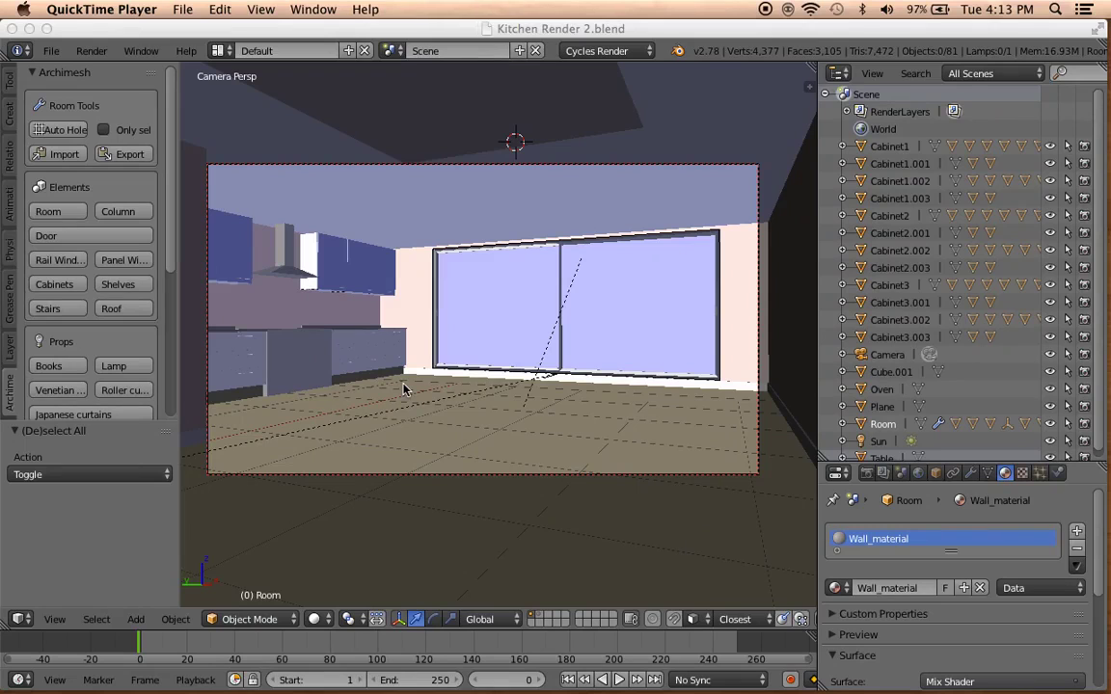
Orbit and zoom around the kitchen from outside to inspect the cabinets and window.
click(722, 39)
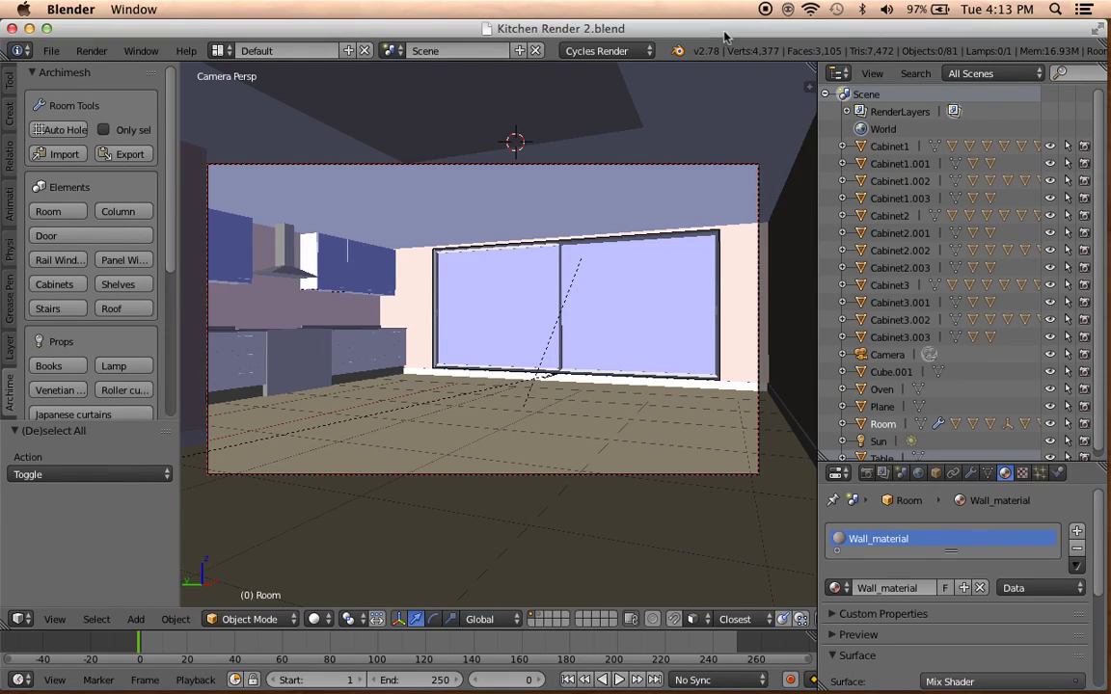
mouse_move(516, 384)
middle_down()
mouse_move(552, 393)
mouse_move(486, 436)
mouse_move(737, 396)
mouse_move(472, 406)
mouse_move(329, 390)
mouse_move(431, 379)
mouse_move(518, 400)
mouse_move(310, 359)
mouse_move(421, 373)
mouse_move(347, 377)
mouse_move(360, 368)
mouse_move(469, 392)
mouse_move(273, 383)
mouse_move(327, 373)
mouse_move(359, 388)
mouse_move(496, 401)
mouse_move(518, 384)
middle_up()
scroll(472, 405, down, 5)
scroll(519, 400, up, 5)
scroll(309, 359, up, 3)
scroll(273, 383, down, 3)
scroll(300, 373, down, 2)
scroll(333, 372, down, 2)
scroll(329, 373, up, 1)
scroll(529, 379, down, 2)
scroll(531, 383, down, 1)
scroll(531, 383, down, 1)
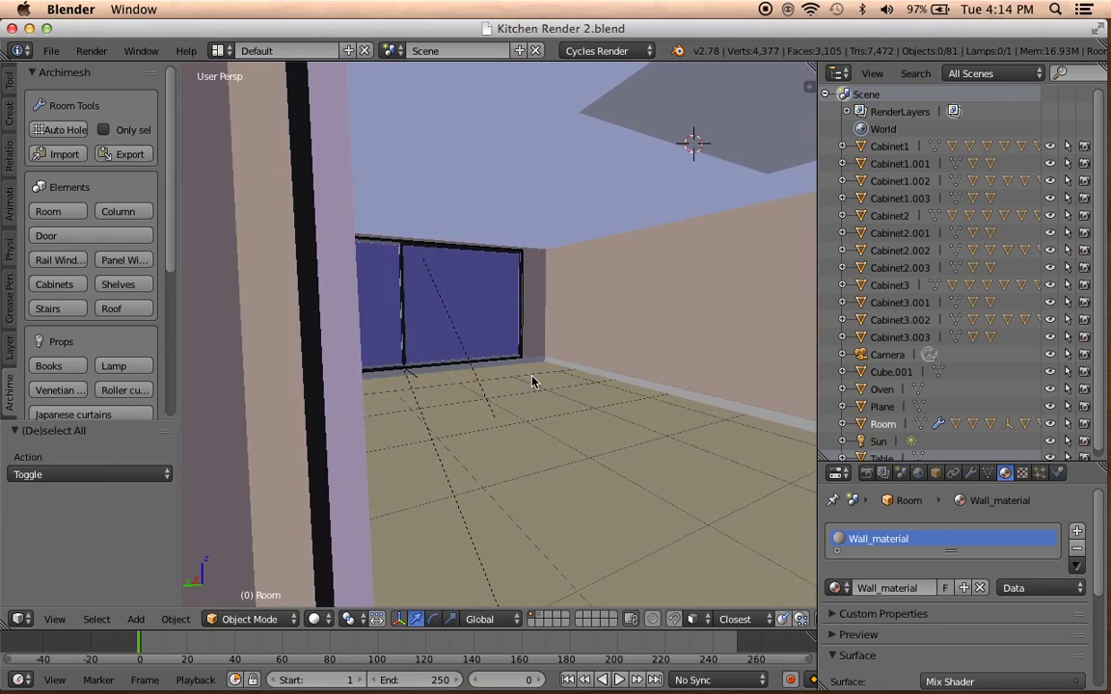
scroll(533, 382, down, 1)
scroll(538, 380, up, 1)
scroll(535, 379, down, 1)
mouse_move(535, 379)
middle_down()
mouse_move(434, 397)
mouse_move(365, 425)
middle_up()
scroll(365, 426, down, 5)
mouse_move(543, 409)
middle_down()
mouse_move(273, 404)
mouse_move(528, 426)
mouse_move(499, 434)
mouse_move(529, 465)
mouse_move(328, 455)
mouse_move(543, 474)
middle_up()
Jump to the camera view, zoom in, and orbit inside the kitchen room.
key(KP_0)
scroll(565, 418, up, 3)
scroll(566, 419, up, 1)
scroll(525, 426, up, 2)
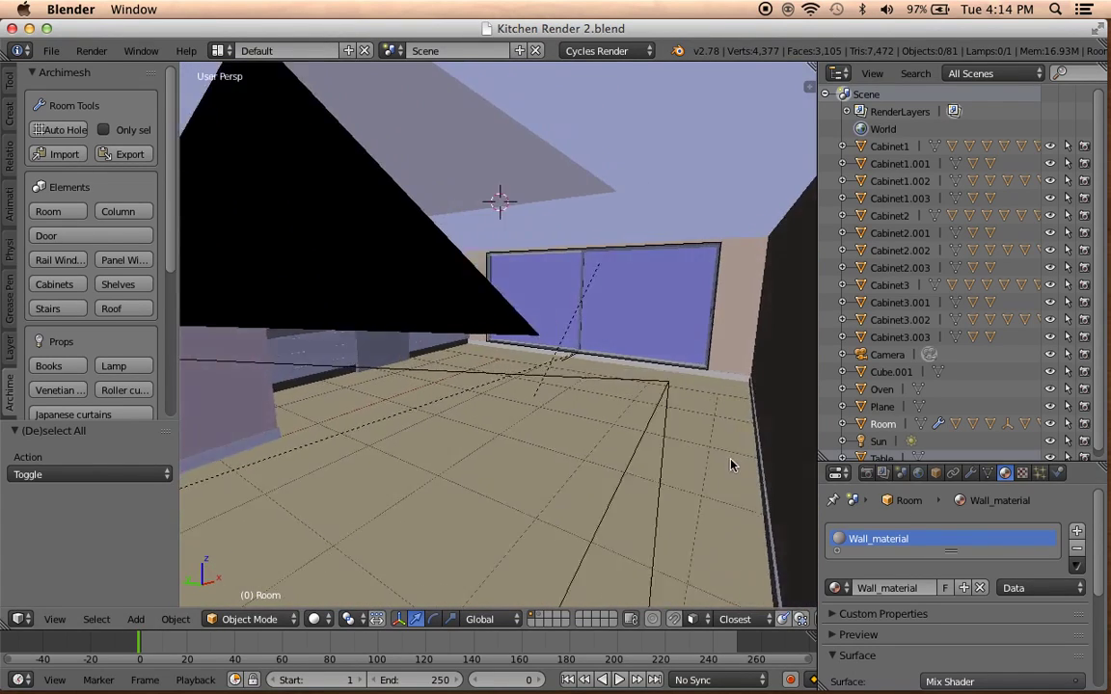
middle_drag(731, 464, 794, 464)
Show the World settings, keep Background as the surface shader, and return to camera view.
click(919, 473)
scroll(914, 550, down, 3)
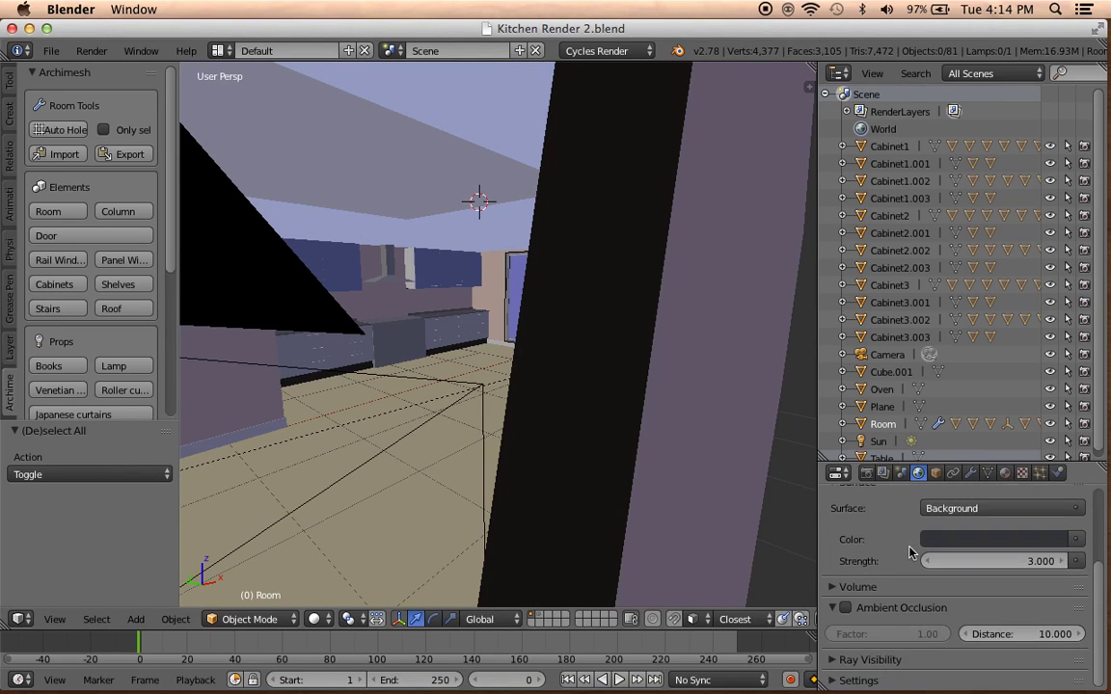
scroll(1050, 559, up, 3)
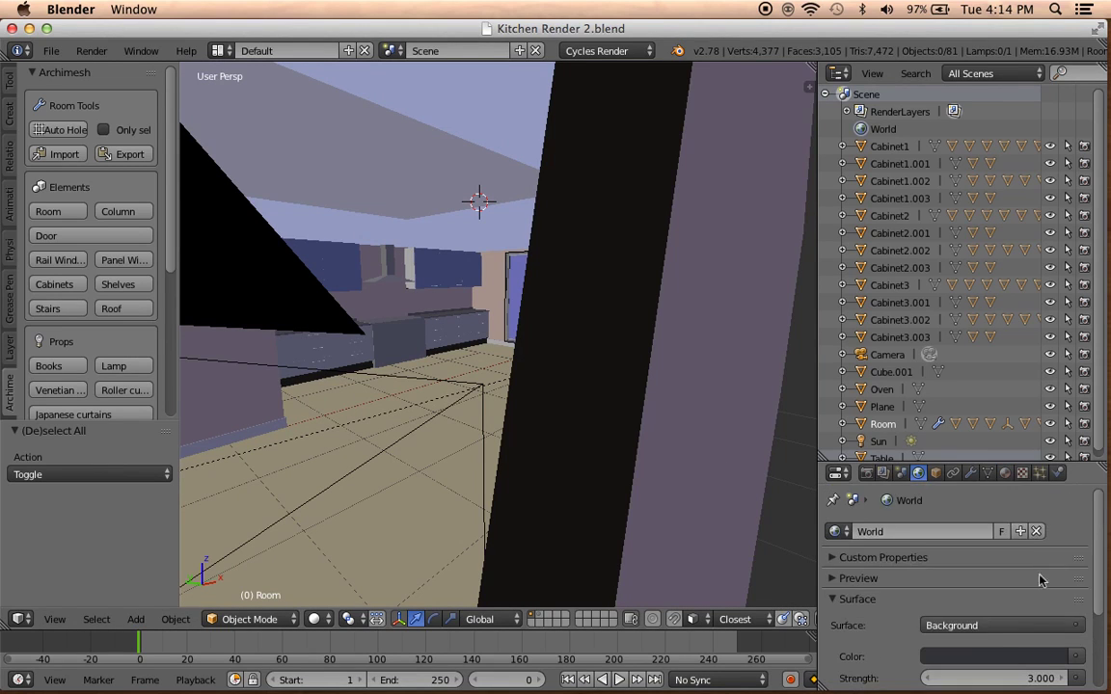
click(1003, 626)
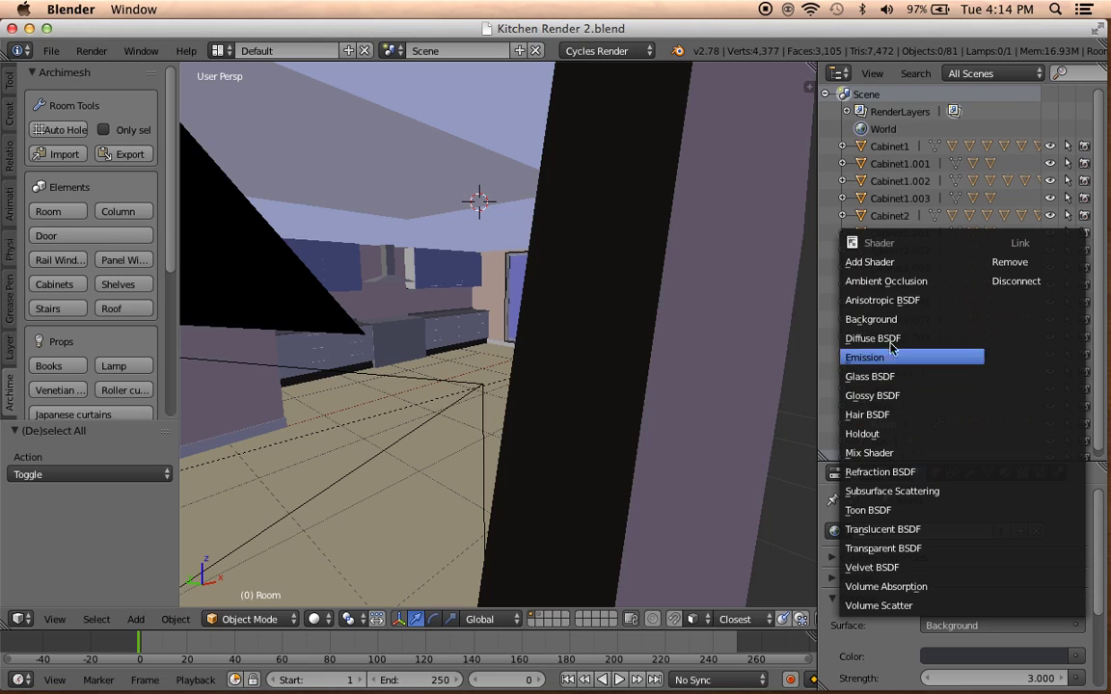
click(868, 319)
key(KP_0)
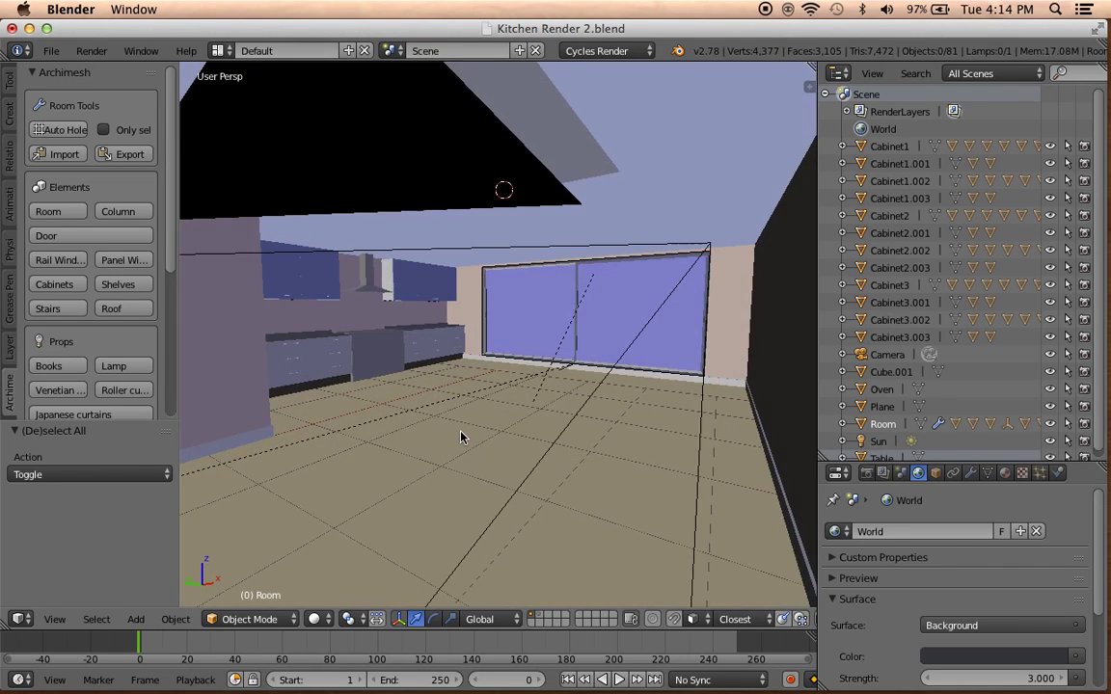
Review the world shader list, expand the world preview, and toggle the Volume panel.
scroll(1041, 576, down, 2)
scroll(1041, 576, down, 2)
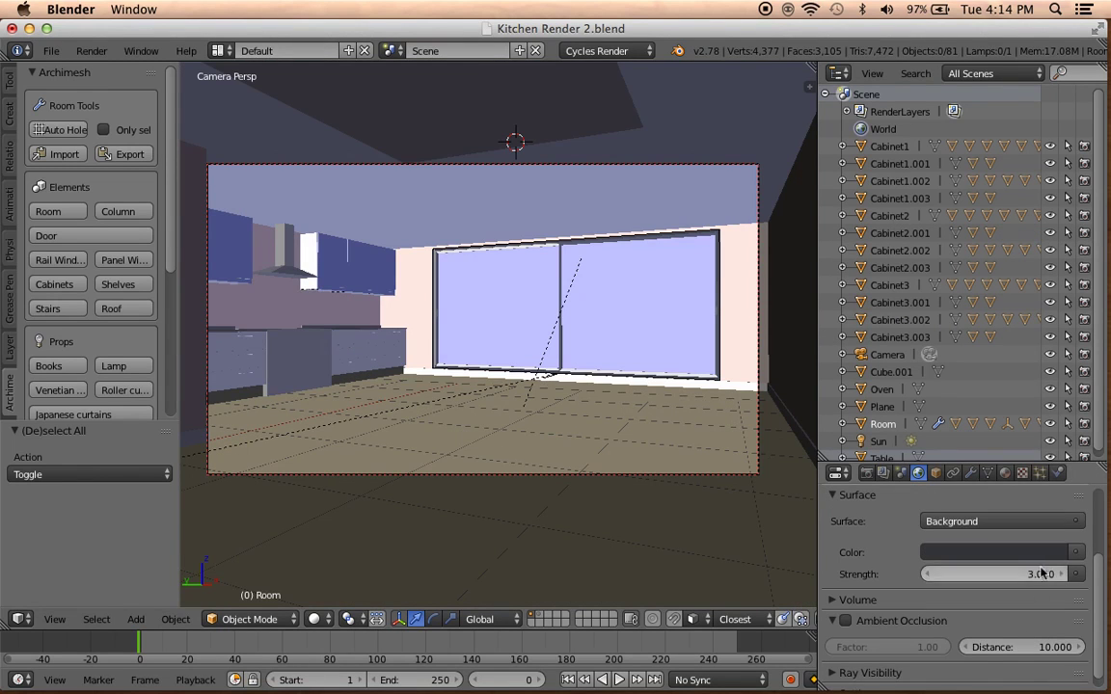
click(1079, 525)
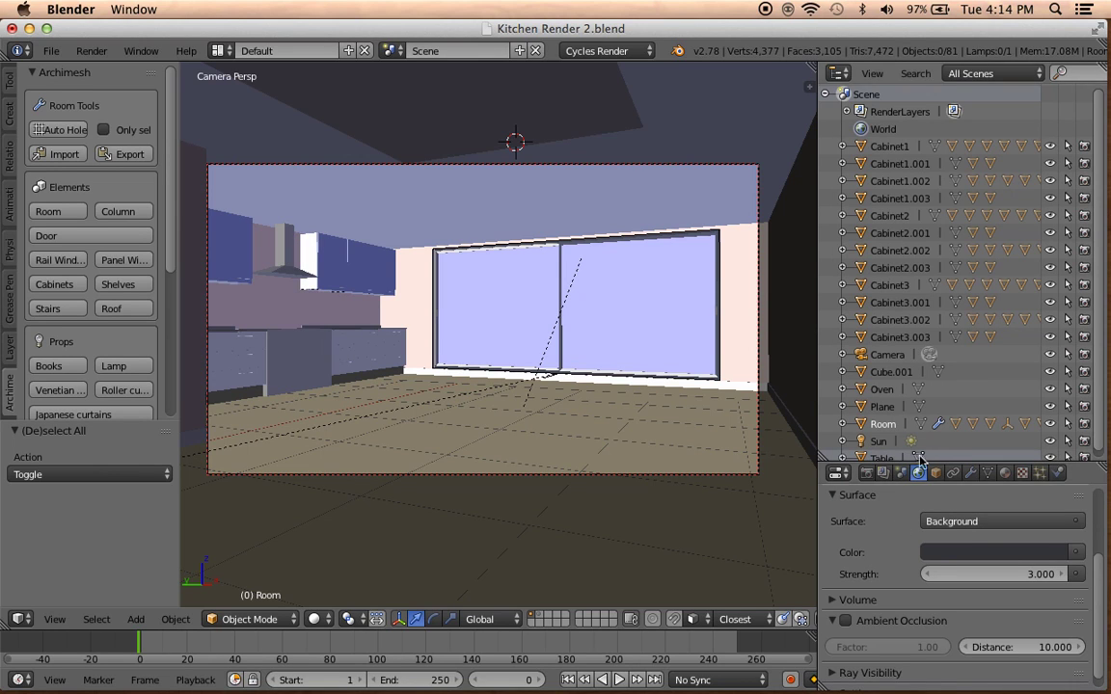
scroll(921, 512, up, 3)
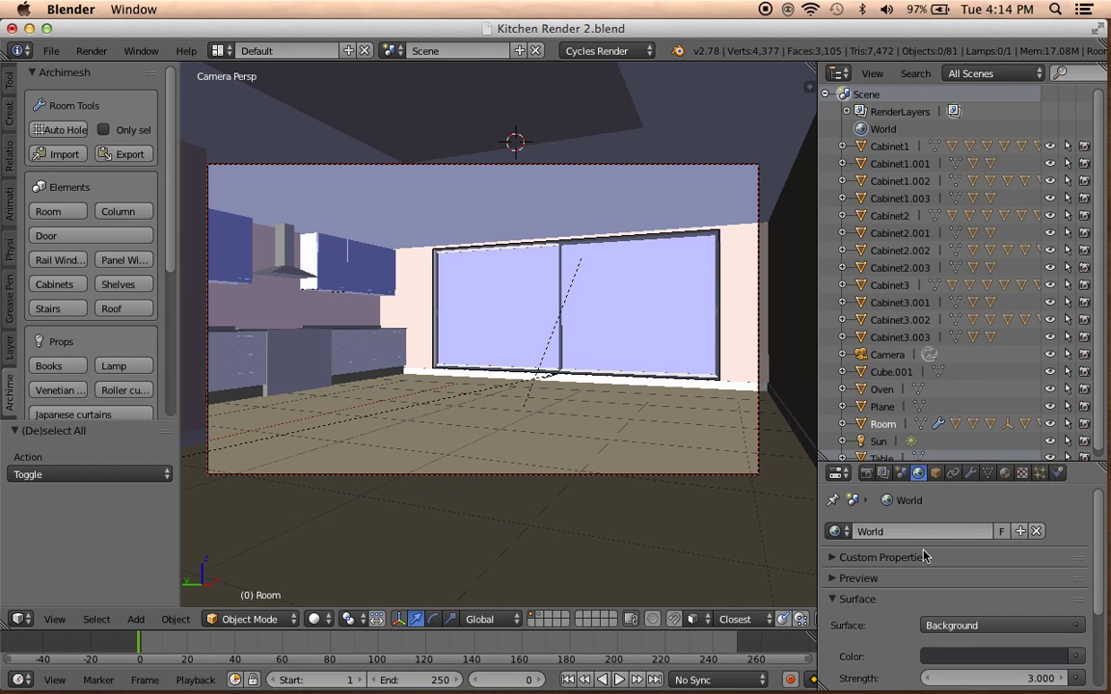
click(868, 583)
scroll(868, 583, down, 2)
scroll(869, 583, down, 2)
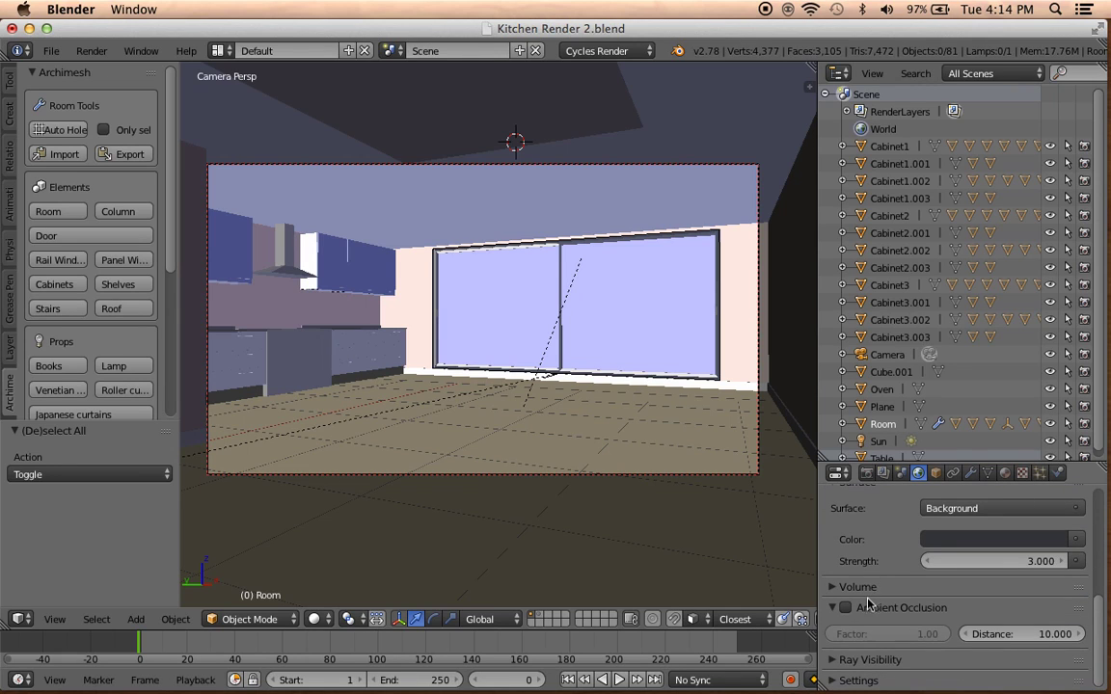
click(856, 587)
click(857, 588)
scroll(865, 596, up, 3)
scroll(873, 601, down, 1)
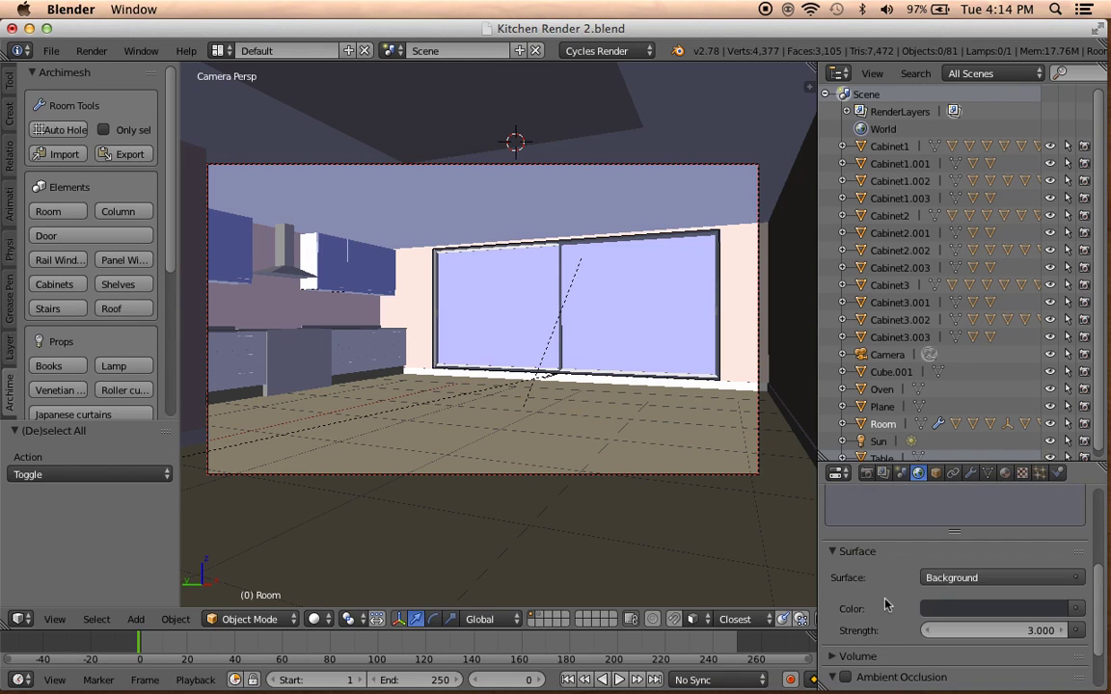
Drive the world Background colour with an Image Texture and switch to Rendered shading.
click(1077, 610)
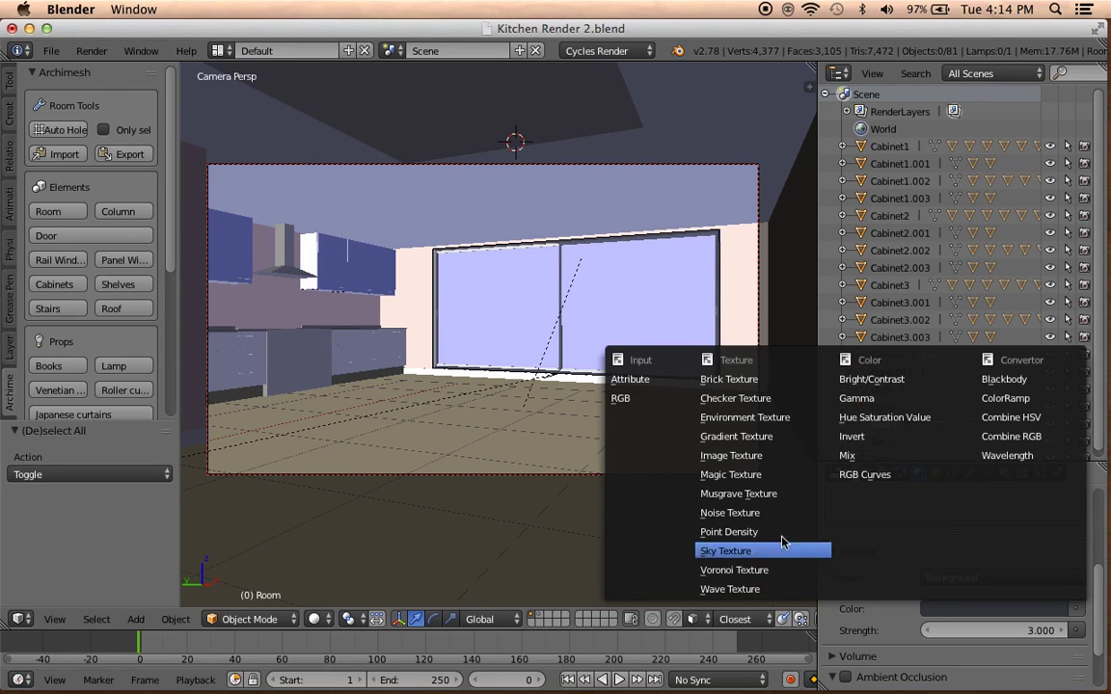
click(769, 464)
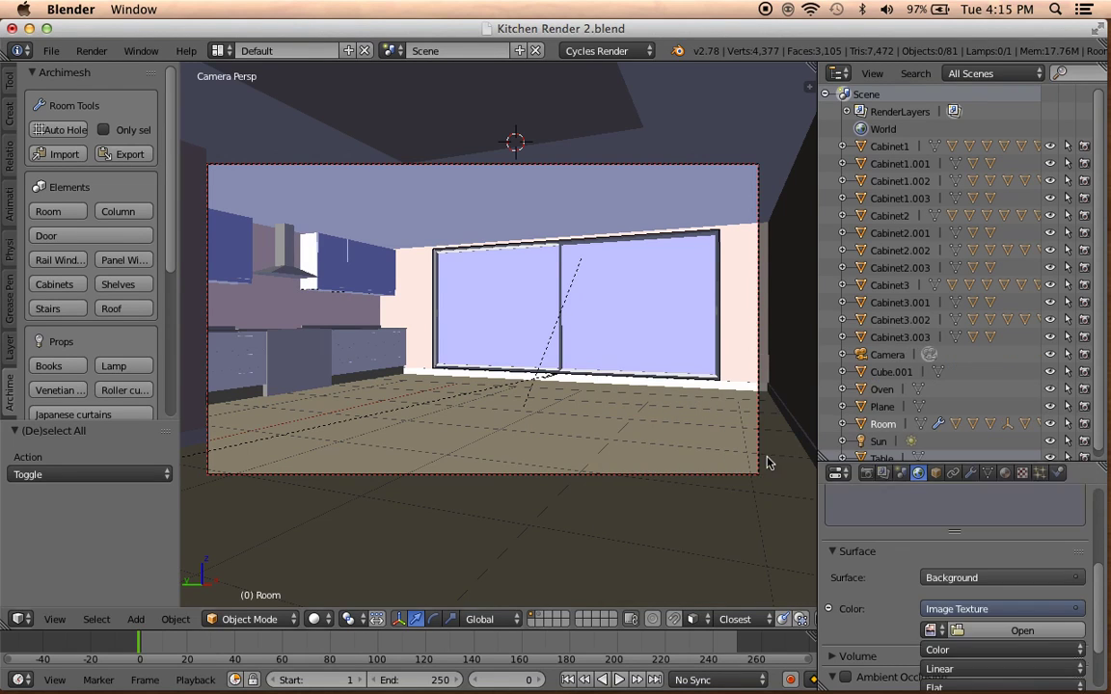
click(313, 619)
click(351, 501)
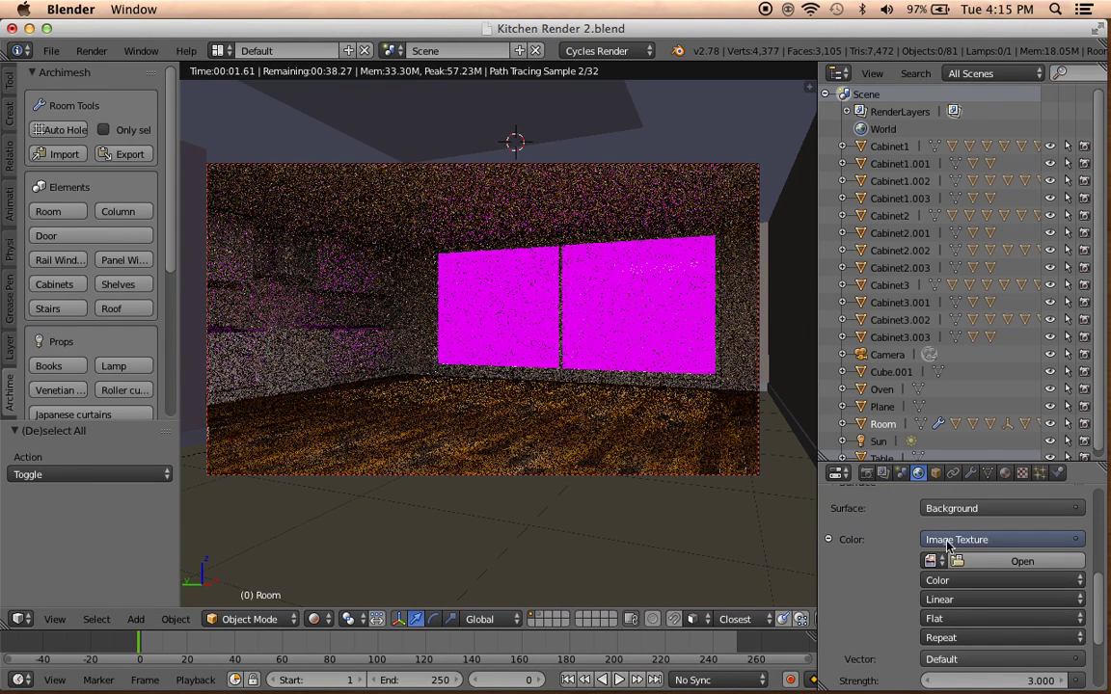
Load angmap12.jpg from the Desktop's 20151202 SECTION 6 Assets folder into the texture.
click(984, 567)
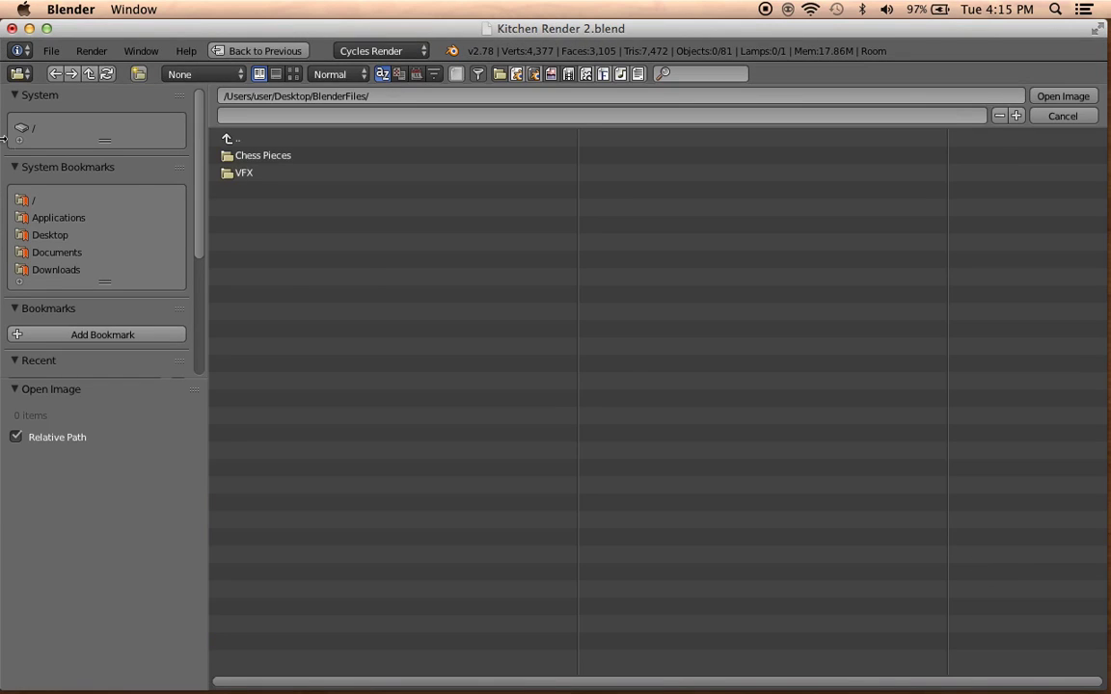
click(44, 234)
click(274, 156)
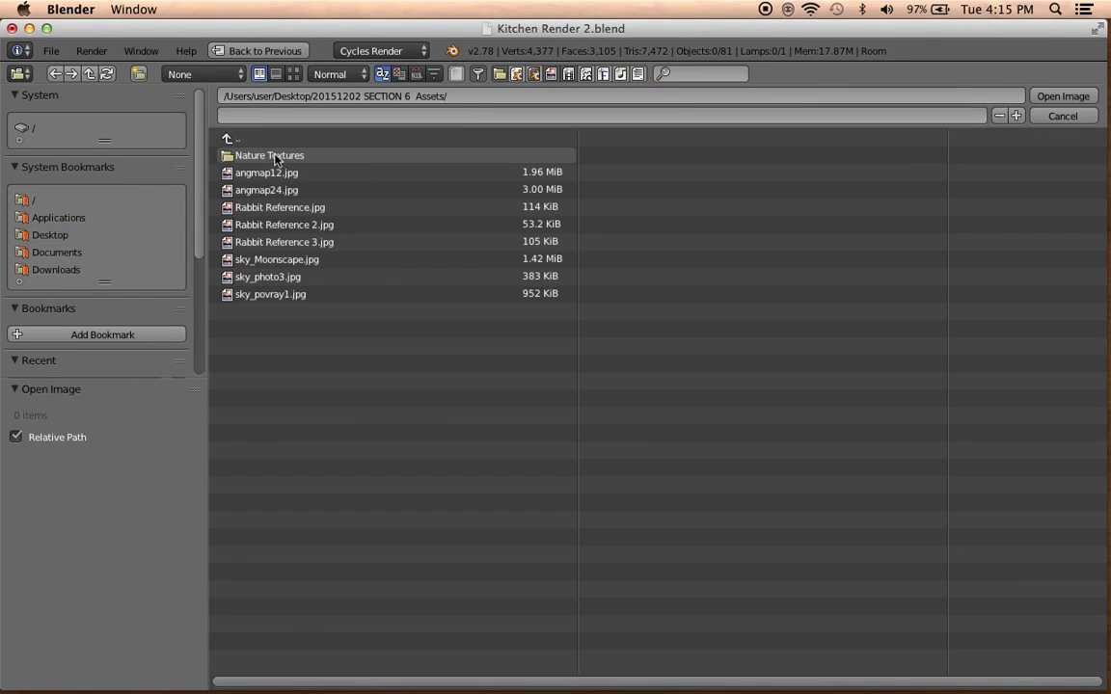
click(244, 279)
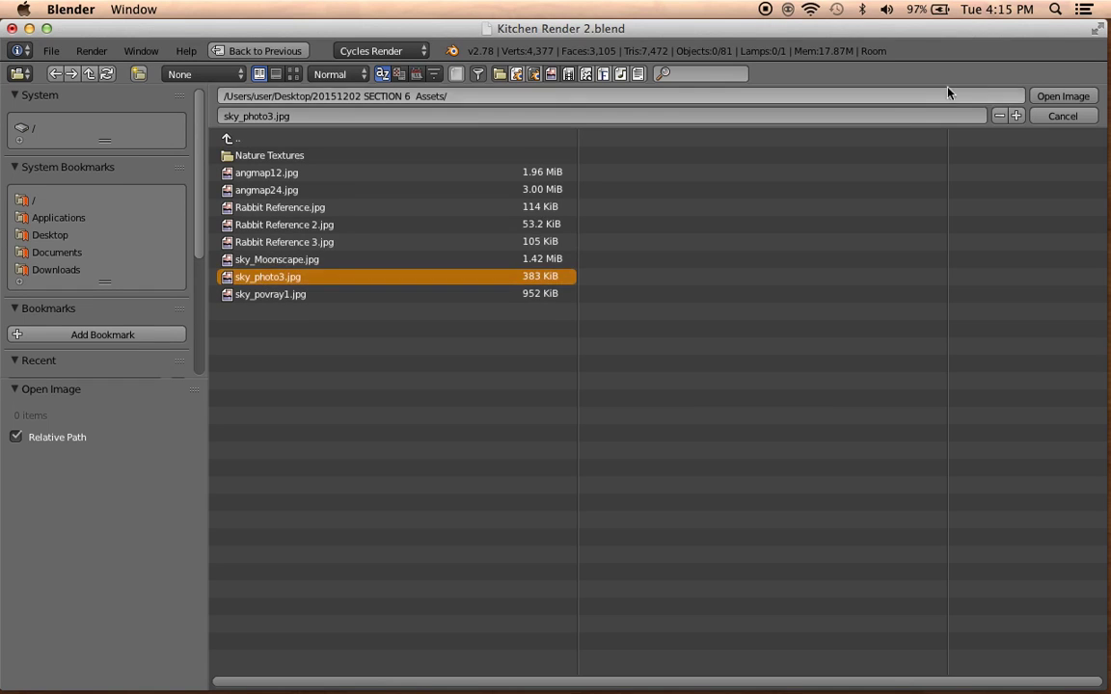
click(290, 173)
click(1049, 101)
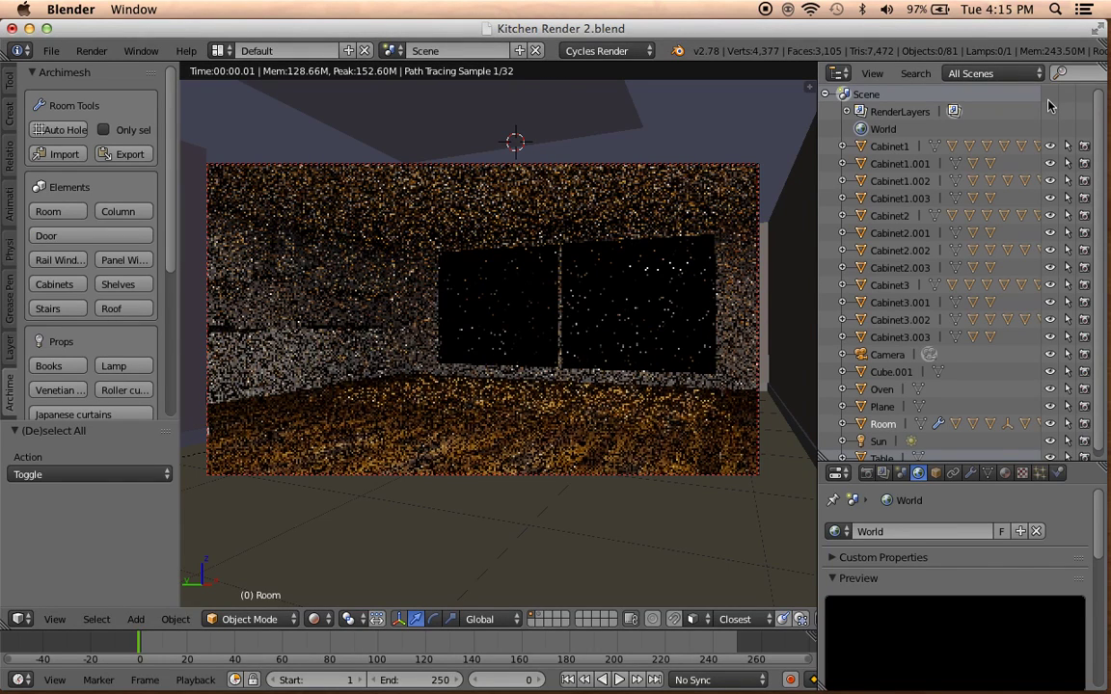
Unlink the image from the texture, leaving magenta windows in the render.
scroll(927, 570, down, 2)
scroll(928, 570, down, 2)
scroll(928, 570, down, 2)
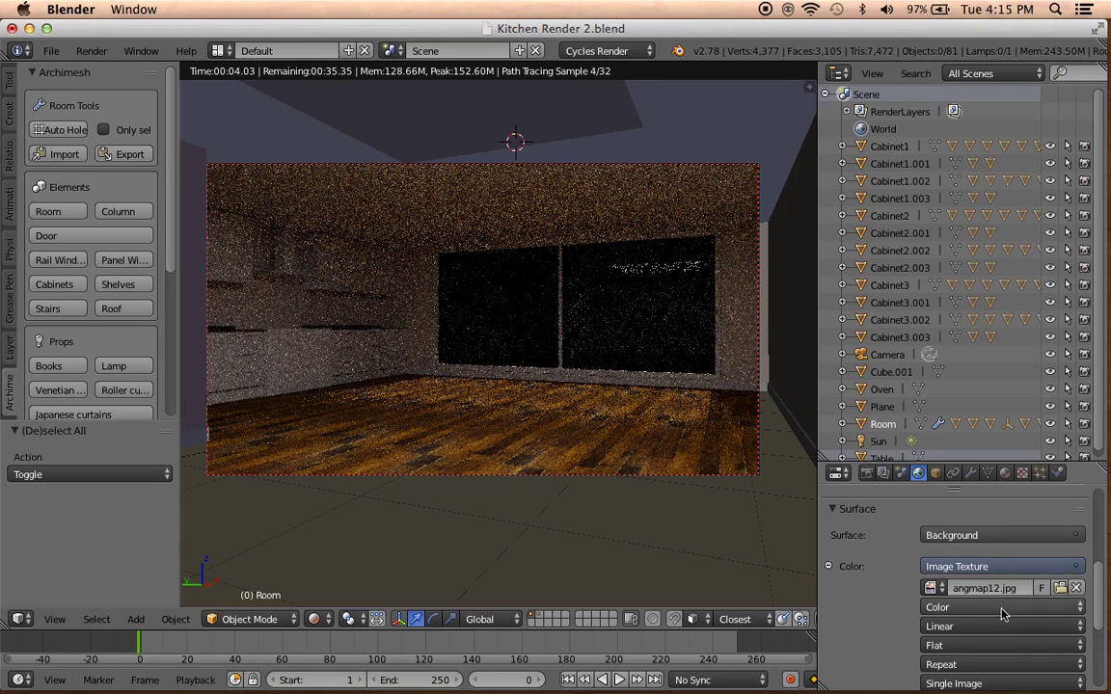
click(1077, 594)
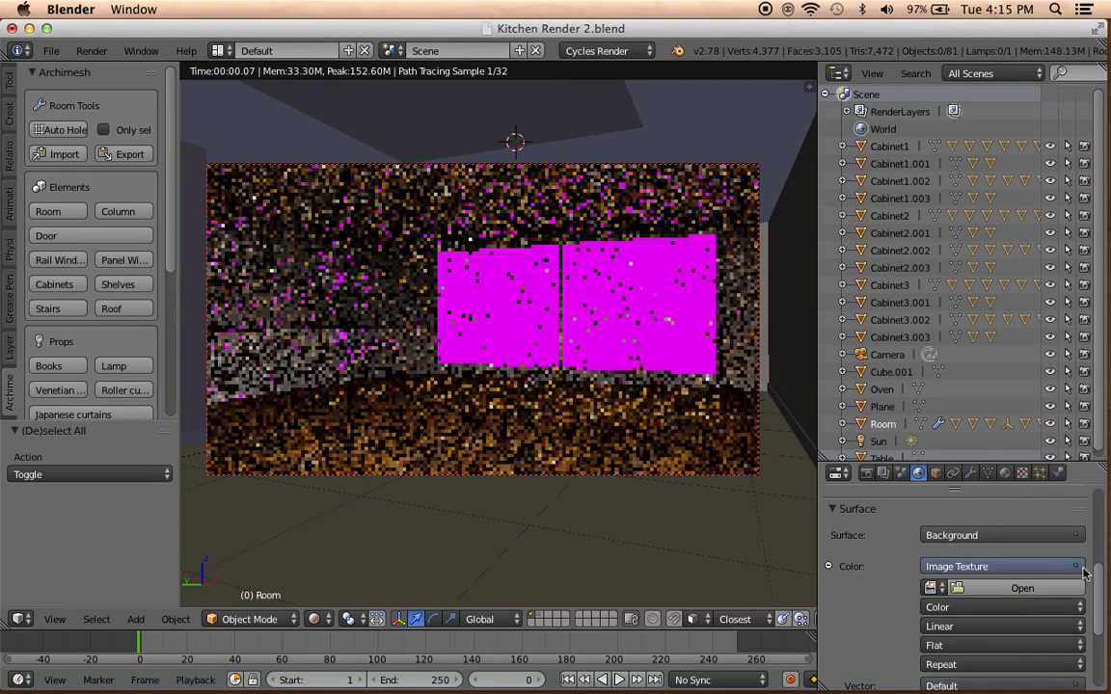
click(1003, 566)
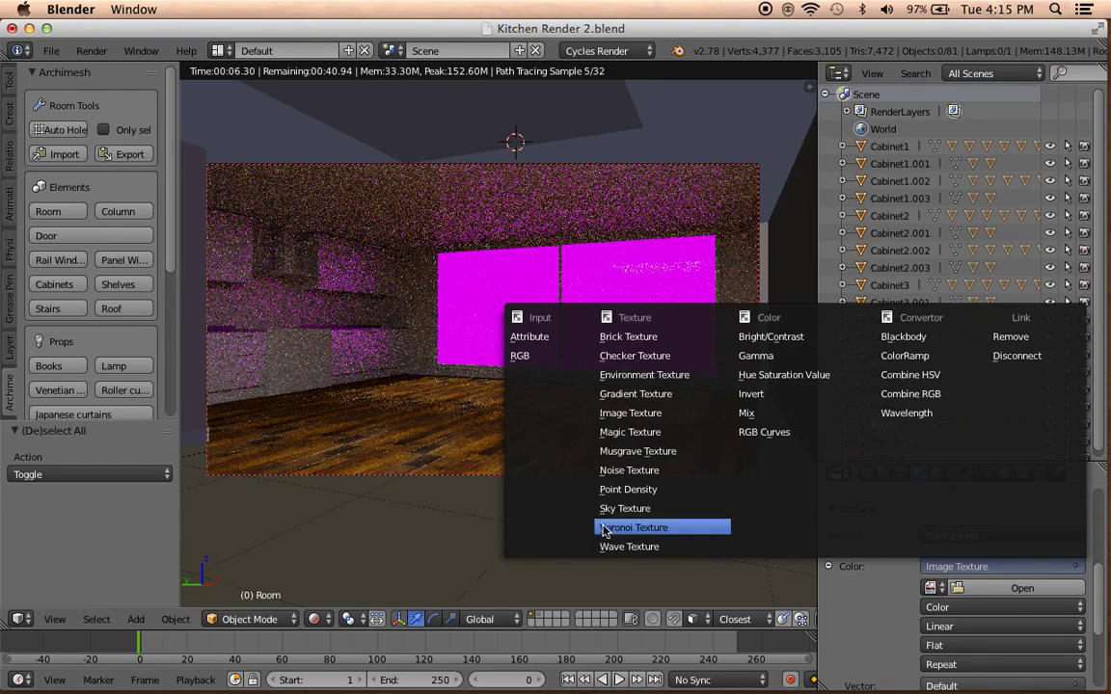
click(51, 50)
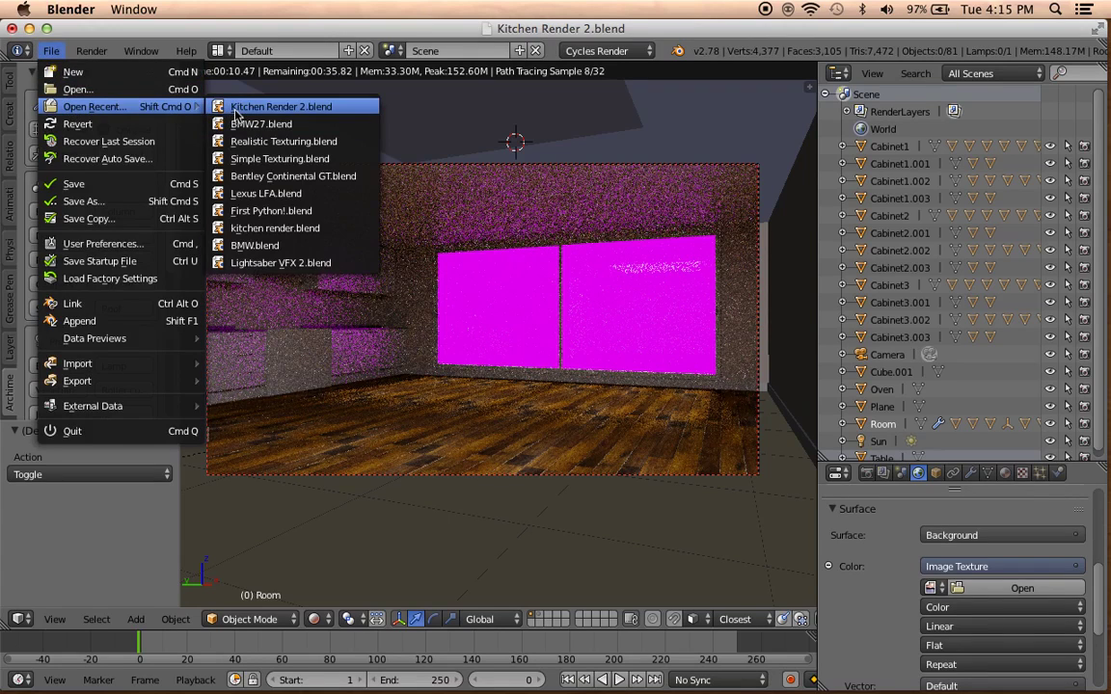
Reopen Kitchen Render 2.blend, look around the kitchen, and return to camera view.
click(235, 113)
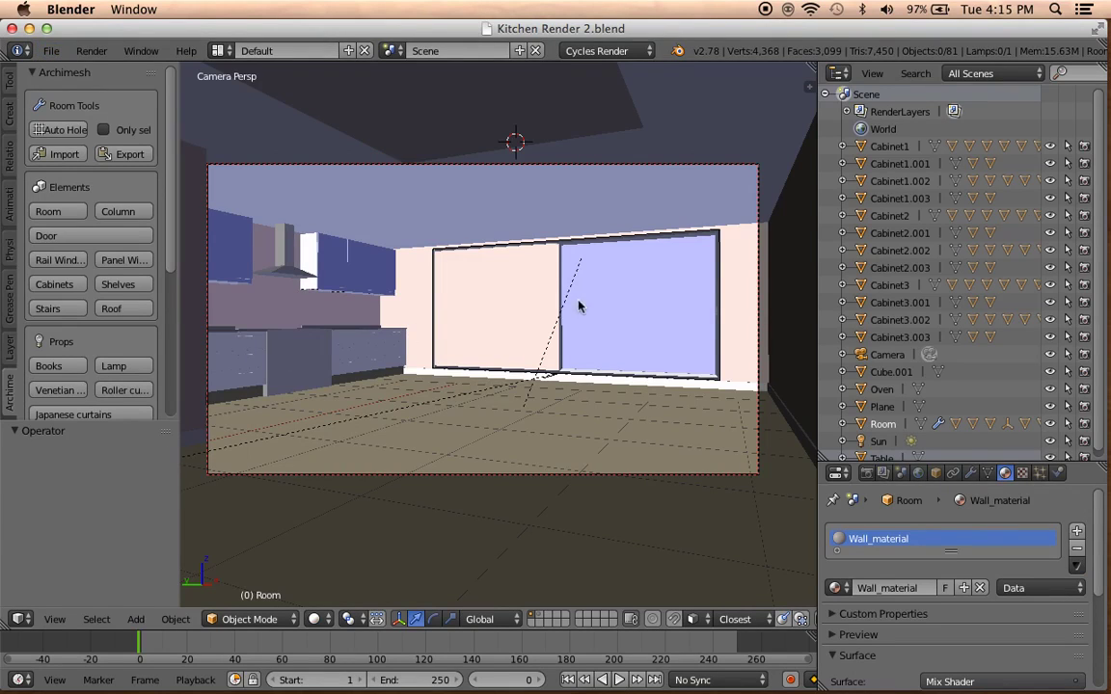
click(64, 131)
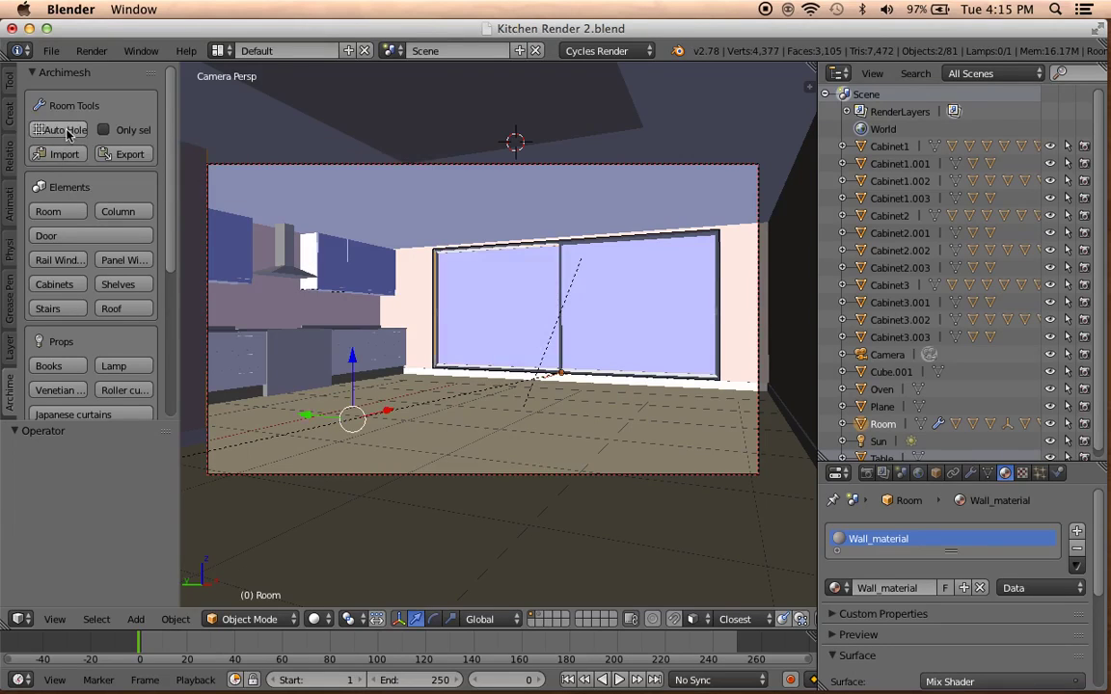
right_click(516, 435)
mouse_move(553, 246)
middle_down()
mouse_move(568, 307)
mouse_move(595, 308)
mouse_move(560, 351)
middle_up()
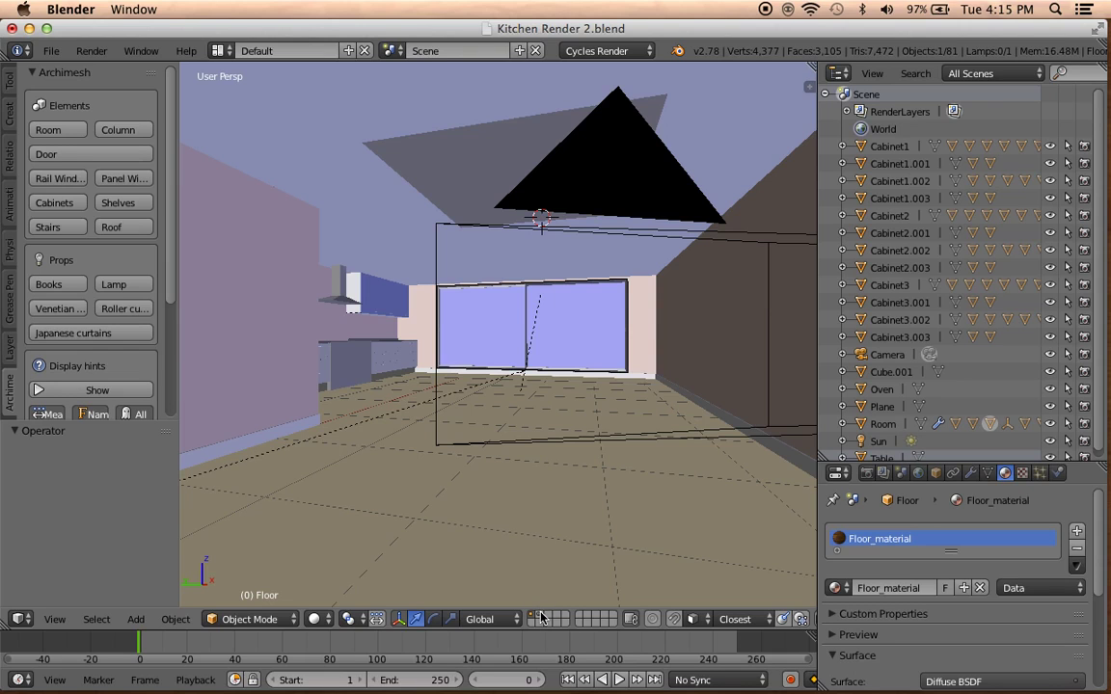
mouse_move(493, 471)
middle_down()
mouse_move(503, 473)
mouse_move(475, 475)
middle_up()
key(KP_0)
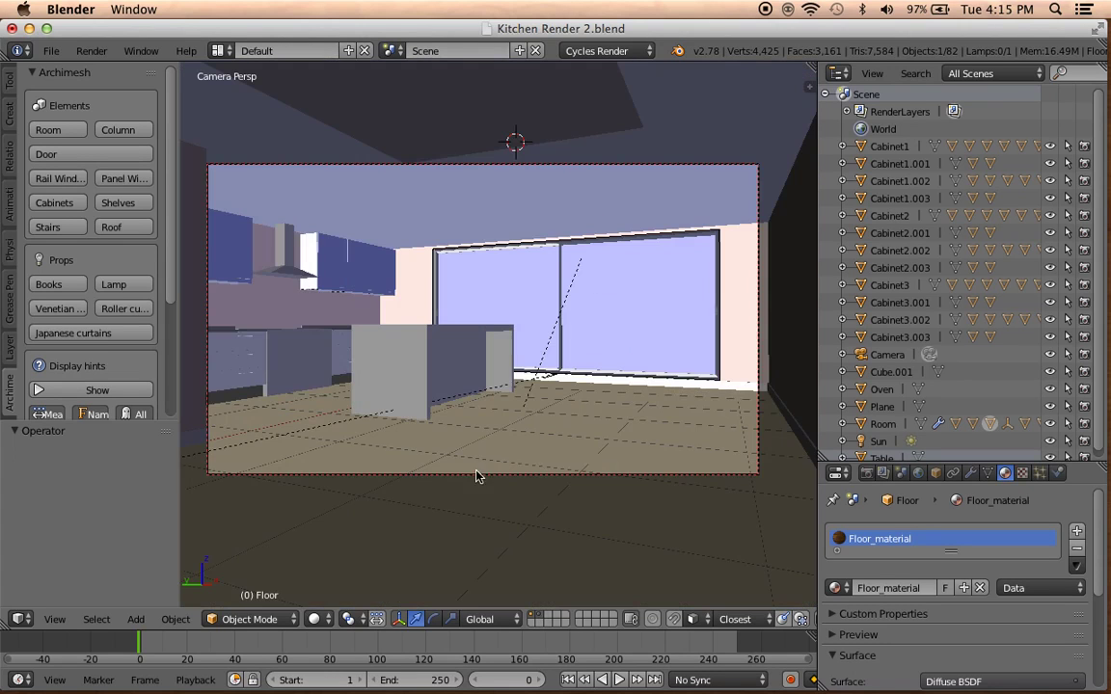
Lower the Table island 0.107 along Z, preview the render, then return to Solid shading.
right_click(379, 377)
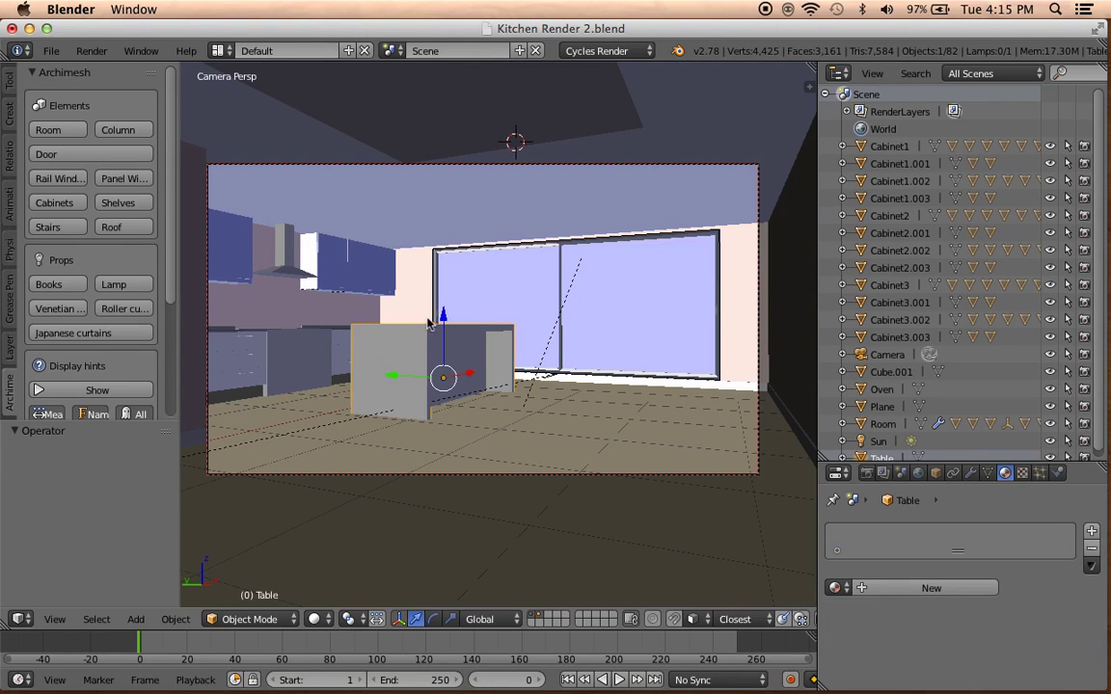
drag(444, 320, 439, 331)
click(313, 619)
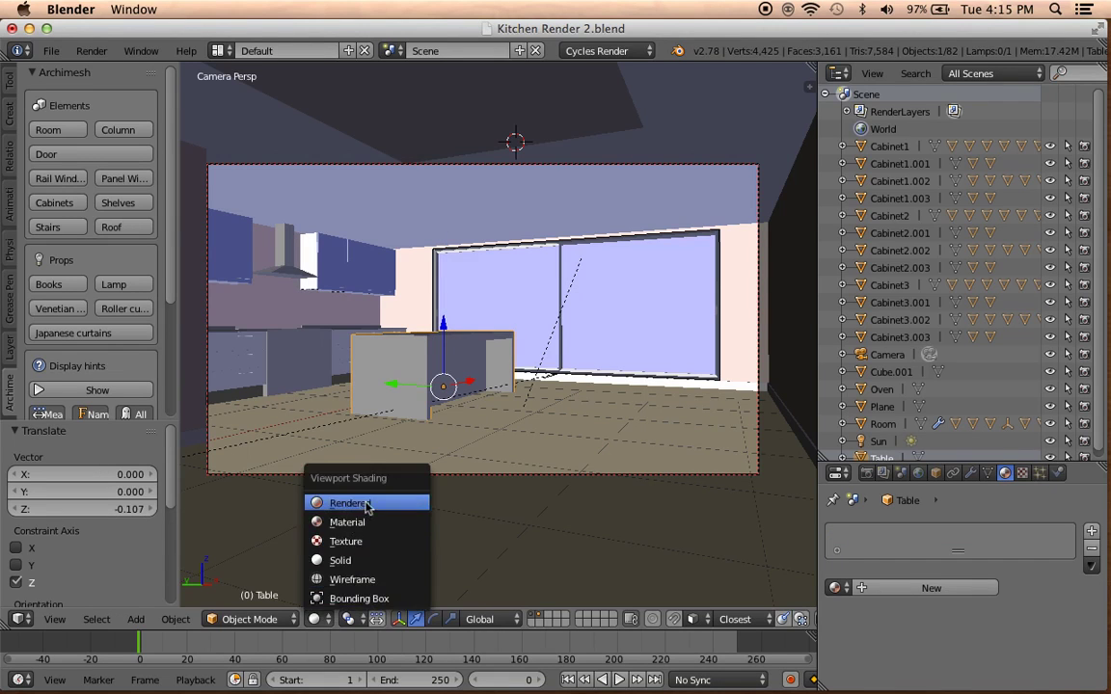
click(323, 499)
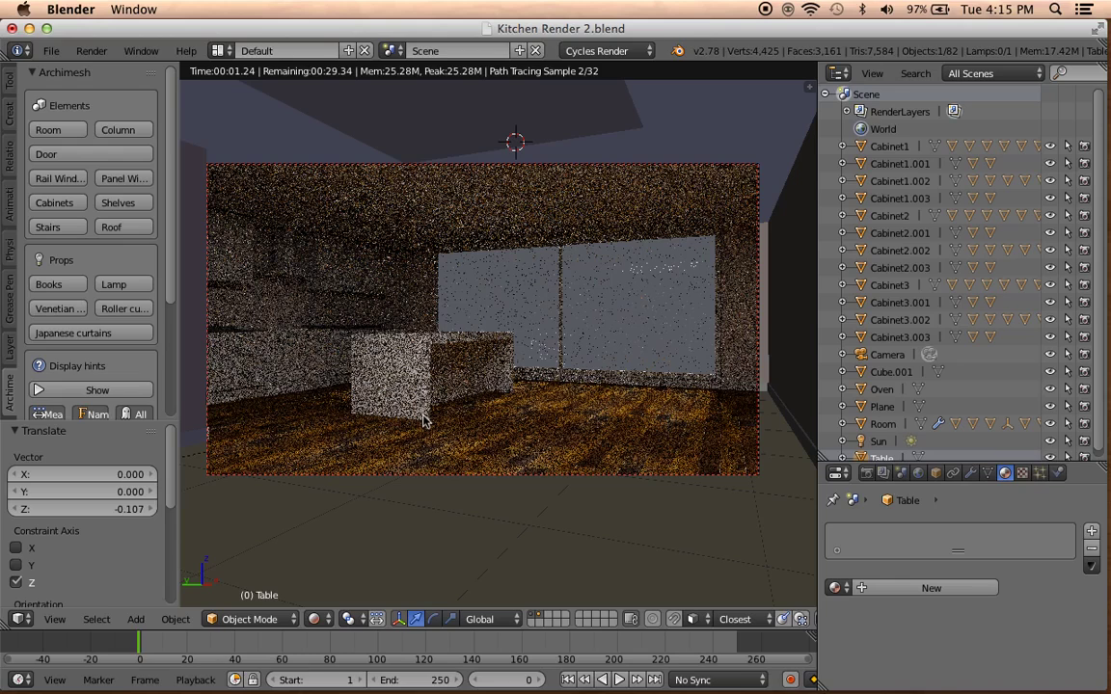
click(313, 619)
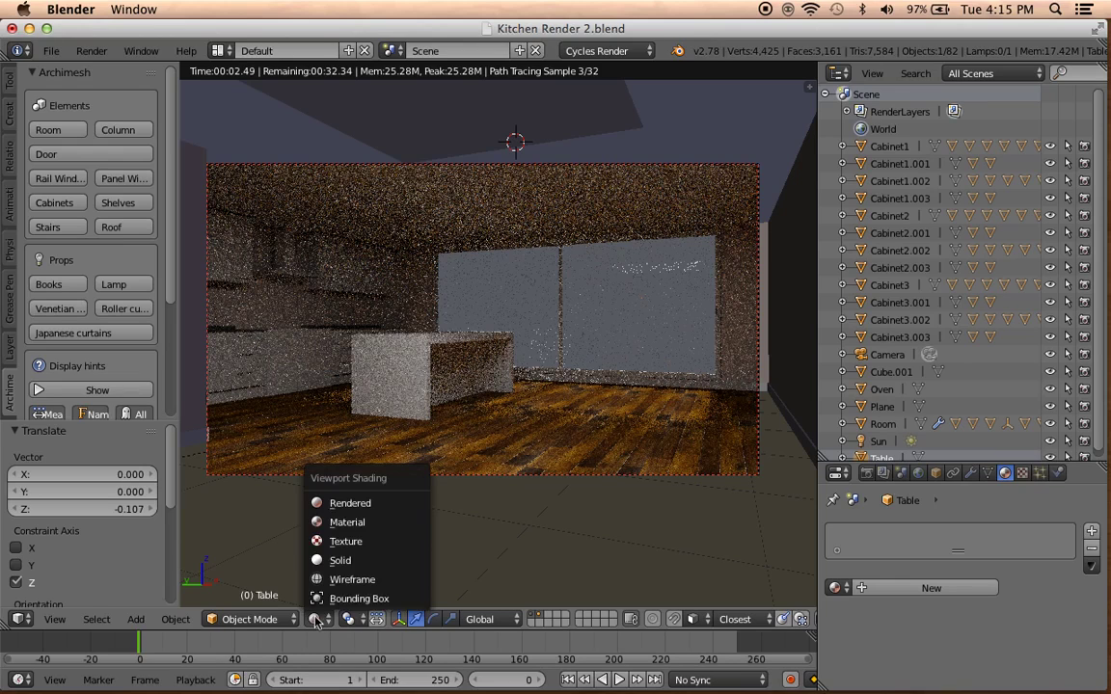
click(332, 560)
right_click(355, 386)
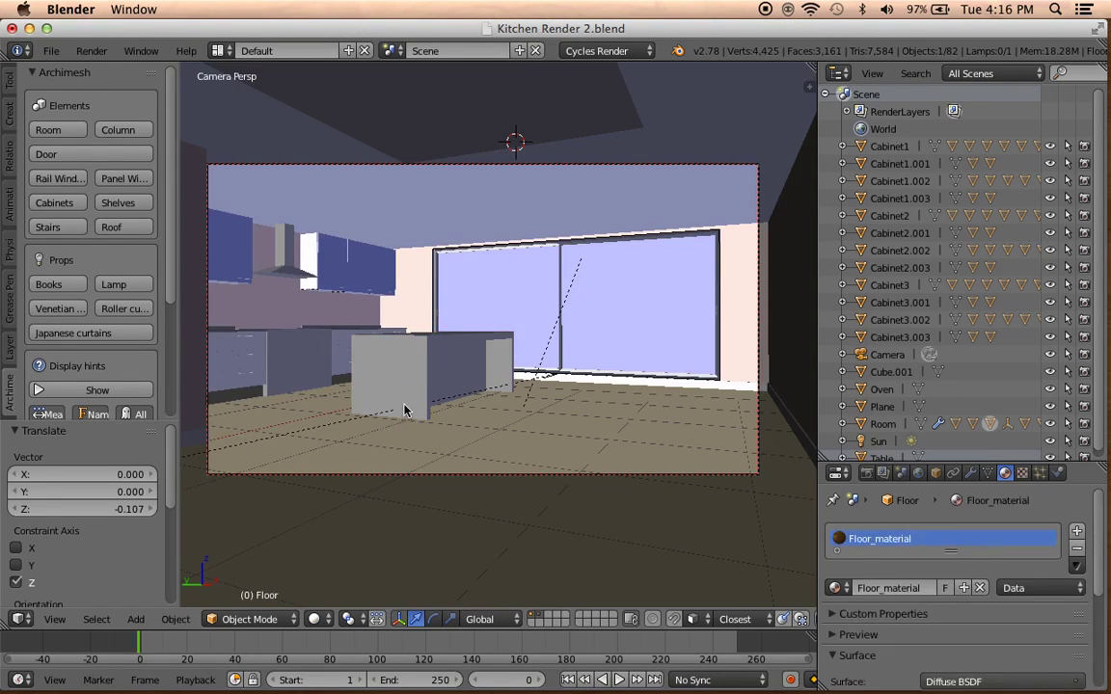
In Edit Mode, widen the Table's selected top edges slightly along X.
middle_drag(364, 372, 402, 412)
key(Tab)
scroll(386, 407, up, 5)
scroll(347, 410, down, 3)
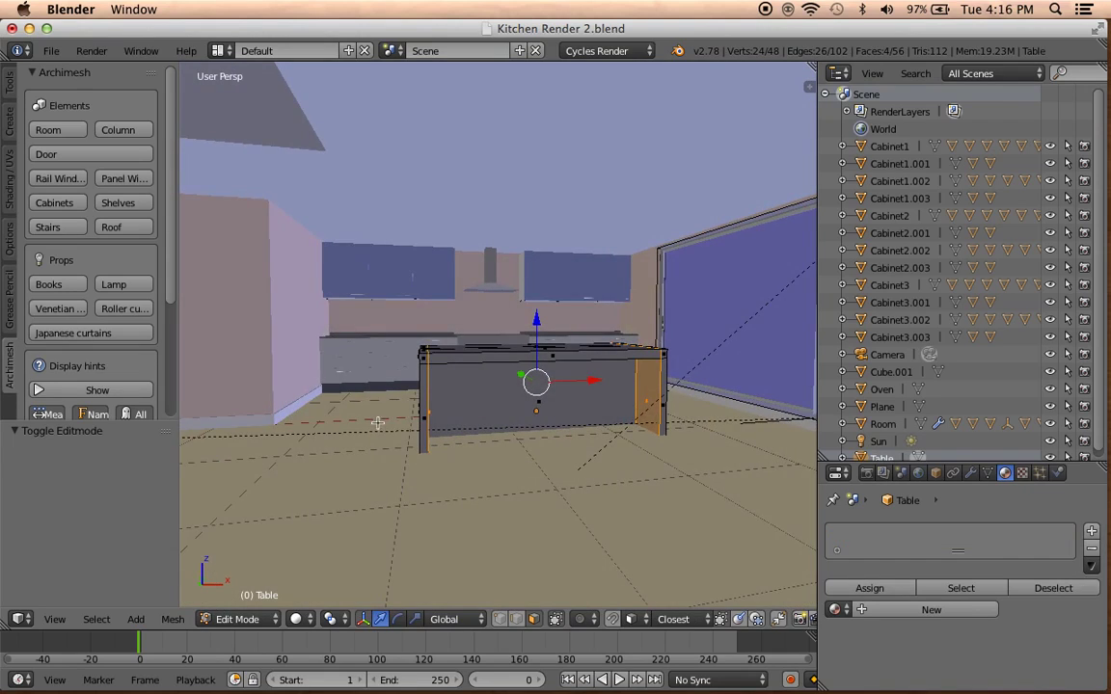
scroll(390, 427, up, 1)
key(s)
key(x)
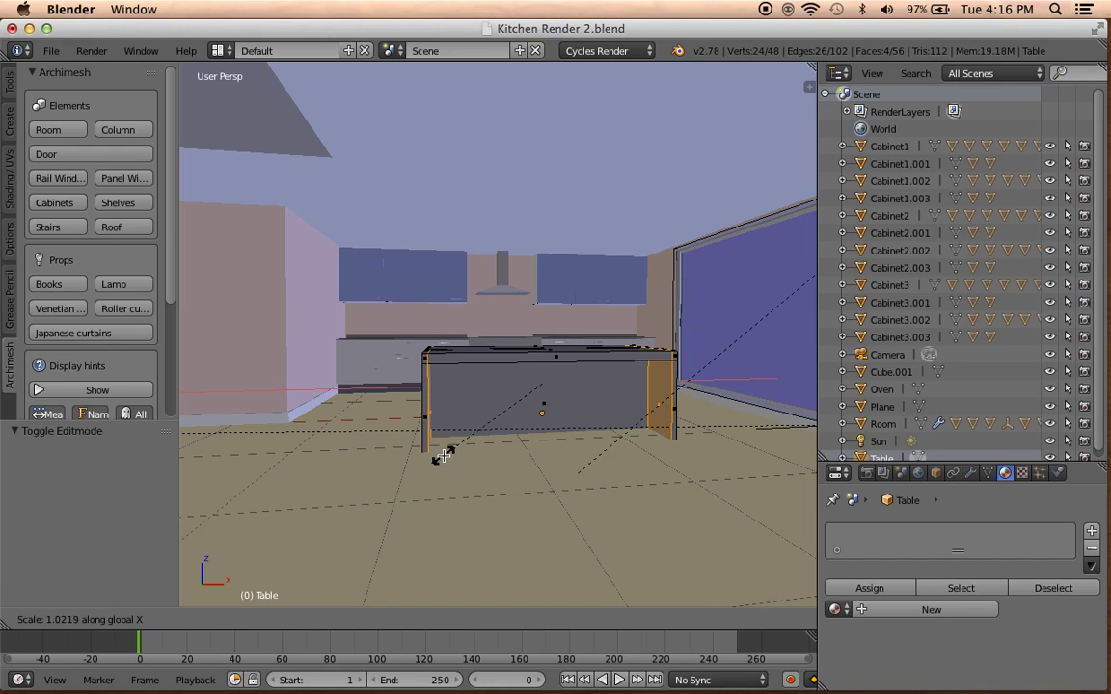
click(444, 455)
Extend the selection to more top edges around the Table, undoing an accidental rescale.
mouse_move(444, 455)
middle_down()
mouse_move(471, 398)
mouse_move(447, 402)
mouse_move(689, 419)
middle_up()
shift+right_click(423, 330)
middle_drag(423, 330, 398, 359)
key(s)
click(362, 308)
key(ctrl+z)
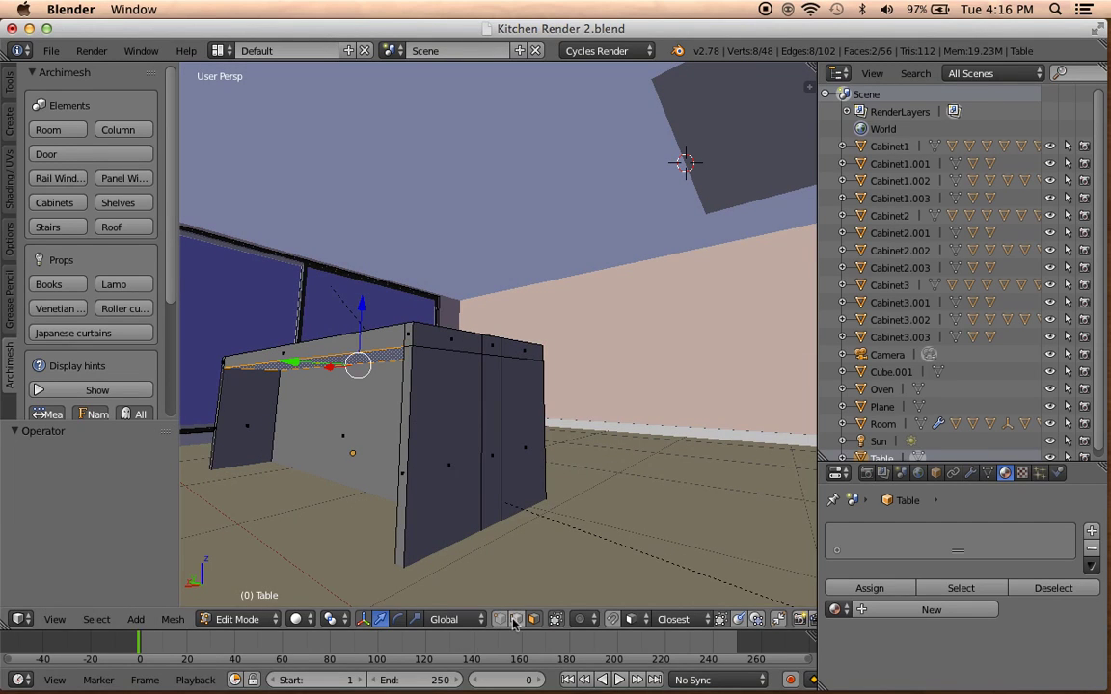
shift+right_click(499, 355)
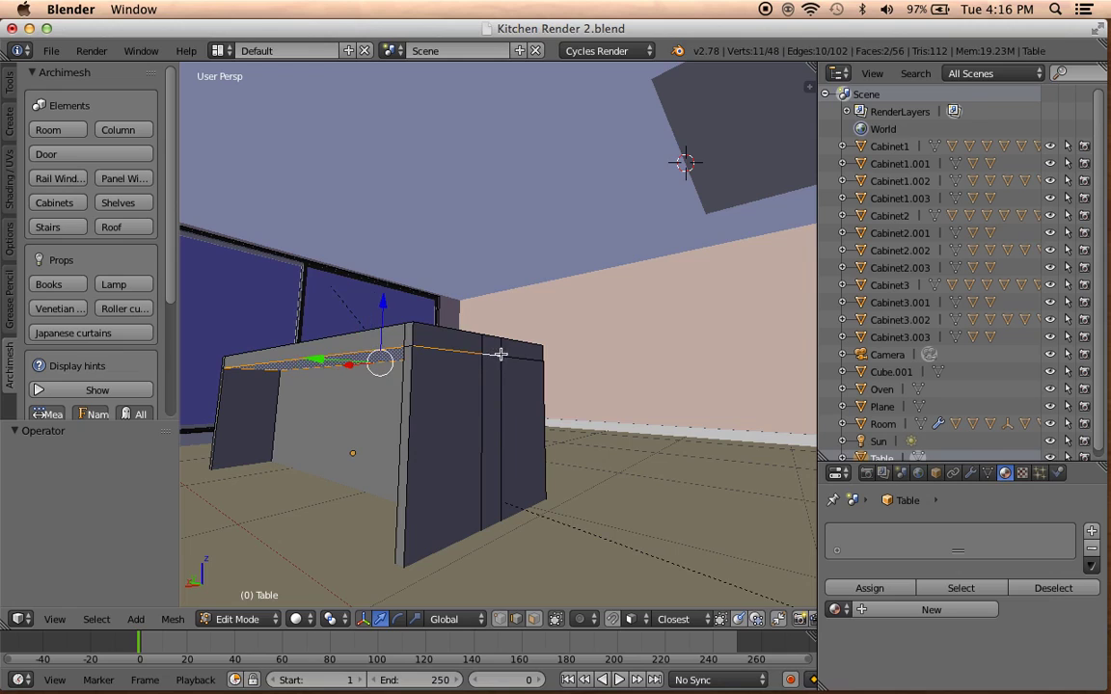
mouse_move(480, 378)
middle_down()
mouse_move(626, 419)
mouse_move(600, 410)
mouse_move(617, 314)
middle_up()
shift+right_click(667, 413)
Raise the selected top edges 0.043 along Z and return to Object Mode.
drag(585, 302, 592, 300)
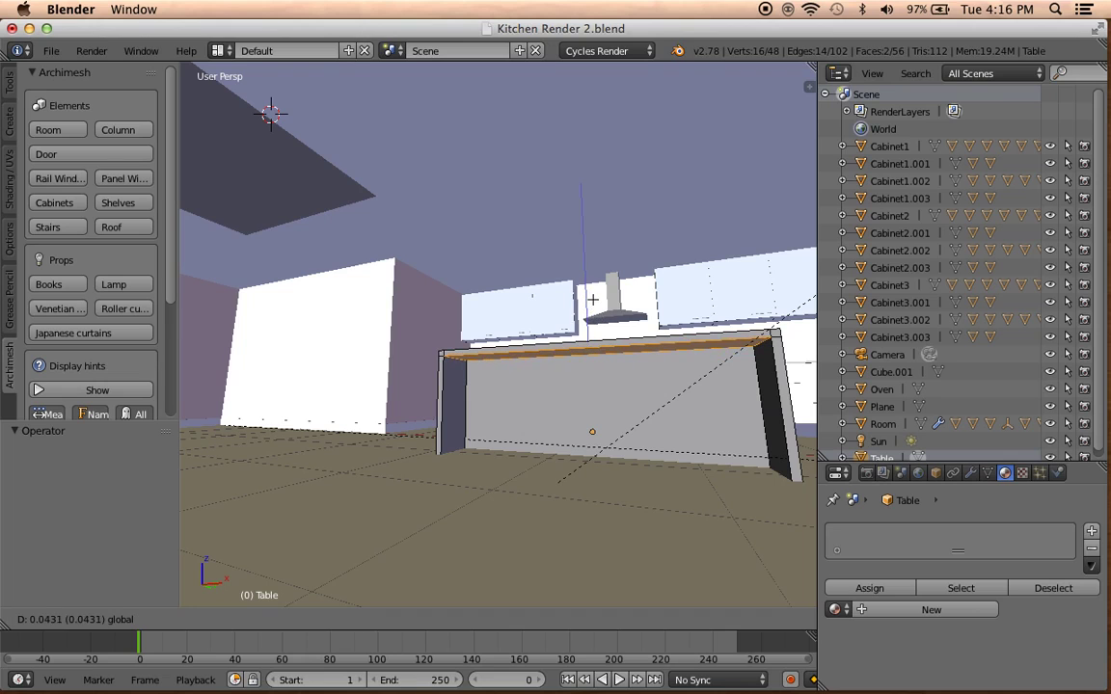
key(KP_0)
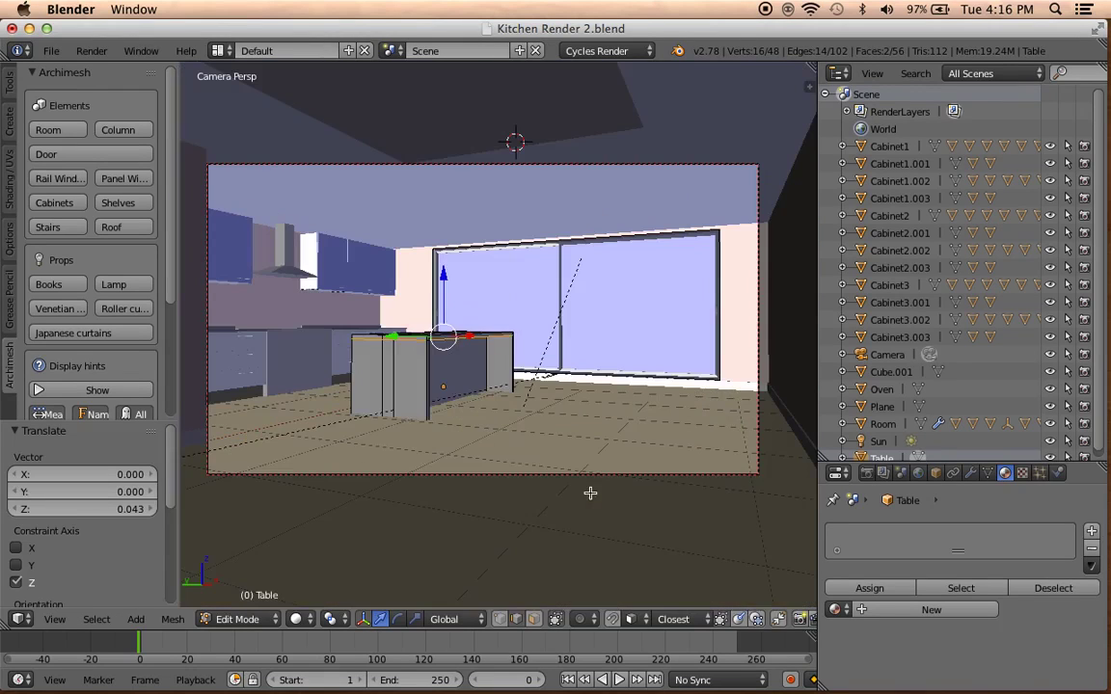
key(Tab)
click(315, 619)
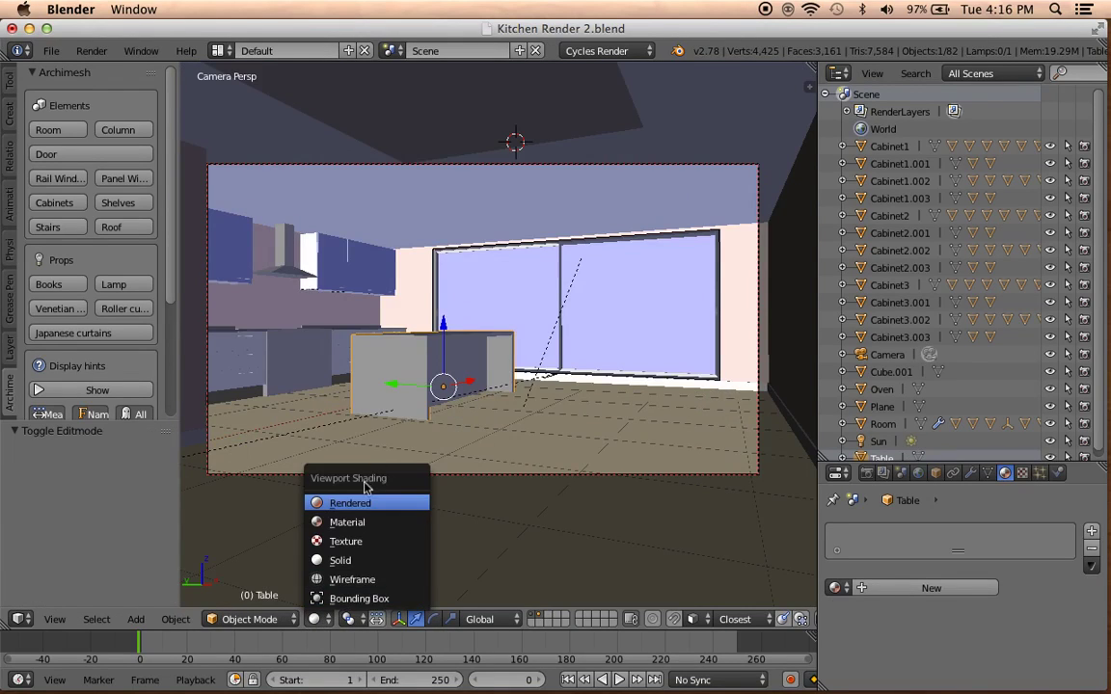
Preview the kitchen in Rendered shading, go back to Solid, and display the World settings.
click(357, 498)
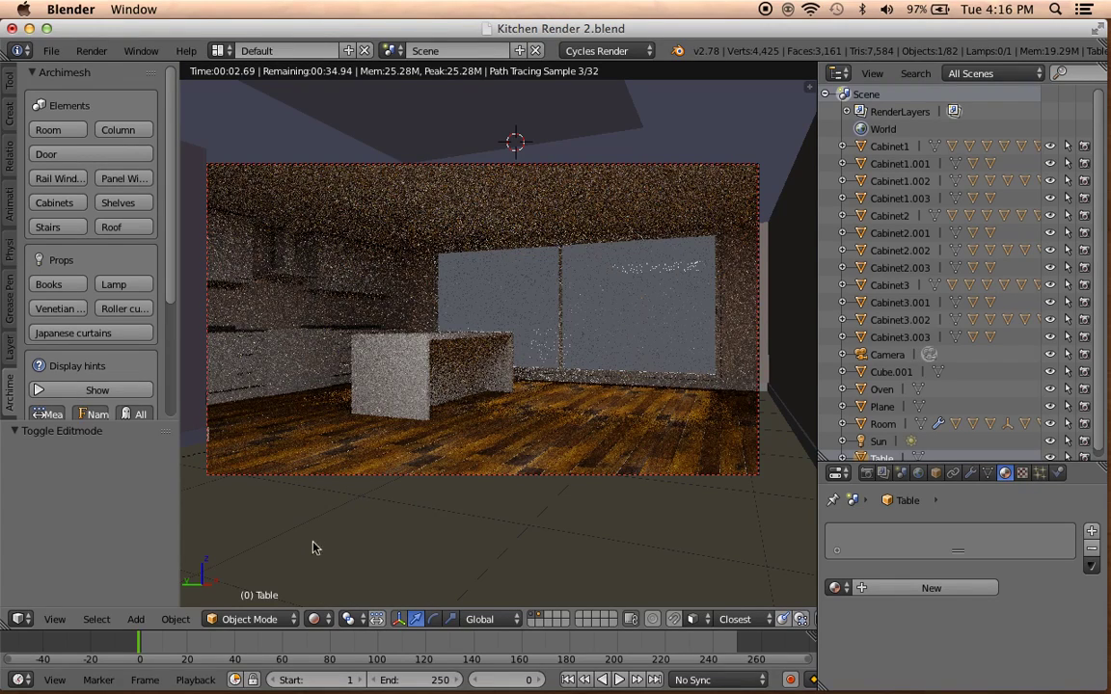
click(325, 623)
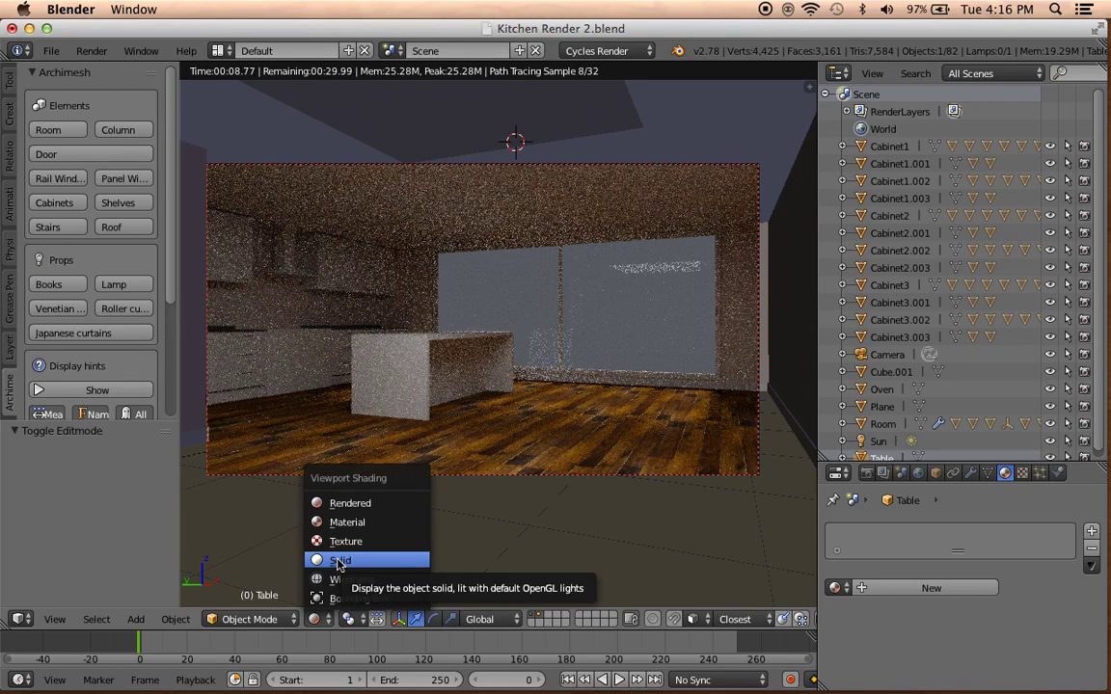
click(338, 563)
click(918, 473)
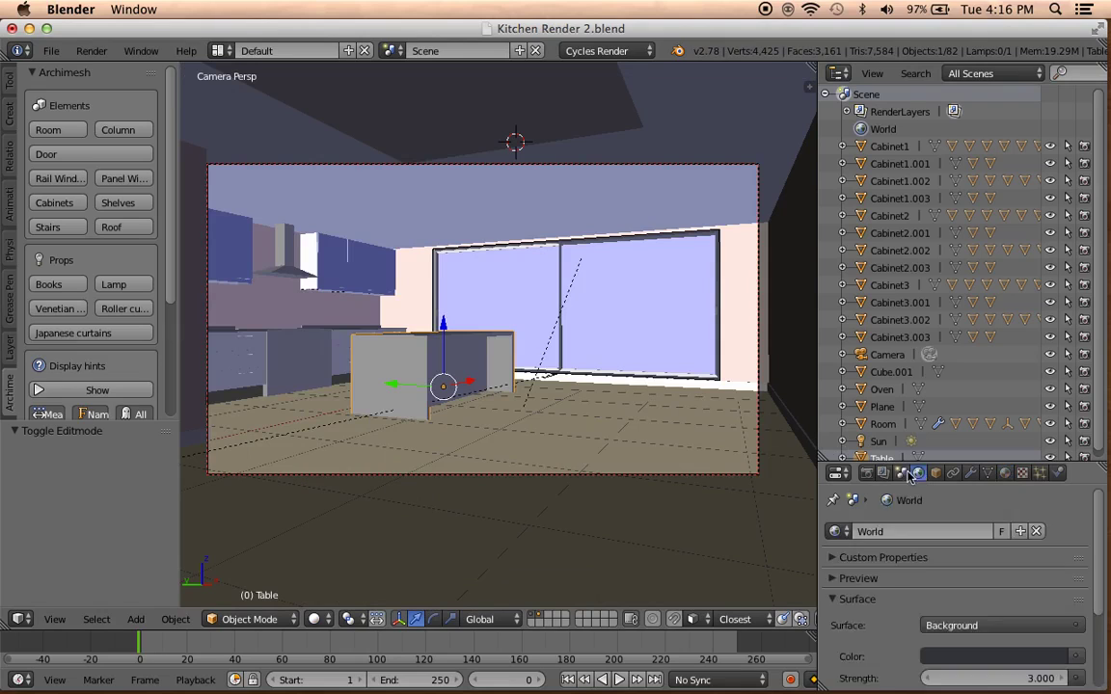
In Scene Color Management, try display device None and preview the kitchen as a live render.
click(883, 473)
click(901, 473)
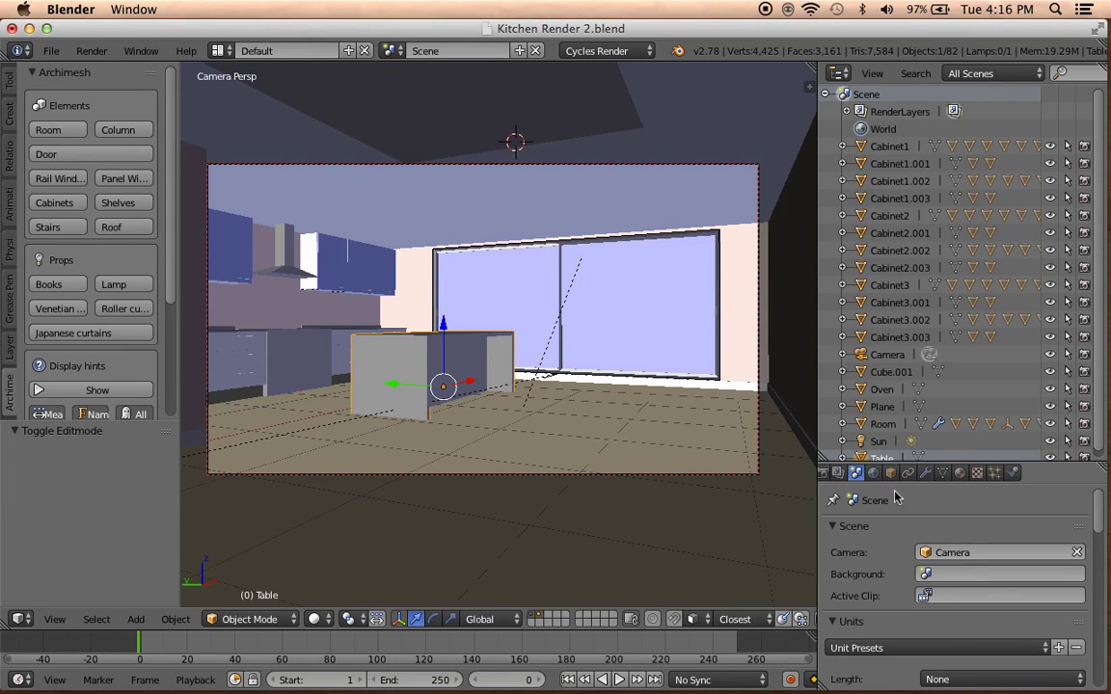
scroll(916, 540, down, 5)
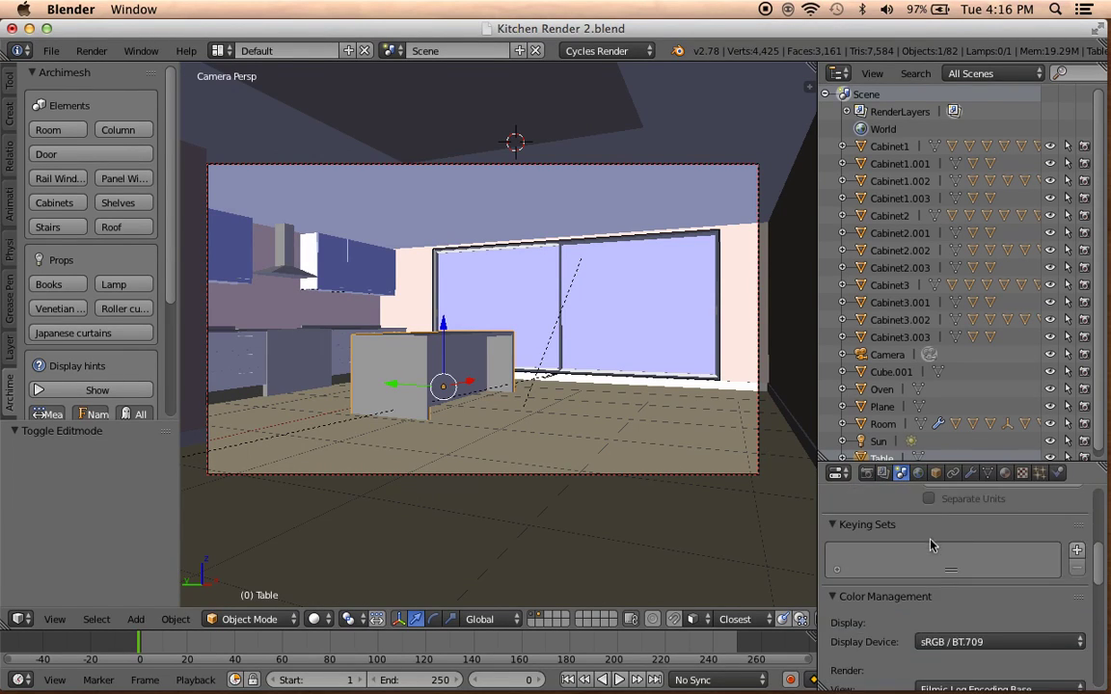
click(971, 575)
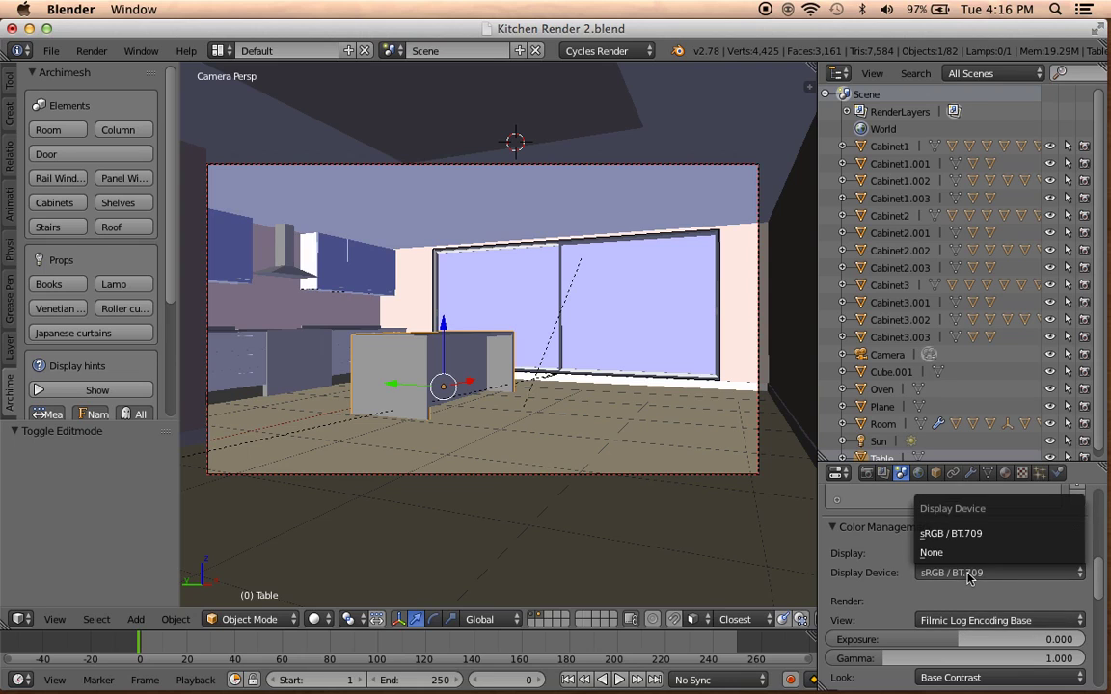
click(967, 553)
click(969, 573)
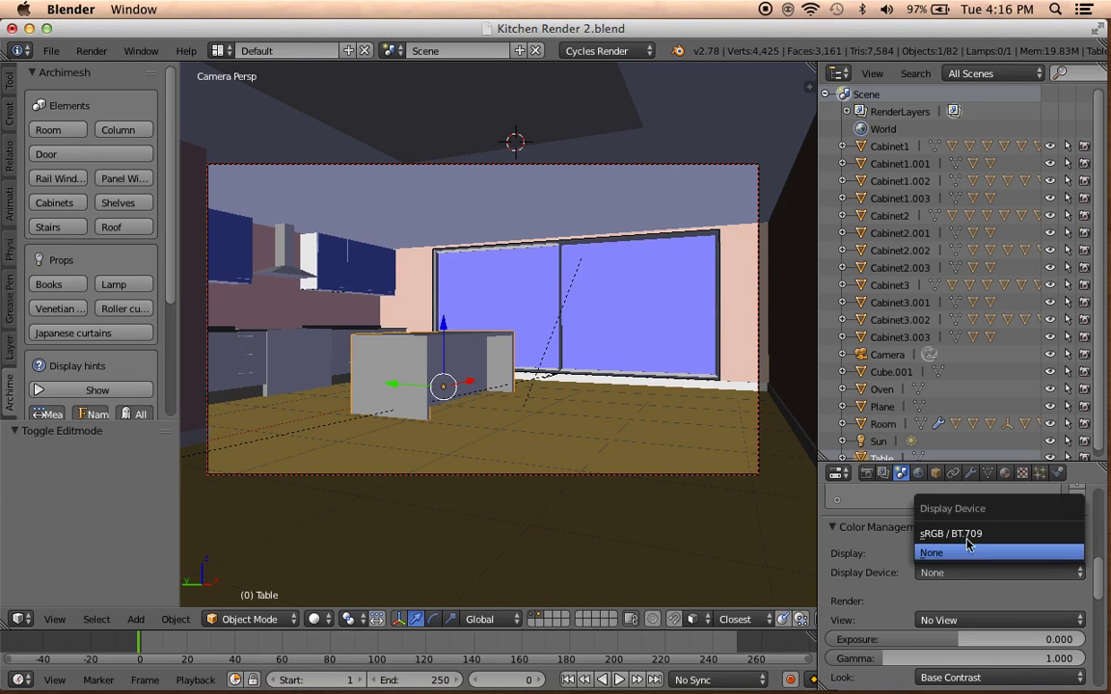
click(969, 531)
click(950, 572)
click(968, 550)
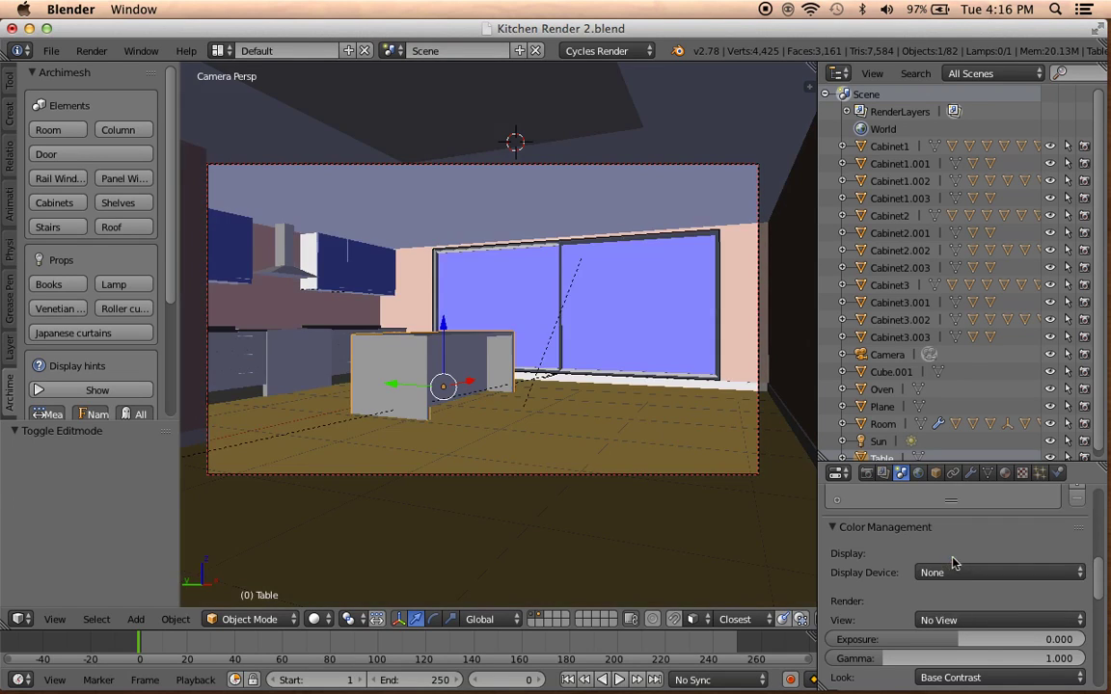
click(315, 620)
click(349, 503)
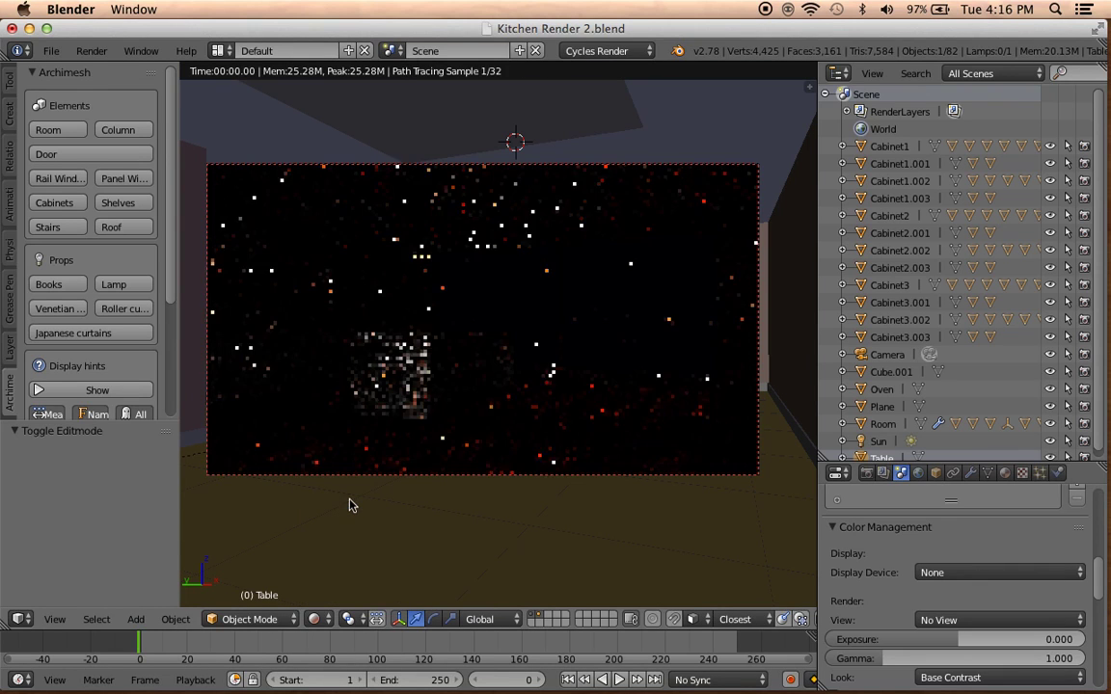
Set display device sRGB / BT.709, view Filmic Log Encoding Base, and look Very High Contrast.
click(1004, 573)
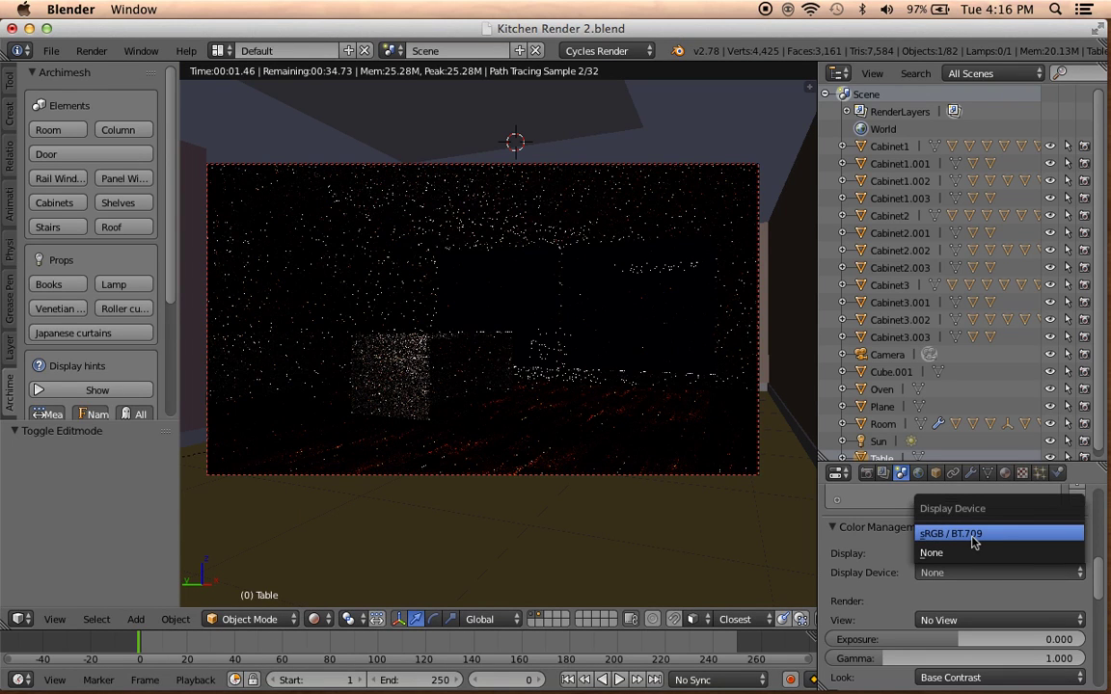
click(975, 540)
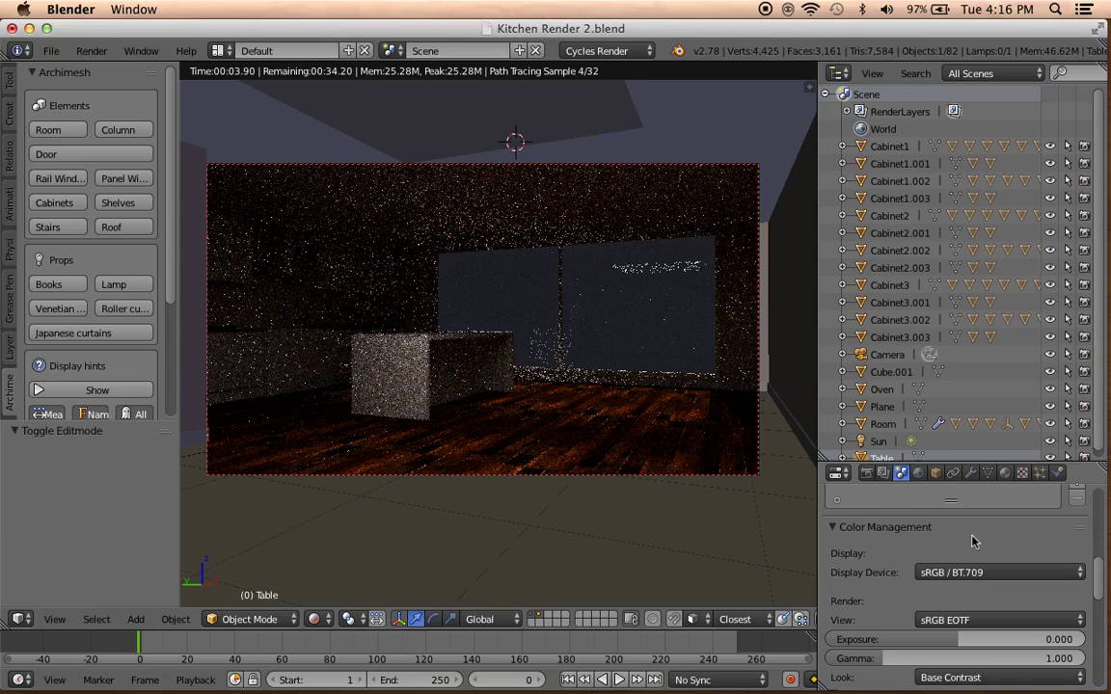
click(955, 620)
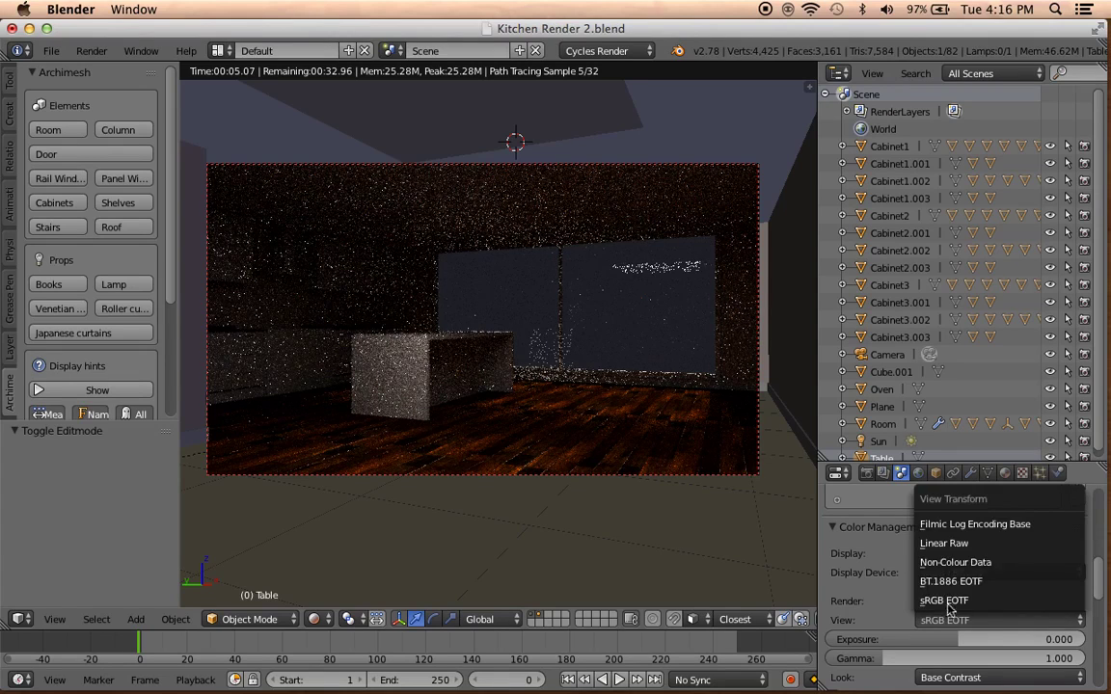
click(960, 529)
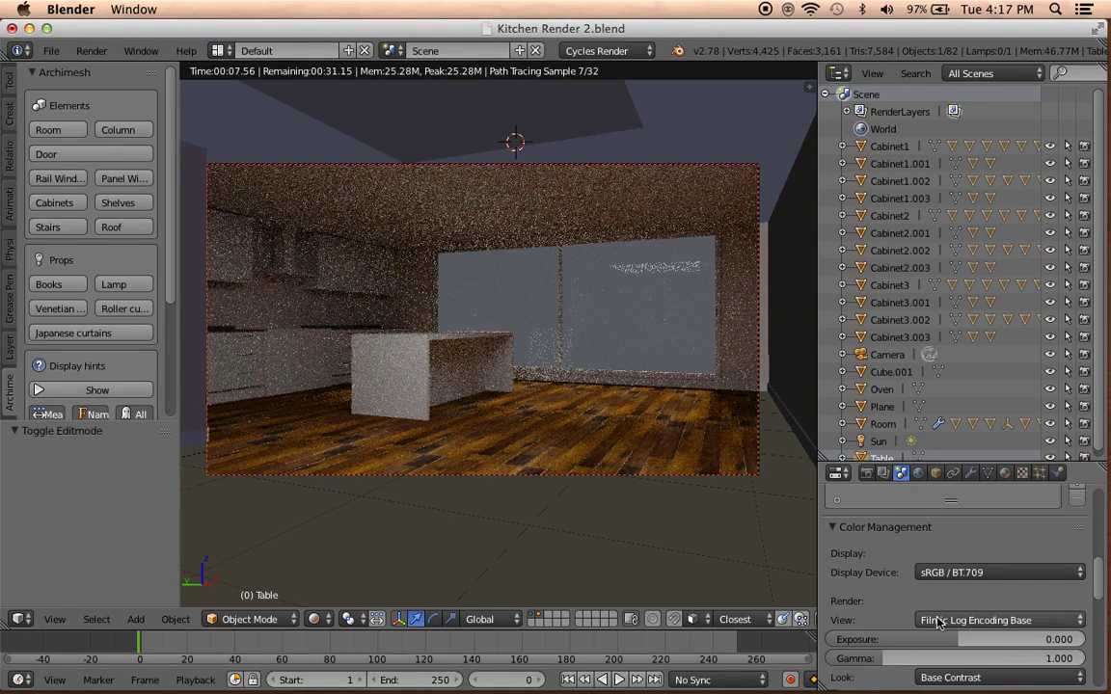
click(964, 572)
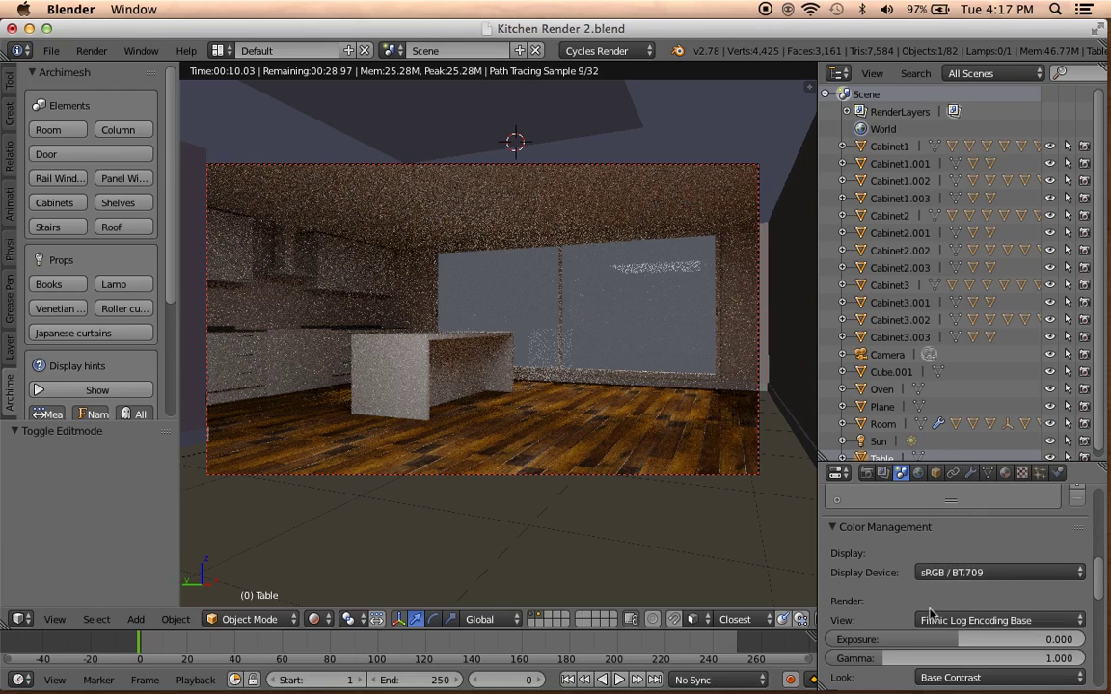
scroll(931, 613, down, 3)
click(955, 609)
click(940, 532)
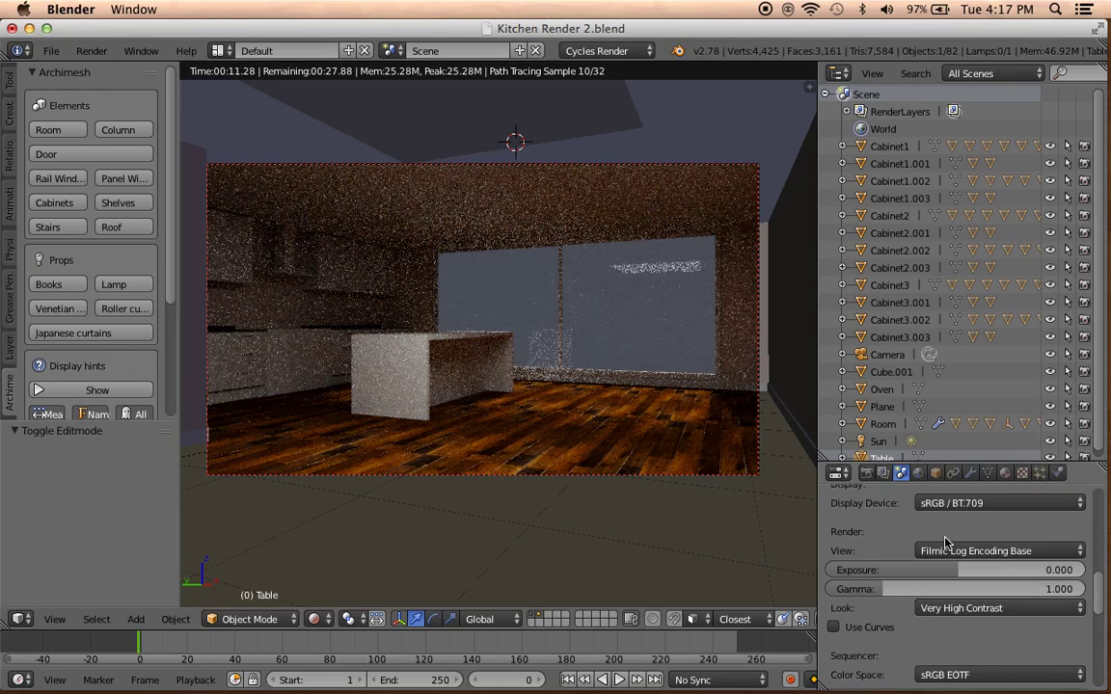
Try the Very Low Contrast, Medium Low Contrast and Greyscale looks, then reset to None.
click(960, 609)
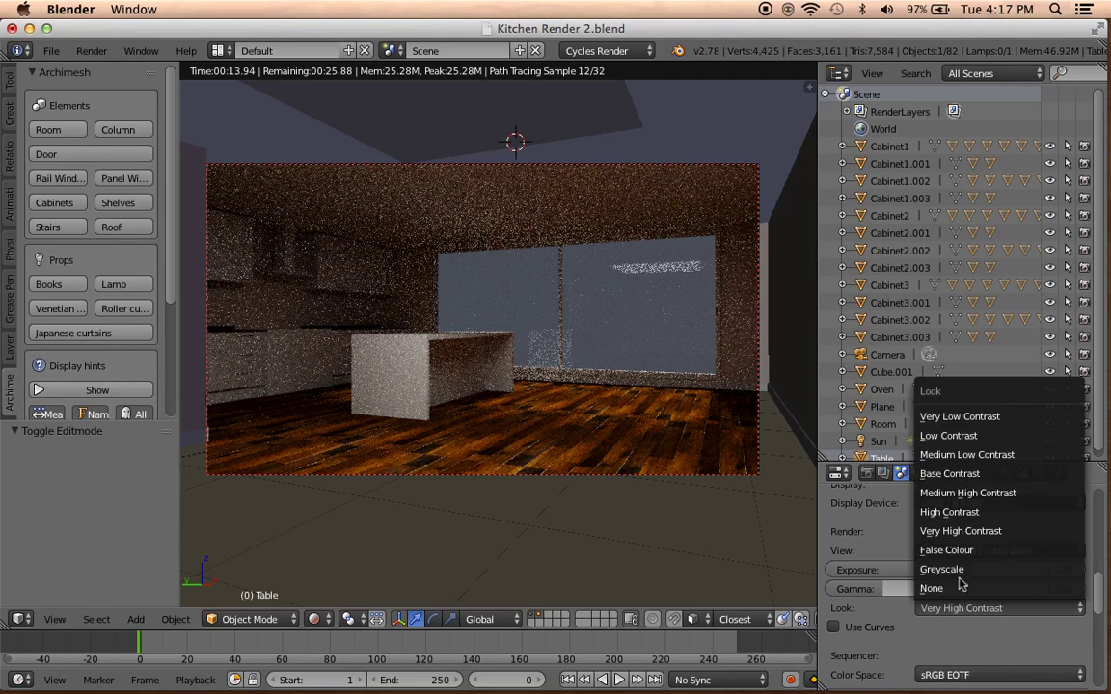
click(964, 418)
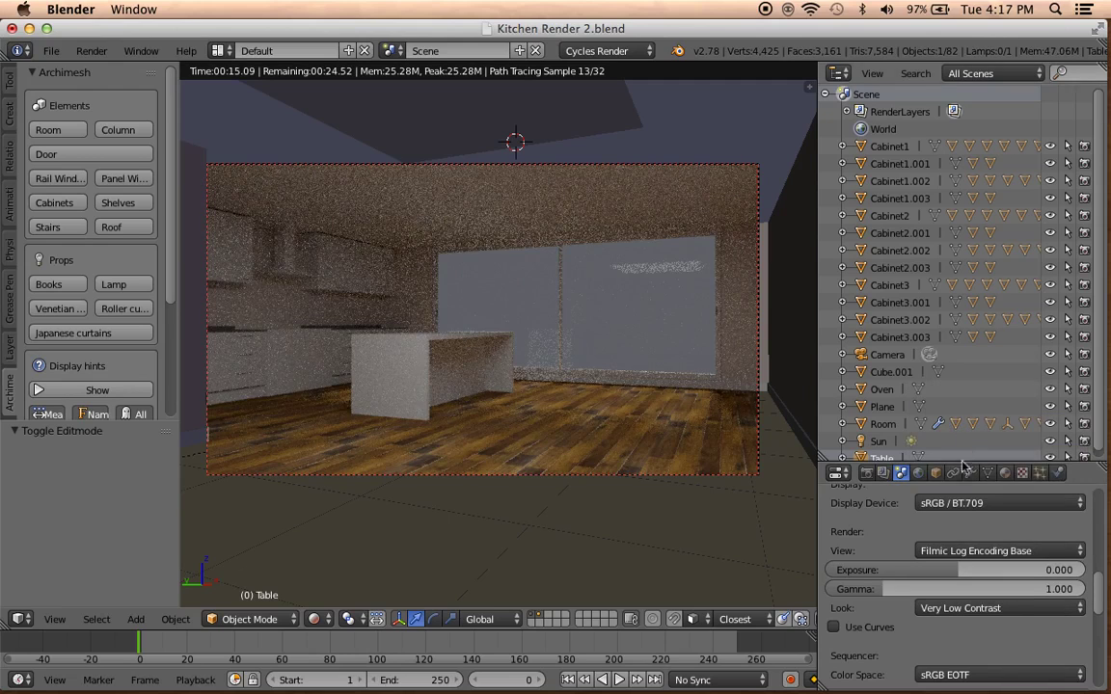
click(964, 609)
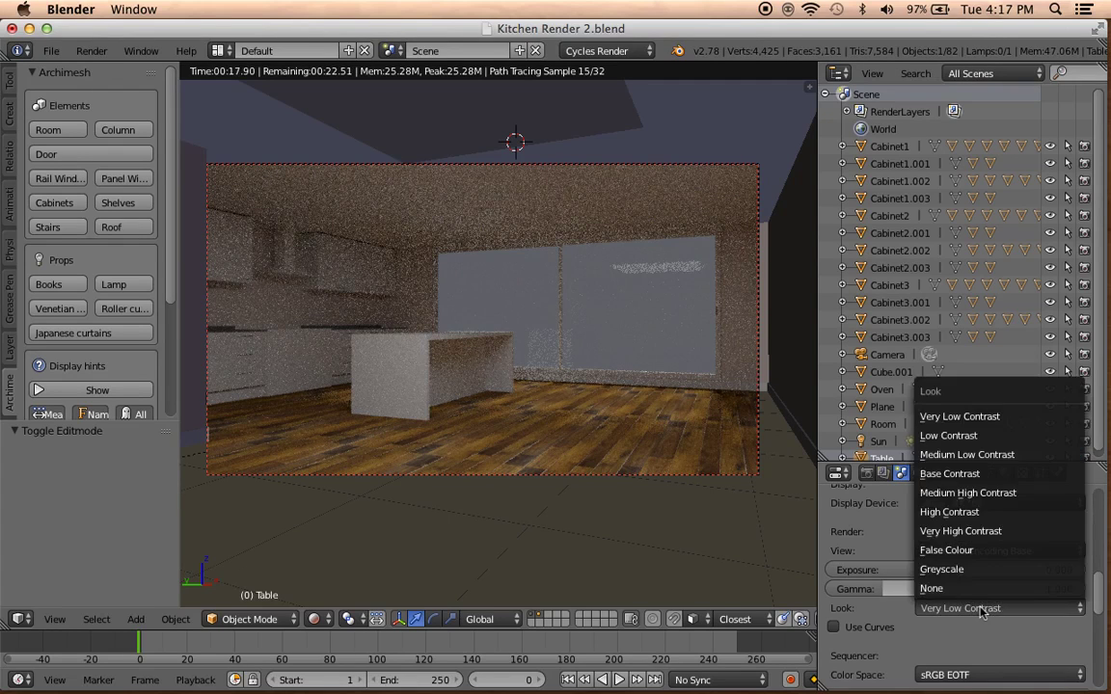
click(963, 462)
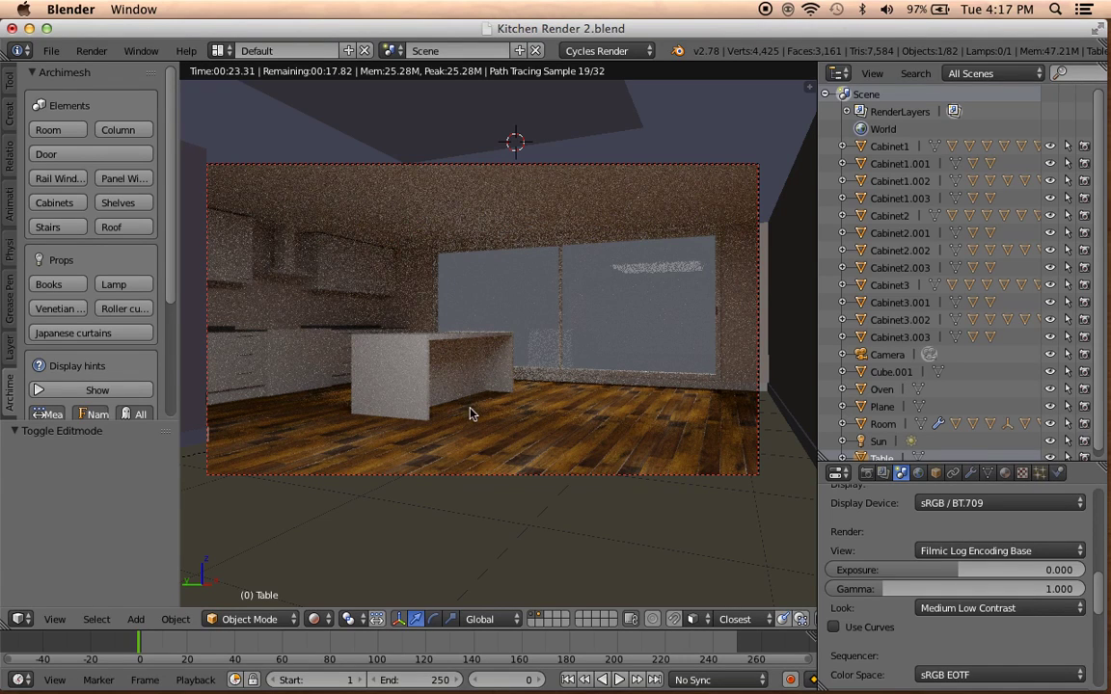
click(967, 607)
click(946, 569)
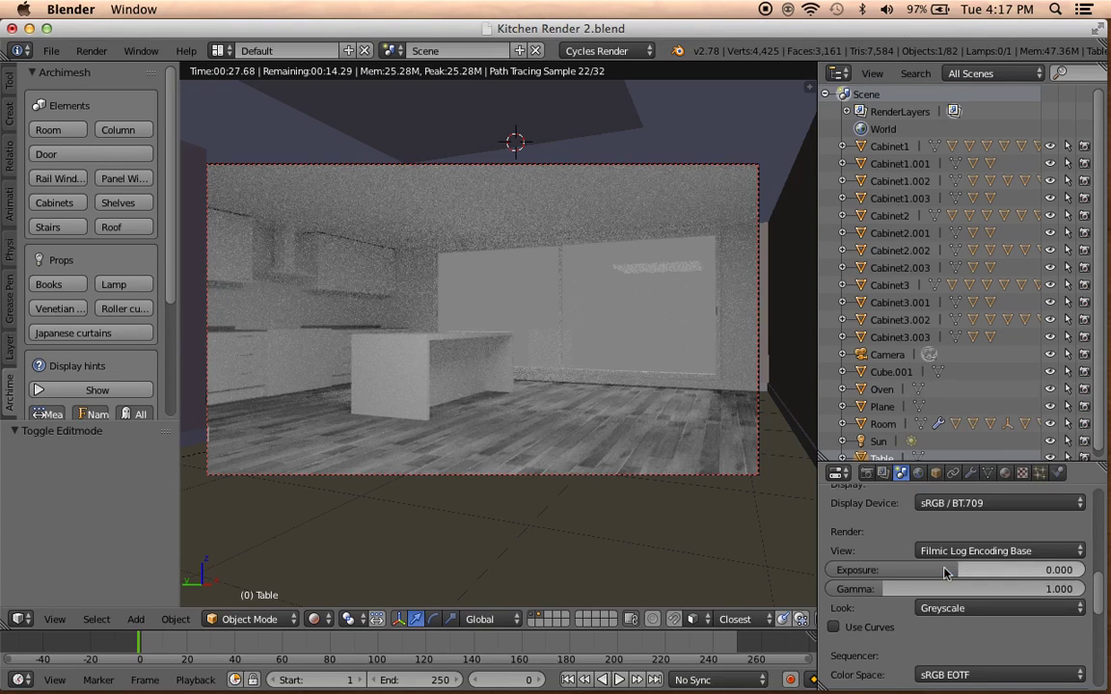
click(957, 608)
click(961, 590)
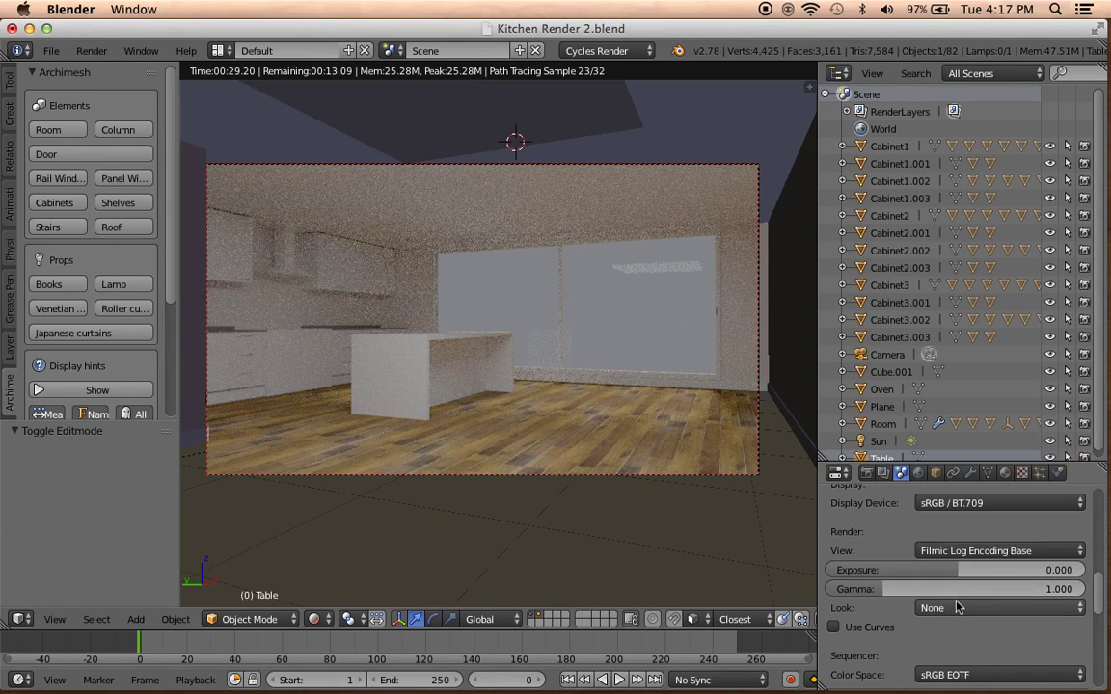
Preview False Colour, High Contrast and Medium High Contrast looks, settling on Base Contrast.
click(957, 609)
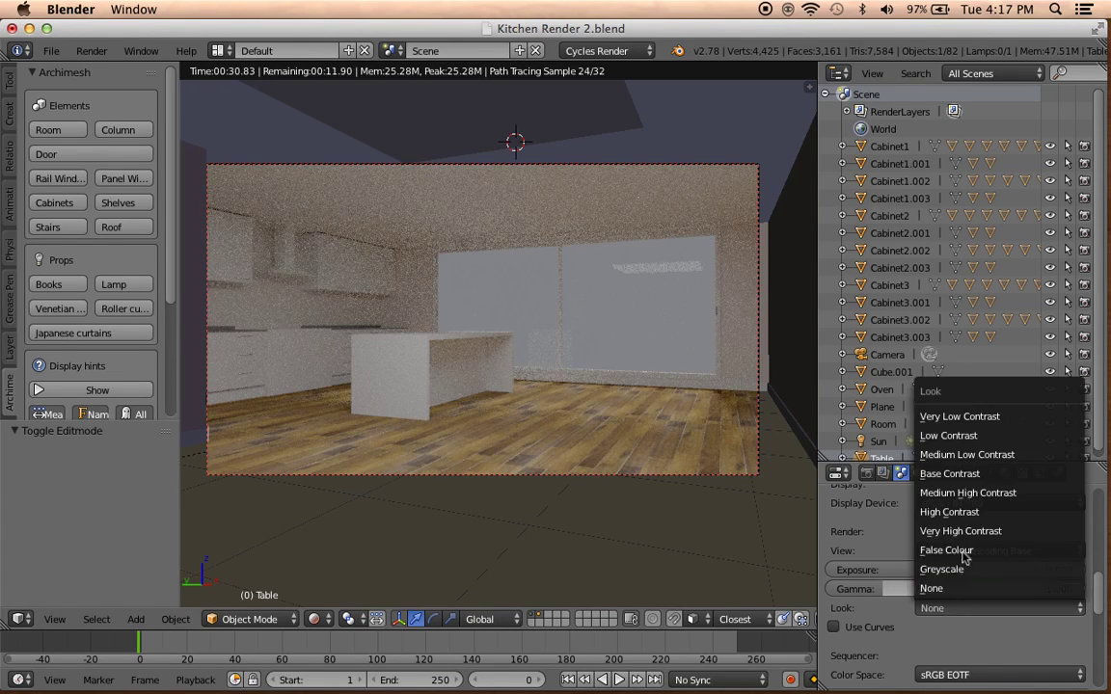
click(962, 551)
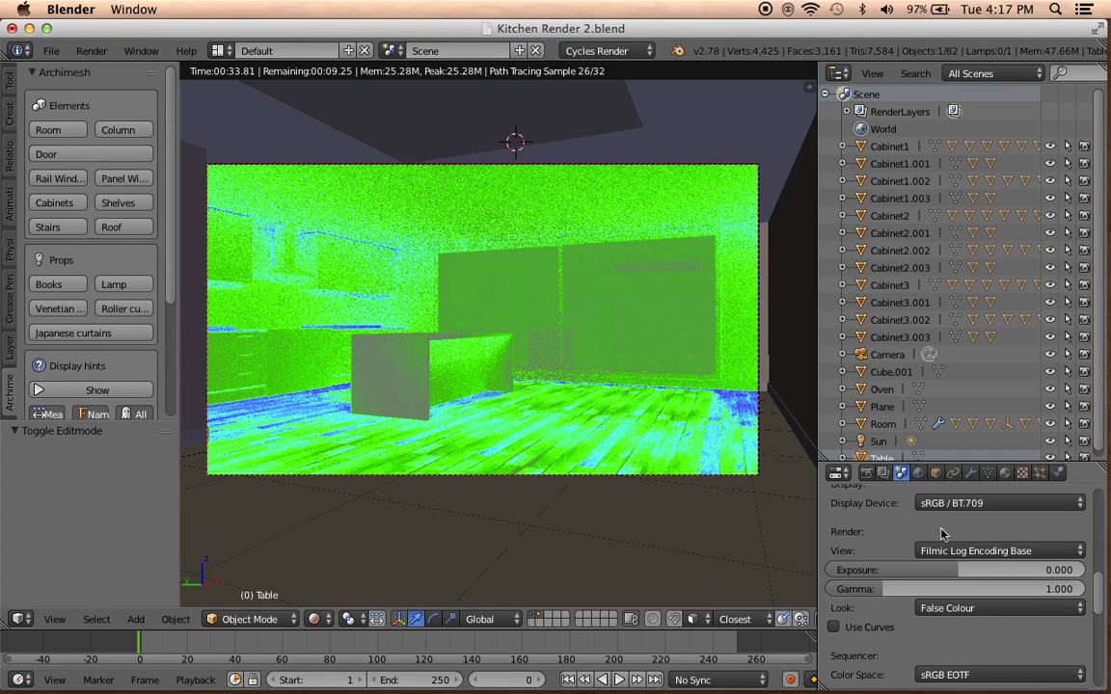
click(950, 607)
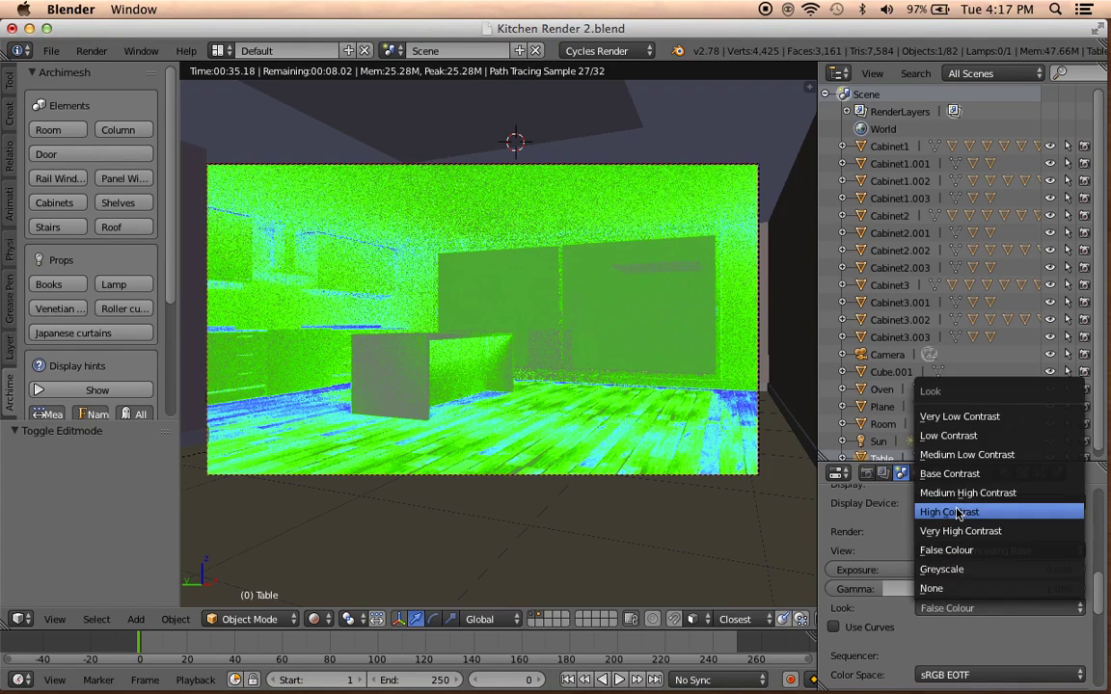
click(958, 513)
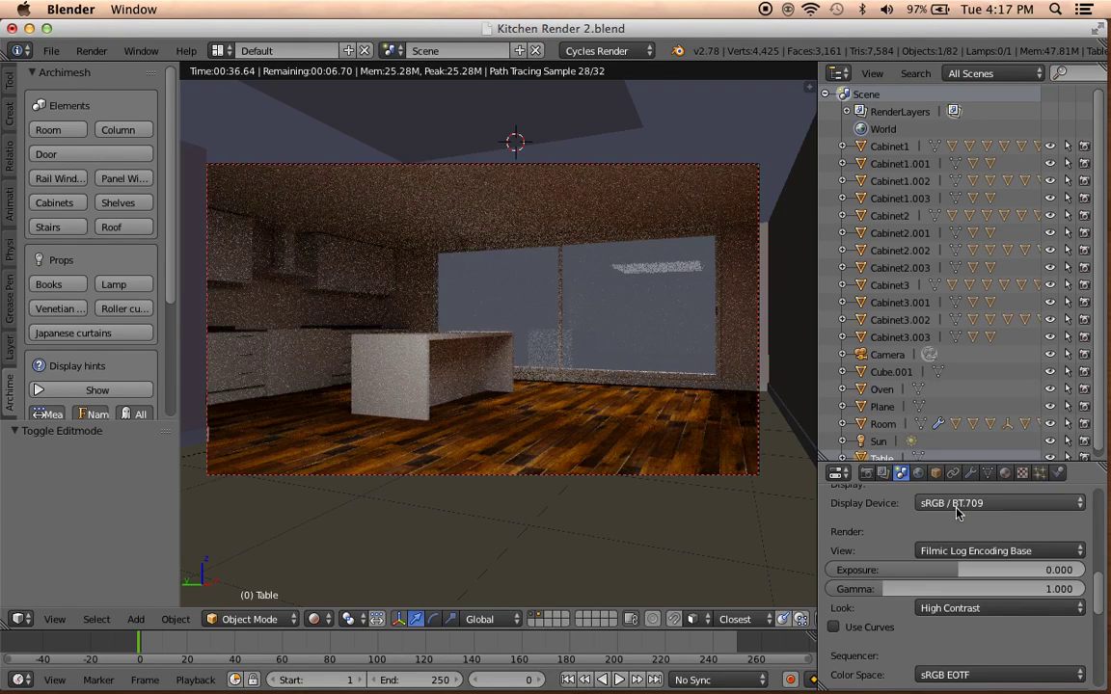
click(955, 607)
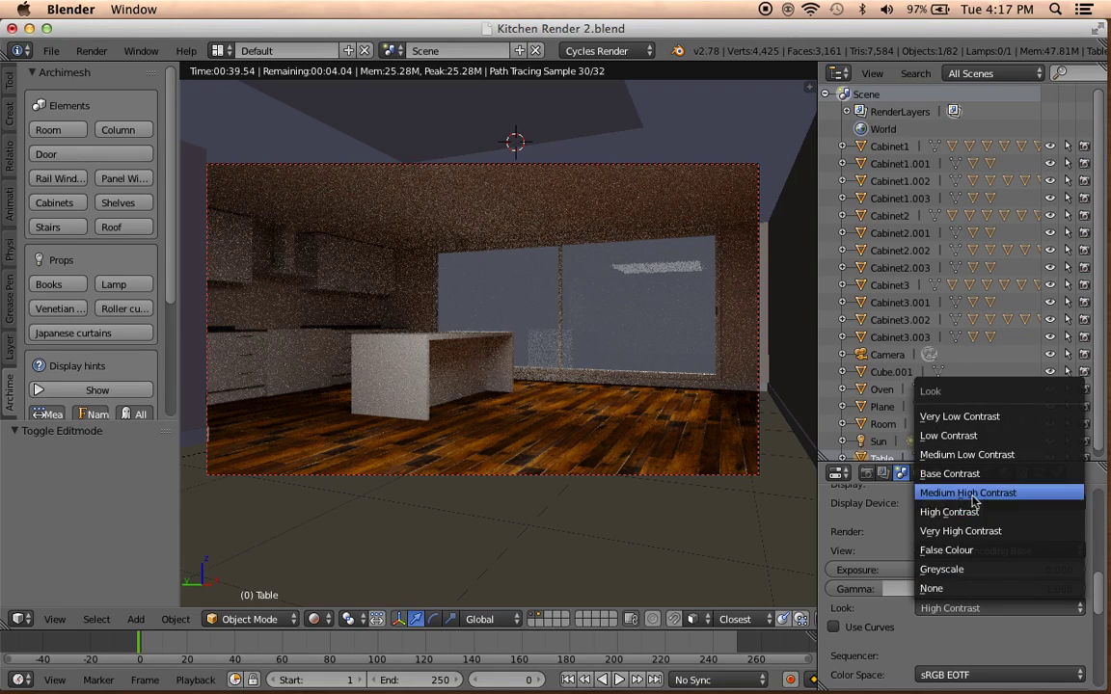
click(972, 494)
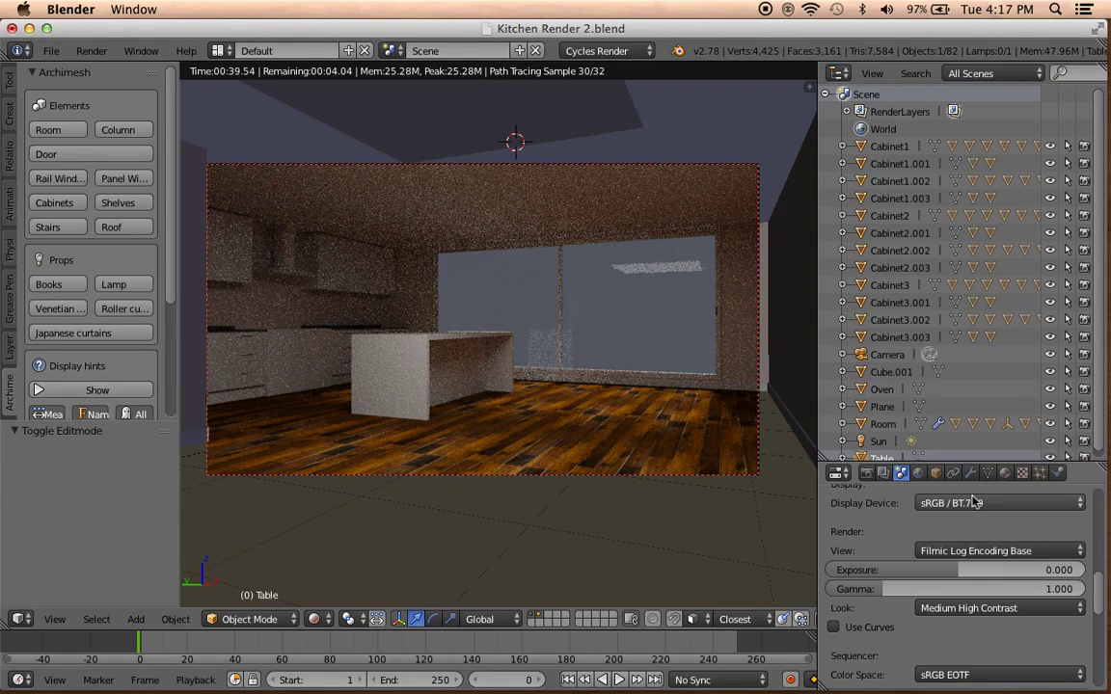
click(940, 608)
click(882, 467)
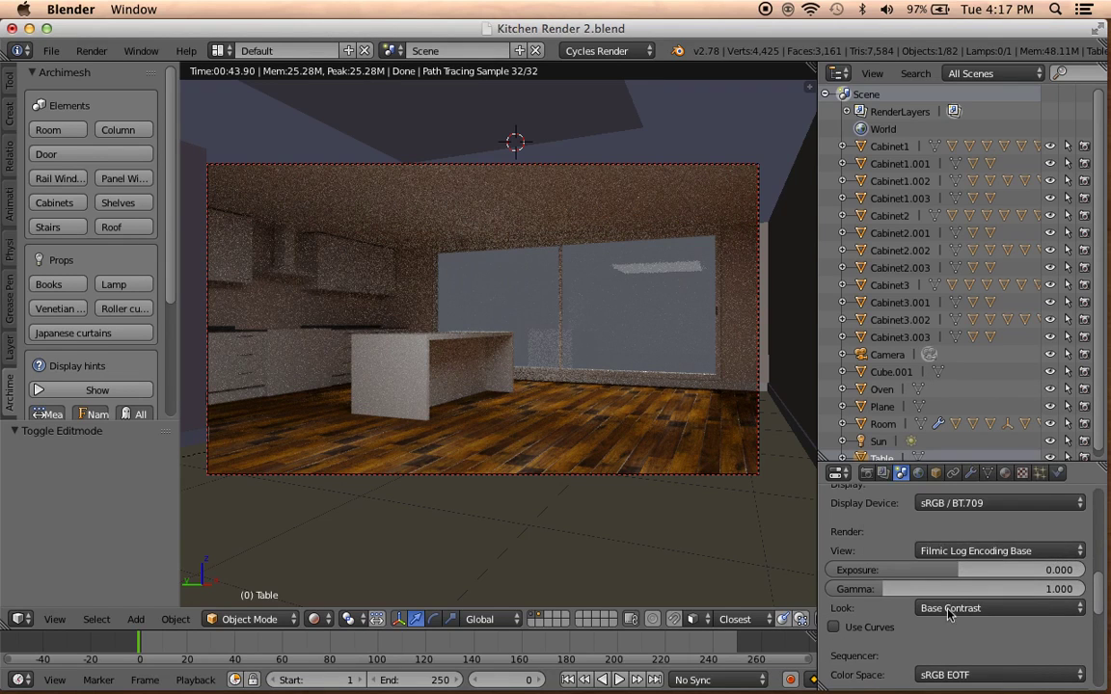
click(833, 627)
click(879, 632)
scroll(873, 579, down, 3)
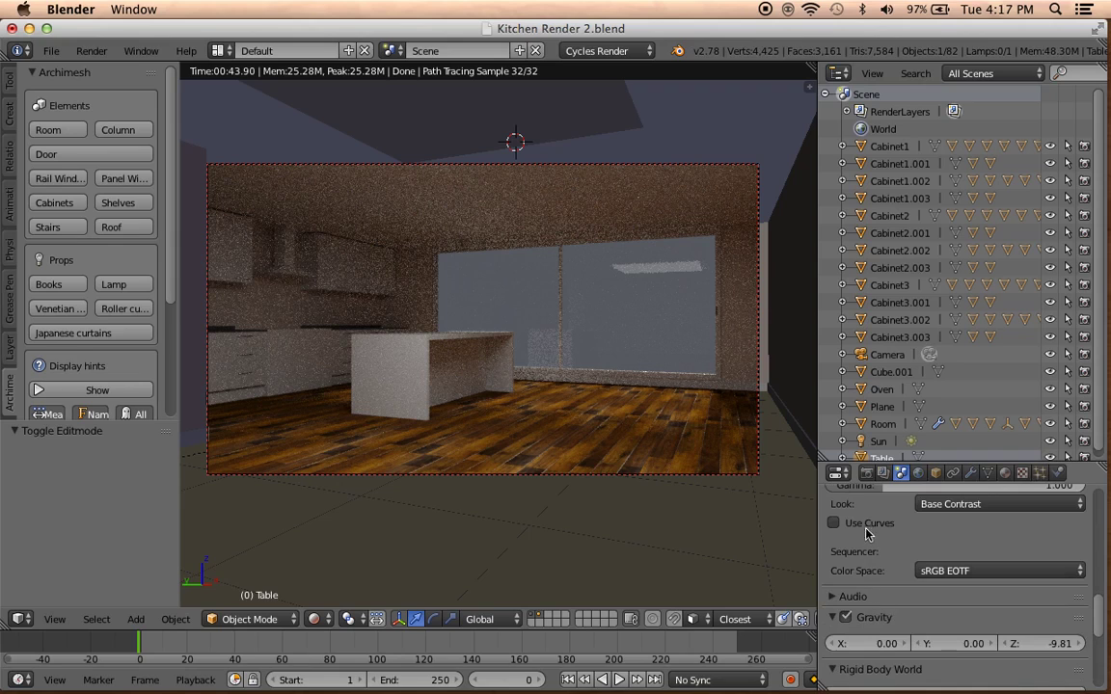
click(867, 527)
click(867, 527)
scroll(909, 569, up, 3)
click(950, 640)
click(935, 610)
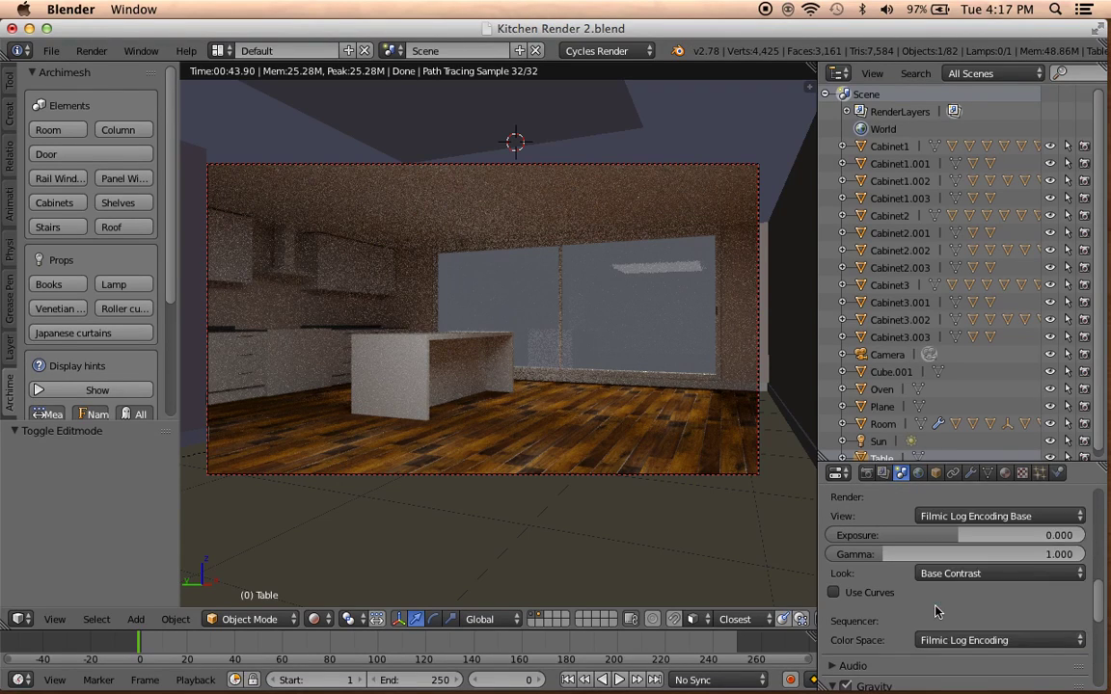
click(940, 638)
click(950, 620)
click(948, 640)
click(944, 544)
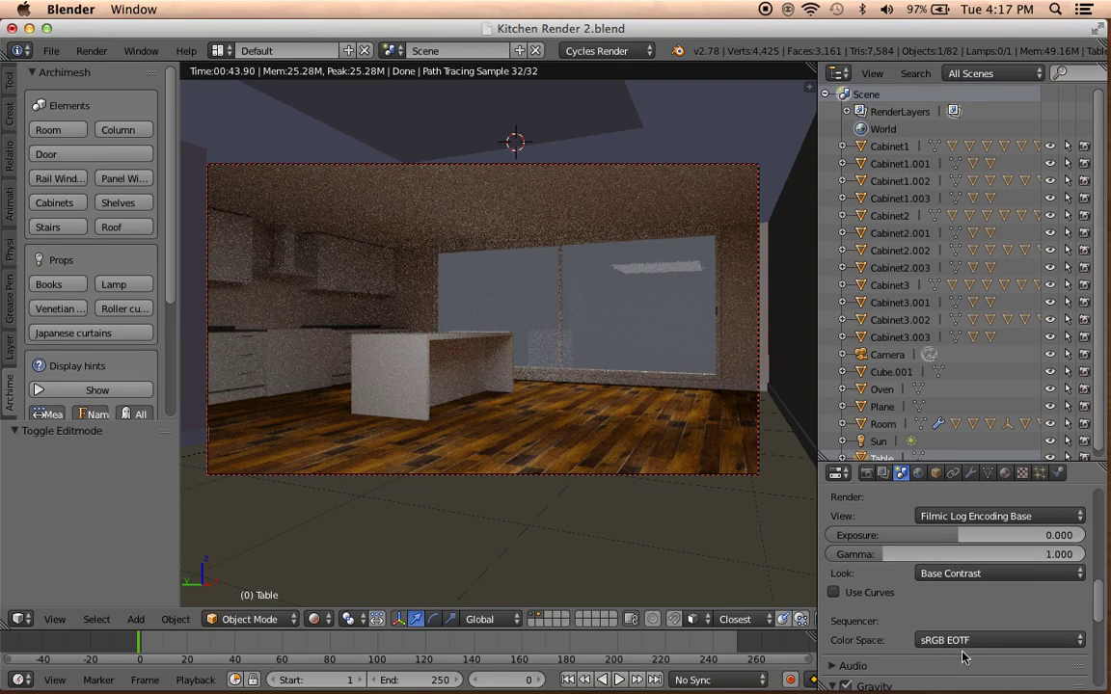
key(KP_0)
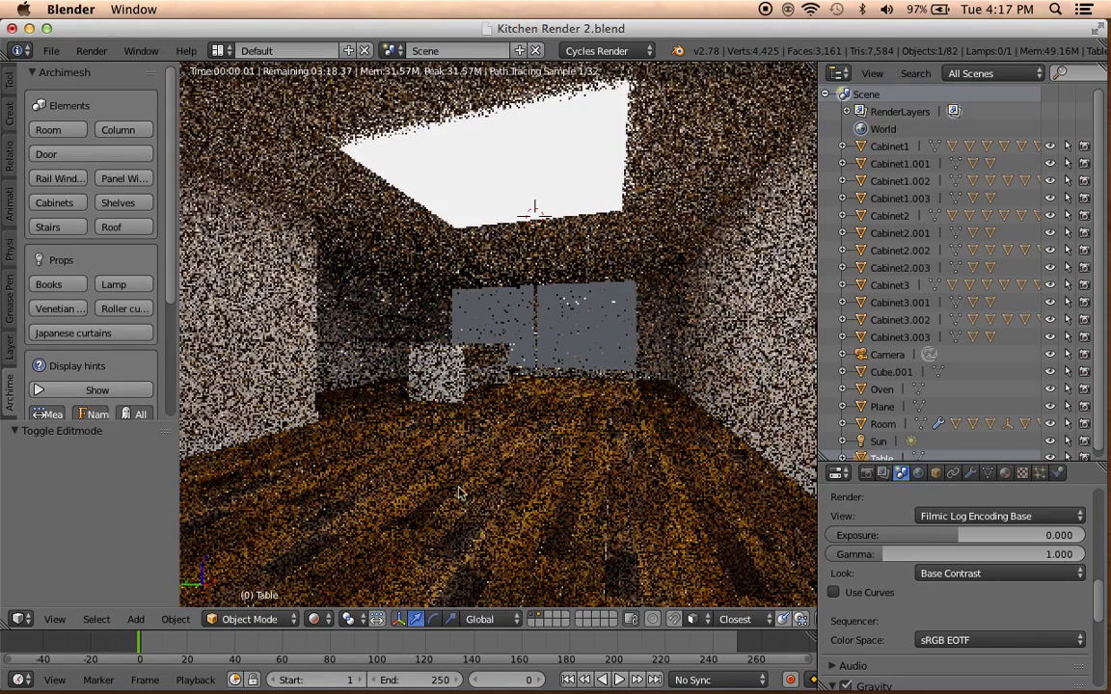
Leave camera view and switch the viewport shading to Solid.
key(KP_0)
click(312, 619)
click(342, 559)
key(KP_0)
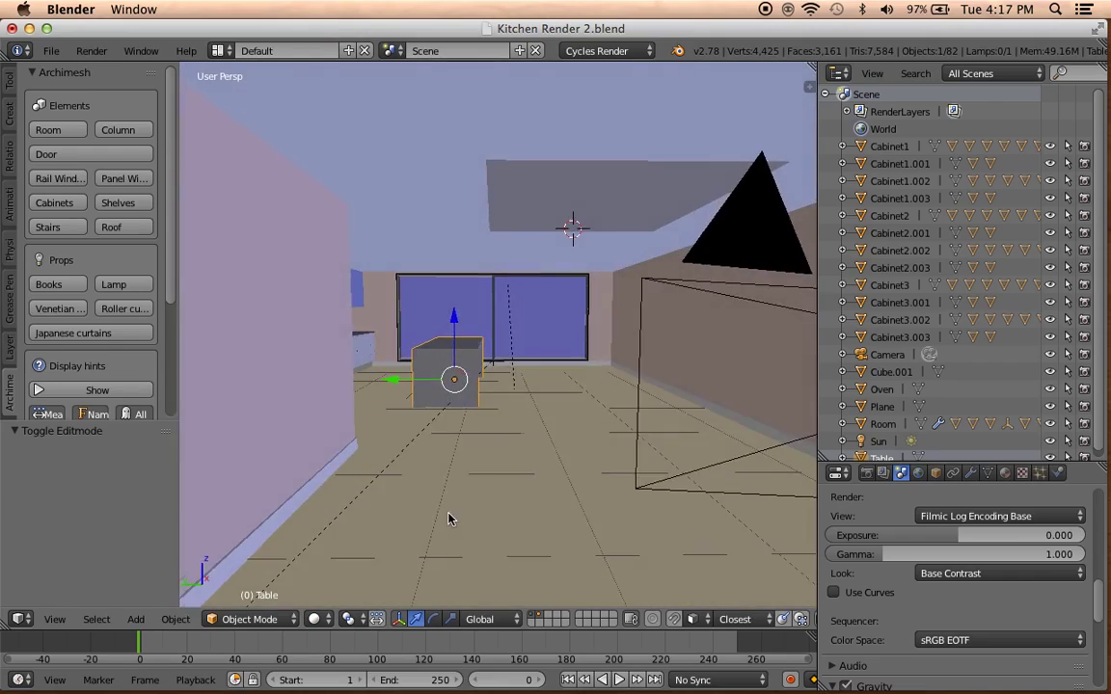
Frame the kitchen table and isolate it in local view.
scroll(425, 518, up, 5)
mouse_move(436, 513)
middle_down()
mouse_move(348, 435)
mouse_move(412, 466)
mouse_move(518, 609)
middle_up()
scroll(412, 466, up, 1)
scroll(411, 466, up, 1)
scroll(439, 449, up, 1)
scroll(439, 450, down, 3)
click(537, 622)
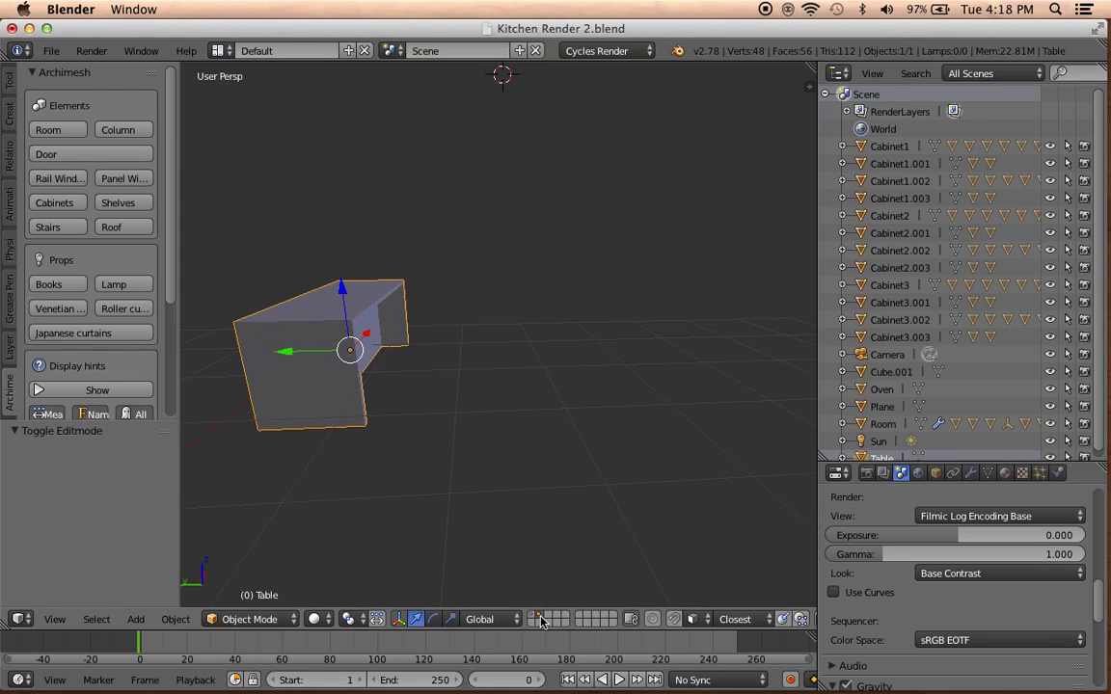
Move the Table onto an empty layer, leaving the grid empty.
key(m)
click(466, 353)
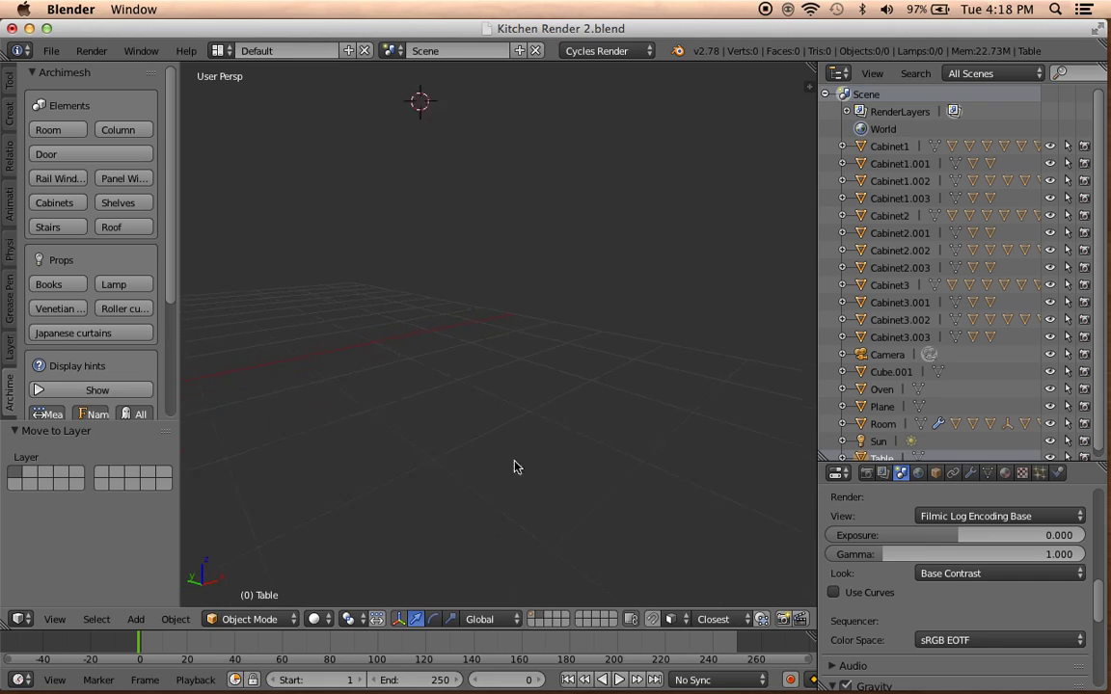
middle_drag(498, 442, 402, 448)
Add a new mesh cube at the origin, then switch to Finder.
key(shift+a)
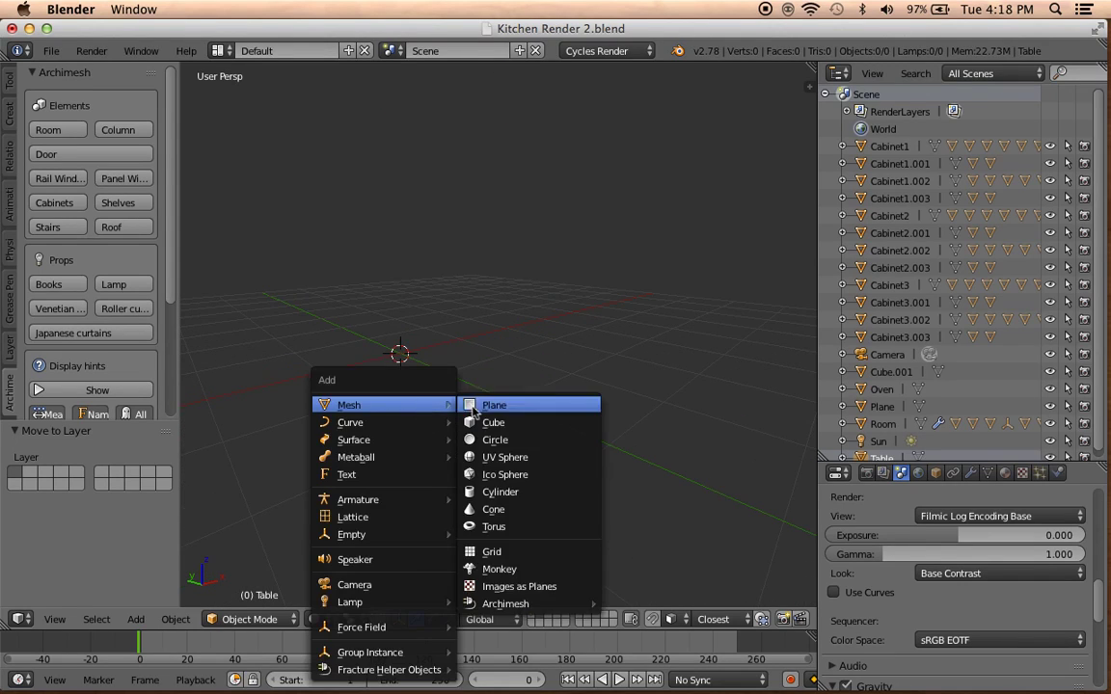
click(474, 422)
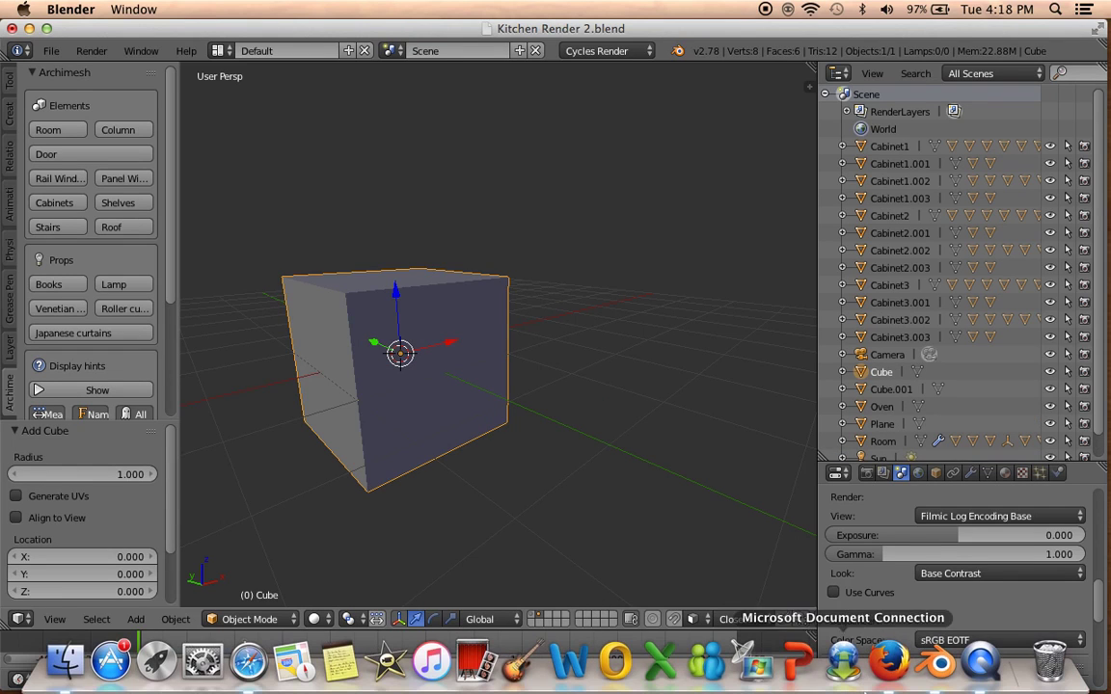
click(70, 669)
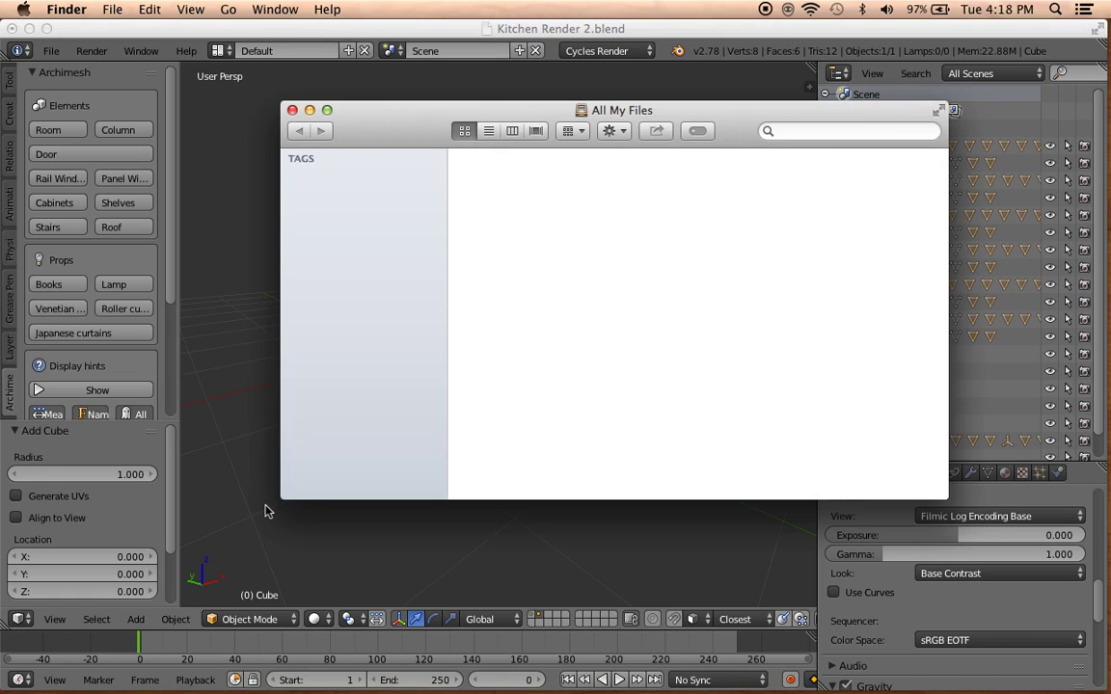
Open Downloads and scroll through its list of files.
click(351, 282)
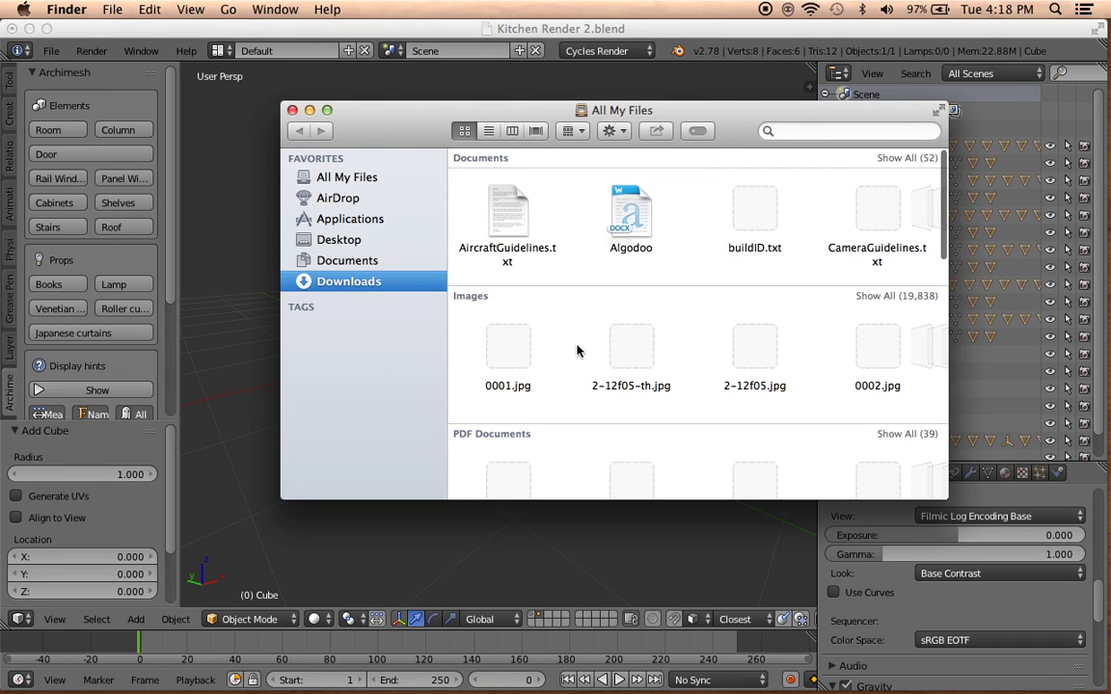
scroll(585, 349, up, 3)
scroll(586, 352, up, 5)
scroll(579, 415, down, 4)
scroll(552, 441, down, 1)
scroll(557, 443, down, 2)
scroll(557, 444, down, 4)
scroll(550, 449, down, 4)
scroll(540, 453, down, 5)
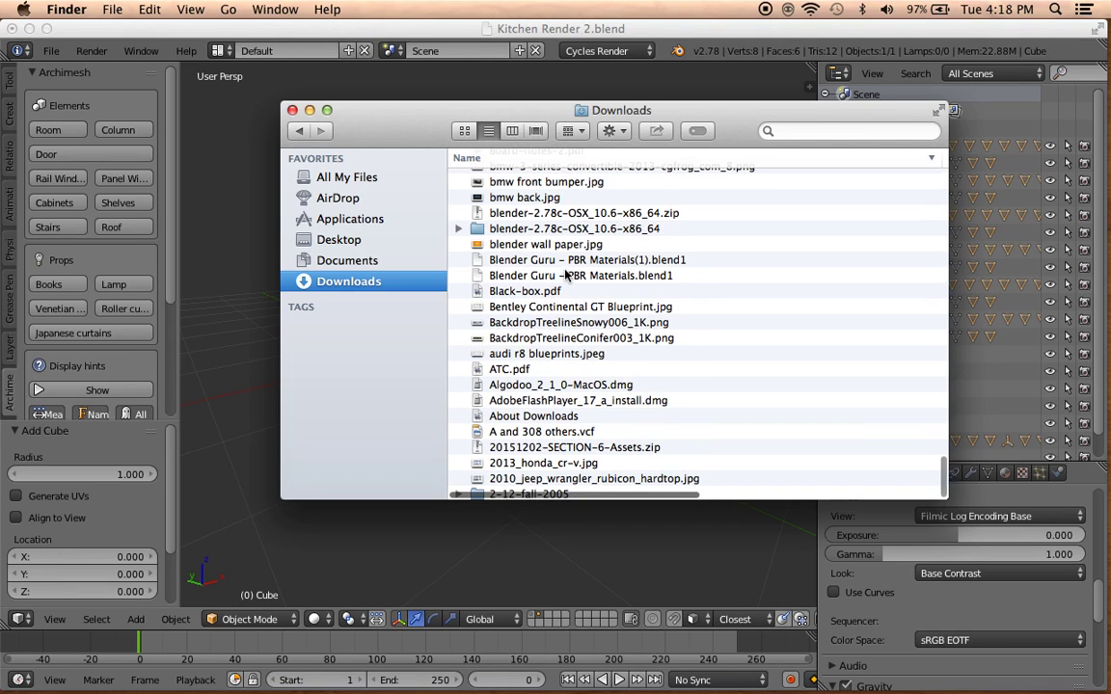
scroll(575, 215, up, 1)
scroll(583, 231, up, 2)
scroll(588, 249, up, 2)
scroll(590, 263, up, 3)
scroll(587, 265, up, 1)
scroll(579, 289, up, 1)
scroll(576, 304, up, 1)
scroll(579, 303, up, 1)
scroll(579, 303, up, 2)
scroll(575, 301, up, 1)
scroll(575, 303, up, 1)
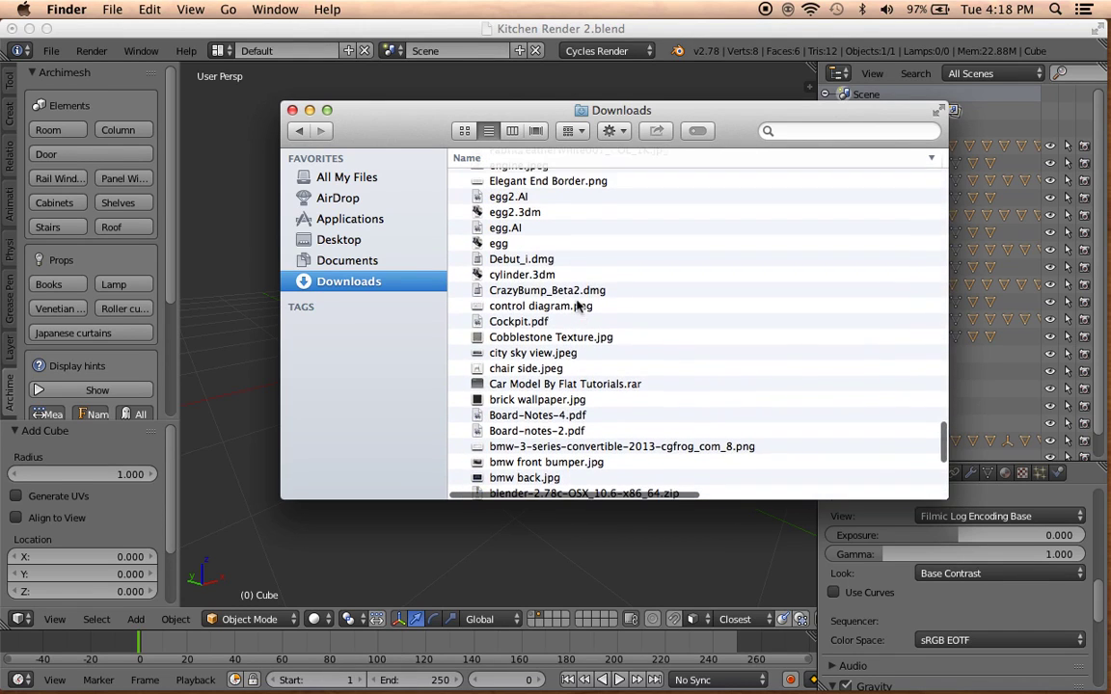
scroll(555, 294, up, 1)
scroll(554, 293, up, 2)
scroll(554, 289, up, 2)
scroll(554, 290, up, 2)
scroll(555, 291, up, 1)
scroll(554, 293, up, 1)
scroll(554, 294, up, 1)
scroll(555, 294, up, 1)
scroll(554, 295, up, 2)
scroll(553, 298, up, 2)
scroll(551, 298, up, 1)
scroll(552, 304, down, 1)
scroll(555, 328, down, 5)
scroll(556, 347, down, 3)
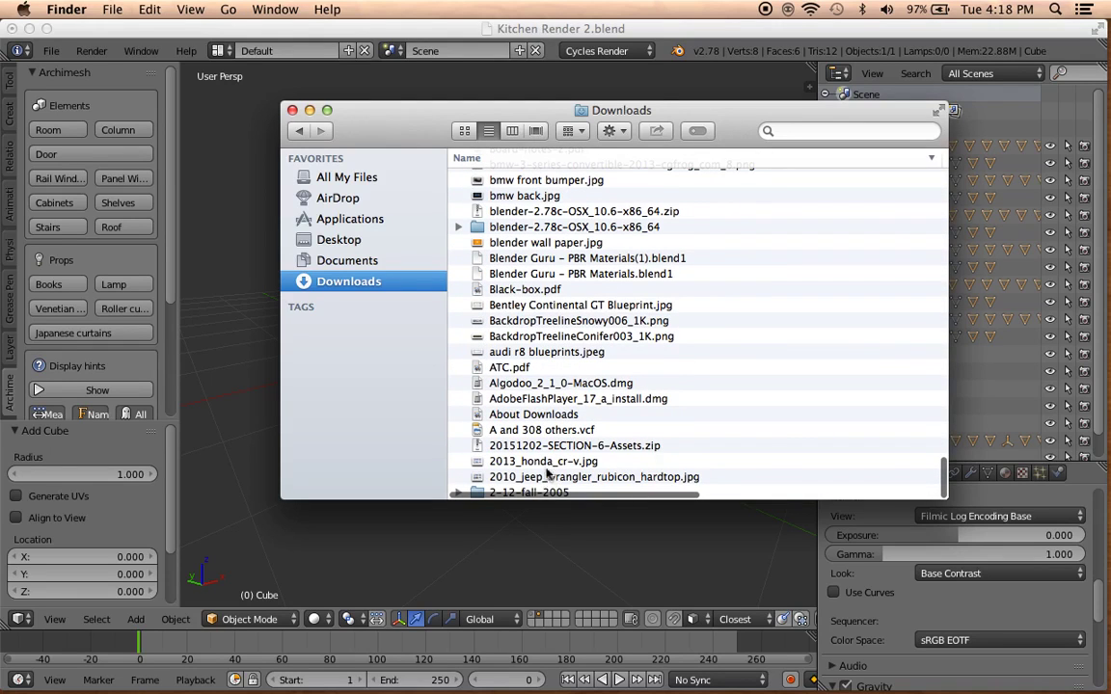
Scroll back up through the files and open the Desktop folder.
scroll(555, 435, up, 1)
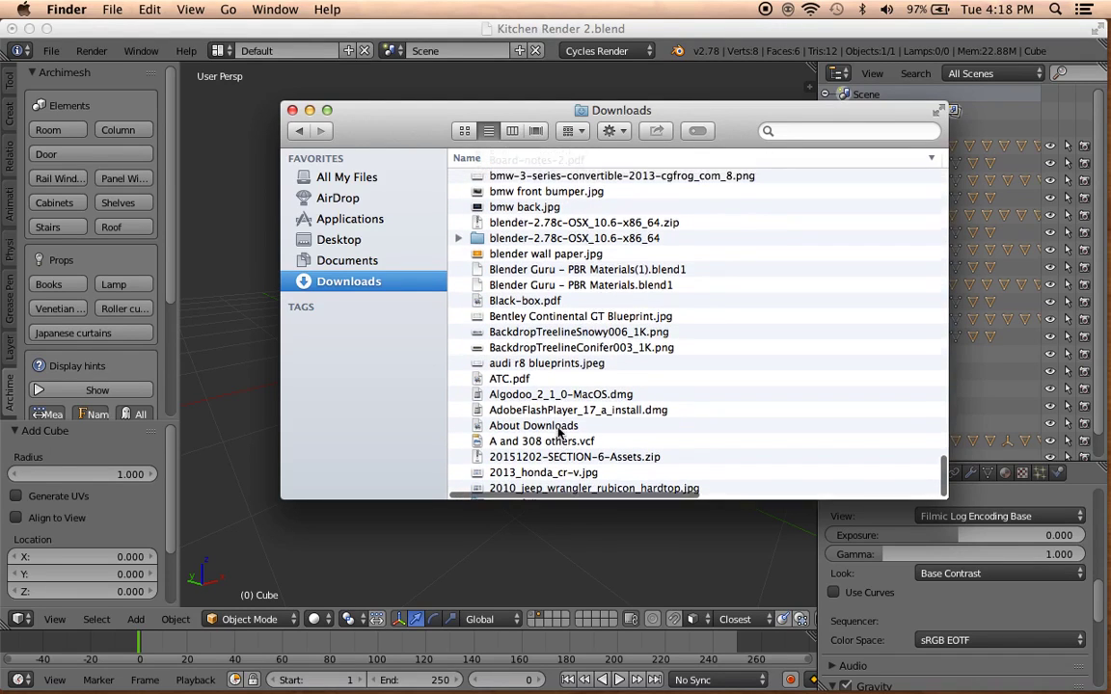
scroll(557, 434, up, 1)
scroll(557, 433, up, 5)
scroll(558, 435, up, 3)
scroll(561, 438, up, 5)
scroll(564, 441, up, 5)
scroll(567, 444, up, 4)
scroll(566, 443, up, 5)
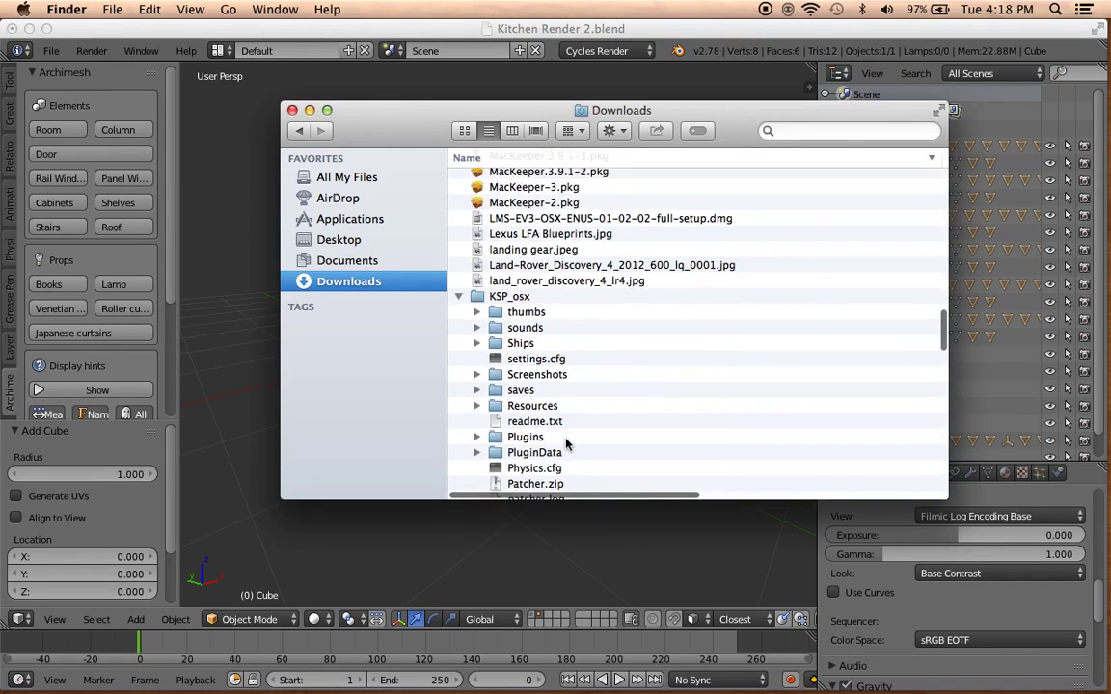
scroll(564, 441, up, 3)
scroll(564, 441, up, 2)
scroll(564, 441, up, 5)
scroll(564, 441, up, 3)
scroll(565, 441, up, 5)
scroll(565, 441, up, 5)
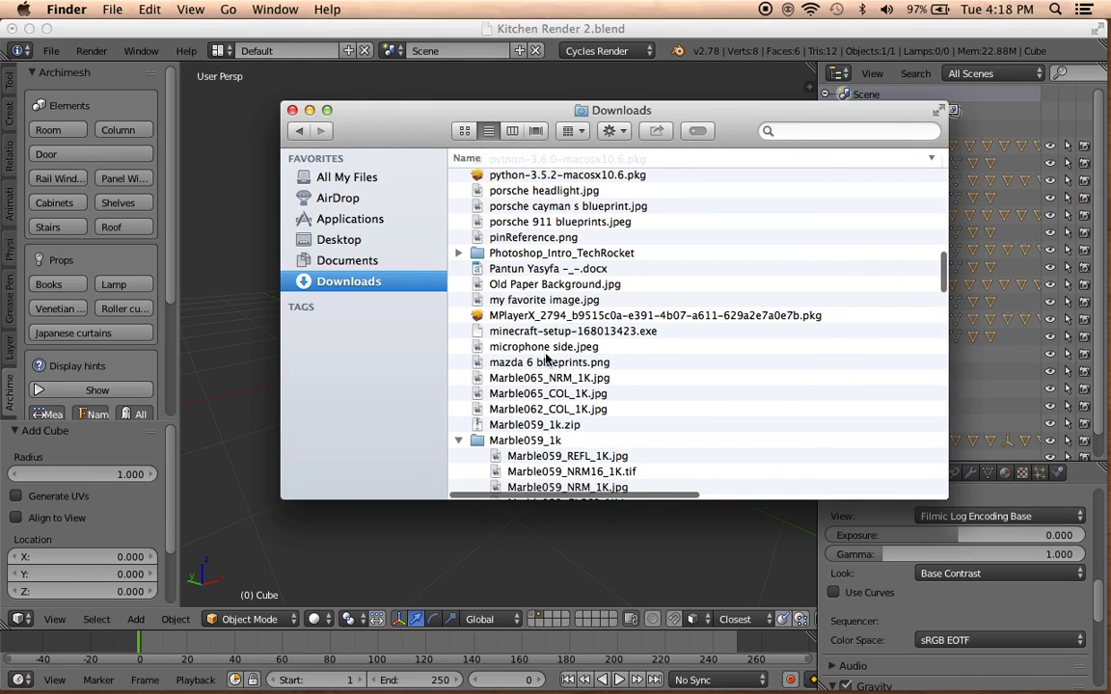
scroll(543, 340, up, 1)
scroll(543, 340, up, 1)
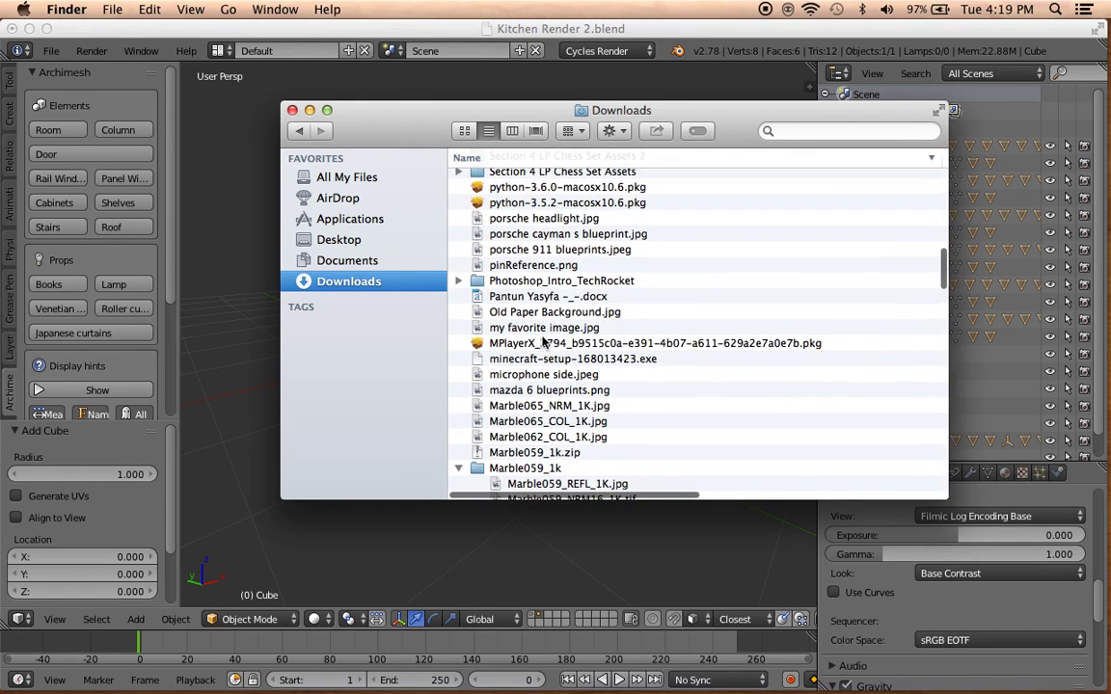
scroll(543, 340, up, 1)
scroll(543, 339, up, 3)
scroll(542, 343, up, 1)
scroll(541, 347, up, 3)
scroll(542, 349, up, 1)
scroll(543, 349, up, 3)
scroll(545, 351, up, 2)
scroll(547, 351, up, 1)
scroll(547, 351, up, 2)
scroll(547, 352, up, 1)
scroll(547, 353, up, 1)
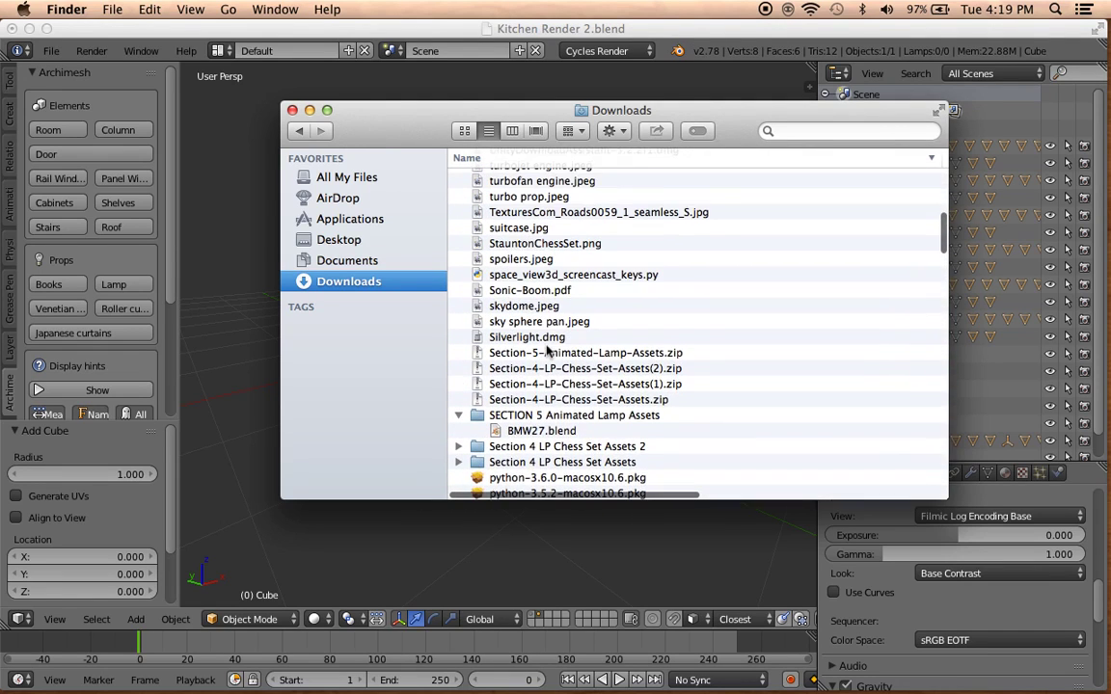
scroll(547, 353, up, 2)
scroll(547, 353, up, 3)
scroll(546, 353, up, 3)
scroll(547, 353, up, 2)
scroll(546, 353, up, 3)
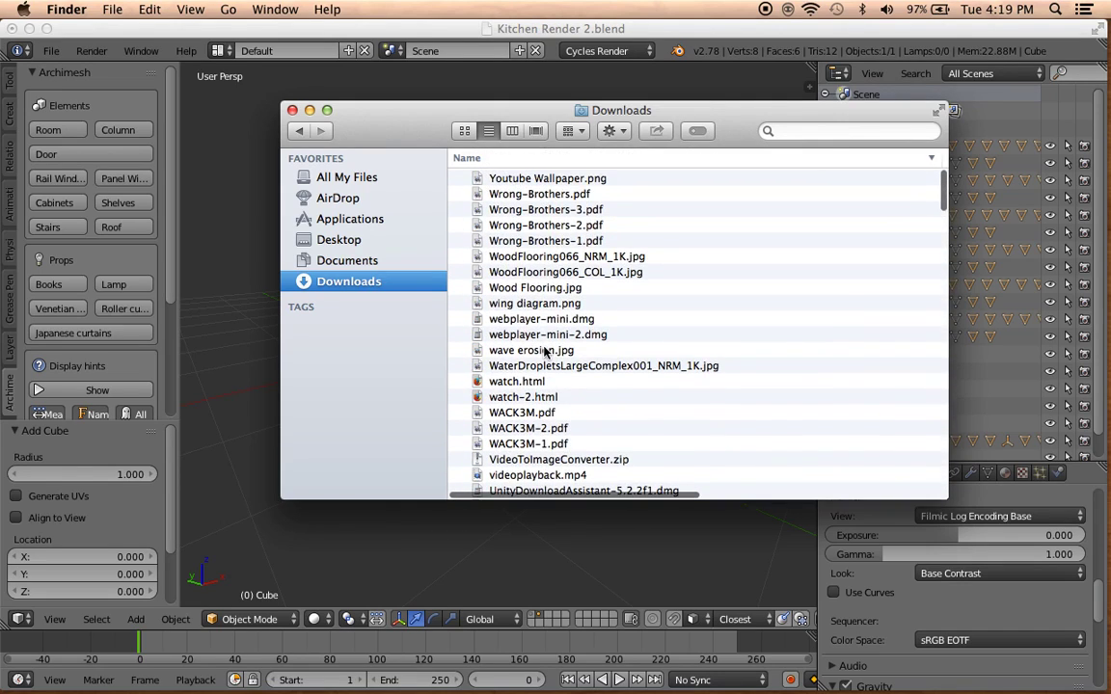
scroll(547, 353, down, 1)
scroll(578, 360, down, 10)
scroll(587, 371, down, 10)
scroll(605, 373, down, 10)
scroll(608, 412, up, 2)
scroll(578, 424, up, 3)
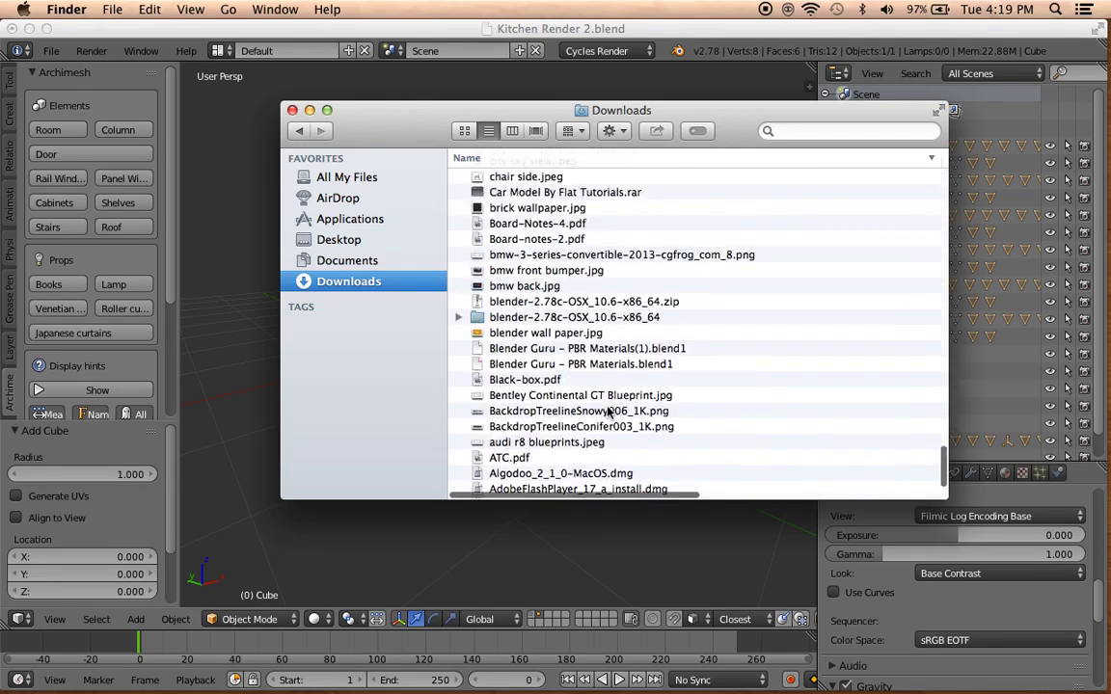
scroll(541, 386, up, 5)
click(349, 249)
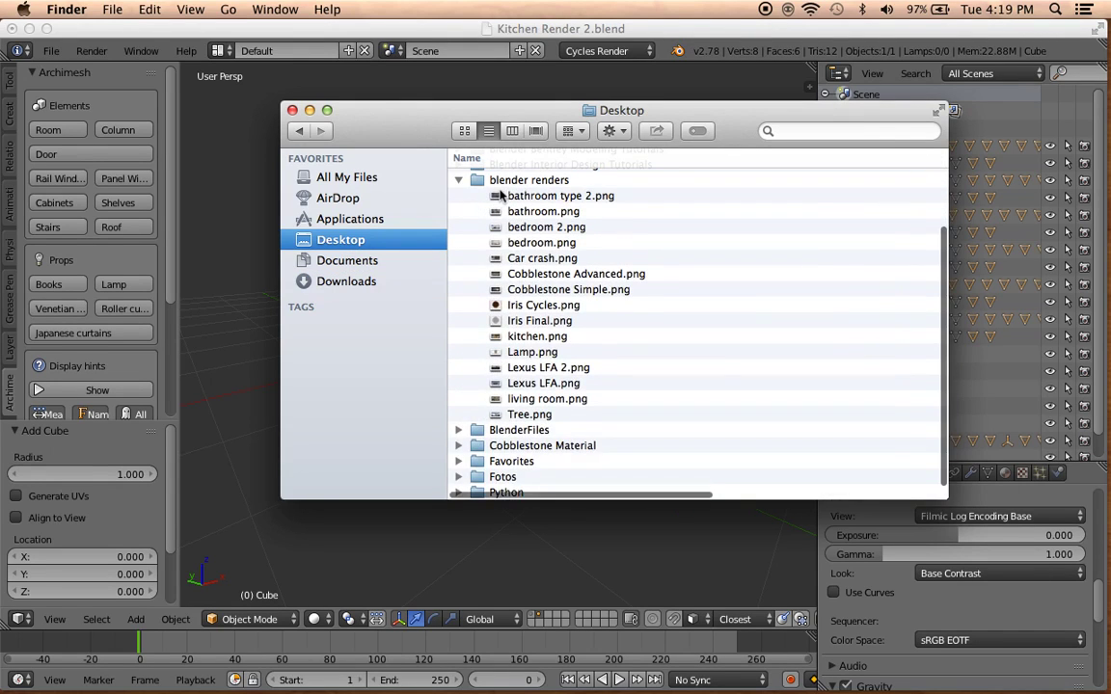
Expand and collapse the Blender Interior Design Tutorials and Cobblestone Material folders.
scroll(530, 405, up, 2)
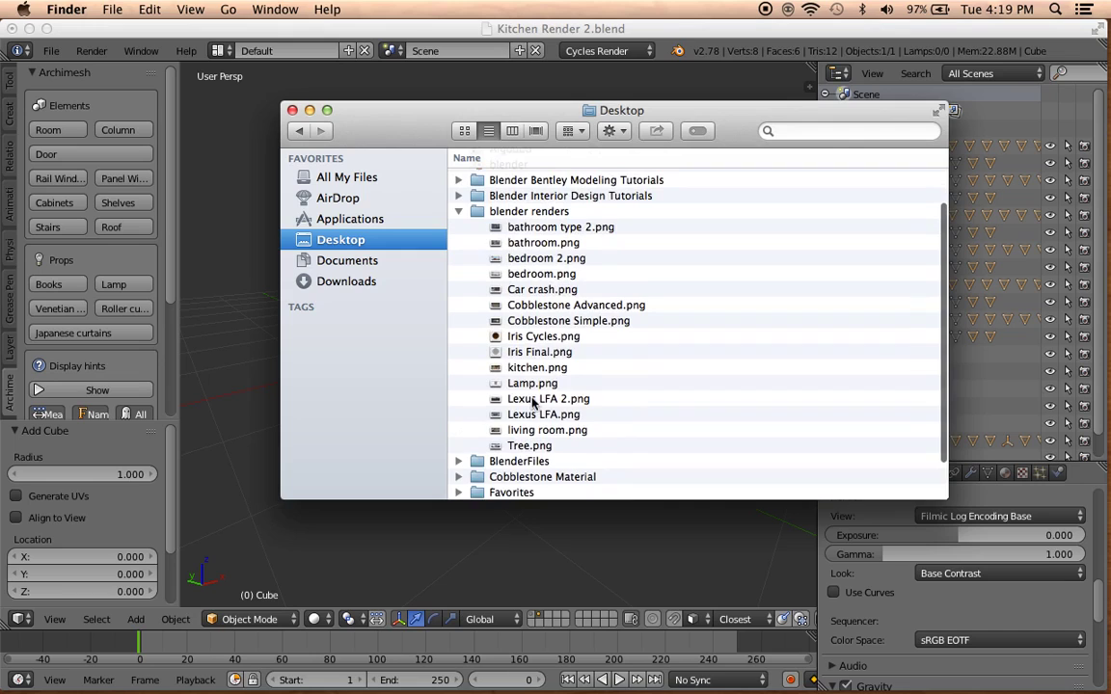
scroll(533, 342, up, 3)
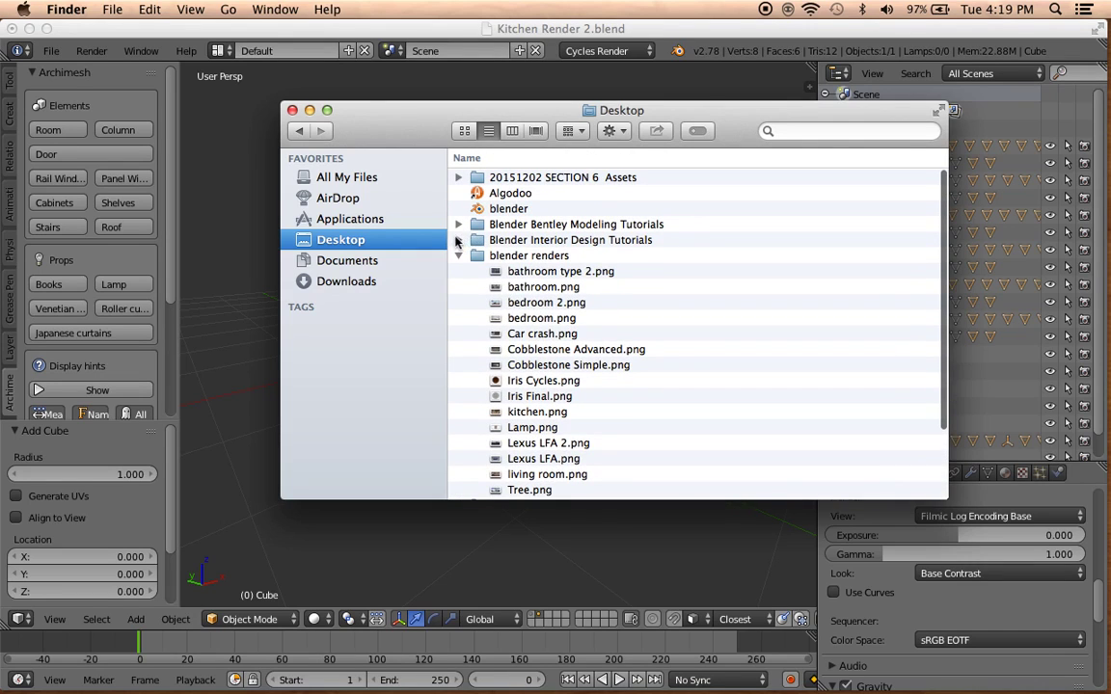
click(458, 240)
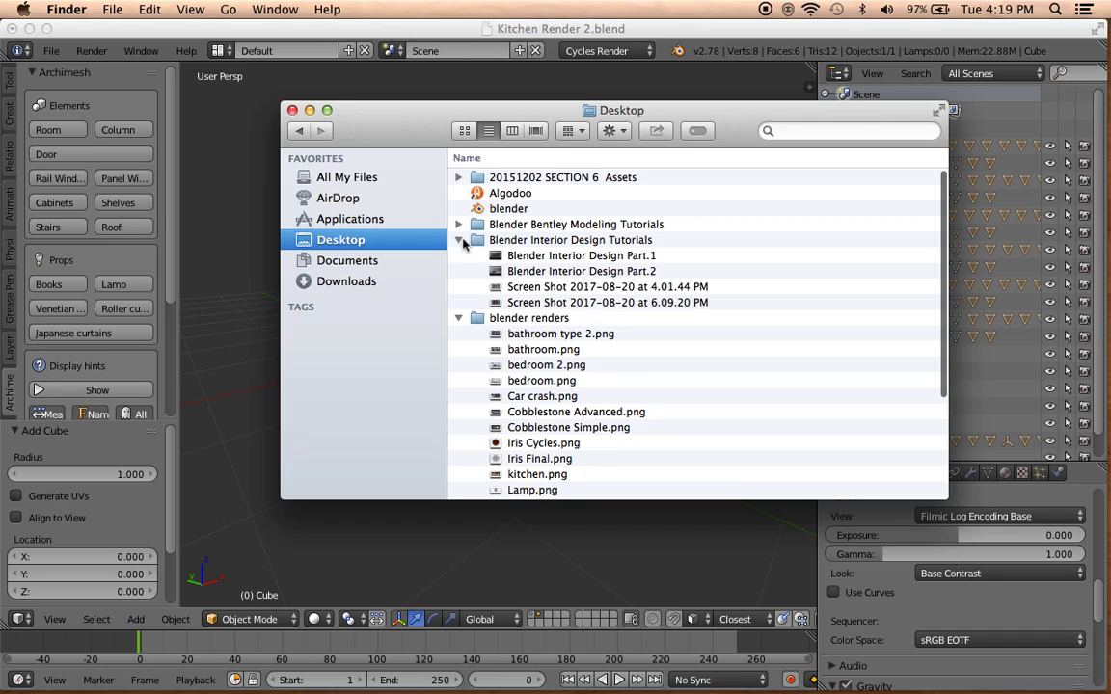
click(462, 244)
scroll(461, 247, down, 3)
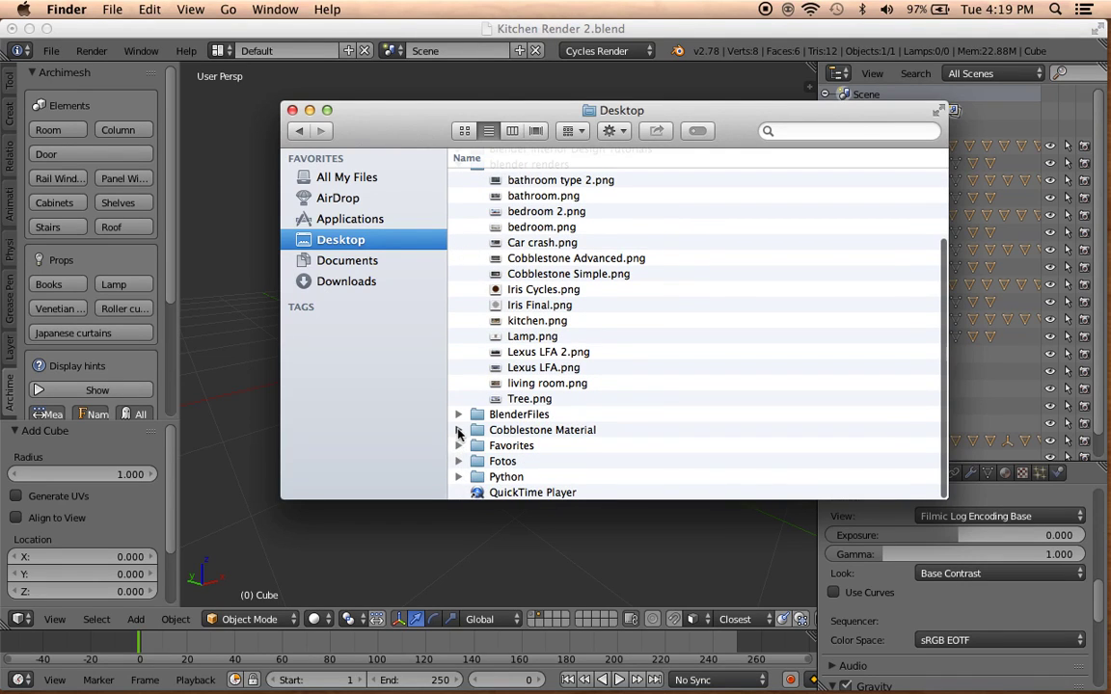
click(458, 430)
click(458, 431)
View the .blend files in BlenderFiles, collapse it, and close the Finder window.
click(458, 415)
scroll(459, 420, down, 5)
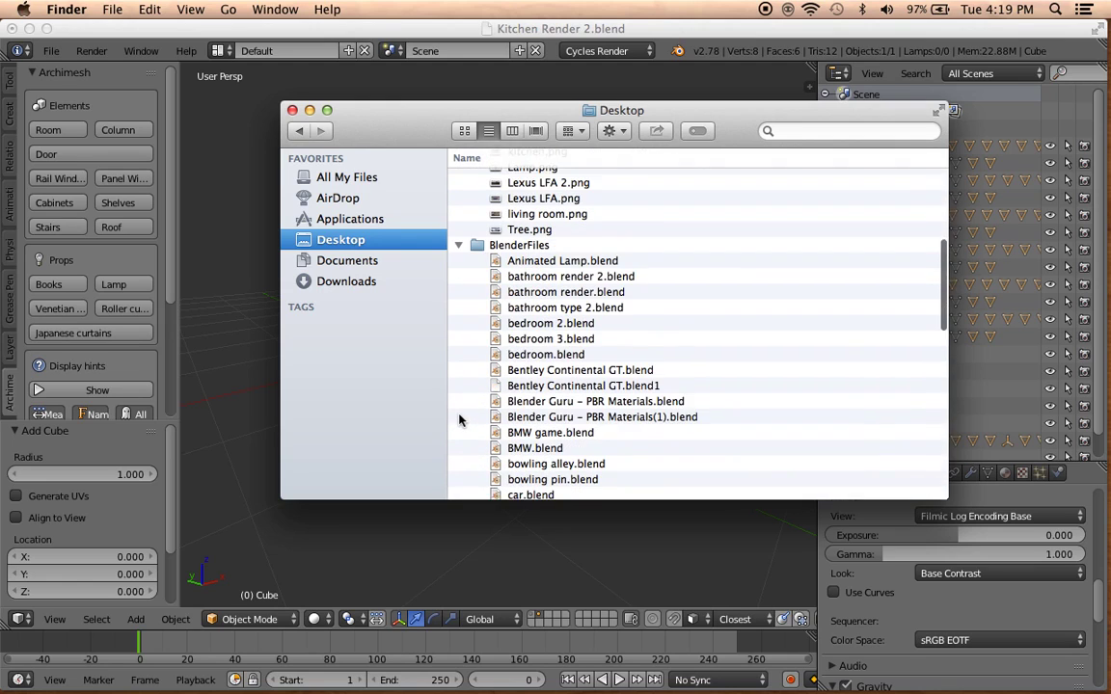
scroll(459, 419, down, 1)
click(459, 225)
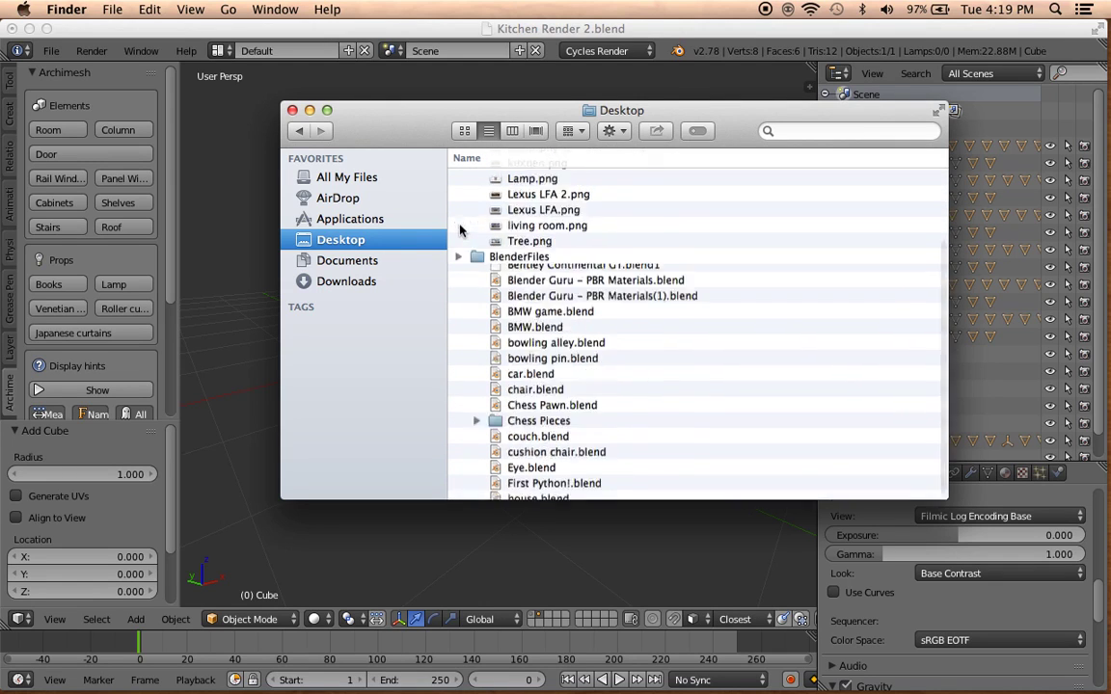
click(292, 110)
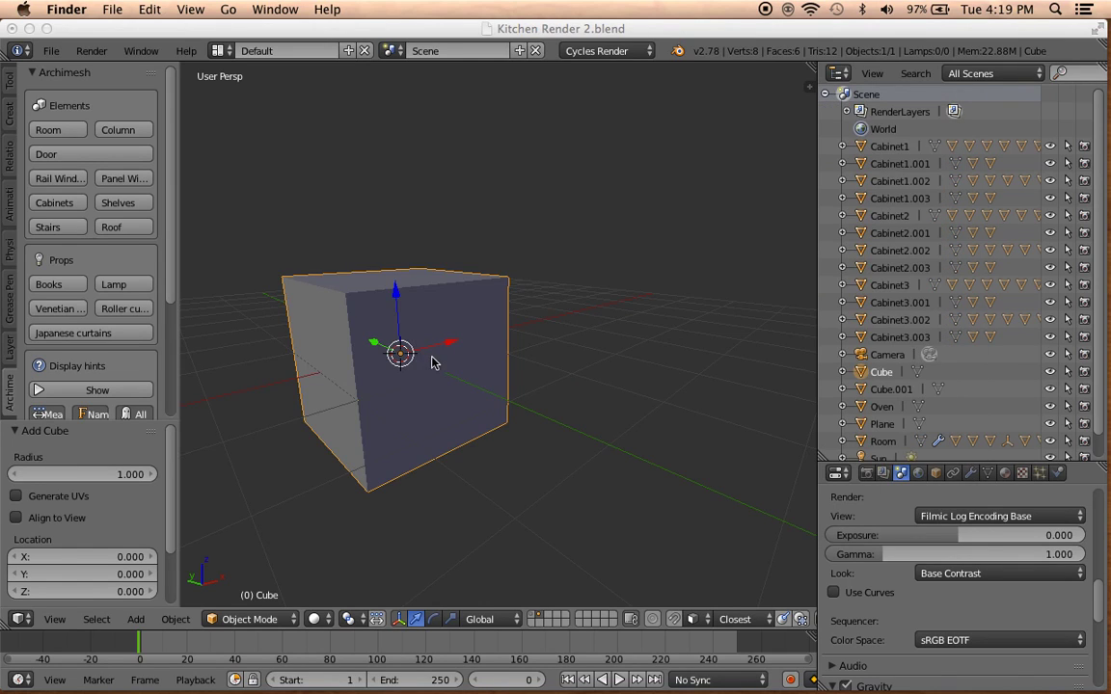
Back in Blender, box-zoom and frame the selected cube with View Selected.
click(575, 16)
mouse_move(590, 70)
middle_down()
mouse_move(504, 223)
mouse_move(491, 66)
middle_up()
mouse_move(505, 299)
middle_down()
mouse_move(453, 325)
mouse_move(473, 338)
middle_up()
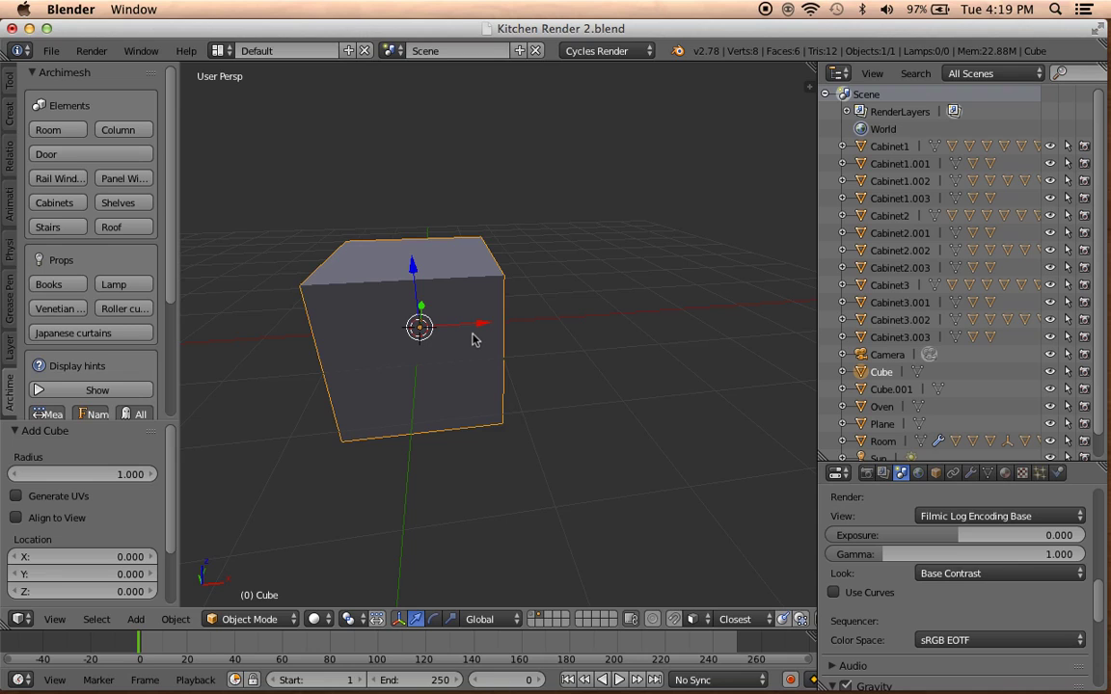
key(shift+b)
drag(559, 102, 258, 448)
click(54, 619)
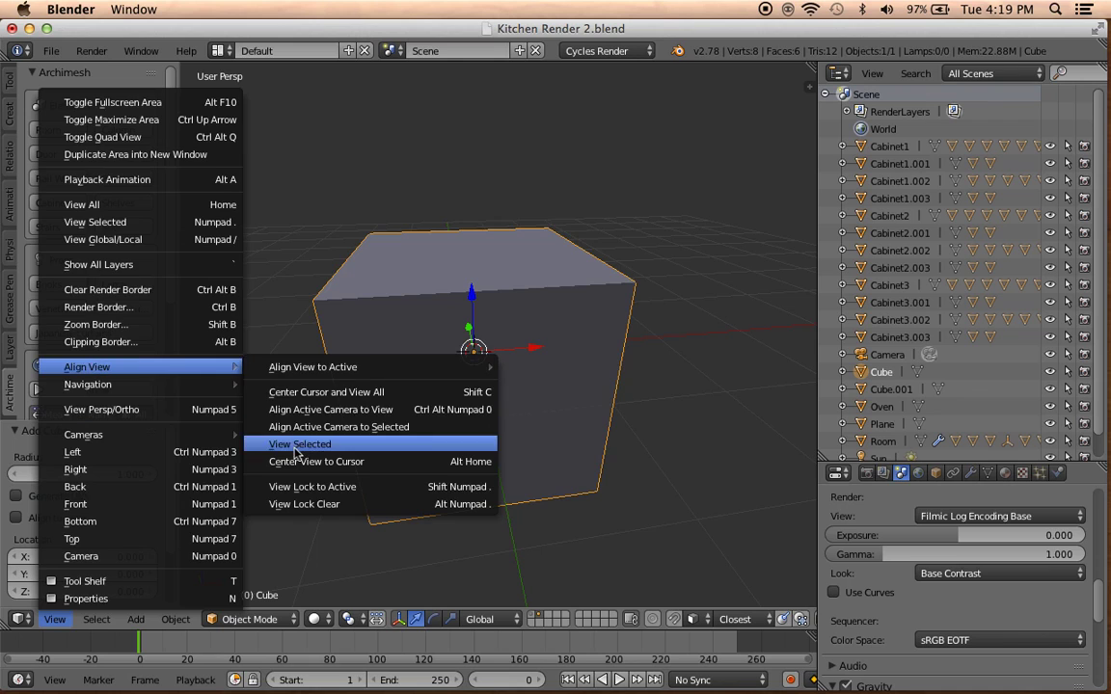
mouse_move(86, 367)
click(282, 391)
Put the cube in Edit Mode, select its bottom face, and view it from the front.
scroll(421, 440, down, 3)
middle_drag(426, 442, 404, 436)
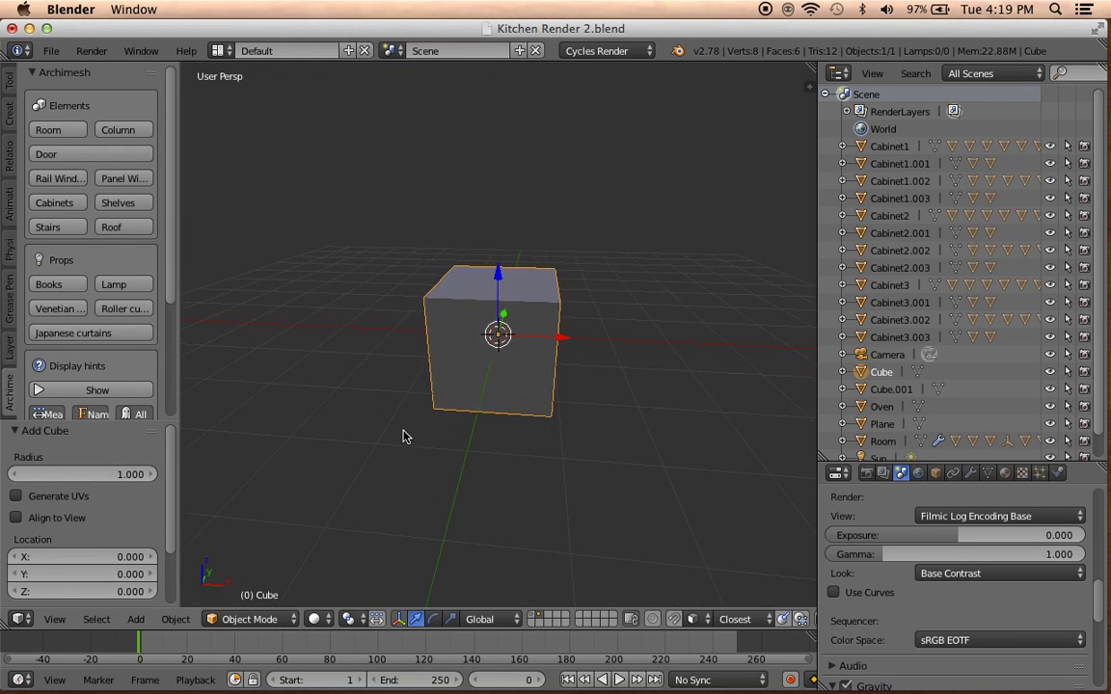
key(Tab)
mouse_move(551, 436)
middle_down()
mouse_move(502, 385)
mouse_move(519, 463)
middle_up()
right_click(496, 352)
key(KP_1)
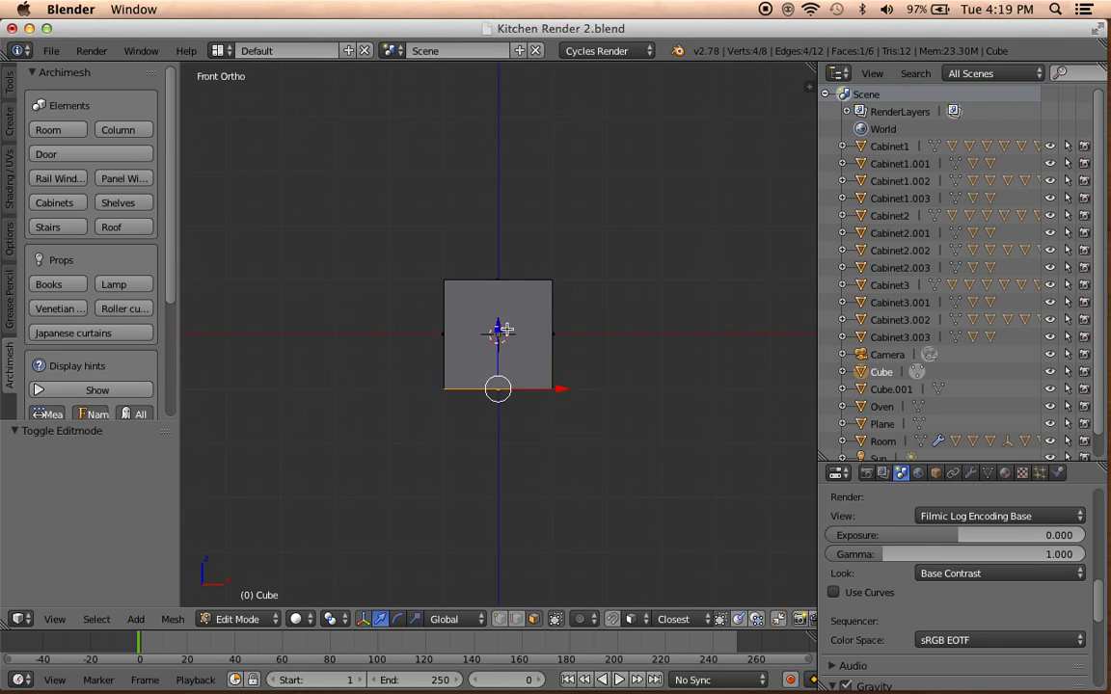
Select all vertices in front view, try a vertical scale, then undo it.
middle_drag(529, 298, 500, 273)
key(a)
key(KP_1)
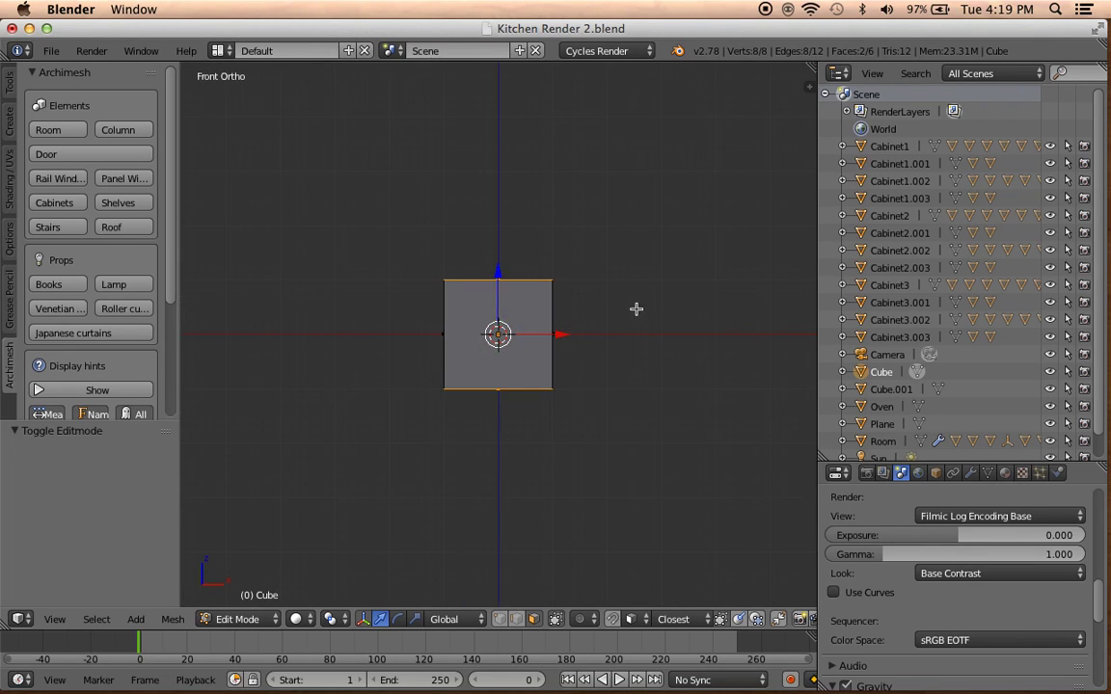
key(s)
key(z)
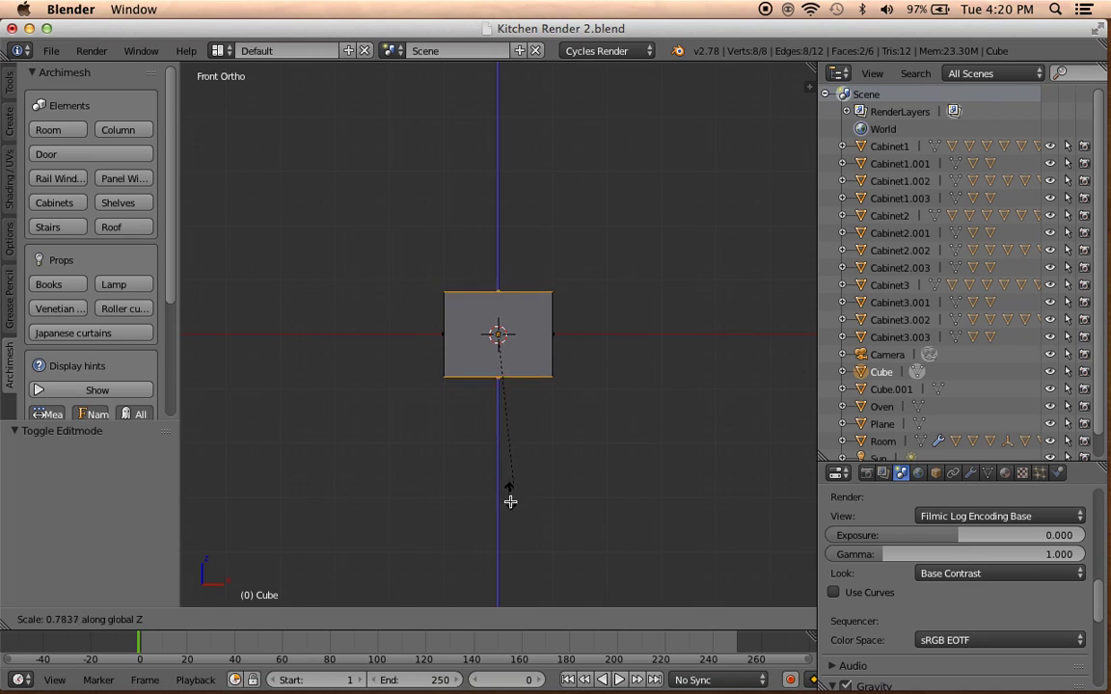
click(578, 378)
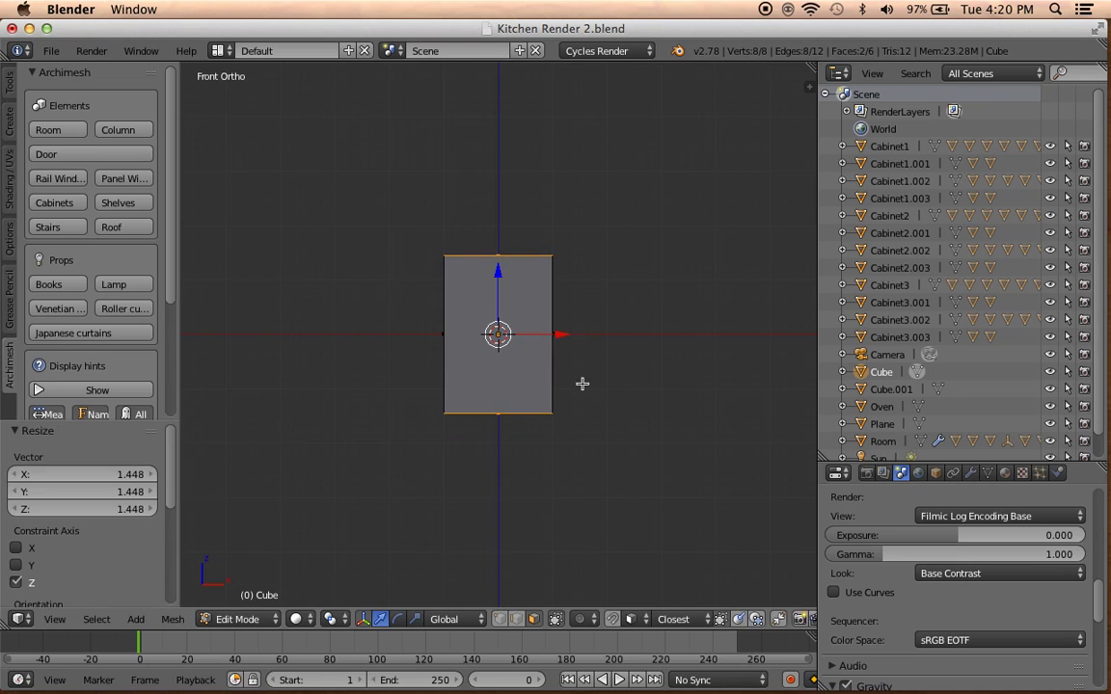
key(ctrl+z)
key(ctrl+z)
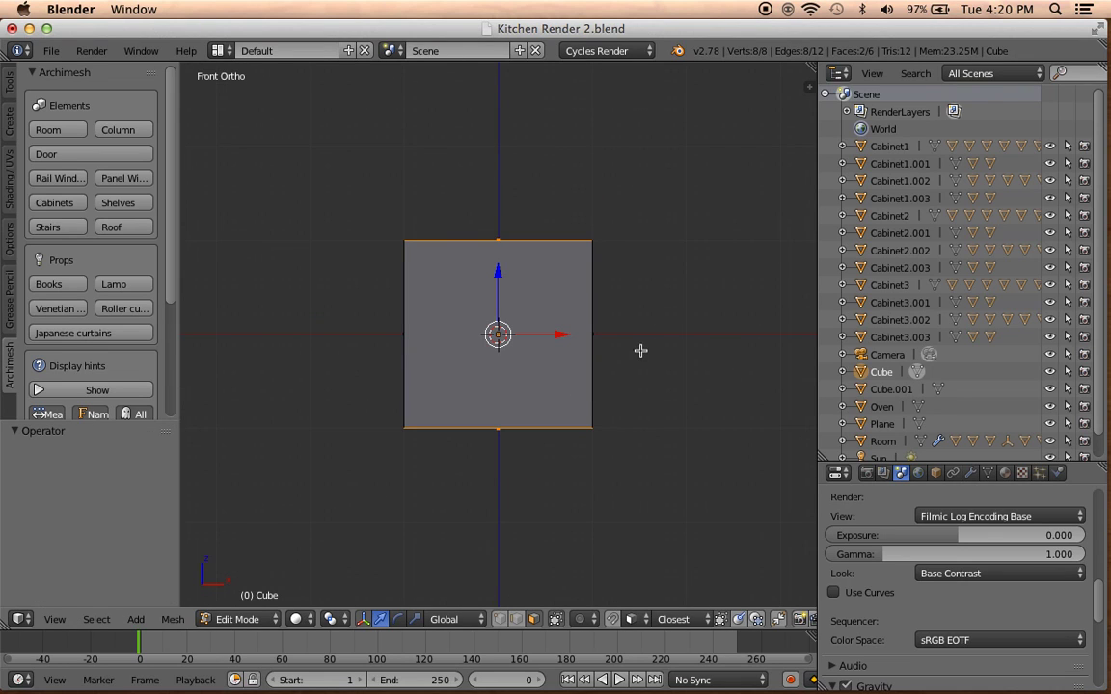
Scale the cube along Z by 0.537, then again by 0.408.
key(s)
key(z)
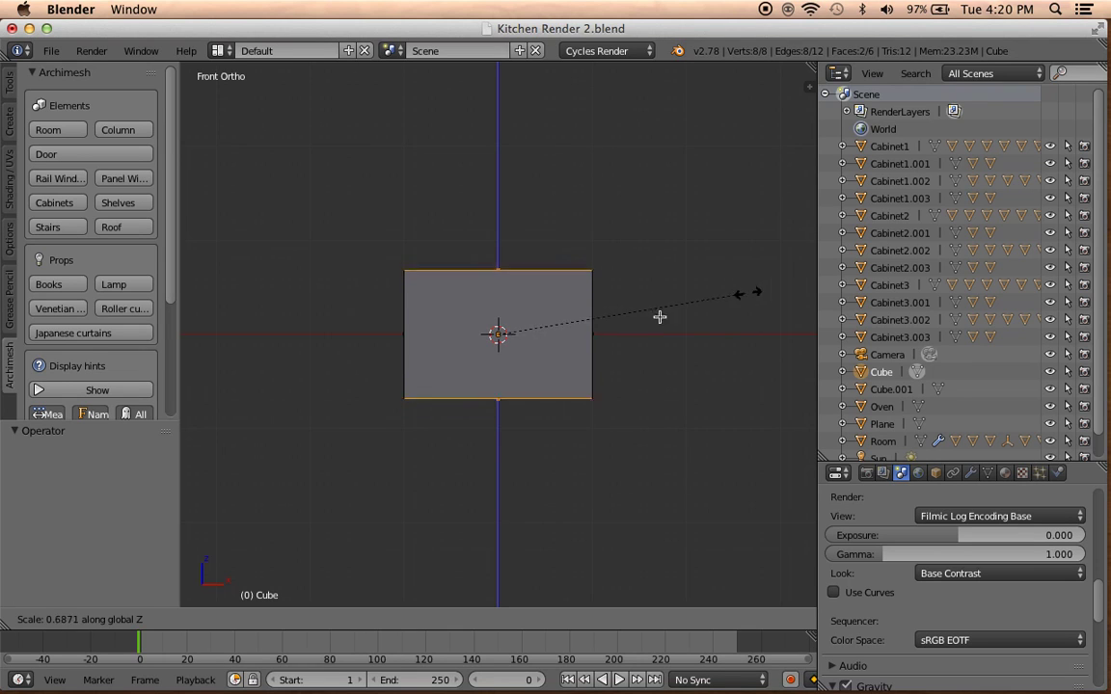
click(719, 327)
key(KP_5)
middle_drag(663, 469, 615, 481)
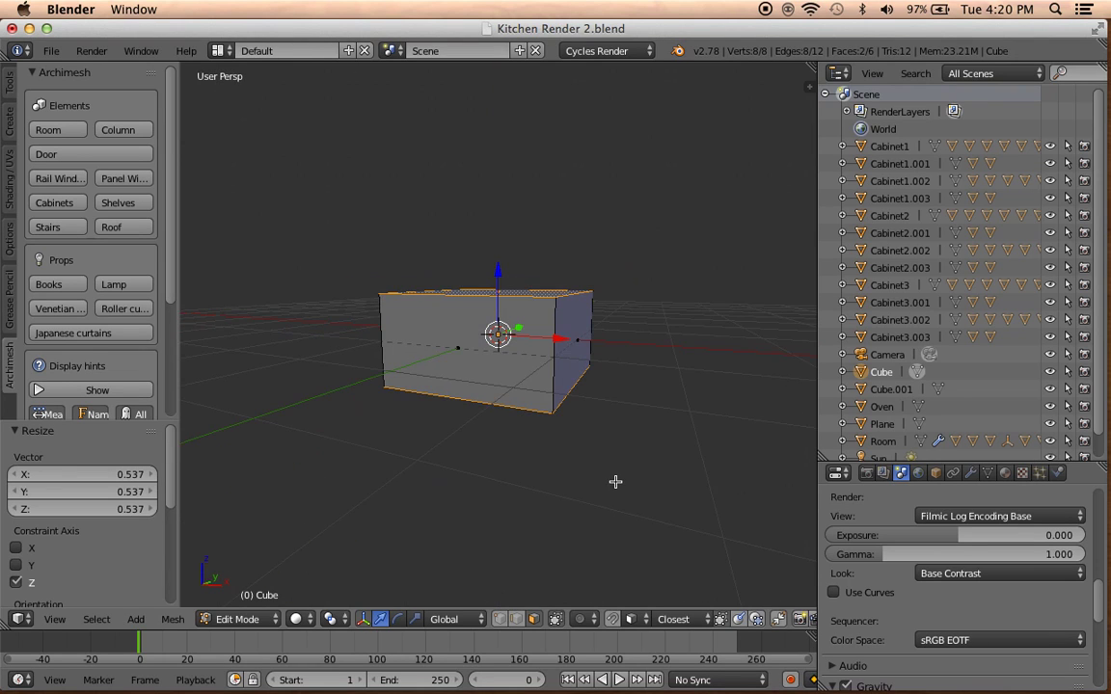
key(KP_1)
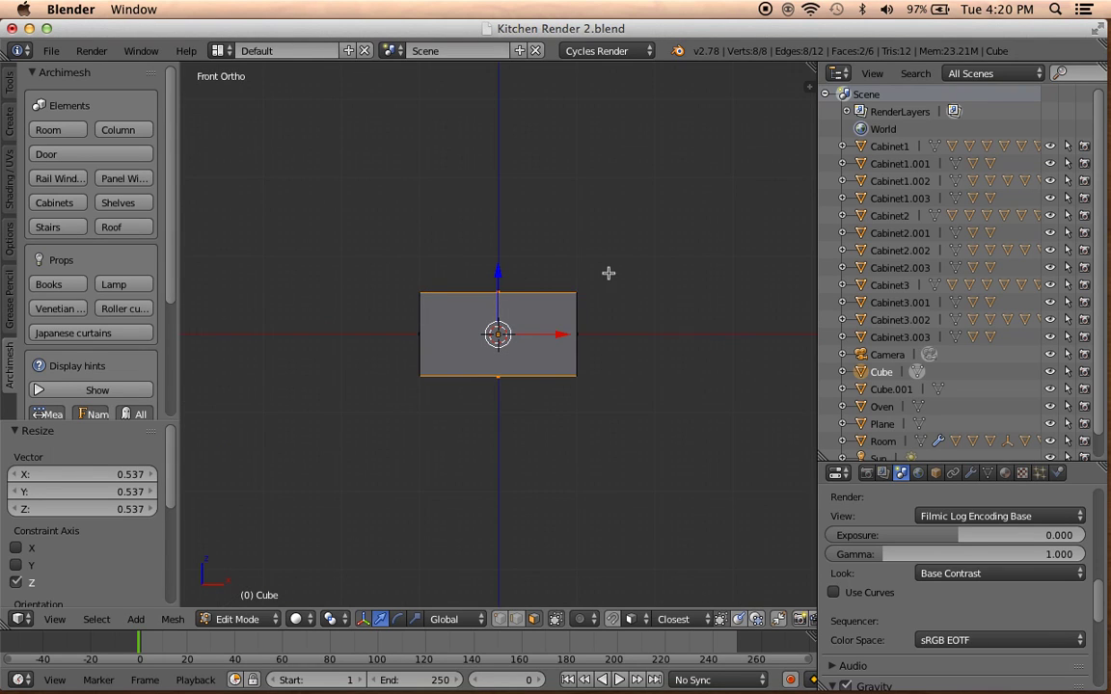
key(s)
key(z)
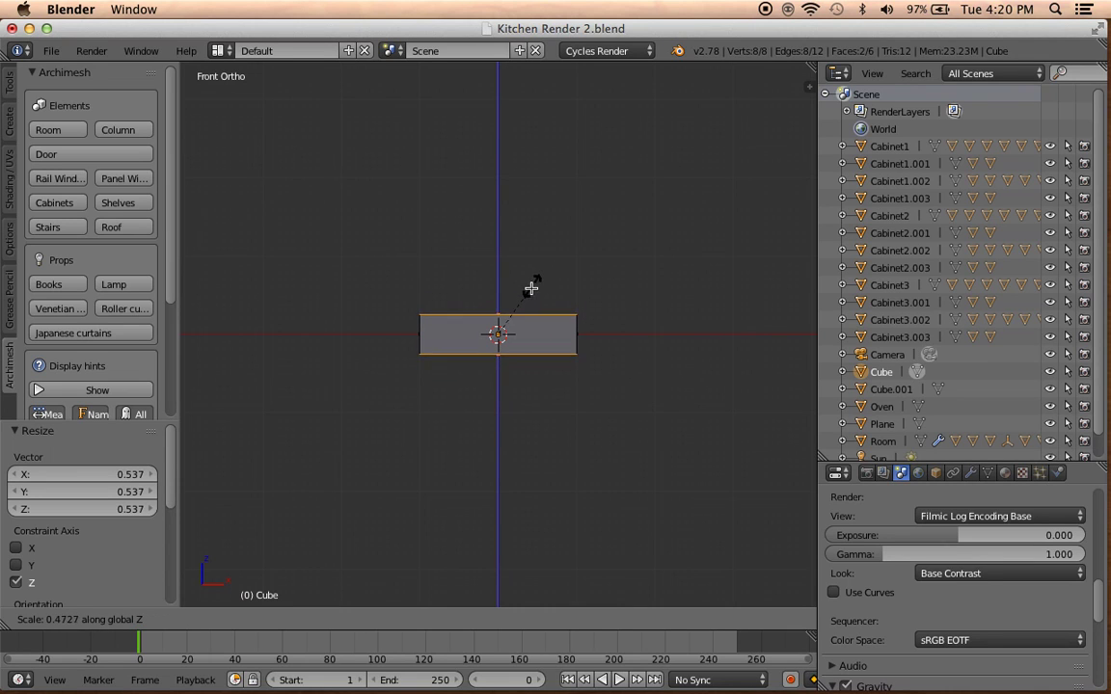
click(531, 292)
Select the slab's two opposite end faces, viewed from the right side.
key(Tab)
key(KP_3)
mouse_move(576, 322)
middle_down()
mouse_move(548, 364)
mouse_move(660, 349)
mouse_move(447, 349)
middle_up()
right_click(533, 355)
shift+right_click(436, 349)
key(KP_3)
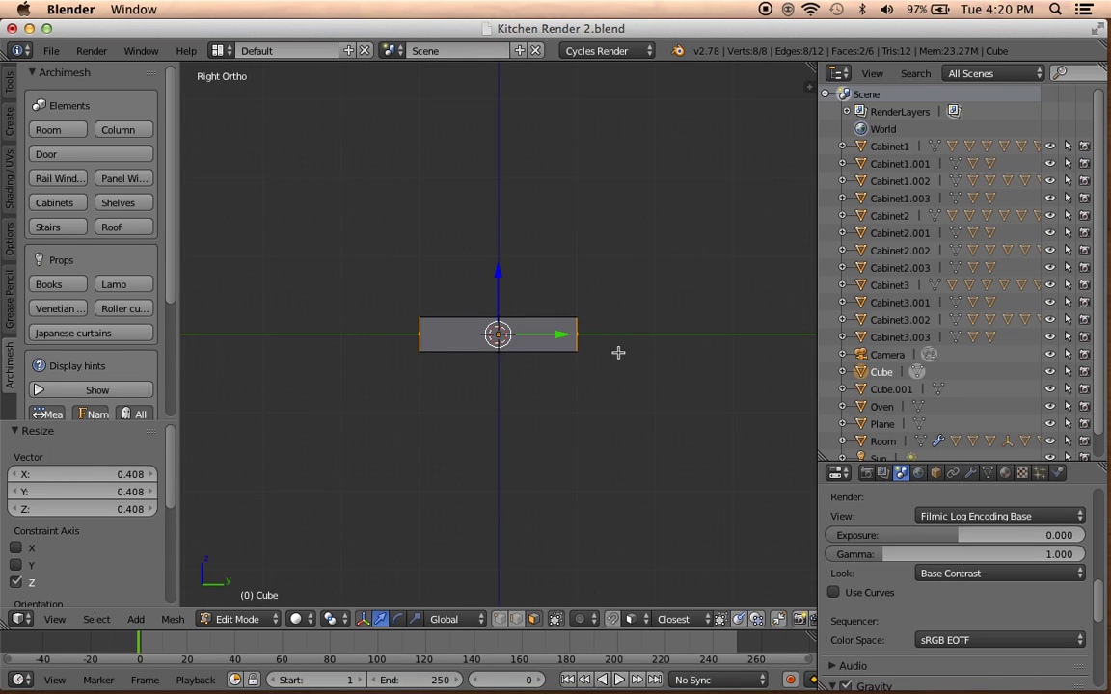
Scale the two end faces along Y by 1.219 to lengthen the slab.
key(s)
key(y)
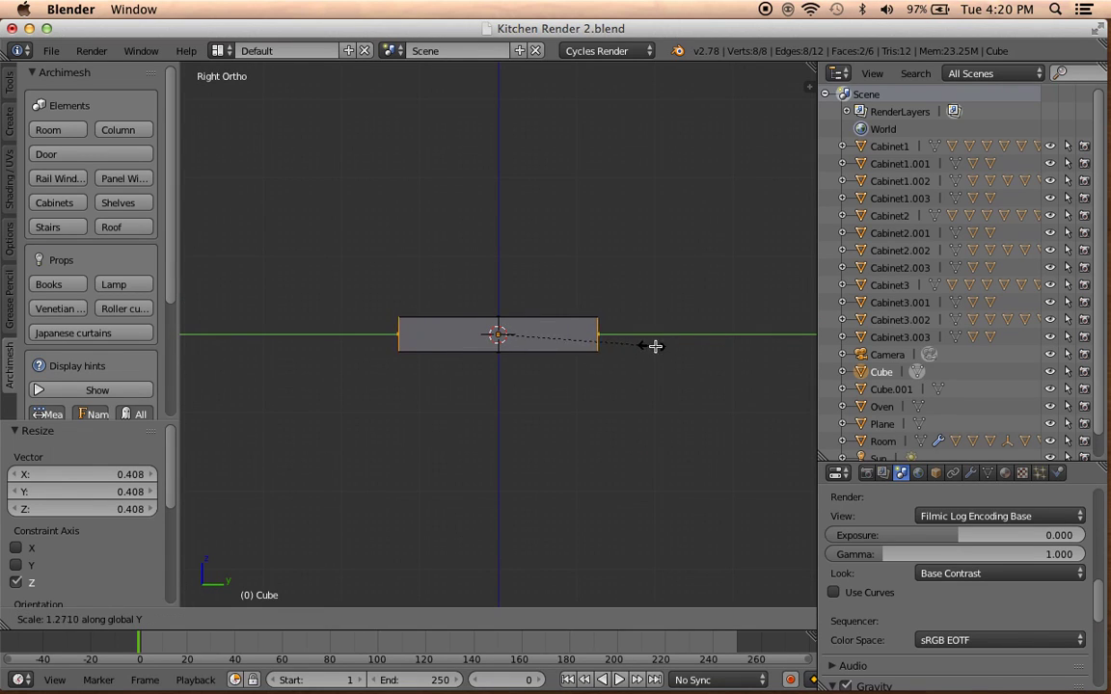
click(645, 342)
mouse_move(645, 342)
middle_down()
mouse_move(558, 392)
mouse_move(544, 362)
middle_up()
Select the slab's bottom face and try extruding it downward, undoing the first attempt.
right_click(544, 362)
key(KP_3)
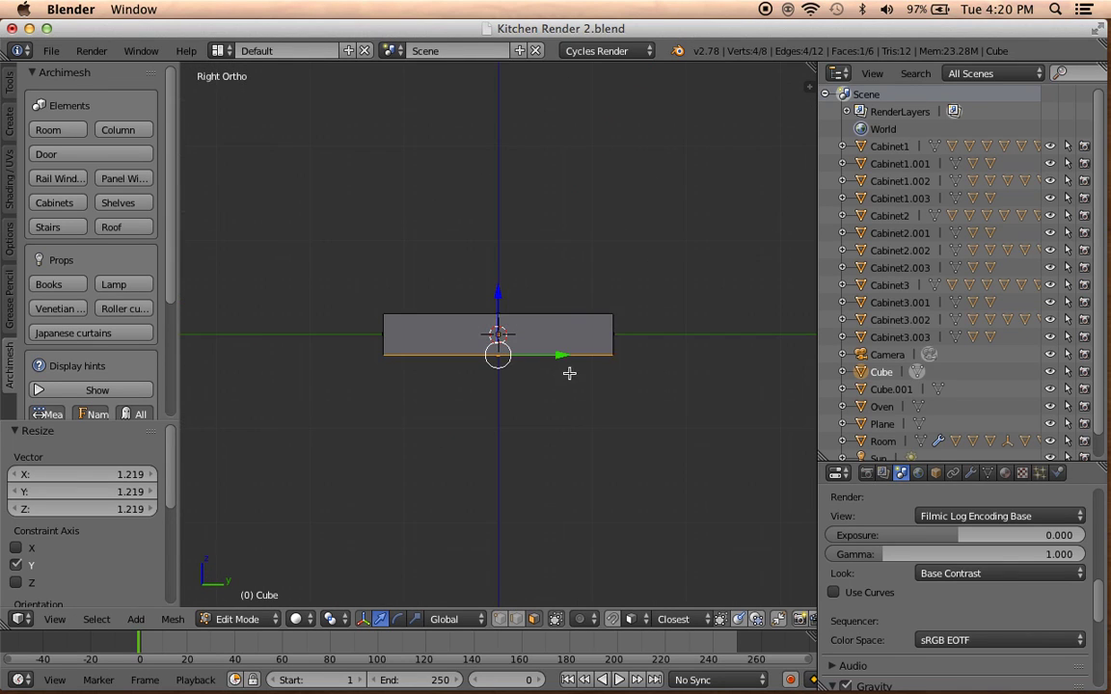
key(e)
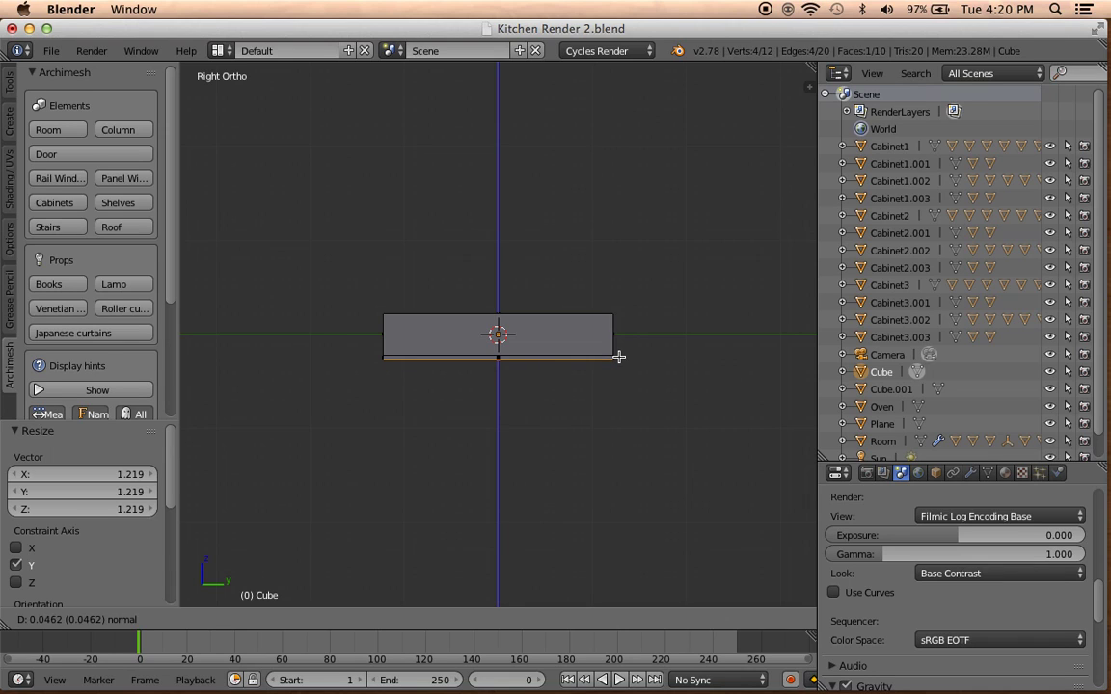
key(e)
click(618, 362)
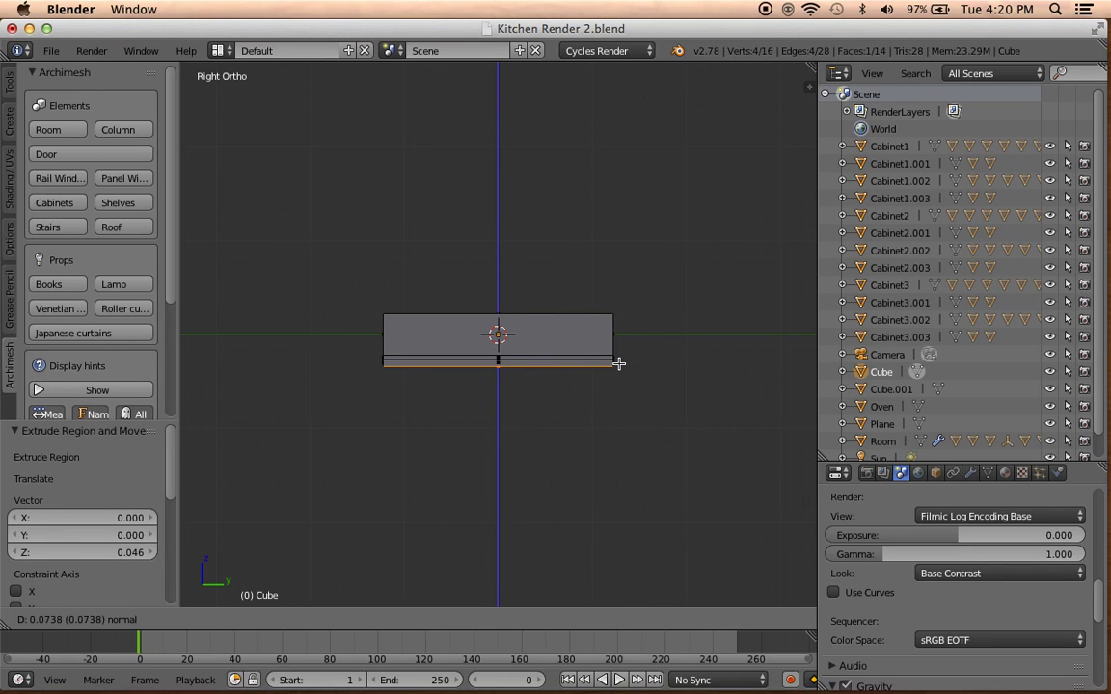
click(618, 363)
key(ctrl+z)
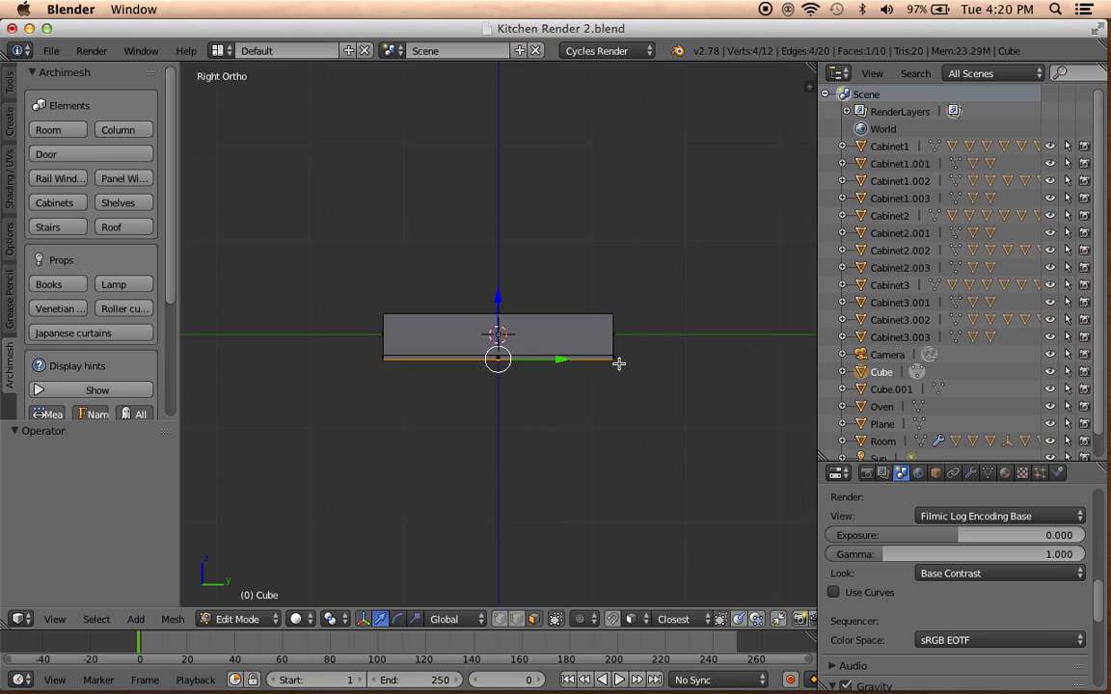
Extrude the bottom face down again, then delete the extra bottom geometry.
key(e)
click(619, 367)
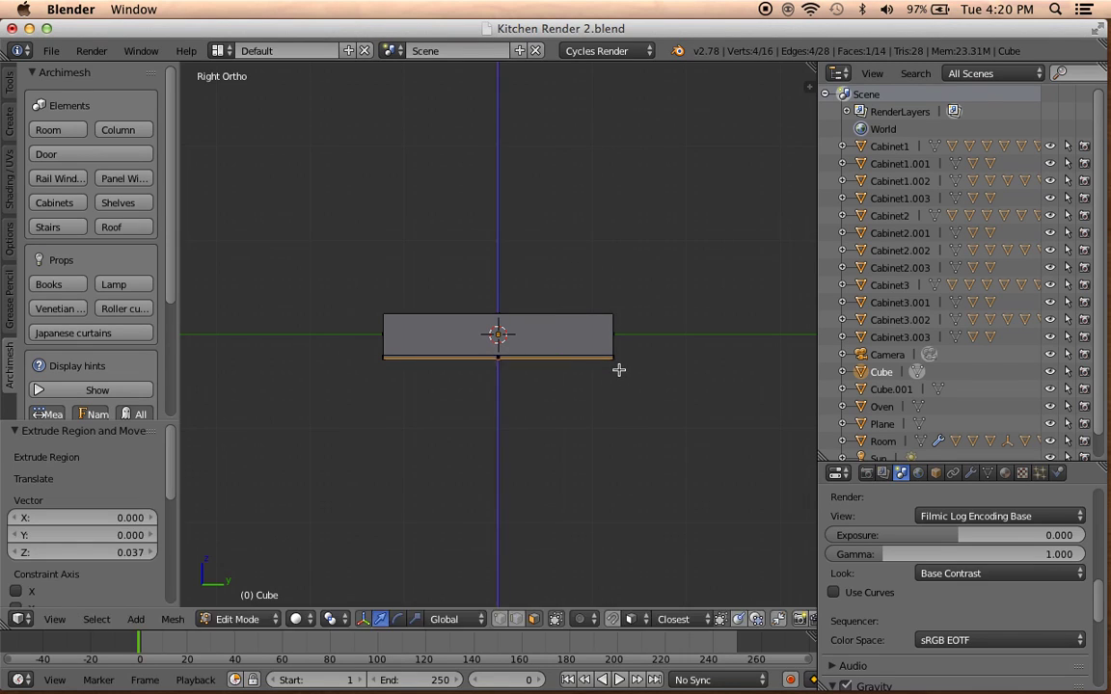
click(618, 370)
key(e)
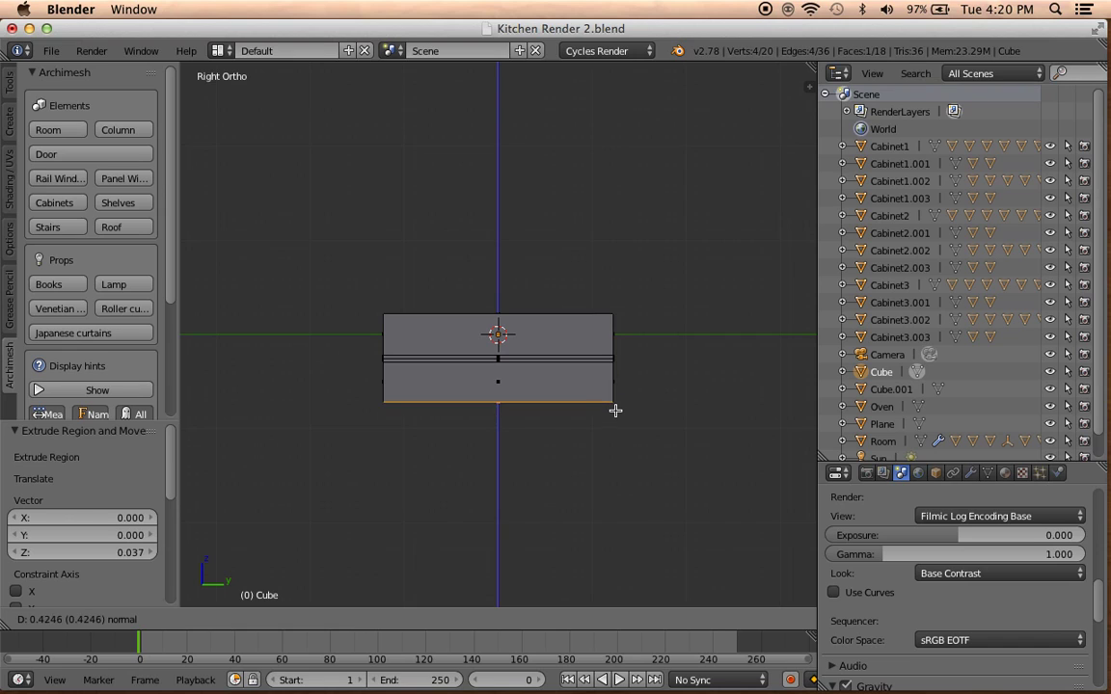
click(615, 409)
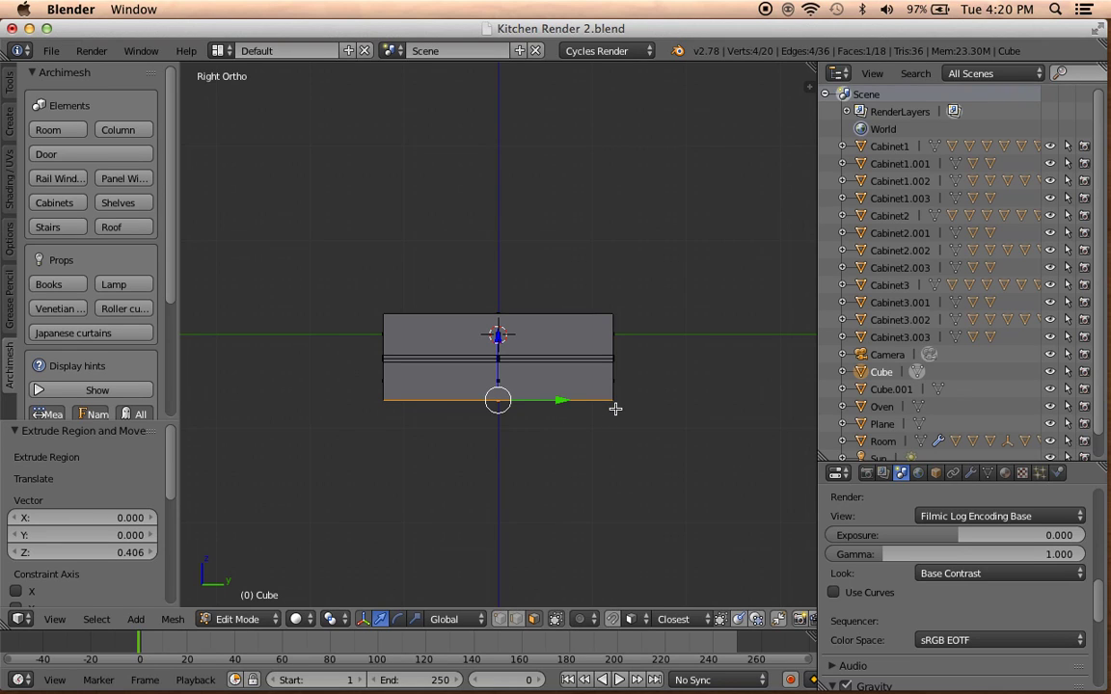
key(x)
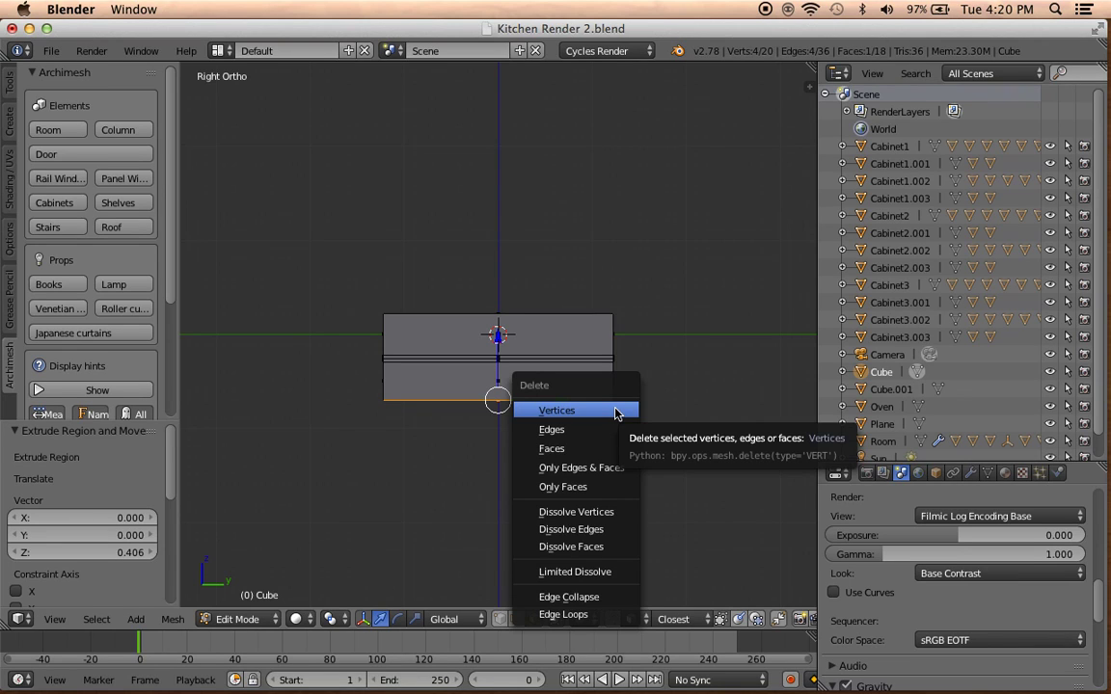
click(578, 429)
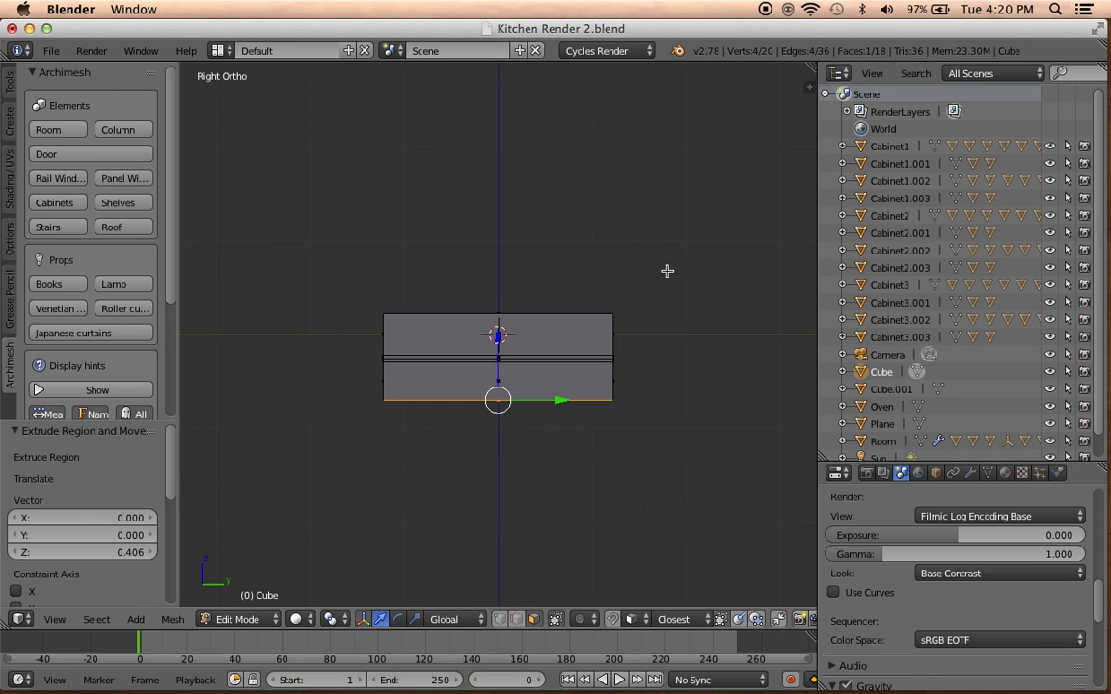
Add a side face to the selection and view the box from the front.
mouse_move(664, 268)
middle_down()
mouse_move(482, 409)
mouse_move(622, 412)
mouse_move(582, 450)
mouse_move(589, 406)
mouse_move(417, 366)
middle_up()
shift+click(417, 367)
key(KP_1)
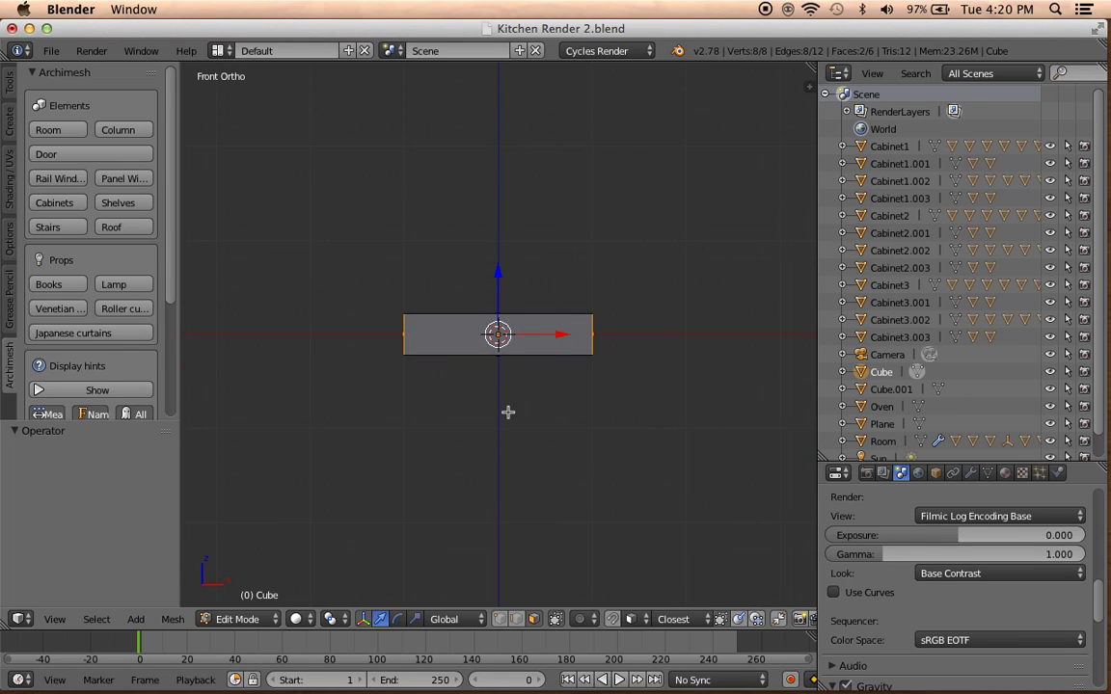
Scale the selected faces wider along X and change the pivot point setting.
key(s)
key(x)
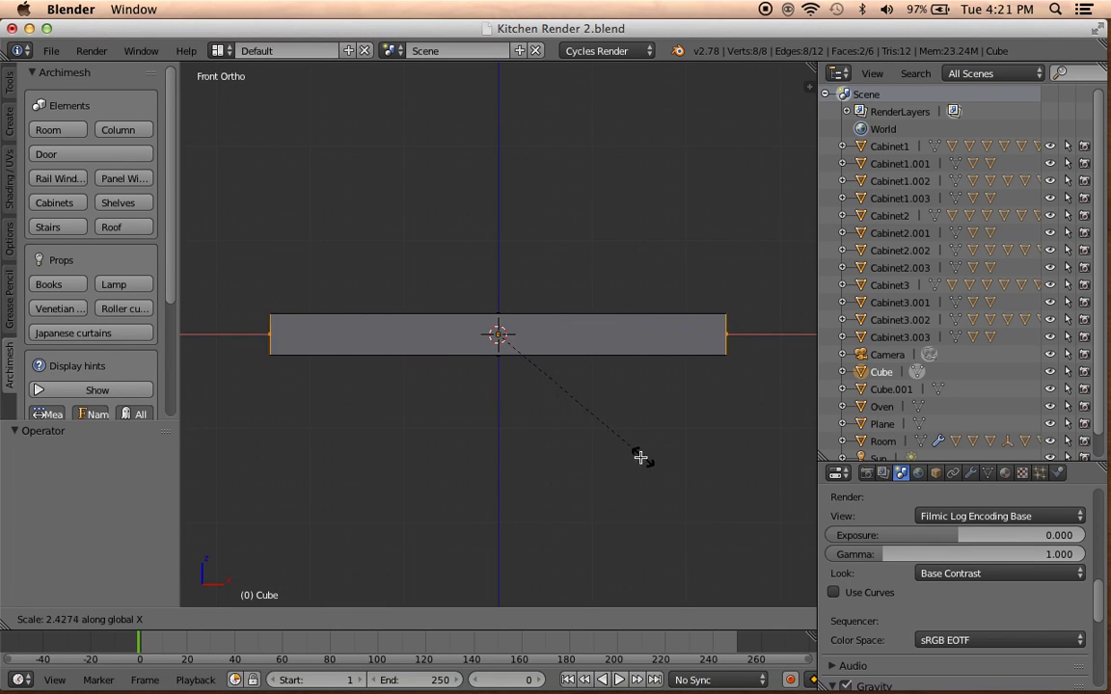
click(636, 449)
shift+middle_drag(649, 447, 504, 426)
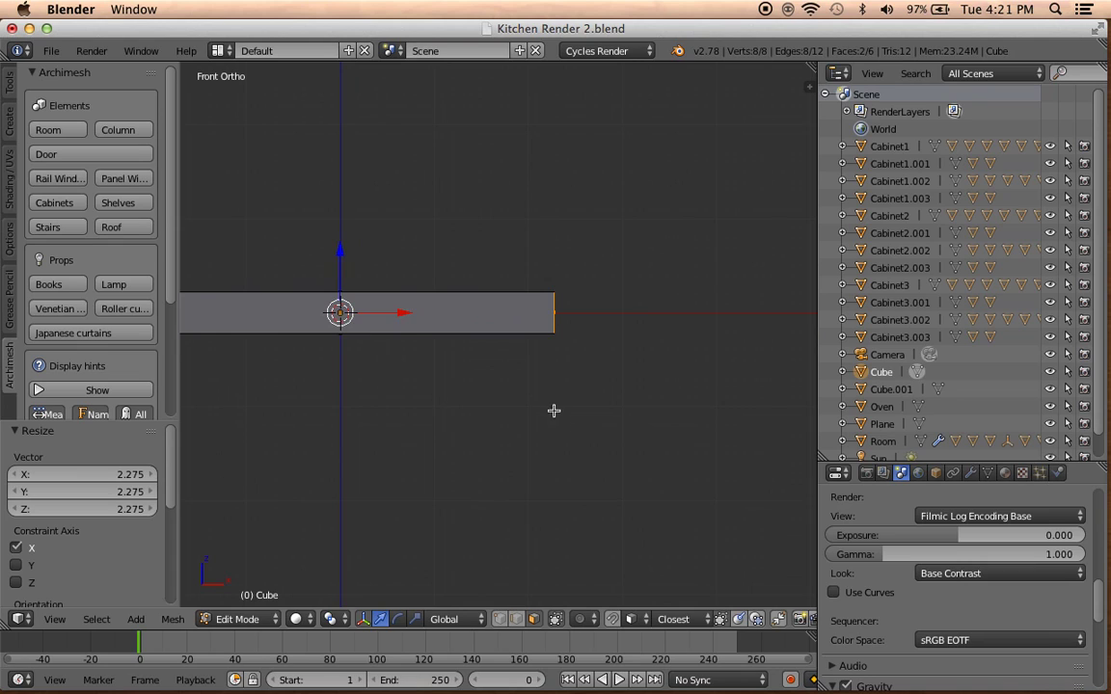
scroll(551, 401, down, 3)
click(342, 618)
click(378, 557)
Extrude the end faces outward, then select both end faces of the box.
key(e)
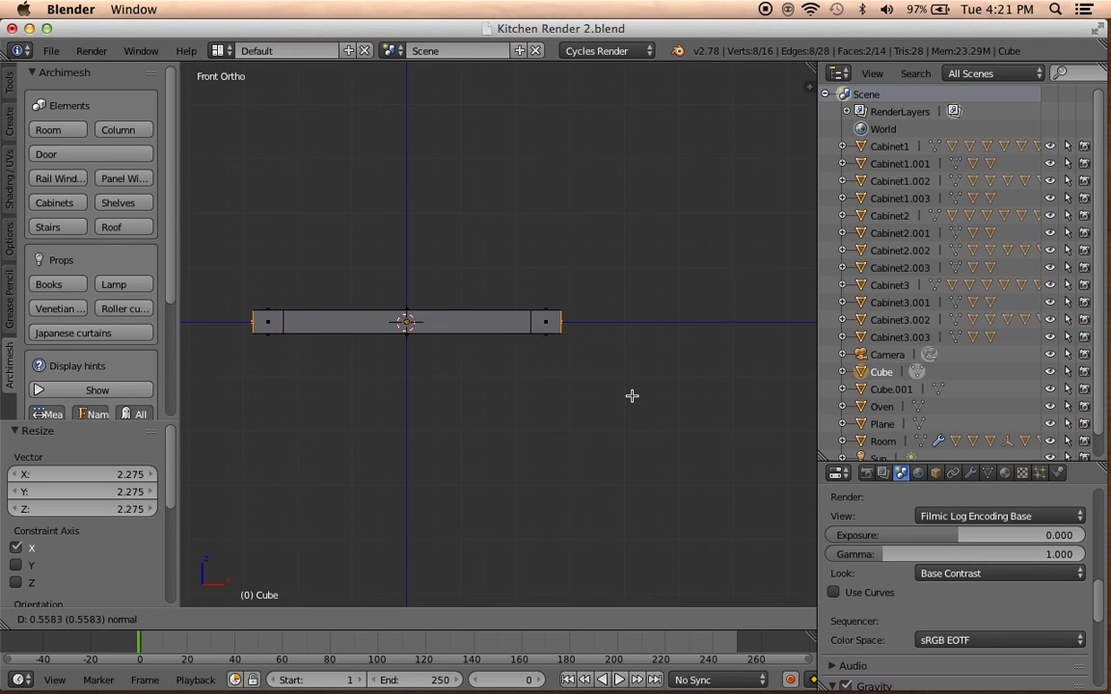
click(637, 395)
middle_drag(640, 392, 620, 413)
shift+right_click(540, 310)
shift+right_click(272, 310)
key(KP_1)
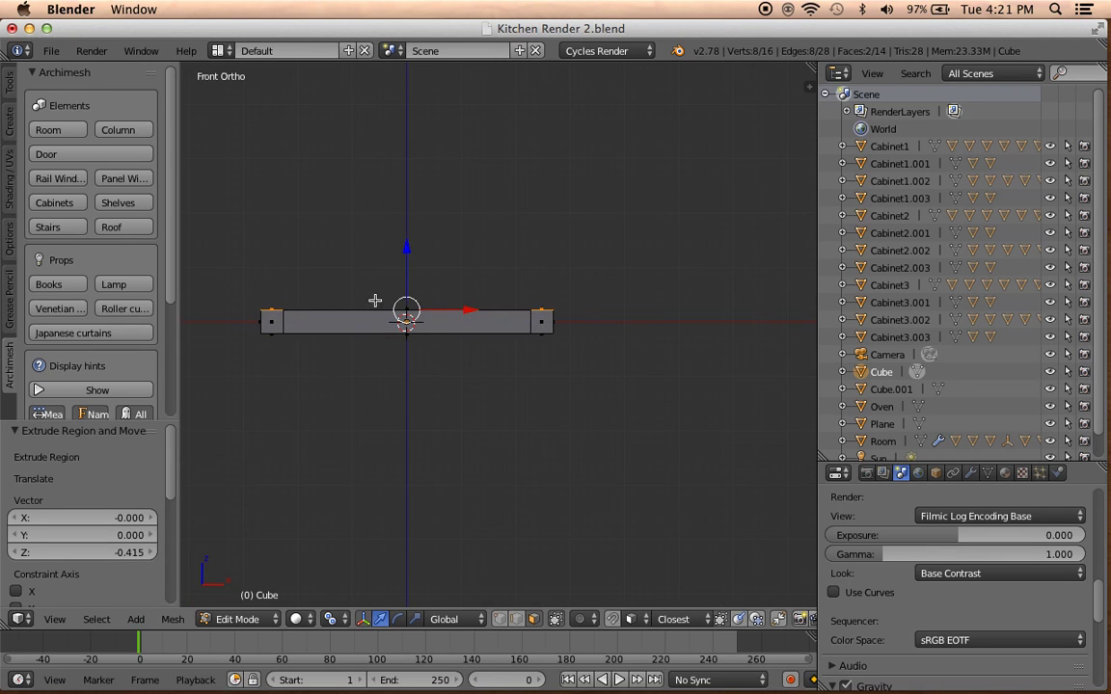
Try a loop cut across the box, then undo it and return to front view.
middle_drag(481, 250, 439, 347)
key(ctrl+r)
click(439, 347)
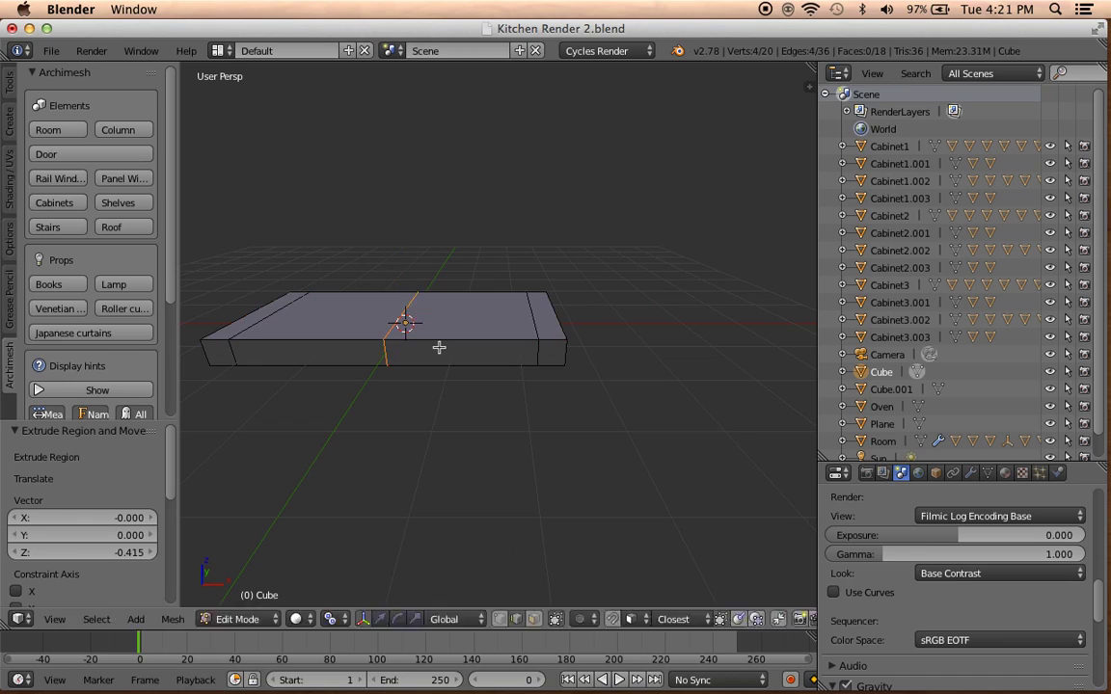
click(521, 357)
key(ctrl+z)
key(KP_1)
Extrude the end faces up into armrests and the bottom faces down into short legs.
key(e)
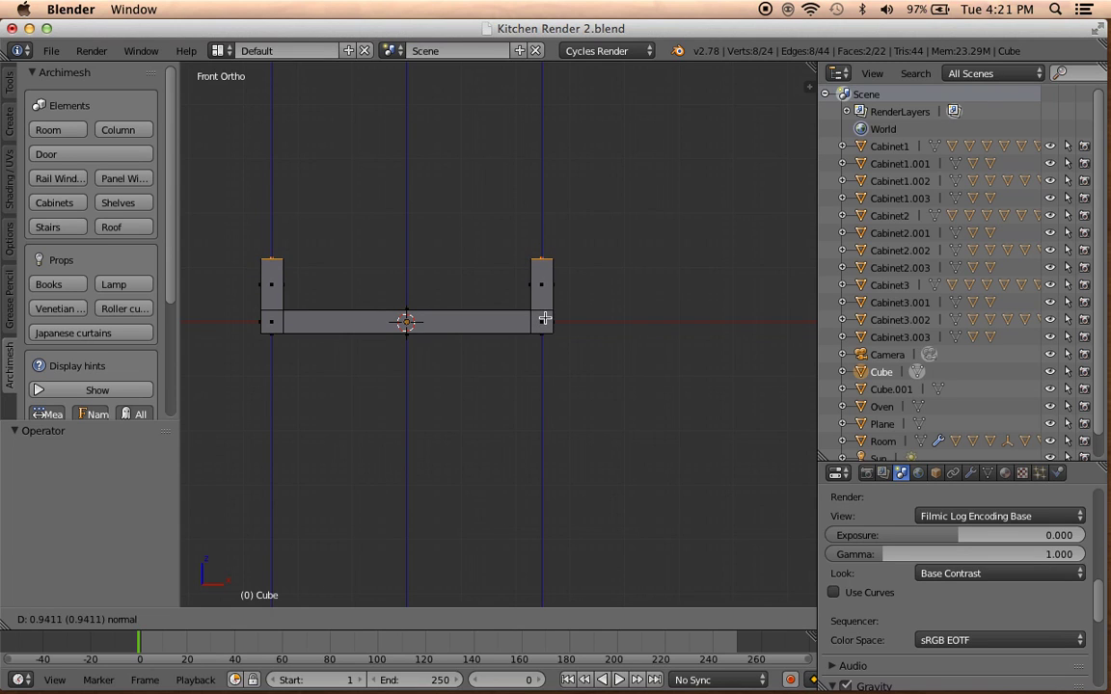
click(545, 318)
middle_drag(551, 357, 546, 309)
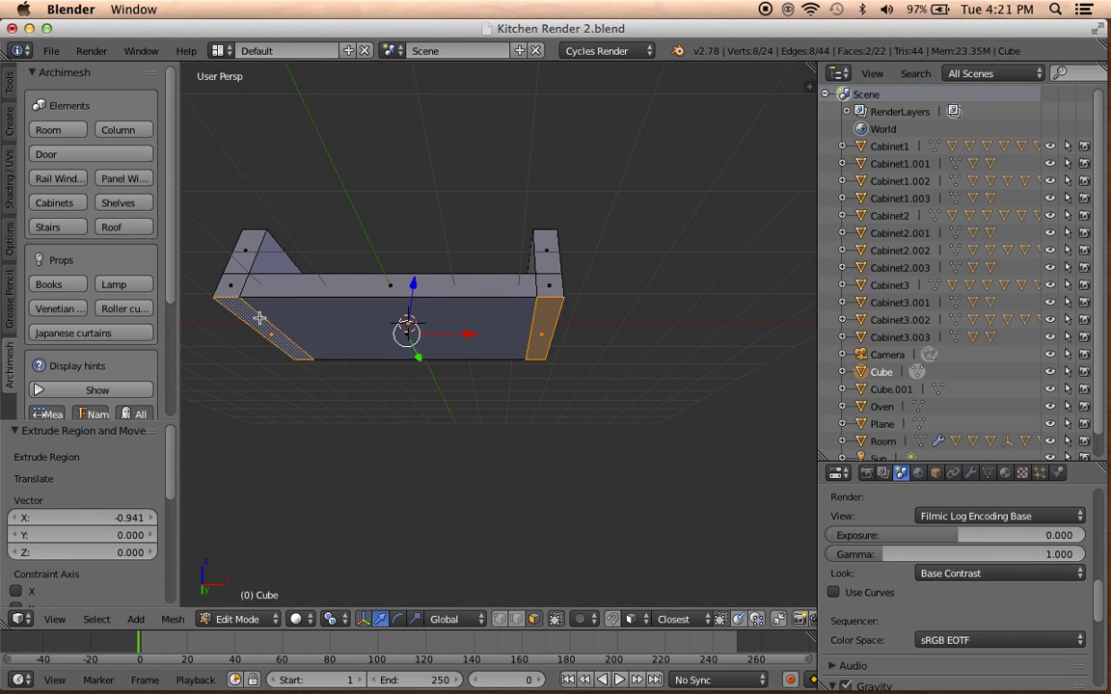
key(KP_1)
key(e)
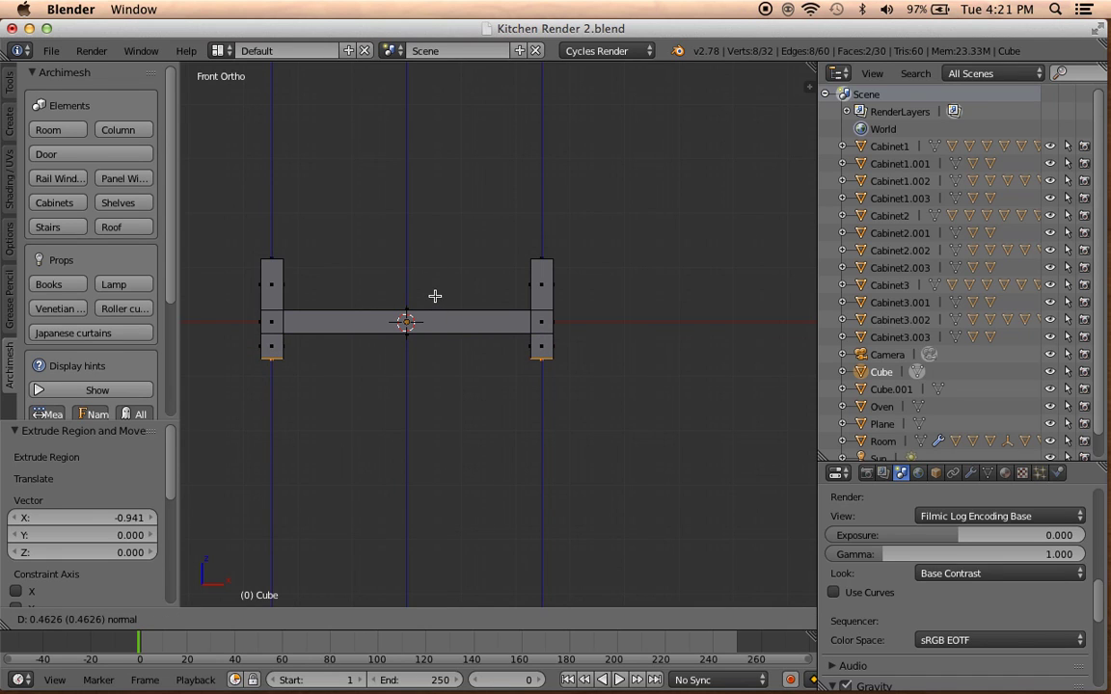
click(435, 296)
middle_drag(590, 354, 479, 388)
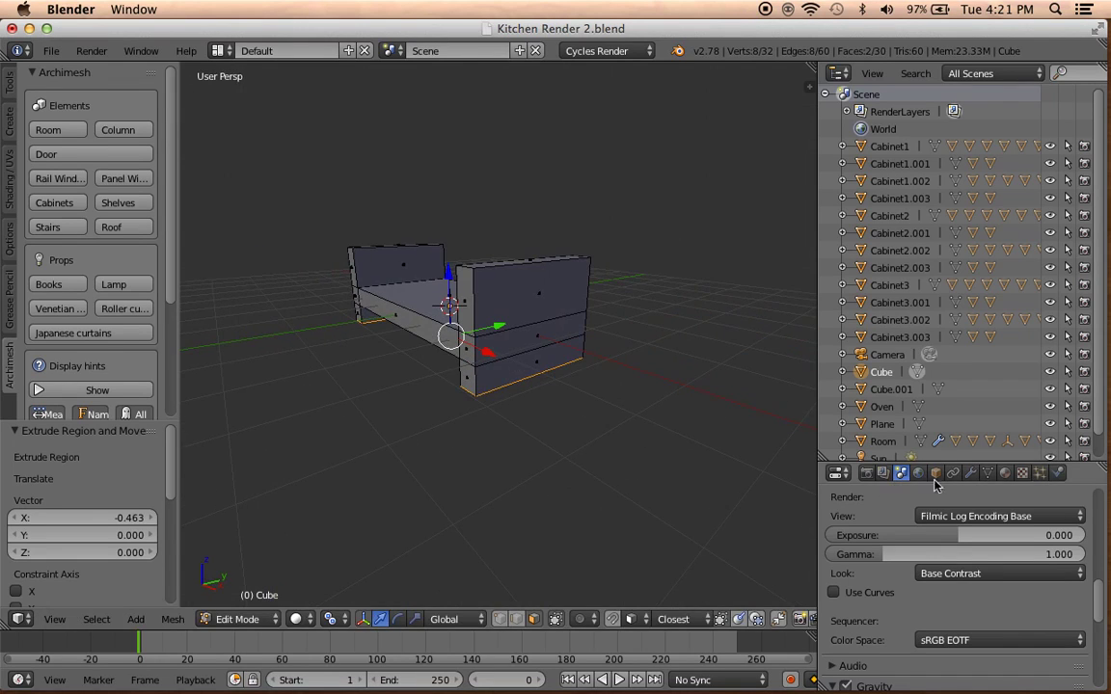
Add a Subdivision Surface modifier from the Modifiers tab.
click(971, 473)
click(905, 530)
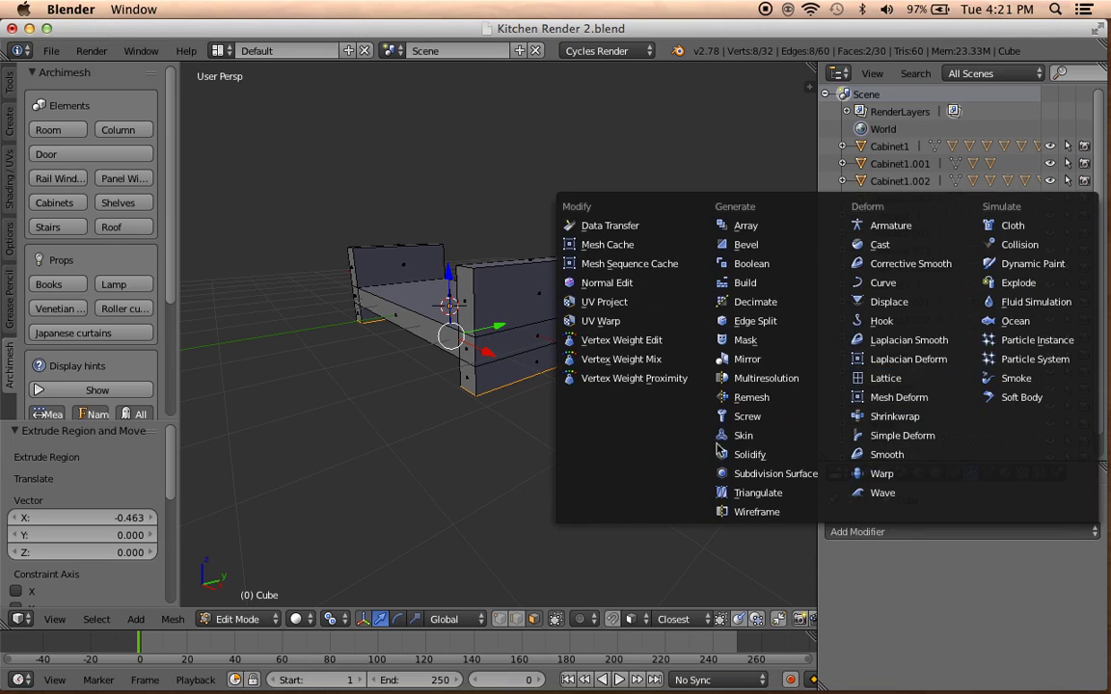
click(660, 546)
Extrude the long side face outward, undoing a second upward extrusion.
middle_drag(466, 416, 807, 432)
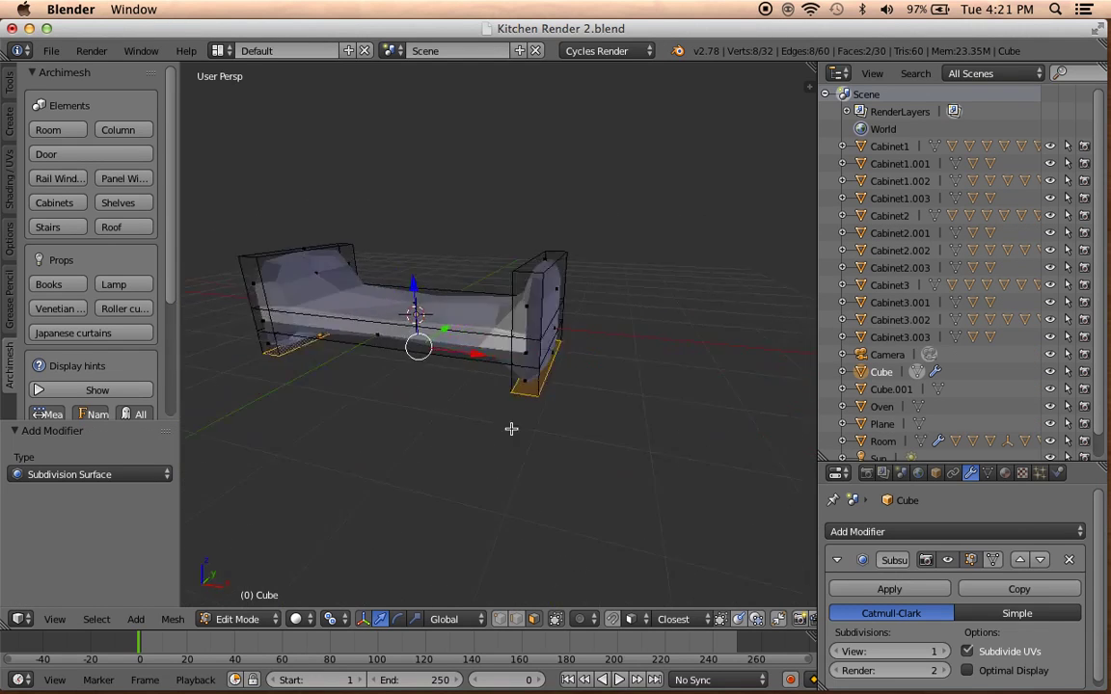
right_click(540, 345)
mouse_move(588, 315)
middle_down()
mouse_move(777, 347)
mouse_move(761, 377)
mouse_move(653, 364)
middle_up()
key(KP_3)
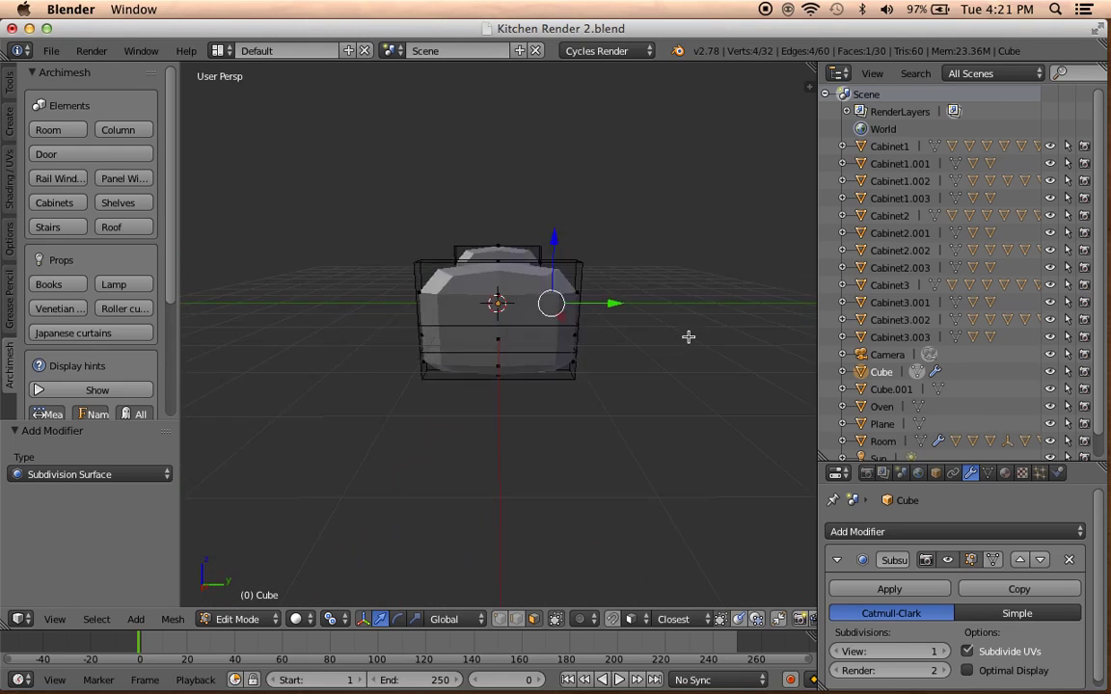
key(e)
click(668, 337)
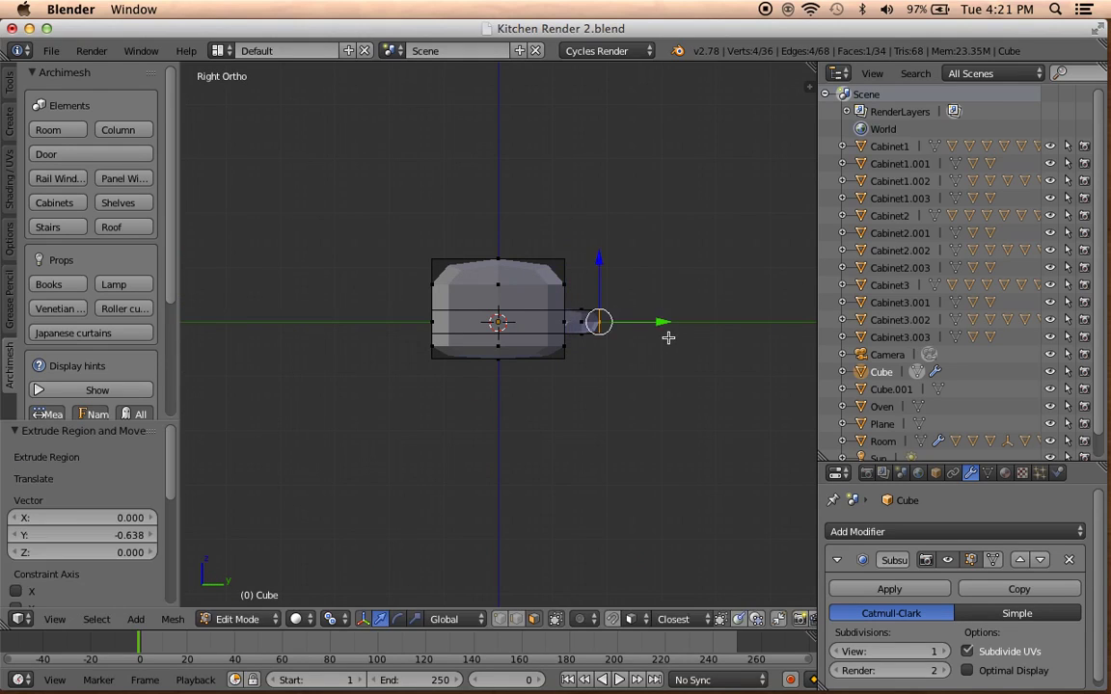
mouse_move(579, 372)
middle_down()
mouse_move(570, 344)
mouse_move(533, 364)
middle_up()
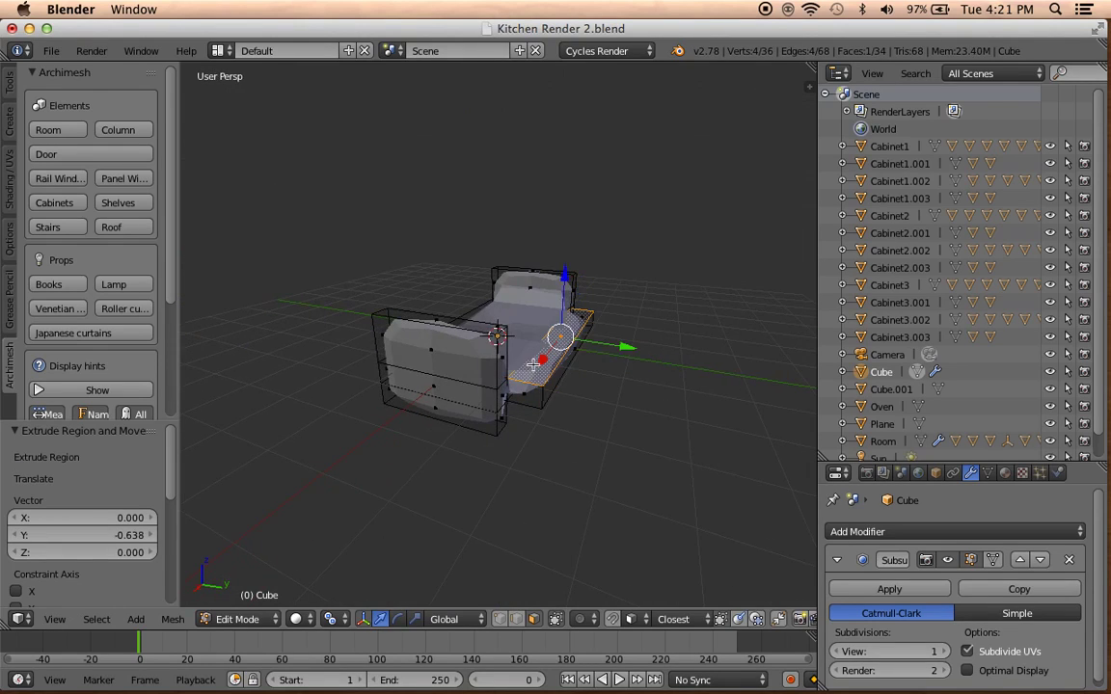
key(KP_3)
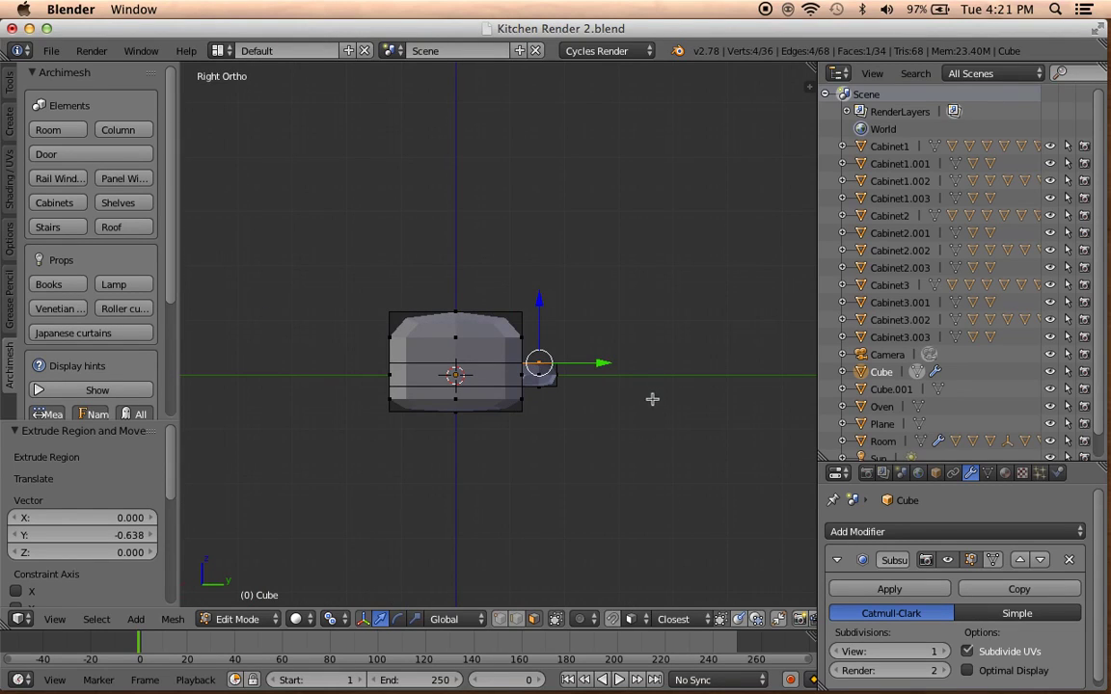
key(e)
click(666, 333)
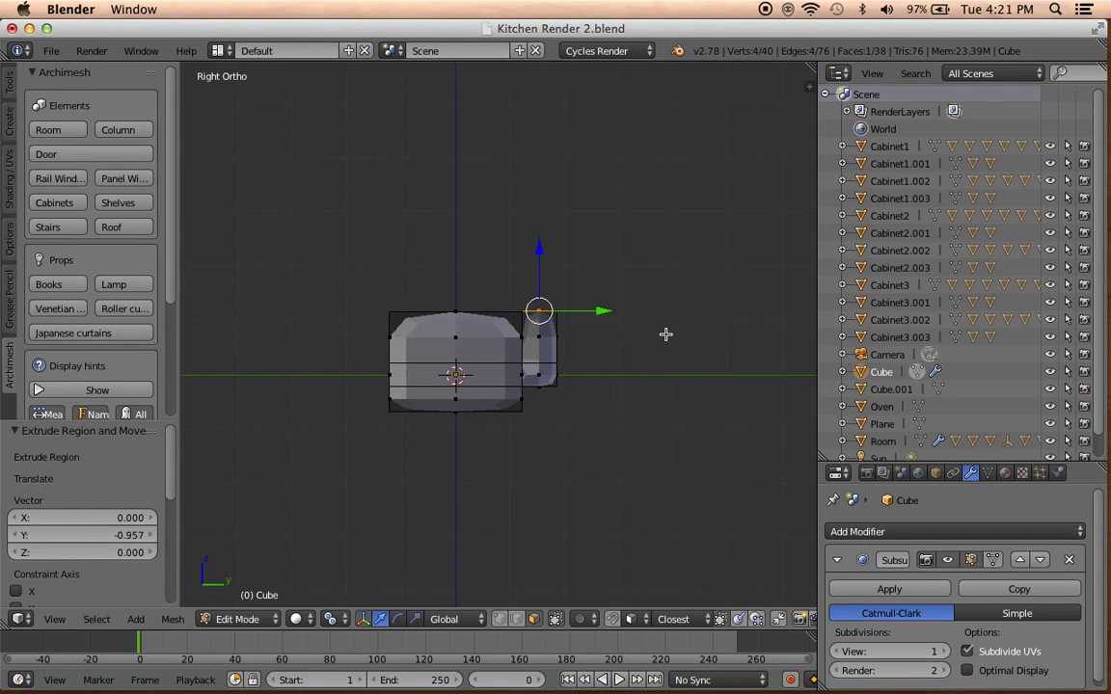
key(ctrl+z)
Extrude the side face straight up along Z into a backrest.
mouse_move(663, 382)
middle_down()
mouse_move(695, 513)
mouse_move(634, 566)
middle_up()
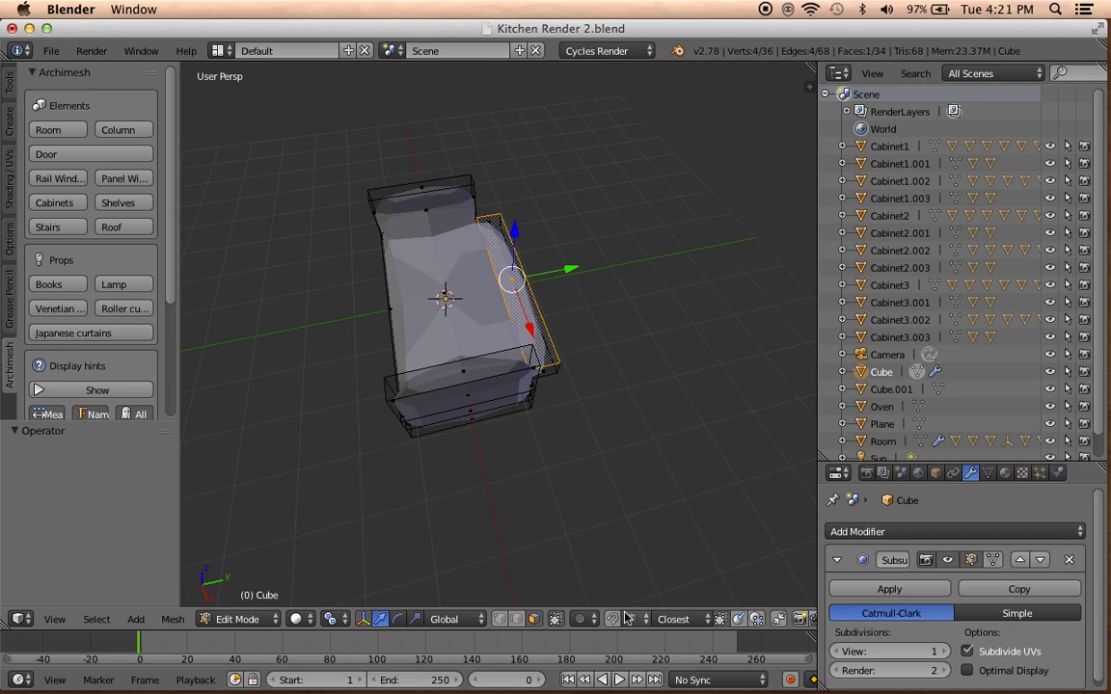
middle_drag(586, 469, 559, 420)
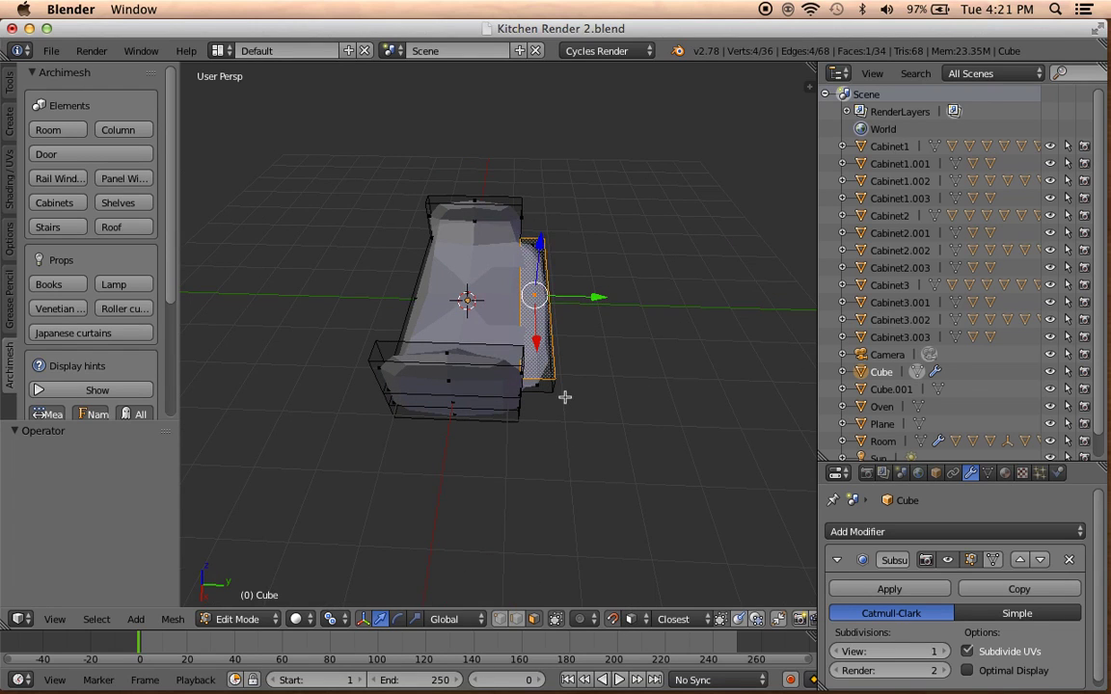
key(e)
key(z)
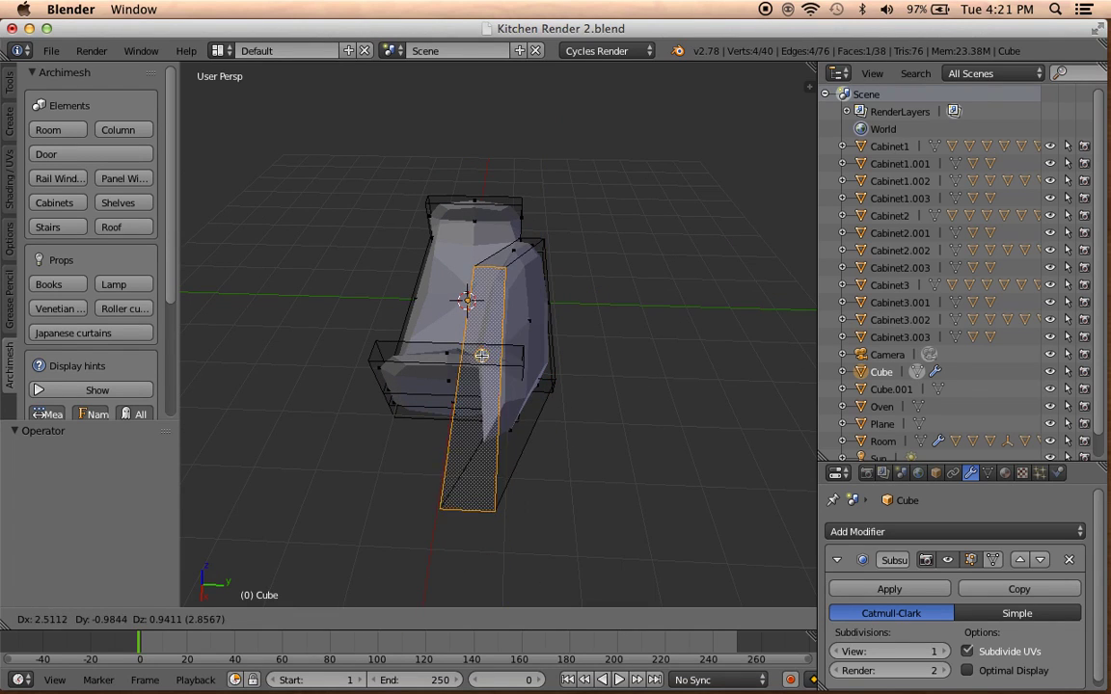
key(z)
click(489, 355)
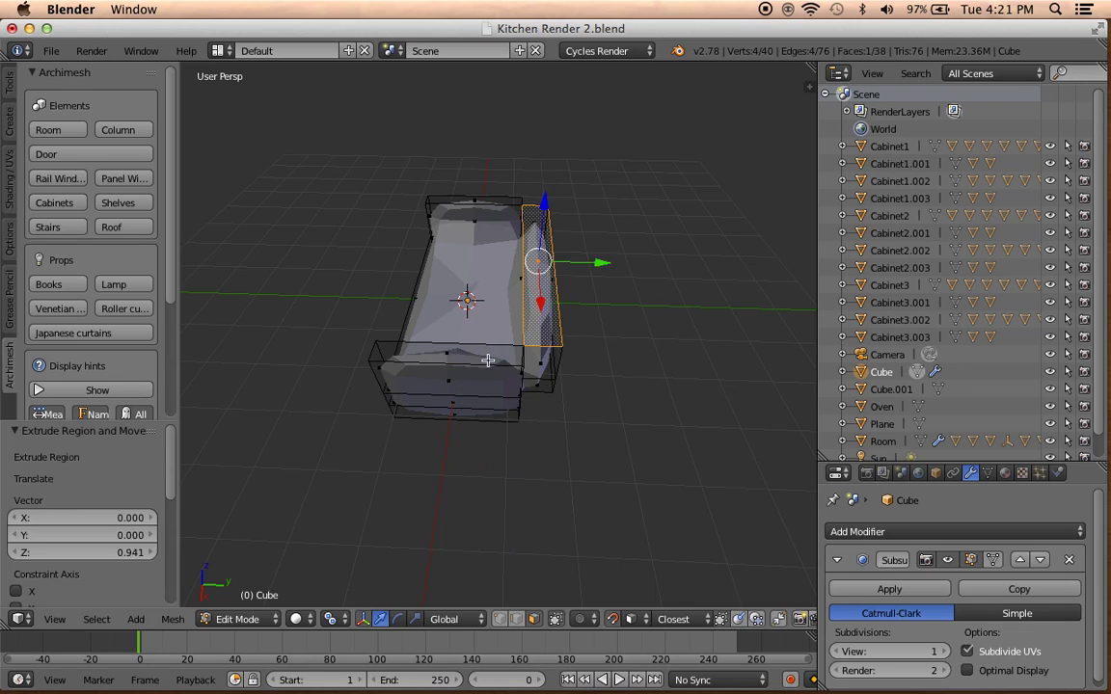
middle_drag(489, 355, 520, 332)
Select the whole mesh, remove duplicate vertices, and preview the smoothed object.
key(a)
key(a)
key(w)
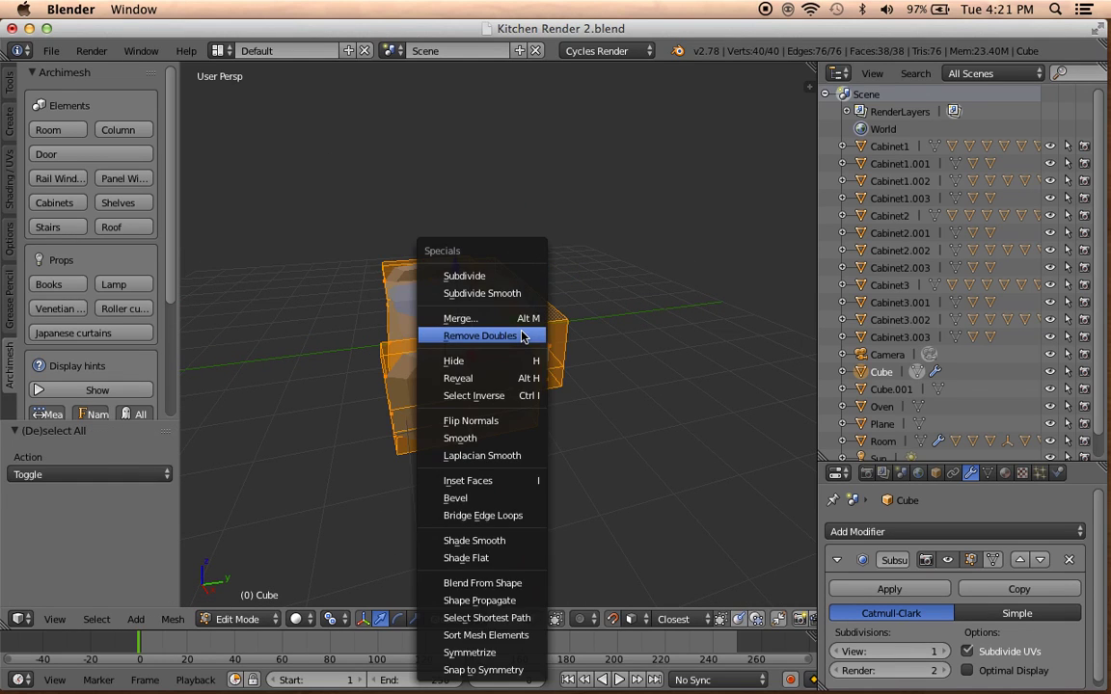
click(520, 261)
mouse_move(521, 289)
middle_down()
mouse_move(457, 366)
mouse_move(538, 286)
mouse_move(615, 278)
middle_up()
key(Tab)
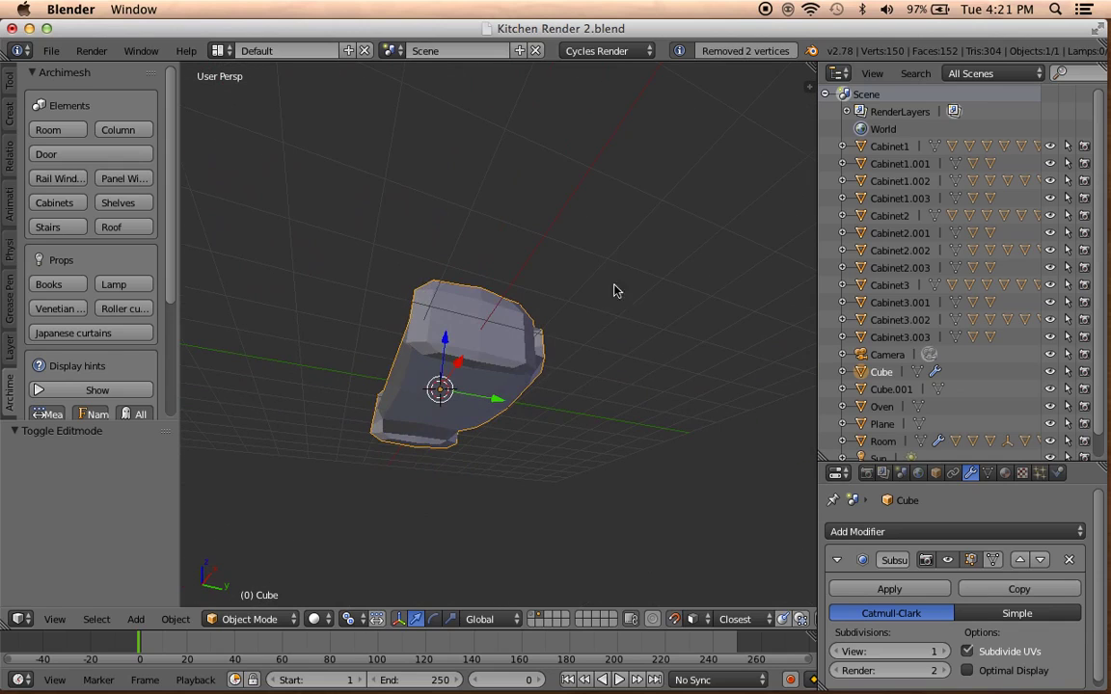
key(Tab)
Extrude two faces at one end along X to lengthen the seat.
mouse_move(613, 347)
middle_down()
mouse_move(529, 364)
mouse_move(508, 483)
mouse_move(480, 398)
mouse_move(273, 396)
mouse_move(428, 424)
mouse_move(664, 409)
middle_up()
right_click(445, 331)
shift+right_click(446, 322)
scroll(665, 409, up, 3)
scroll(579, 396, up, 2)
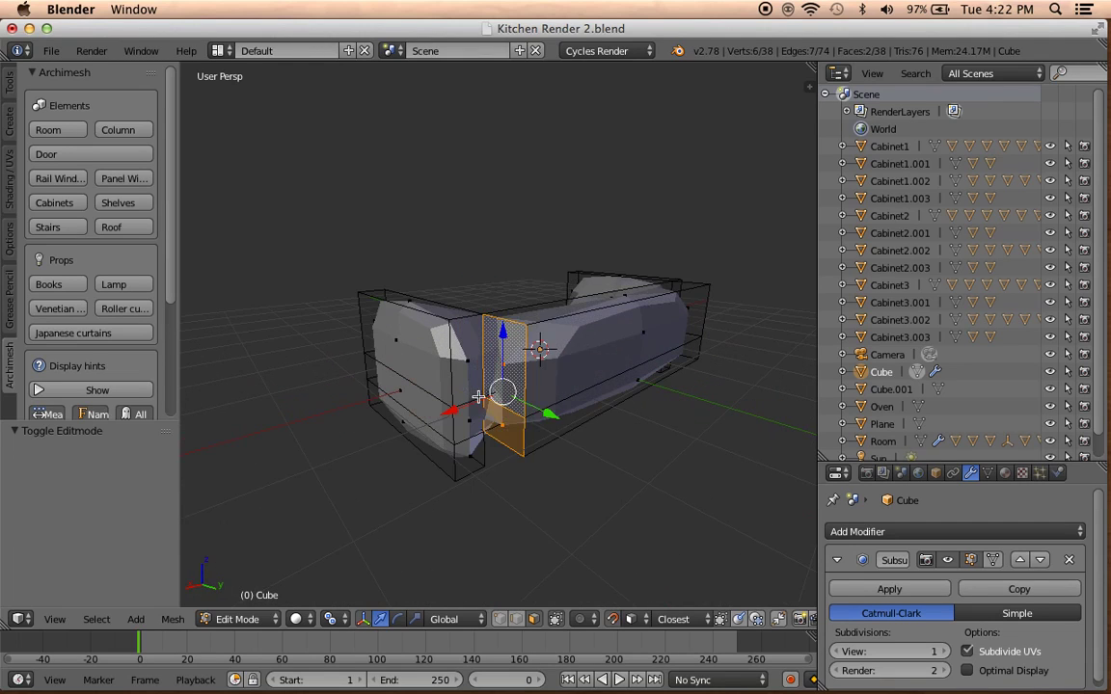
key(e)
key(x)
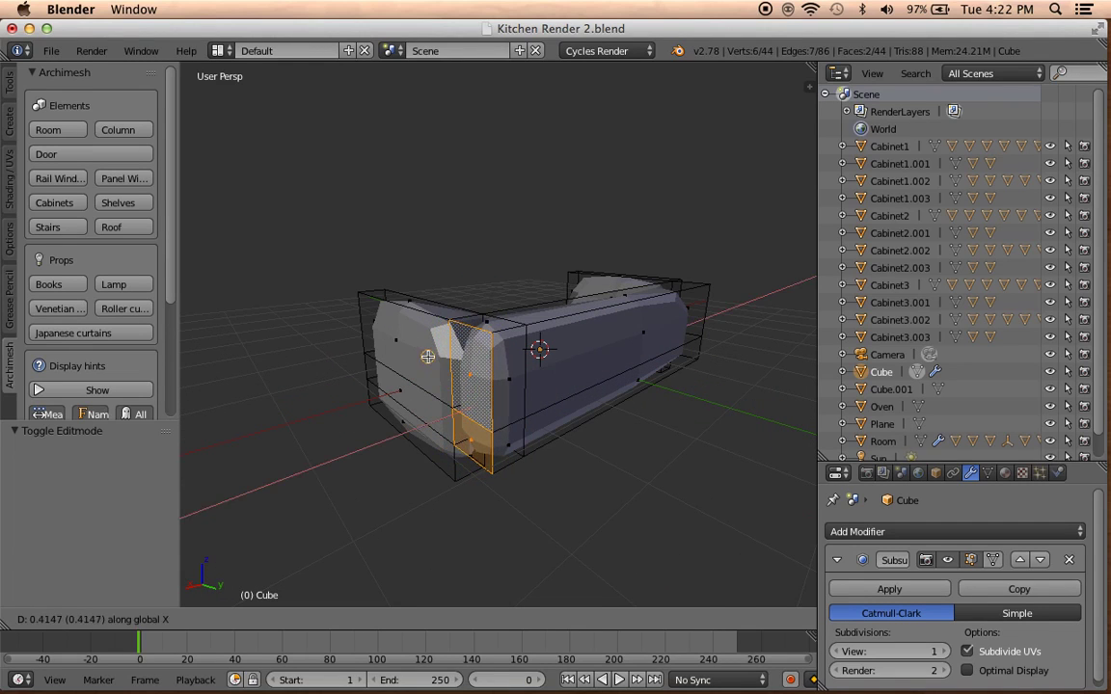
click(603, 459)
Extrude the two faces at the other end of the sofa outward.
mouse_move(603, 459)
middle_down()
mouse_move(396, 452)
mouse_move(560, 449)
mouse_move(572, 390)
mouse_move(486, 409)
middle_up()
right_click(573, 391)
shift+right_click(509, 417)
key(e)
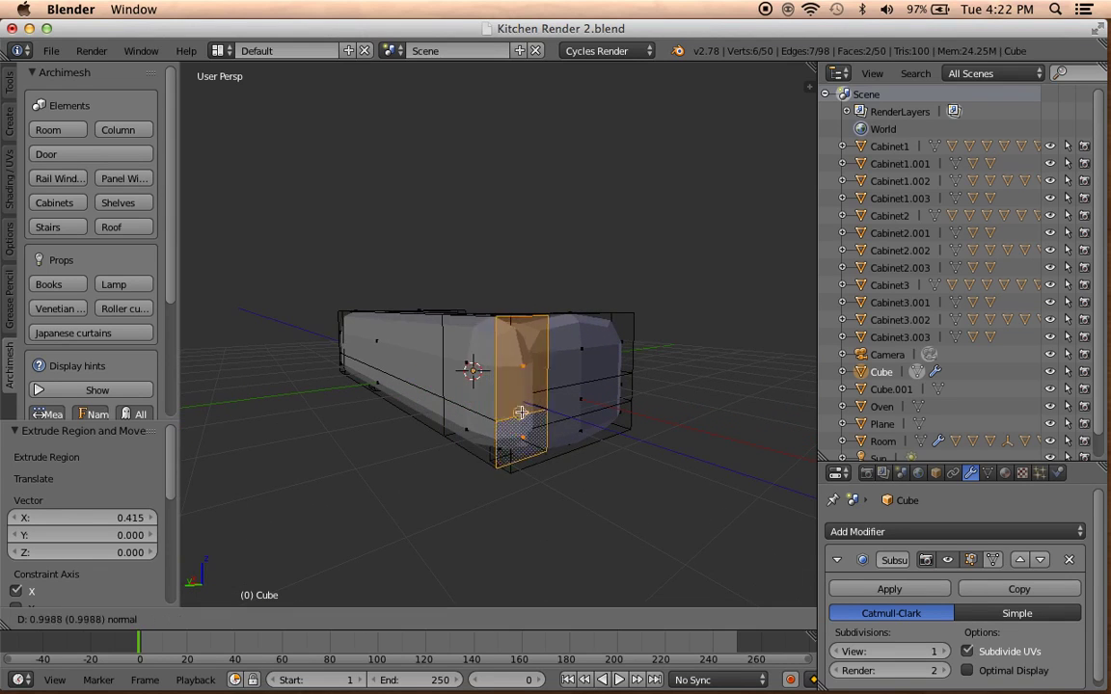
click(591, 360)
mouse_move(590, 359)
middle_down()
mouse_move(637, 347)
mouse_move(555, 527)
middle_up()
Select the whole mesh, merge duplicate vertices, and deselect everything.
key(a)
key(a)
key(w)
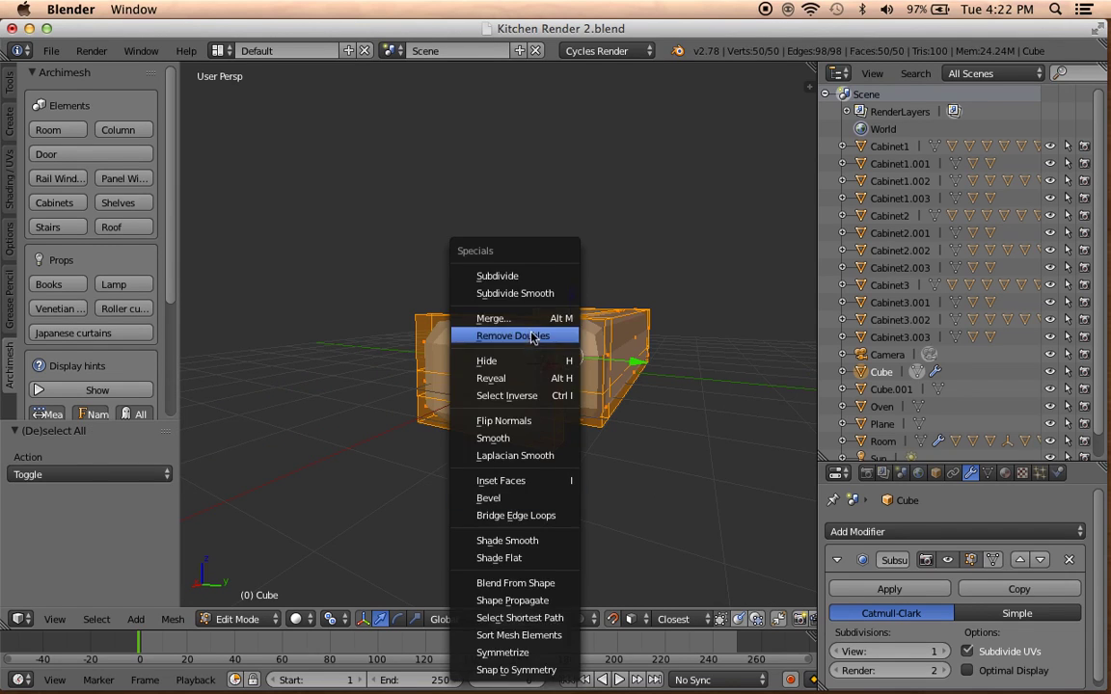
click(502, 301)
mouse_move(541, 476)
middle_down()
mouse_move(514, 496)
mouse_move(524, 511)
mouse_move(514, 474)
mouse_move(643, 473)
mouse_move(445, 318)
mouse_move(480, 414)
middle_up()
key(a)
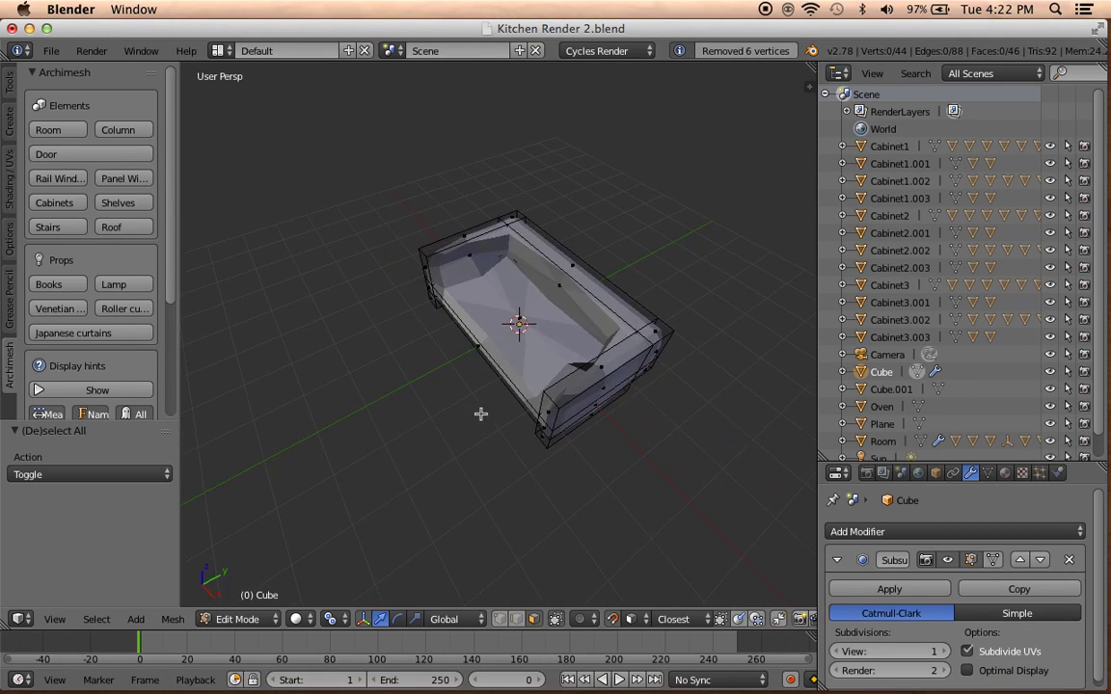
key(ctrl+r)
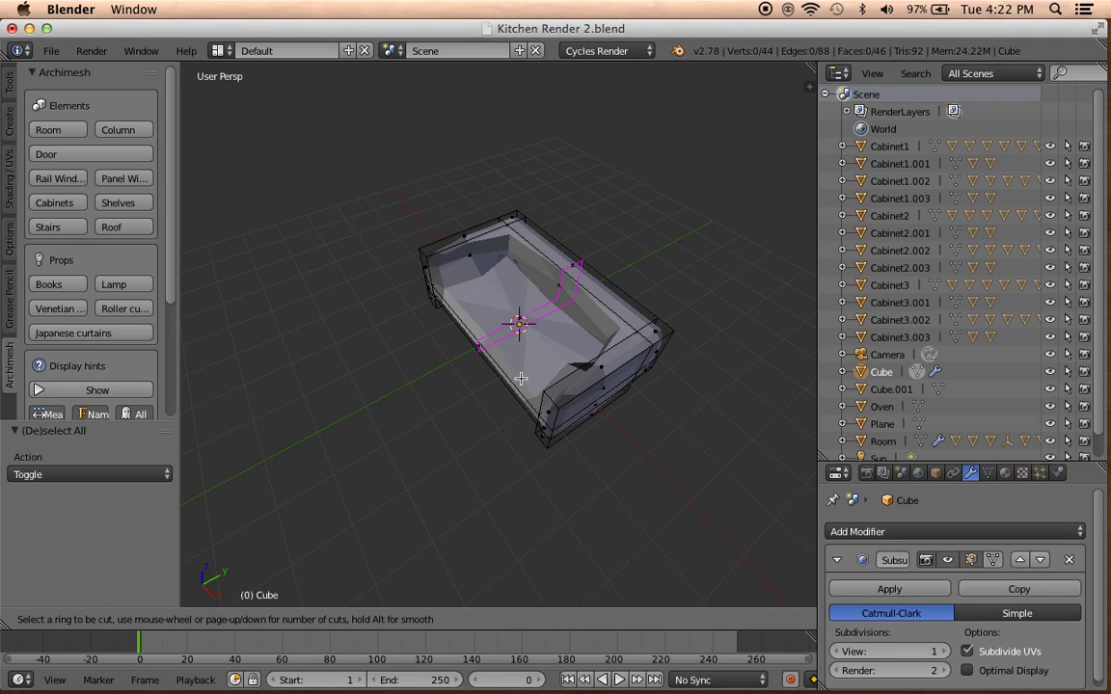
Cut two edge loops across the sofa and scale them along X, undoing an accidental uniform scale.
scroll(560, 316, up, 3)
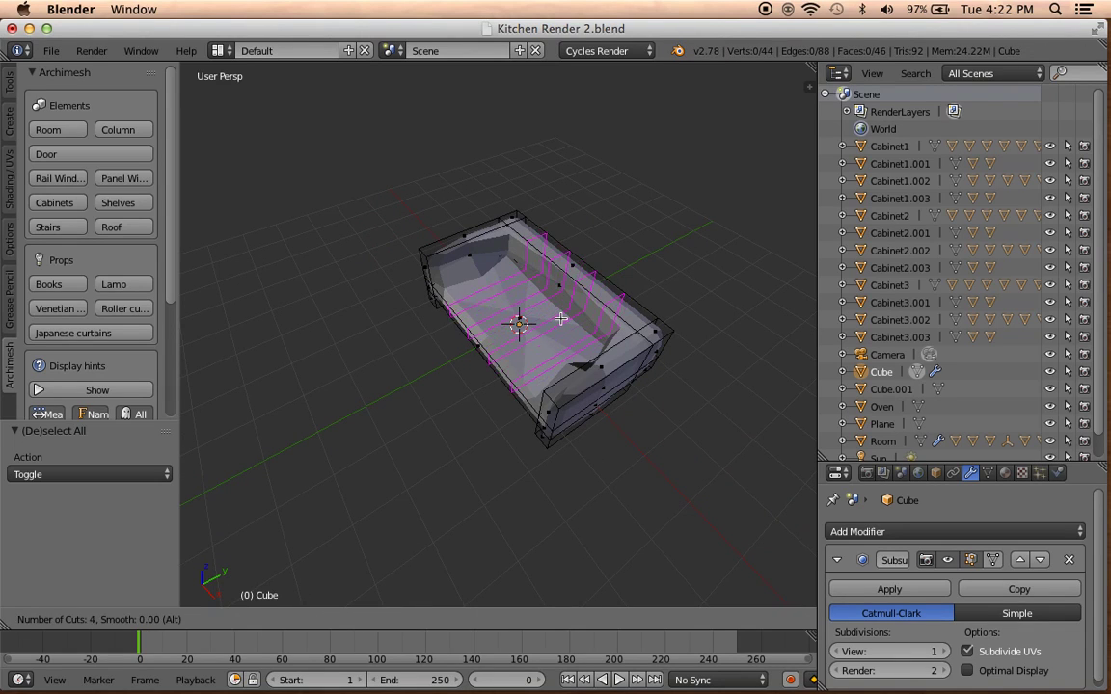
click(560, 318)
right_click(561, 317)
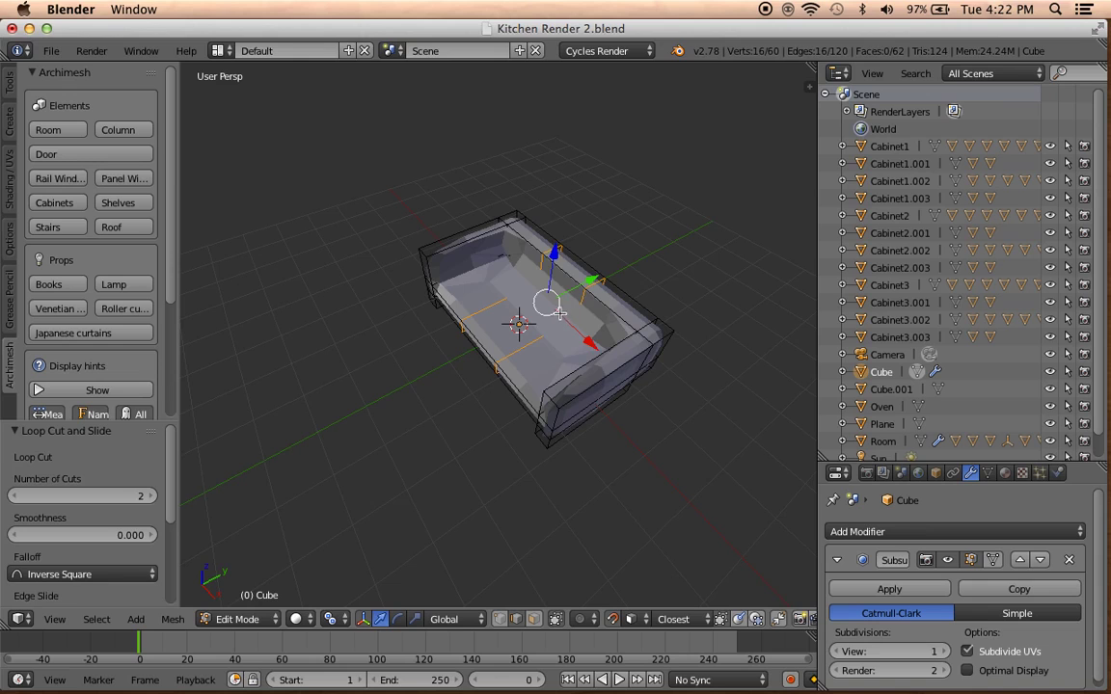
middle_drag(516, 365, 610, 335)
key(s)
key(x)
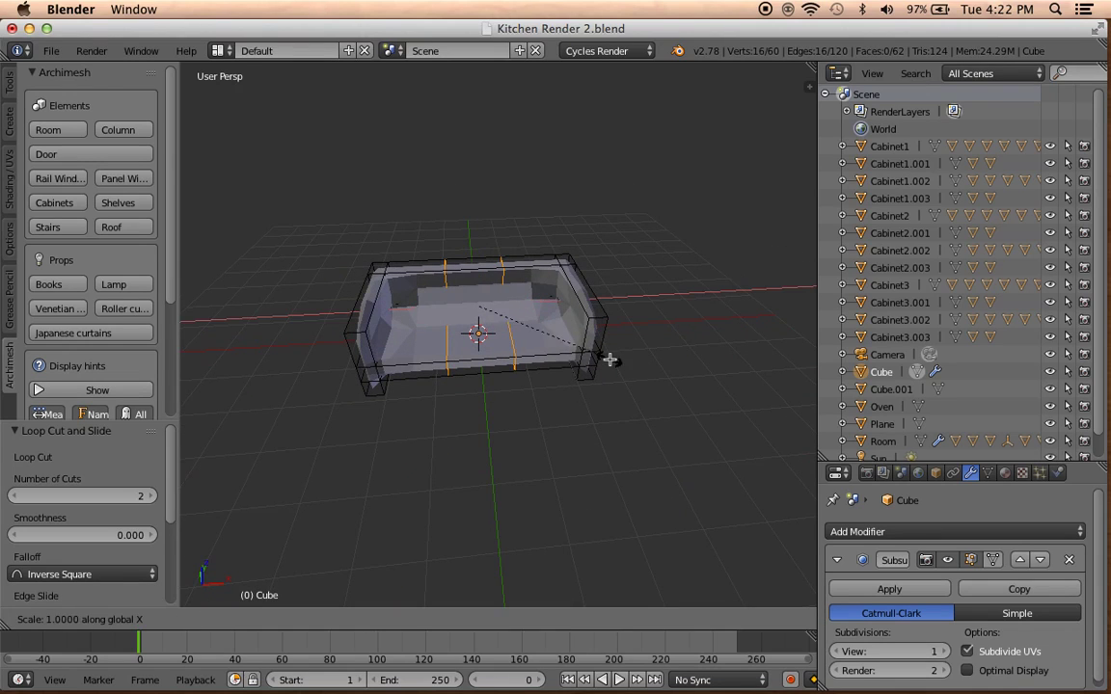
click(521, 329)
key(s)
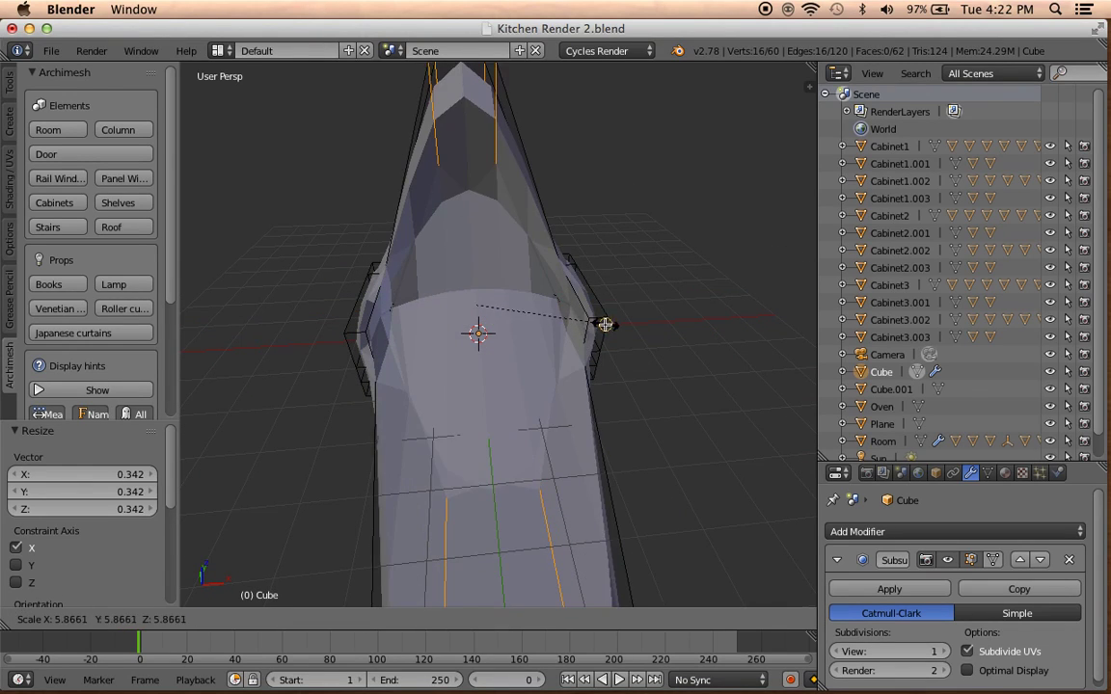
click(585, 323)
key(ctrl+z)
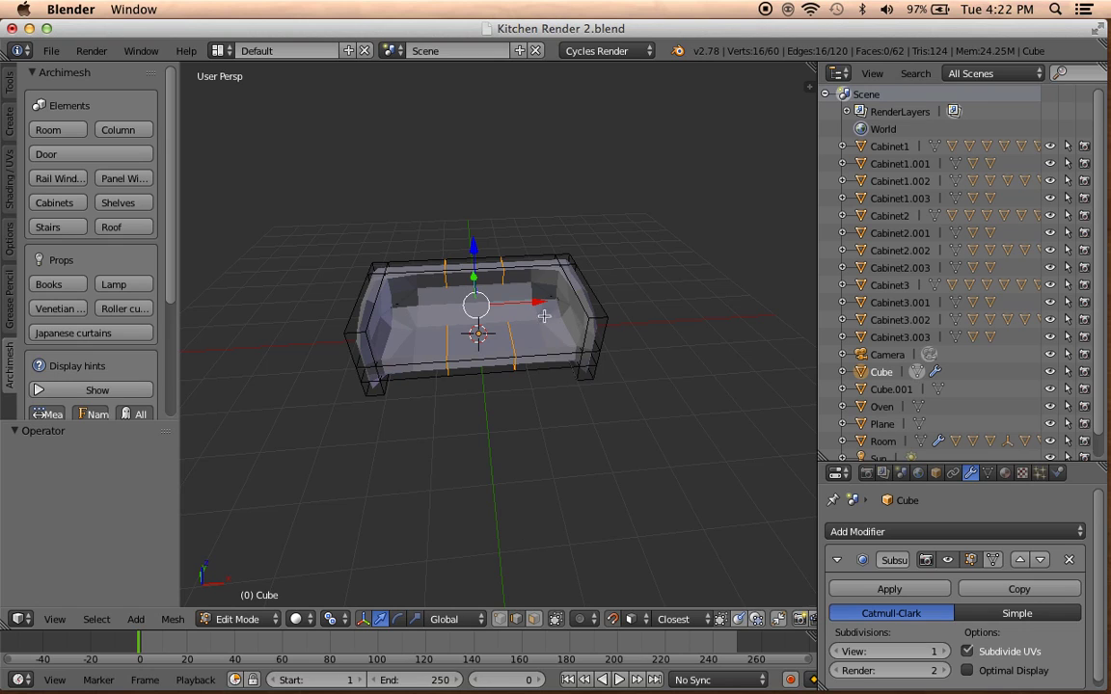
In front orthographic view, move one edge loop to 1.35 along X.
alt+right_click(507, 344)
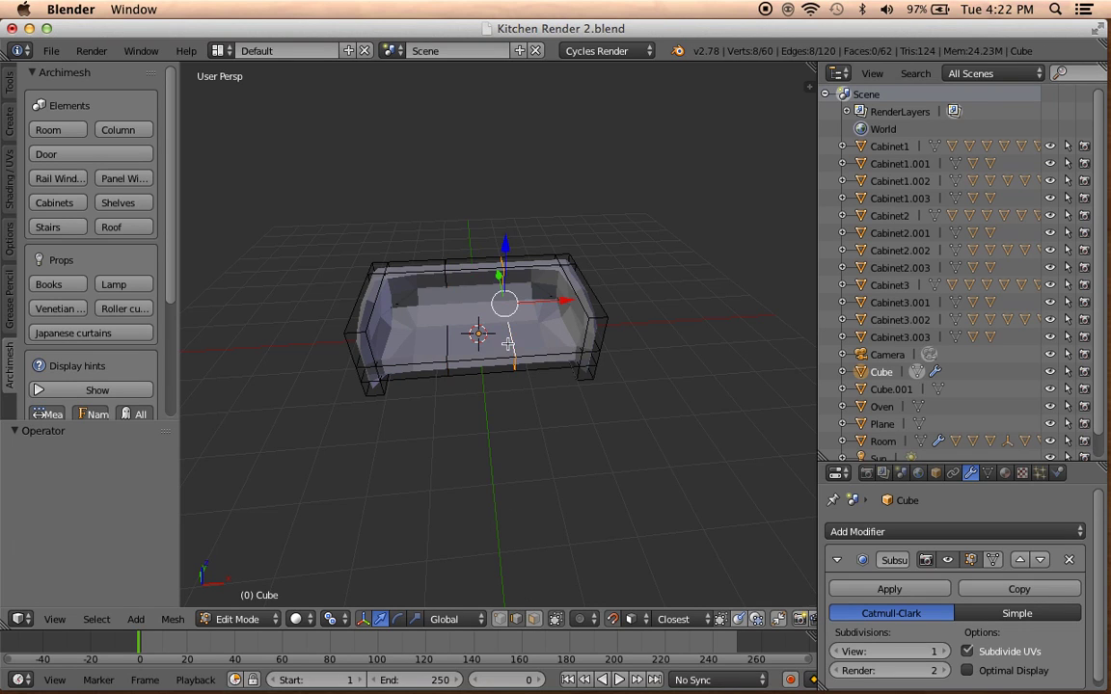
key(KP_5)
key(KP_1)
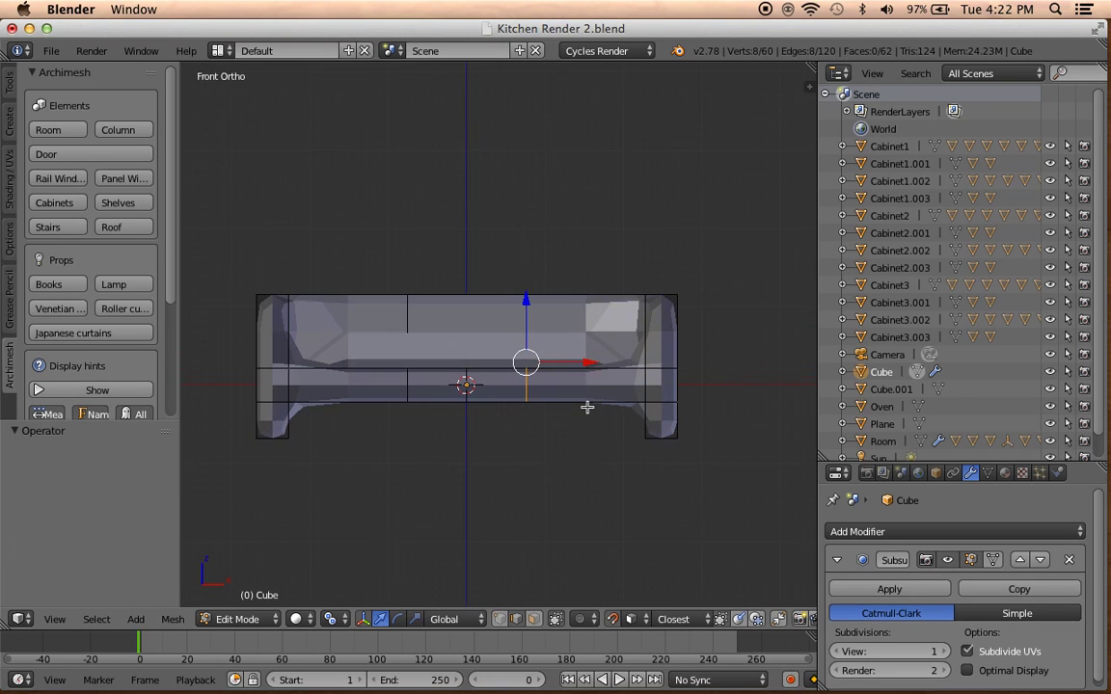
key(g)
key(x)
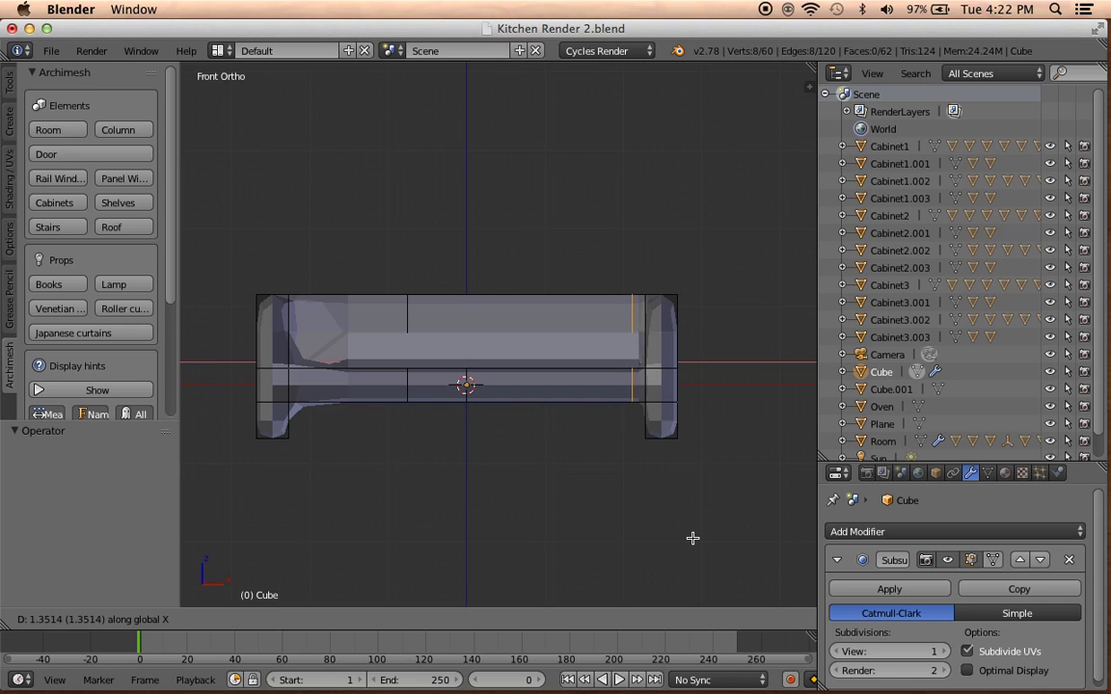
text(1.35)
key(Return)
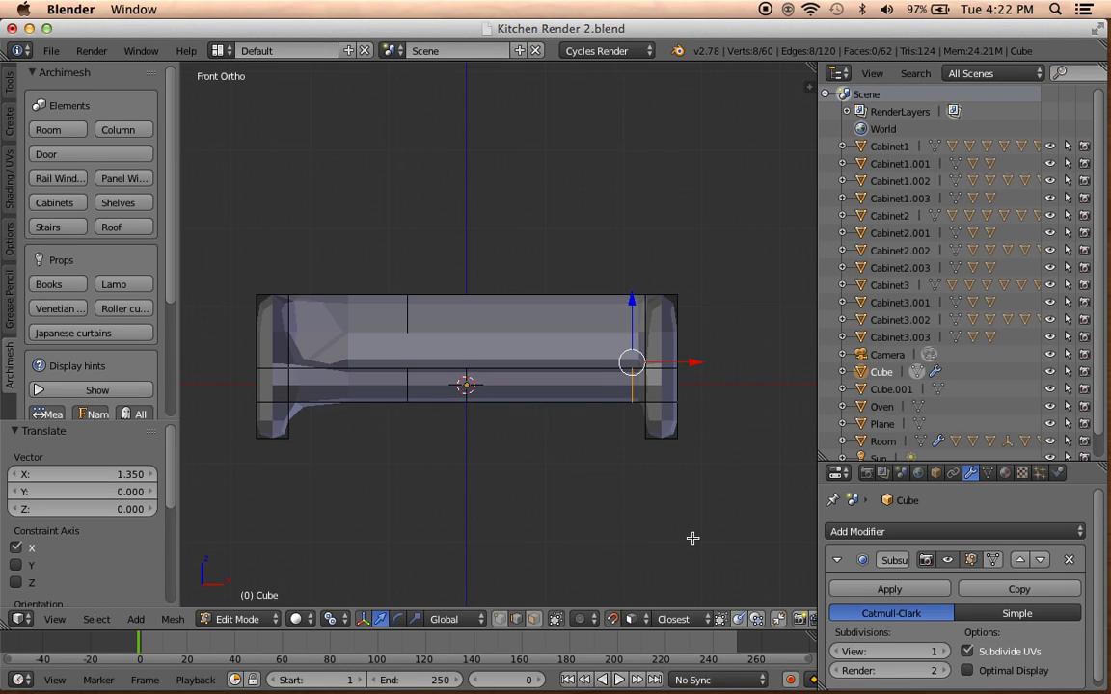
Move the other edge loop to -1.35 along X.
alt+right_click(411, 388)
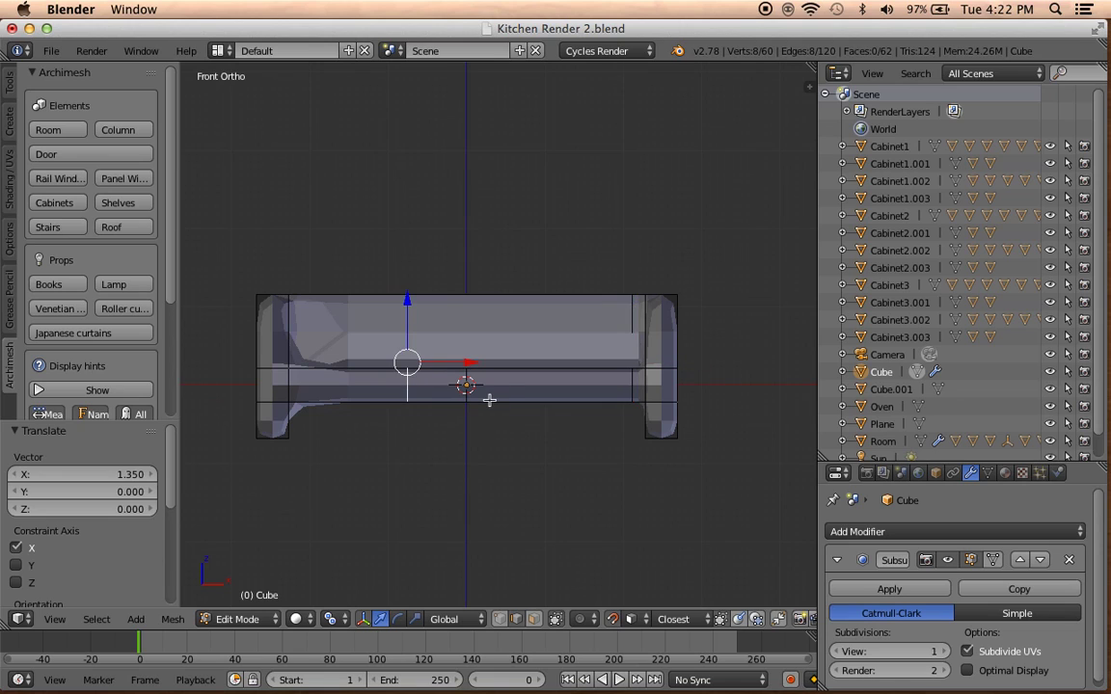
text(gx1.35)
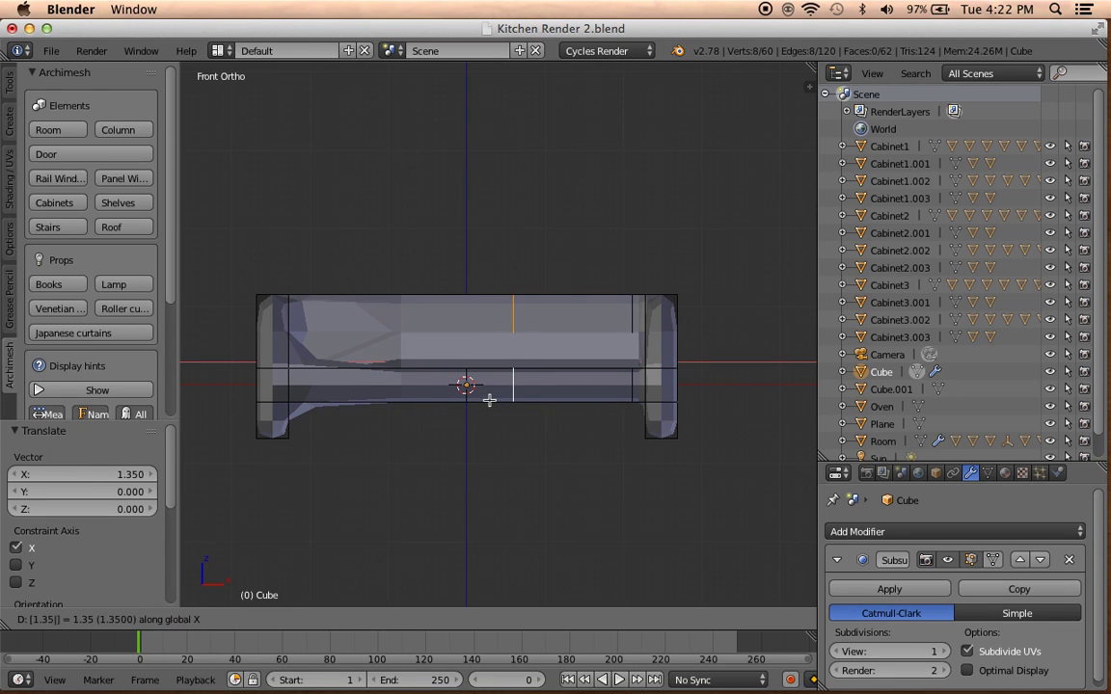
key(BackSpace)
key(BackSpace)
key(BackSpace)
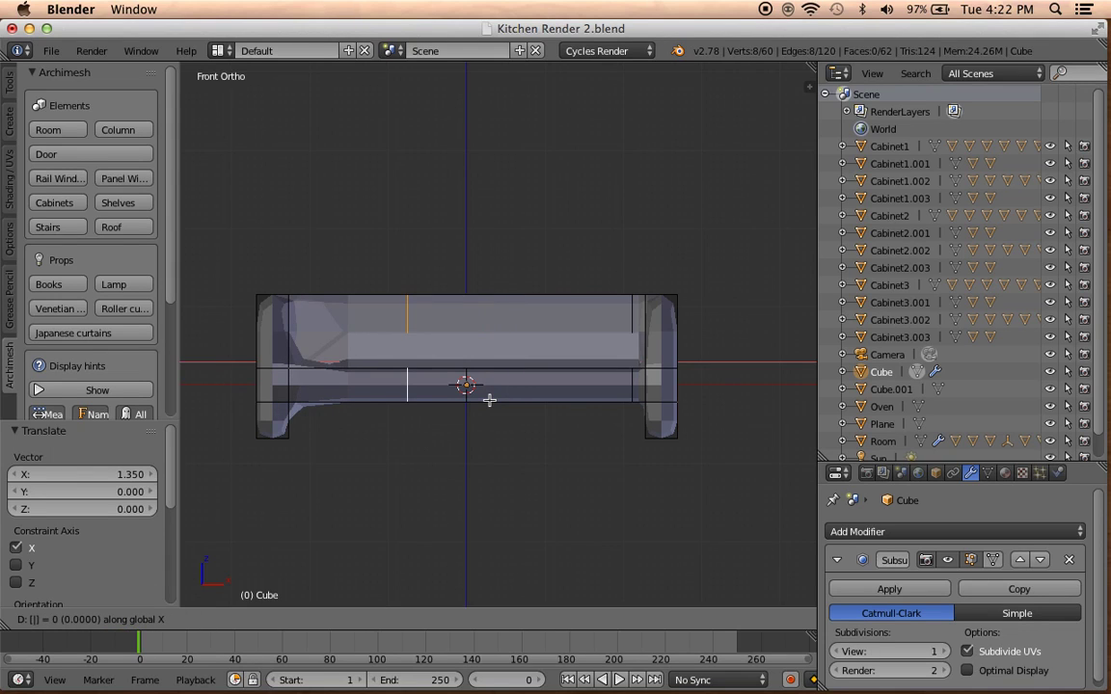
text(-(1)
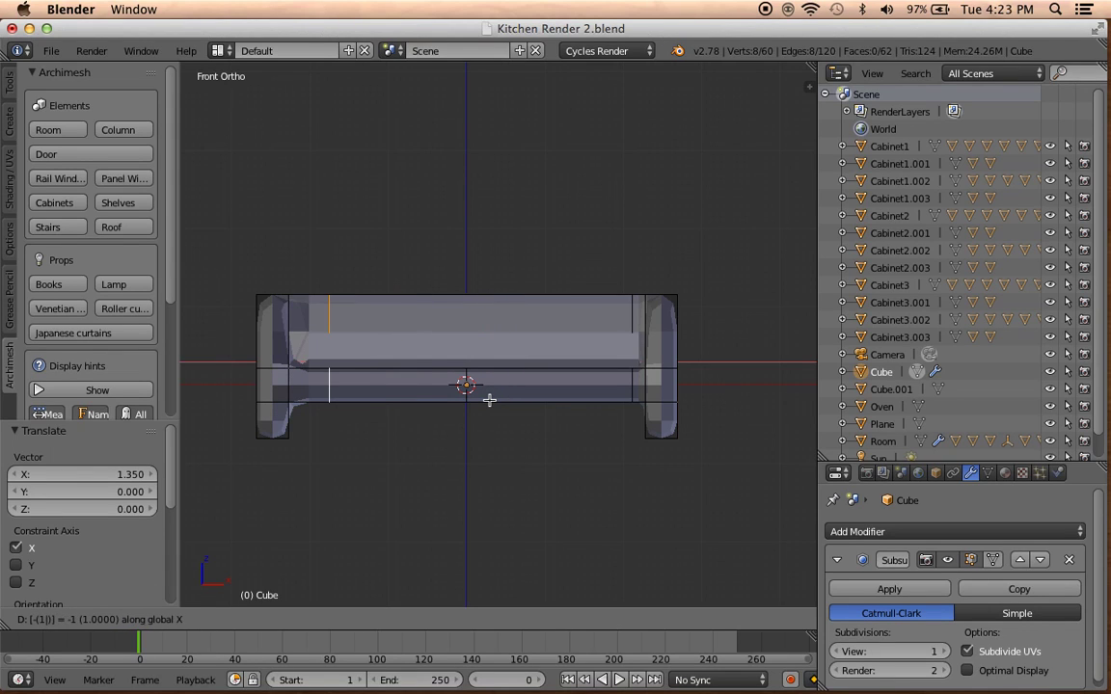
text(.35)
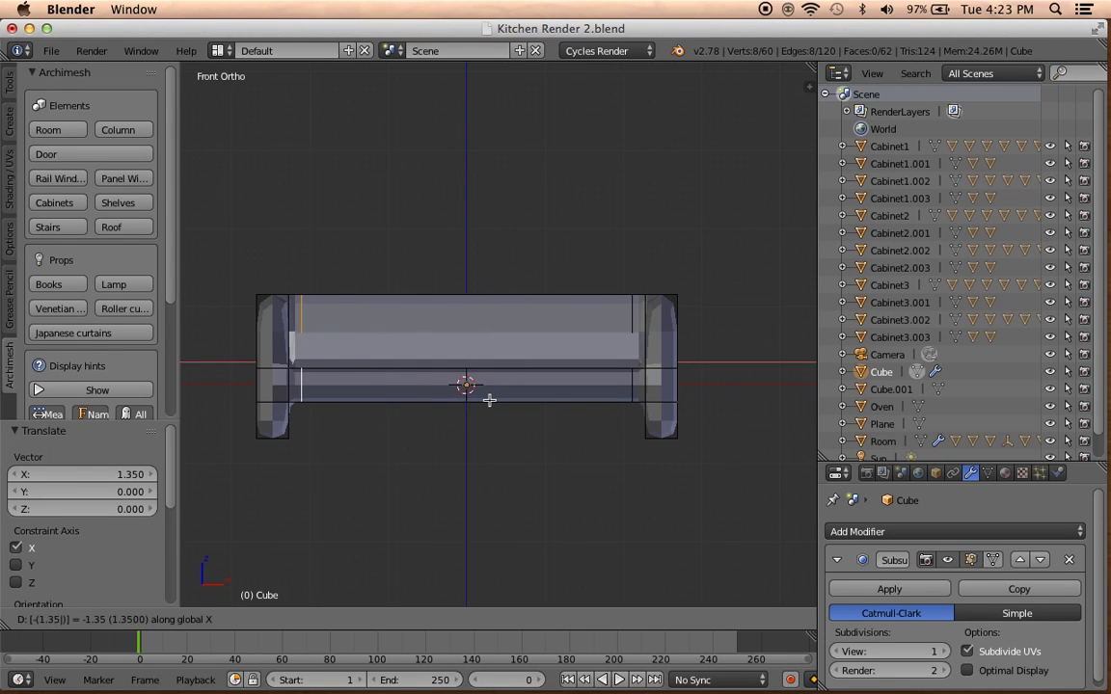
key(Return)
mouse_move(489, 399)
middle_down()
mouse_move(464, 436)
mouse_move(427, 461)
mouse_move(630, 330)
mouse_move(511, 432)
middle_up()
Add two more loop cuts around the sofa, with snapping set to increments.
key(a)
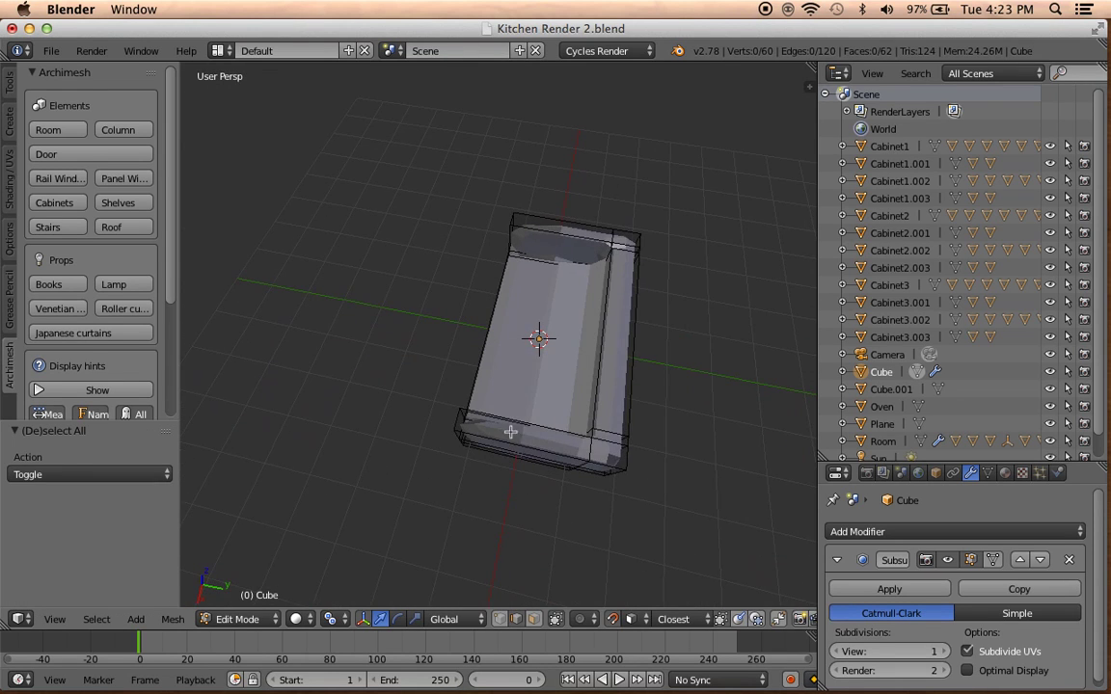
key(ctrl+r)
click(567, 212)
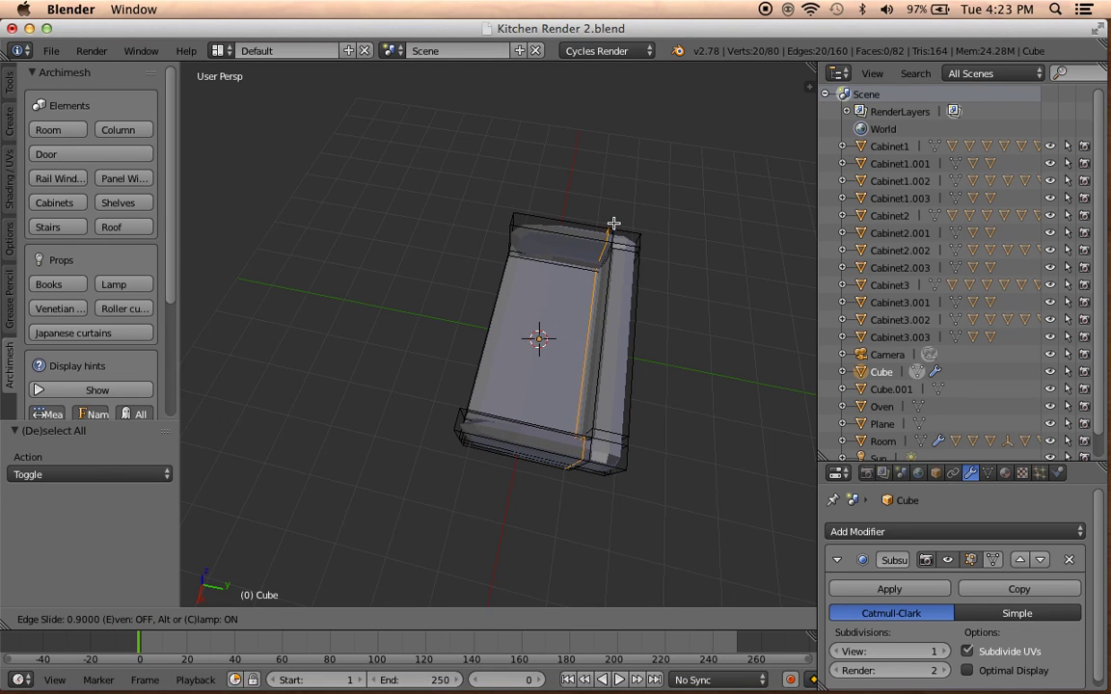
click(614, 224)
middle_drag(614, 232, 540, 309)
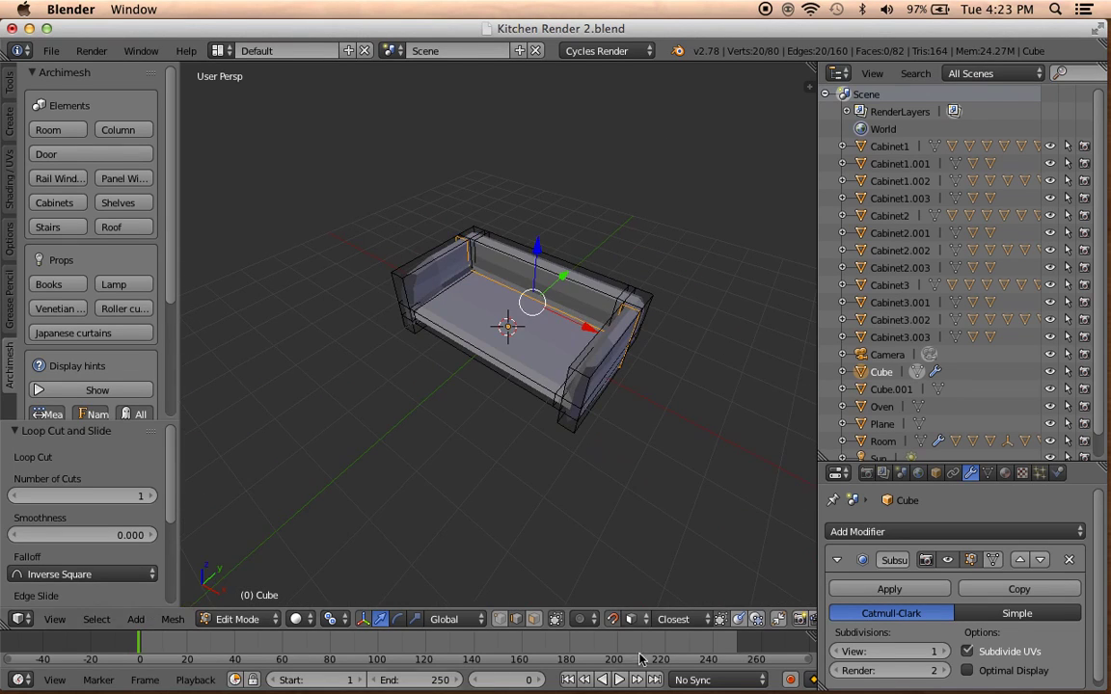
click(631, 619)
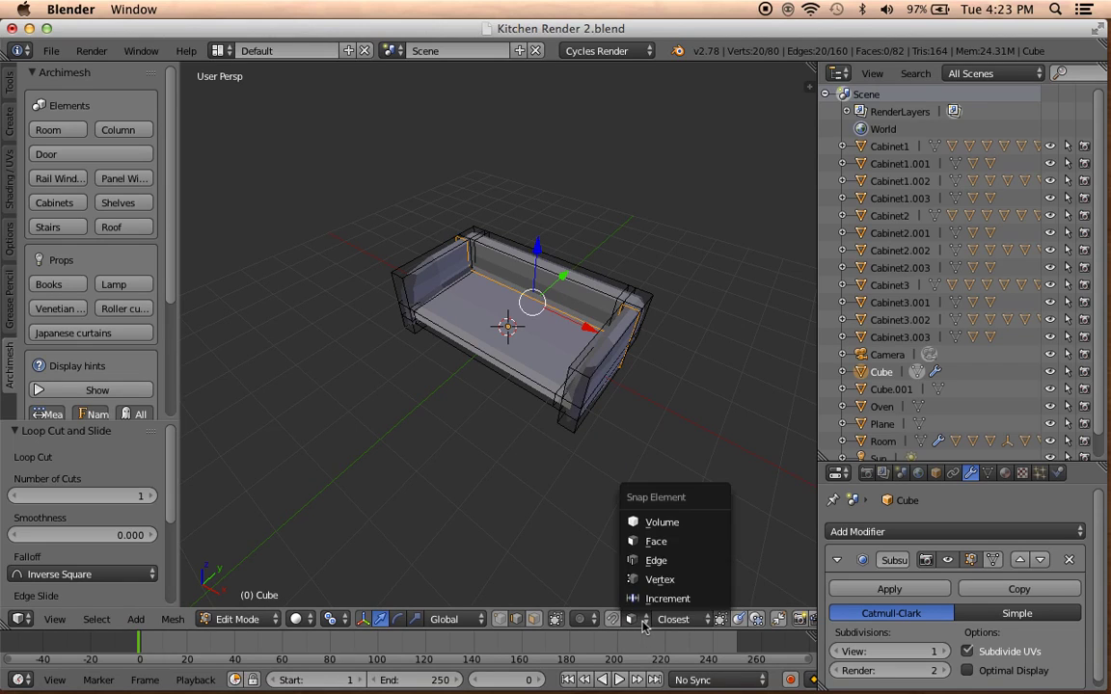
click(641, 599)
middle_drag(618, 501, 590, 441)
key(a)
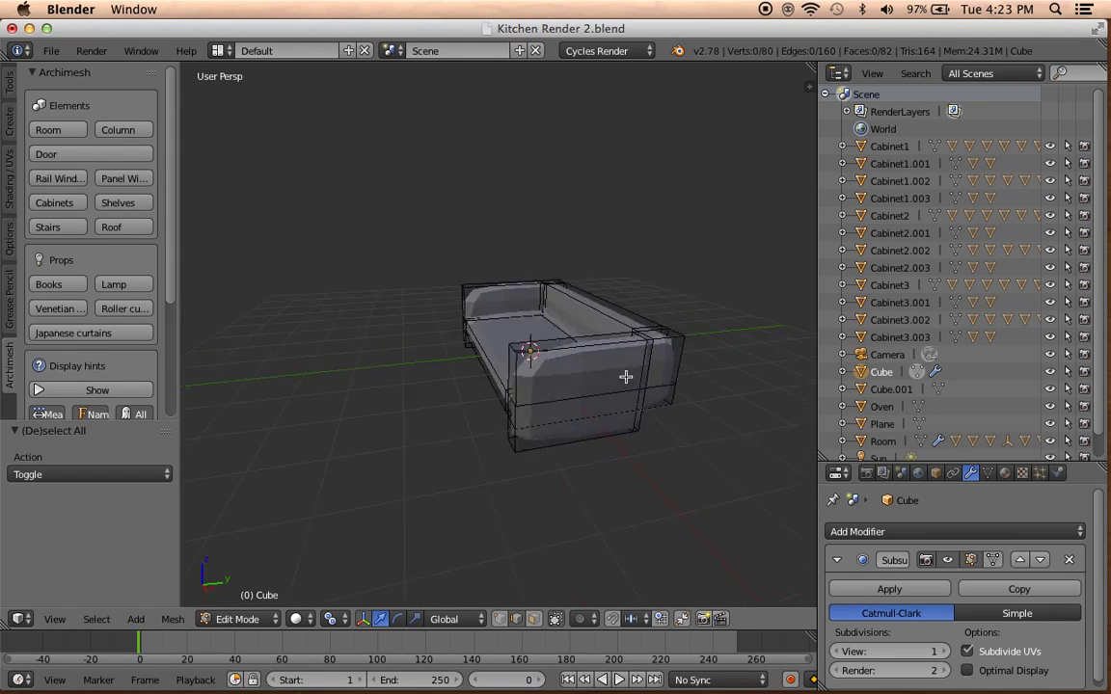
mouse_move(613, 390)
middle_down()
mouse_move(691, 359)
mouse_move(574, 357)
middle_up()
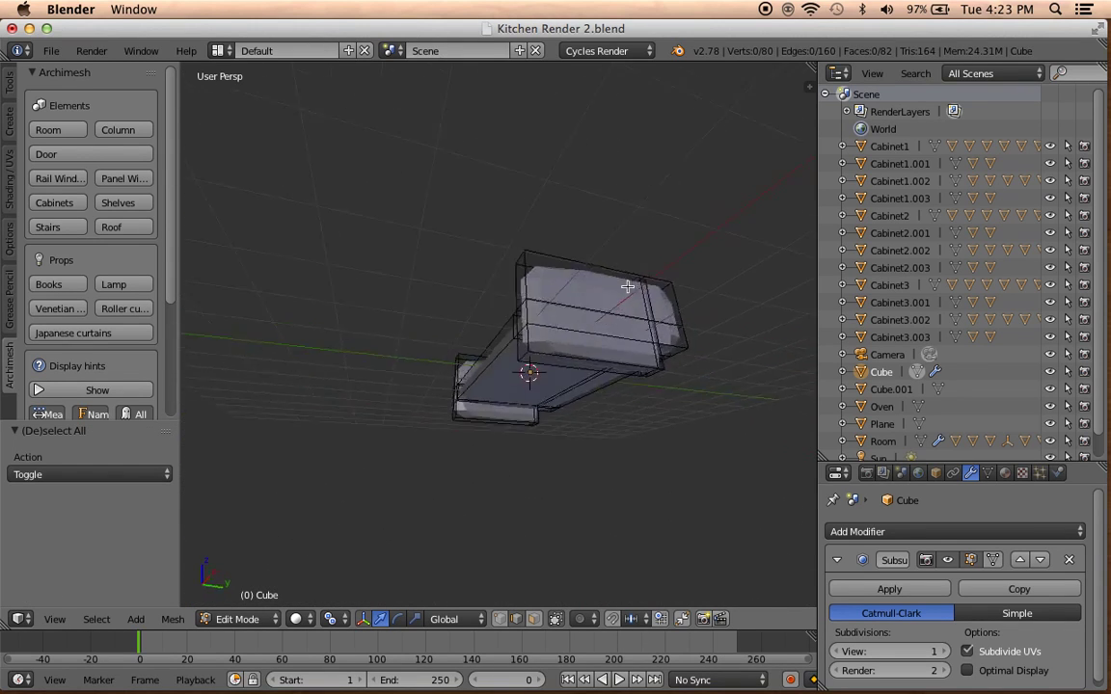
key(ctrl+r)
click(574, 357)
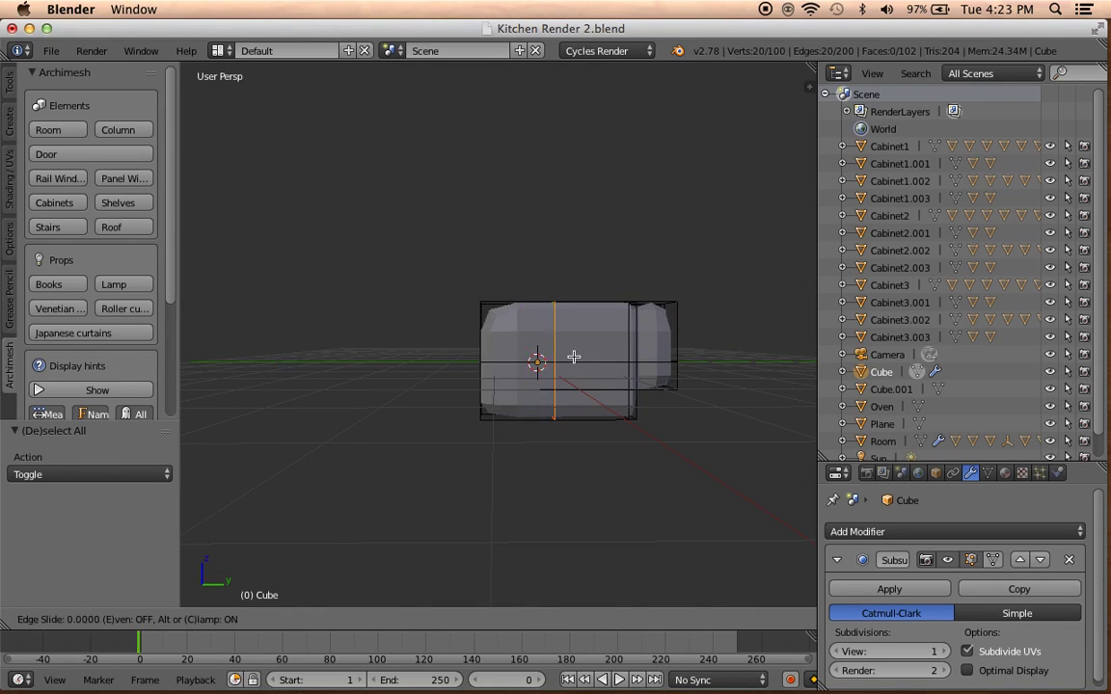
click(516, 370)
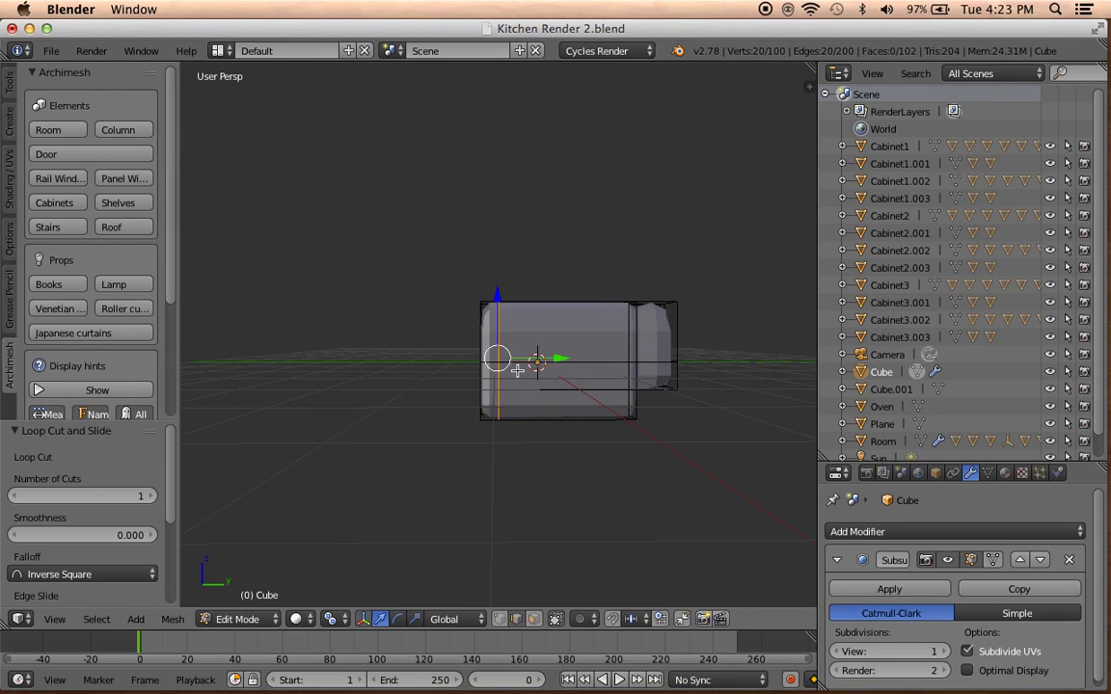
middle_drag(516, 371, 611, 431)
In face select mode, select the strip of underside faces and set snapping to faces.
click(533, 619)
right_click(448, 289)
scroll(488, 298, up, 3)
middle_drag(488, 298, 468, 276)
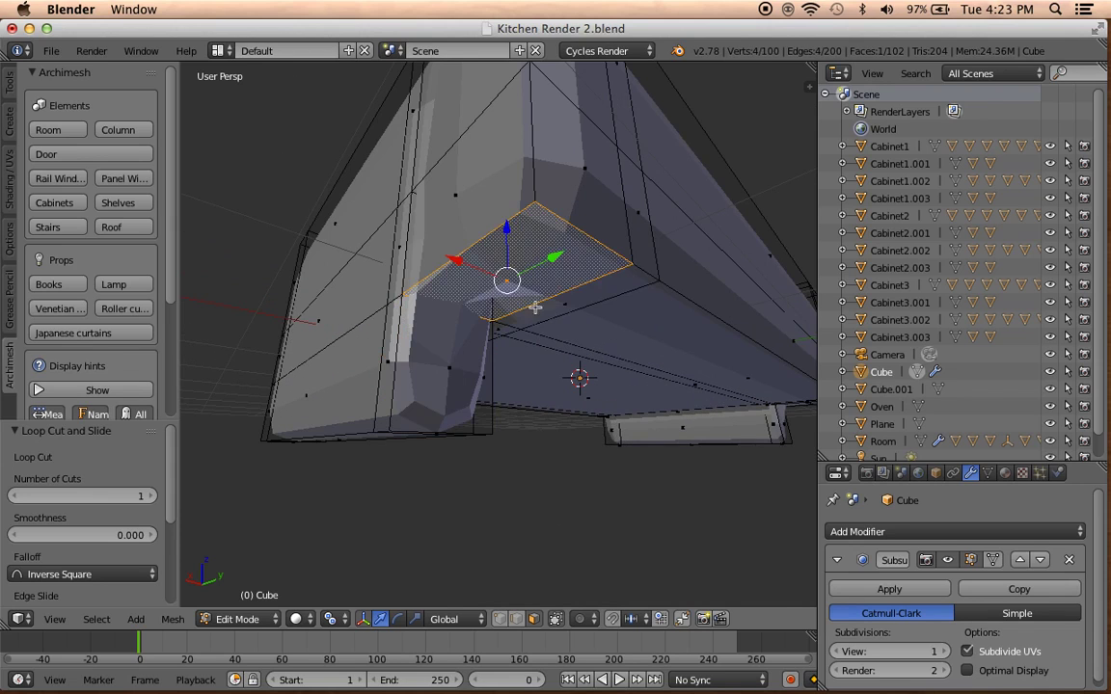
shift+right_click(489, 277)
shift+right_click(566, 305)
middle_drag(615, 349, 513, 348)
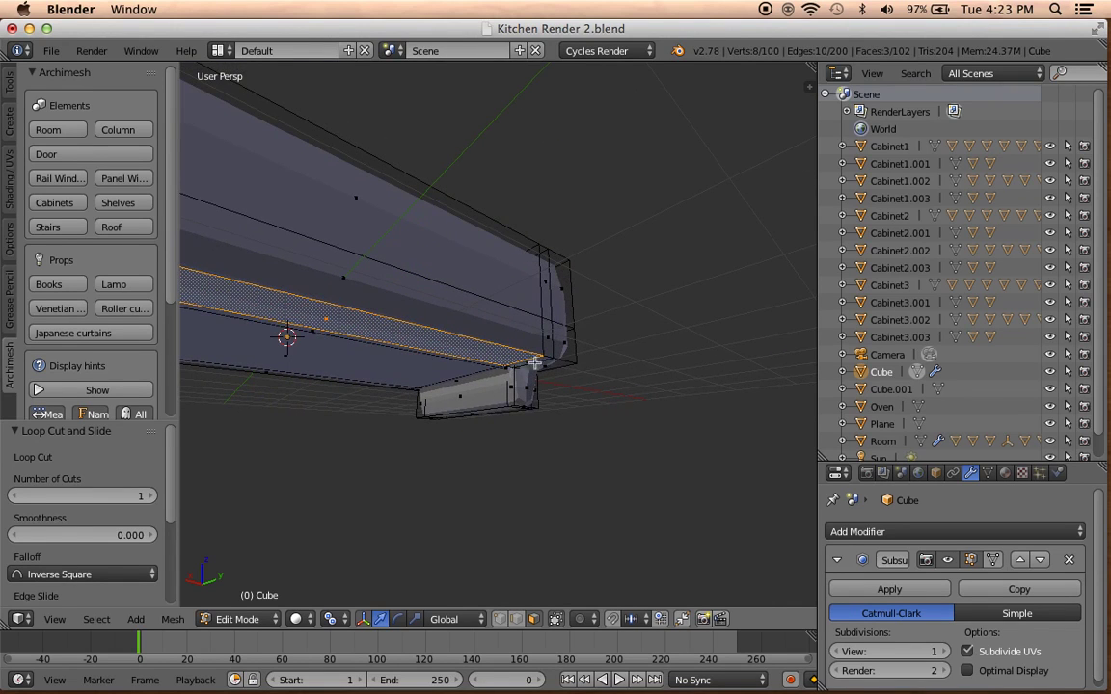
shift+right_click(536, 361)
shift+right_click(533, 358)
shift+right_click(538, 360)
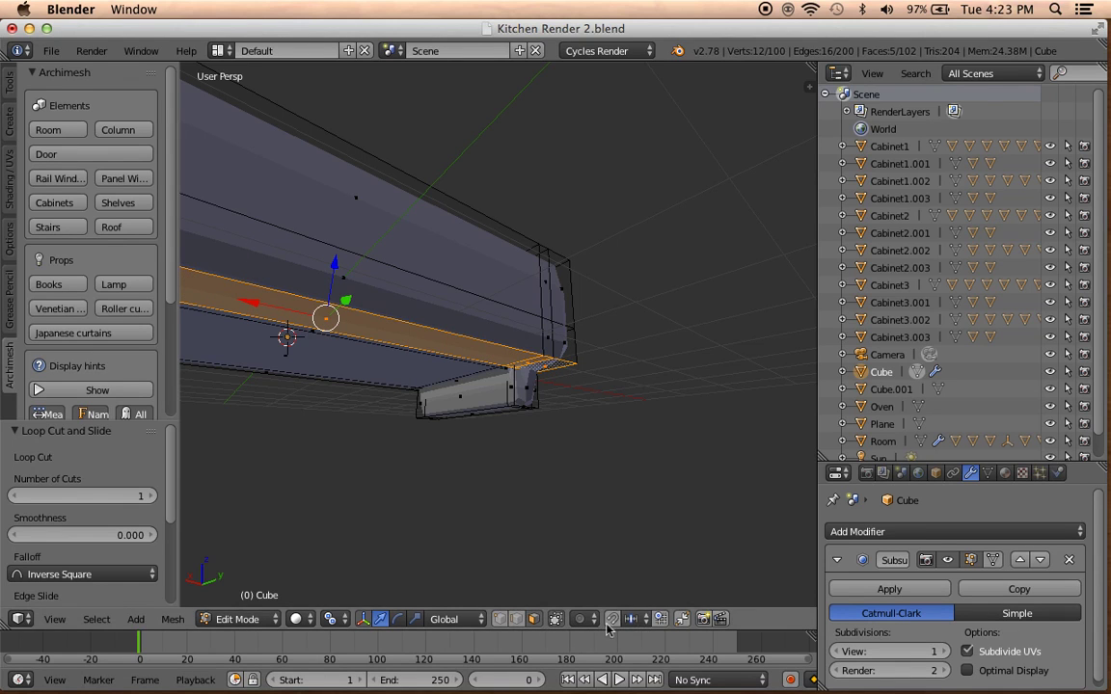
click(648, 622)
click(680, 538)
mouse_move(680, 530)
middle_down()
mouse_move(632, 465)
mouse_move(650, 424)
middle_up()
Extrude the selected underside strip downward along Z.
key(e)
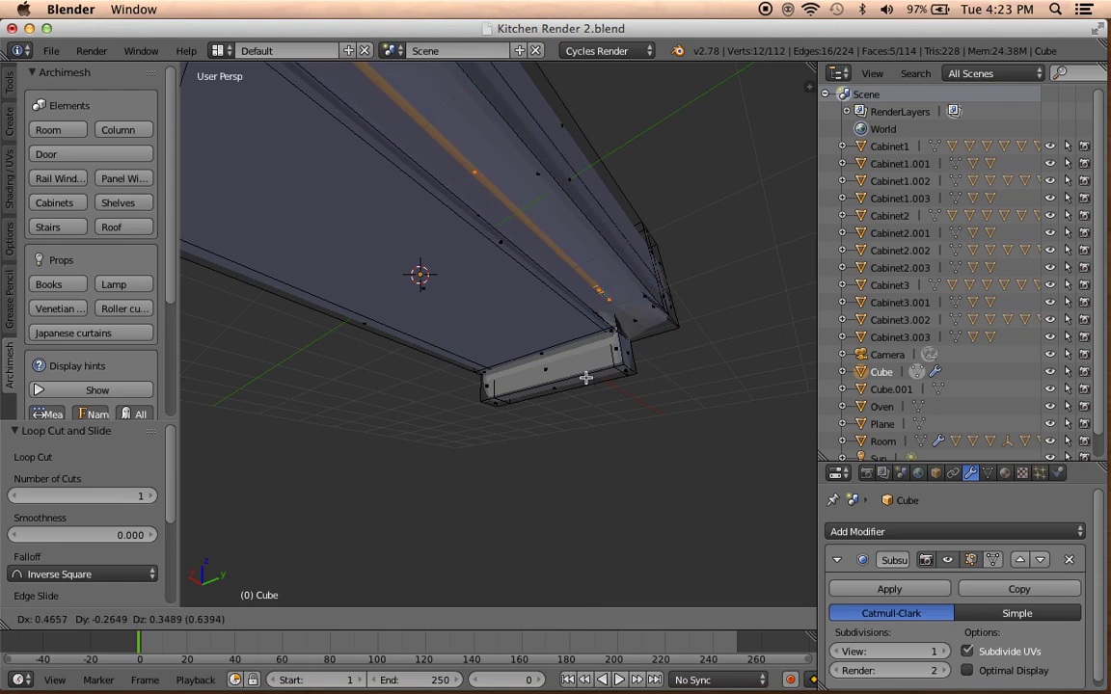
key(z)
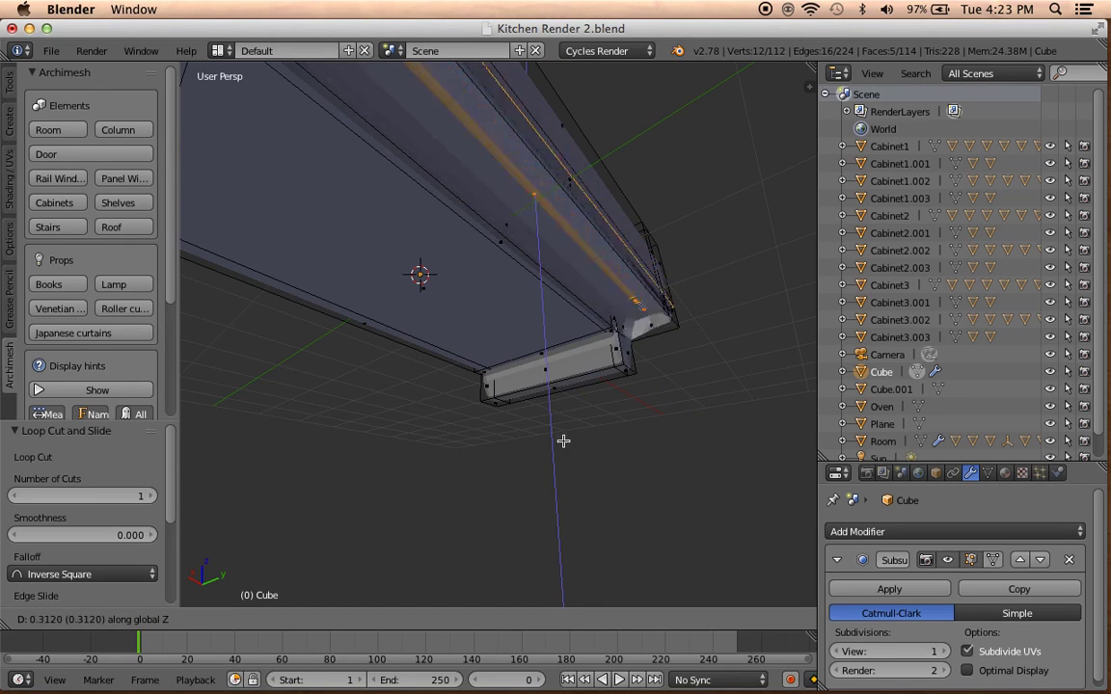
key(Escape)
key(ctrl+z)
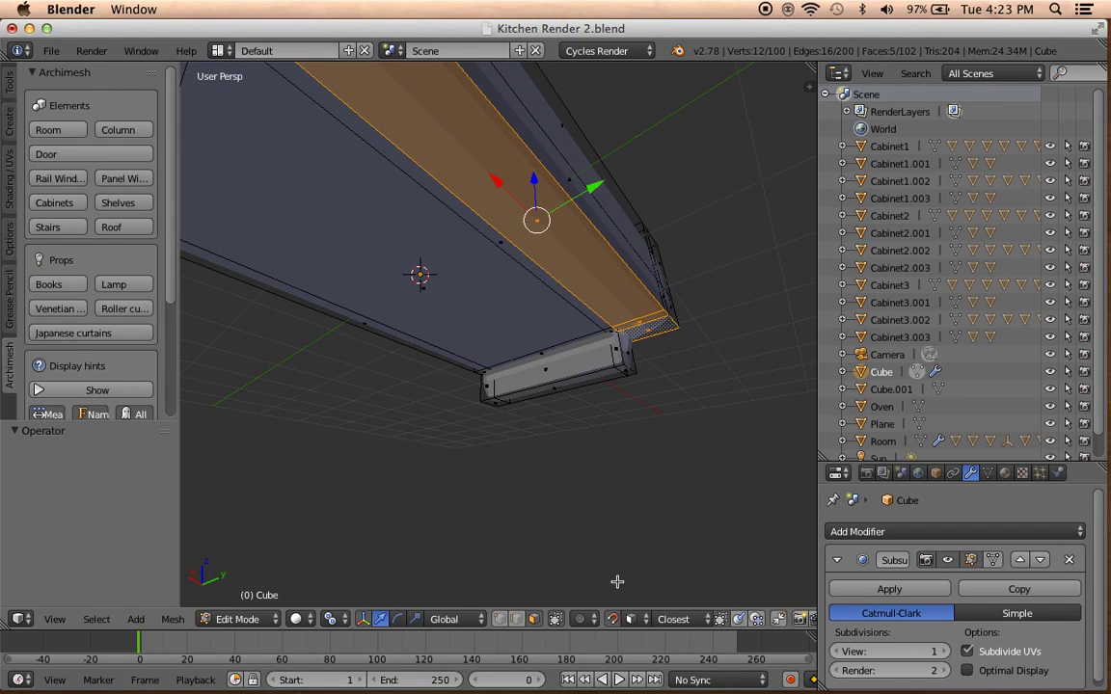
key(e)
key(z)
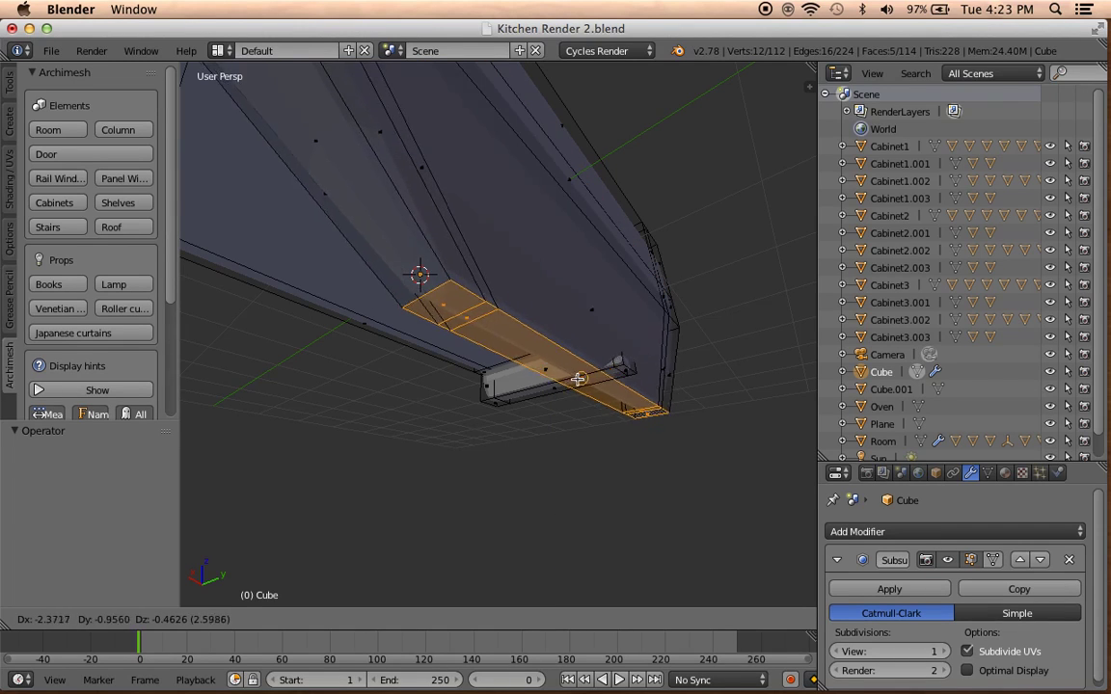
click(577, 379)
middle_drag(578, 385, 697, 454)
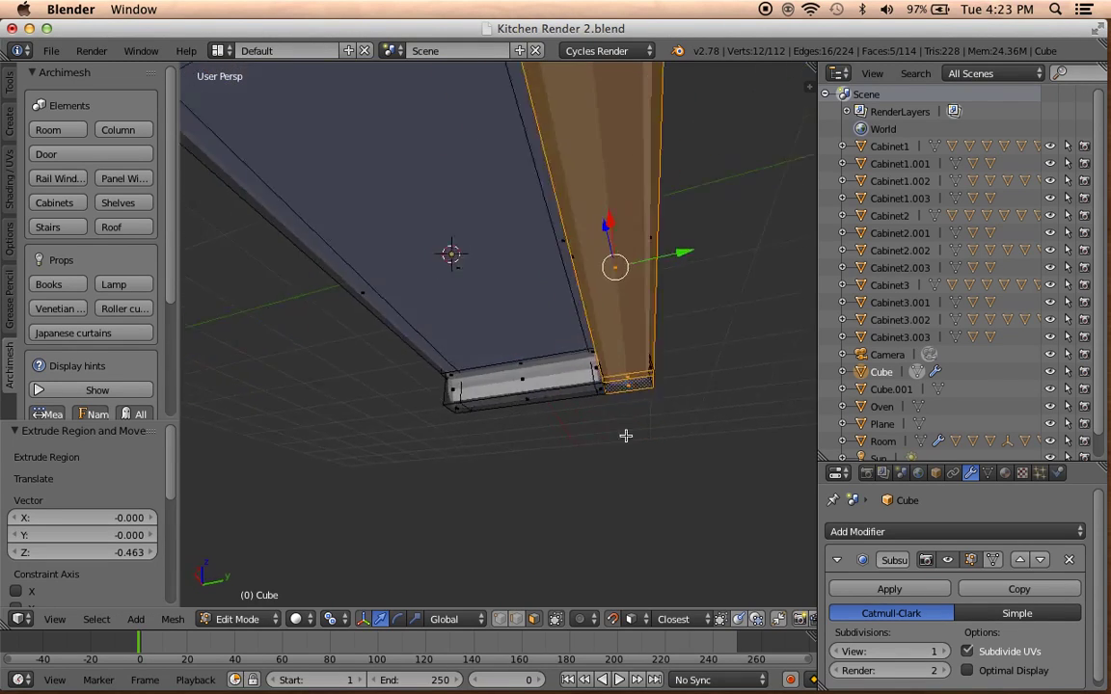
Remove doubles on the whole mesh, merging 4 vertices, then return to Object Mode.
key(a)
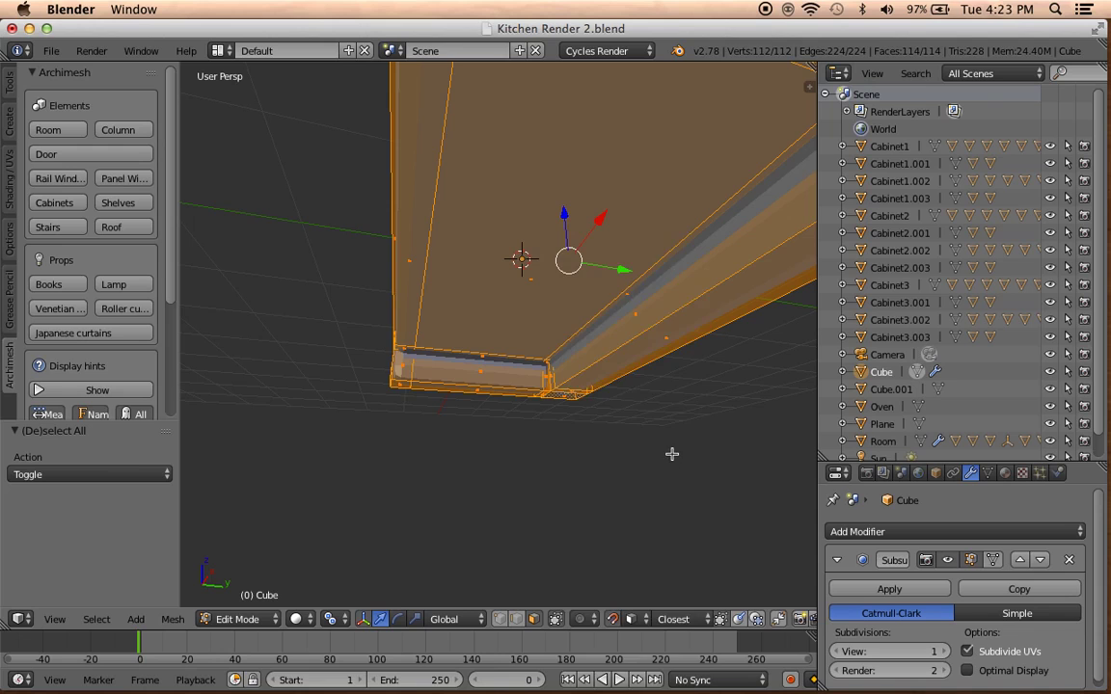
key(w)
click(622, 335)
scroll(619, 373, down, 3)
key(a)
mouse_move(619, 373)
middle_down()
mouse_move(451, 424)
mouse_move(583, 385)
mouse_move(701, 417)
mouse_move(633, 414)
mouse_move(601, 353)
middle_up()
key(Tab)
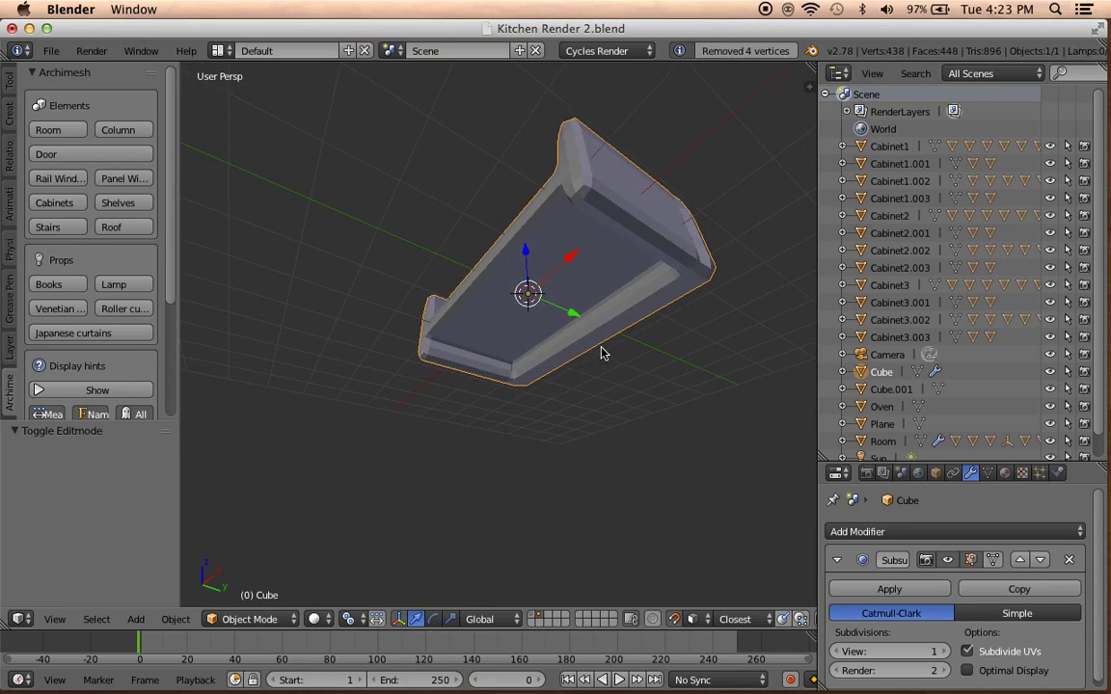
In Edit Mode, select several underside and side-strip faces, then clear the selection and exit.
key(Tab)
right_click(560, 301)
scroll(560, 301, up, 3)
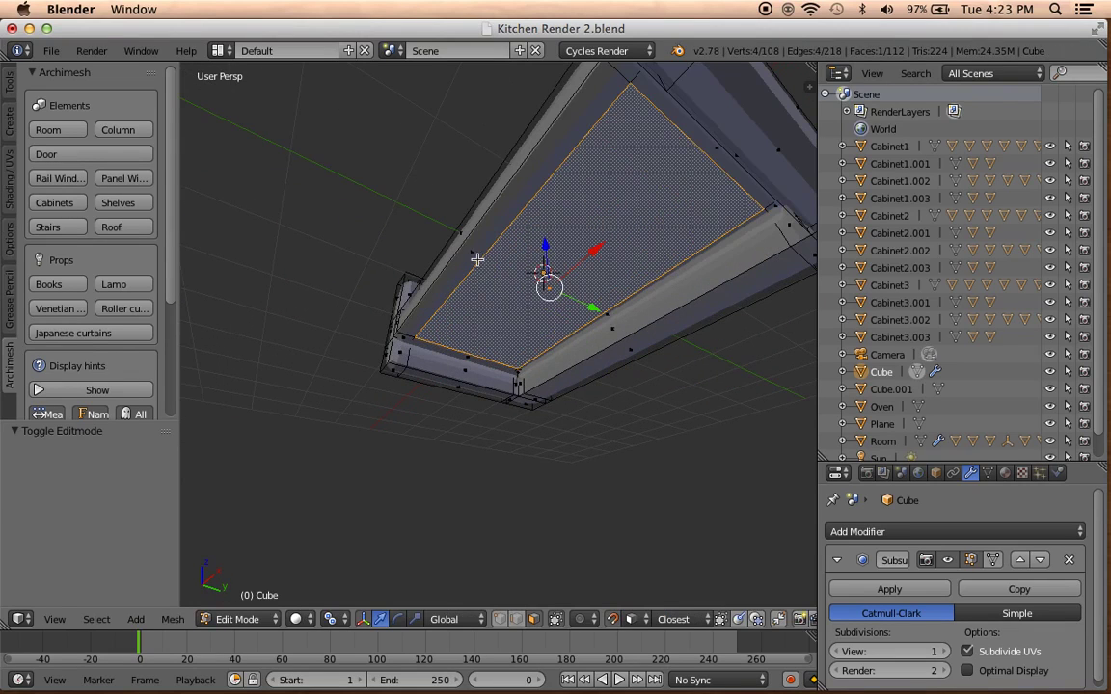
alt+shift+right_click(553, 403)
right_click(471, 246)
shift+right_click(484, 308)
mouse_move(483, 308)
middle_down()
mouse_move(441, 330)
mouse_move(516, 345)
mouse_move(463, 328)
middle_up()
scroll(598, 367, up, 2)
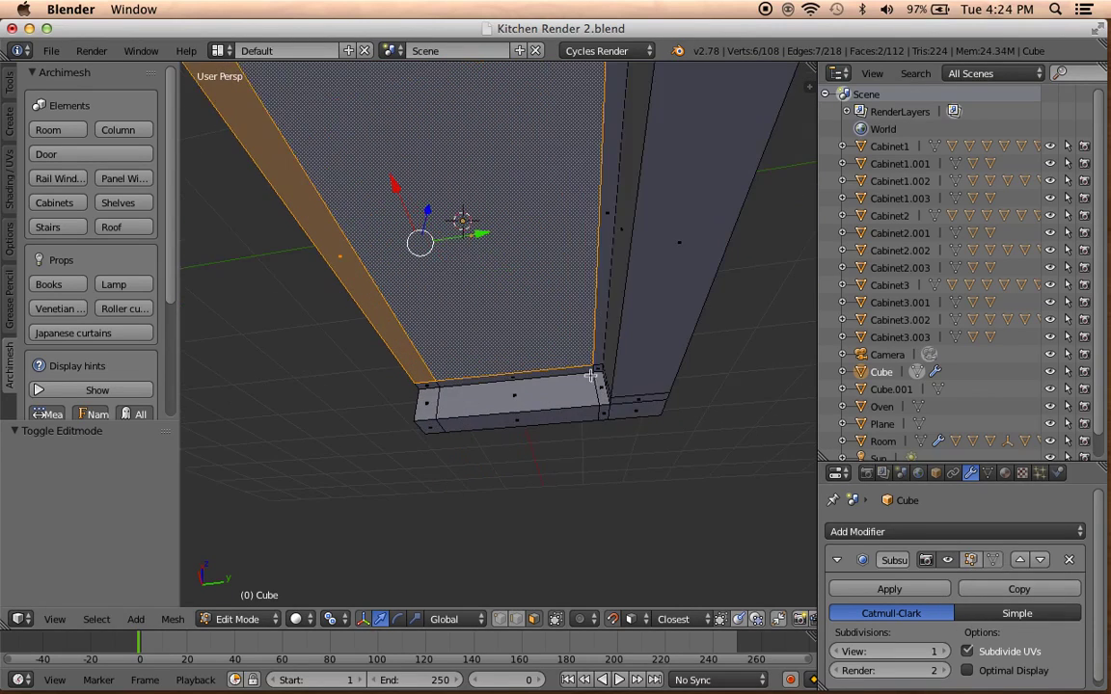
middle_drag(583, 358, 599, 367)
shift+right_click(602, 338)
shift+right_click(426, 383)
mouse_move(522, 300)
middle_down()
mouse_move(543, 355)
mouse_move(543, 409)
mouse_move(506, 389)
mouse_move(644, 477)
mouse_move(518, 483)
mouse_move(540, 491)
mouse_move(540, 528)
mouse_move(496, 526)
middle_up()
scroll(543, 409, down, 4)
key(a)
key(Tab)
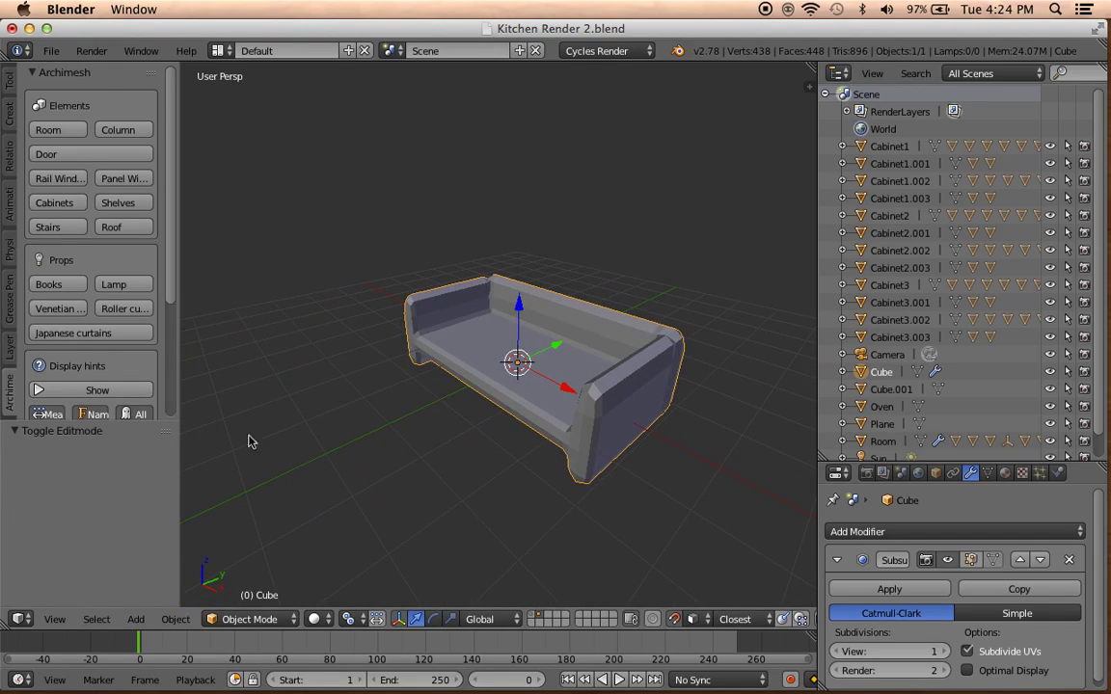
Raise the Subdivision Surface viewport level from 1 to 2 and show it in Edit Mode.
click(945, 652)
mouse_move(360, 484)
middle_down()
mouse_move(493, 437)
mouse_move(409, 426)
middle_up()
mouse_move(289, 326)
middle_down()
mouse_move(217, 324)
mouse_move(781, 377)
mouse_move(550, 387)
mouse_move(675, 453)
middle_up()
key(Tab)
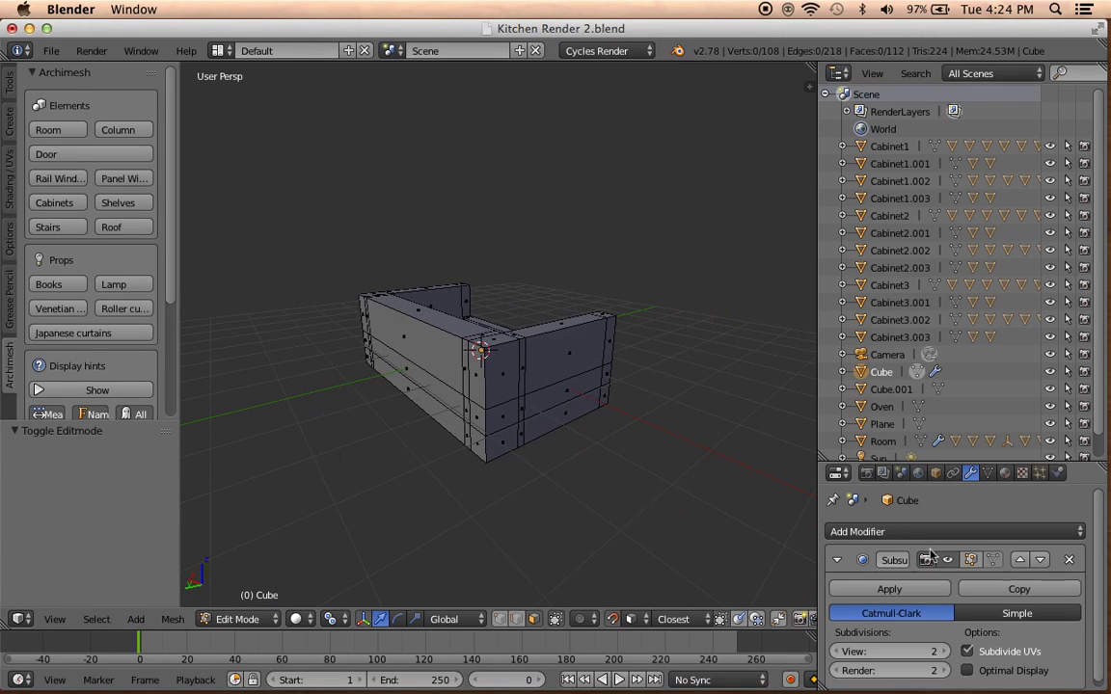
click(970, 560)
Remove doubles on the whole mesh, raising merge distance to 0.140, then settling on 0.130.
scroll(478, 439, up, 1)
scroll(480, 438, up, 4)
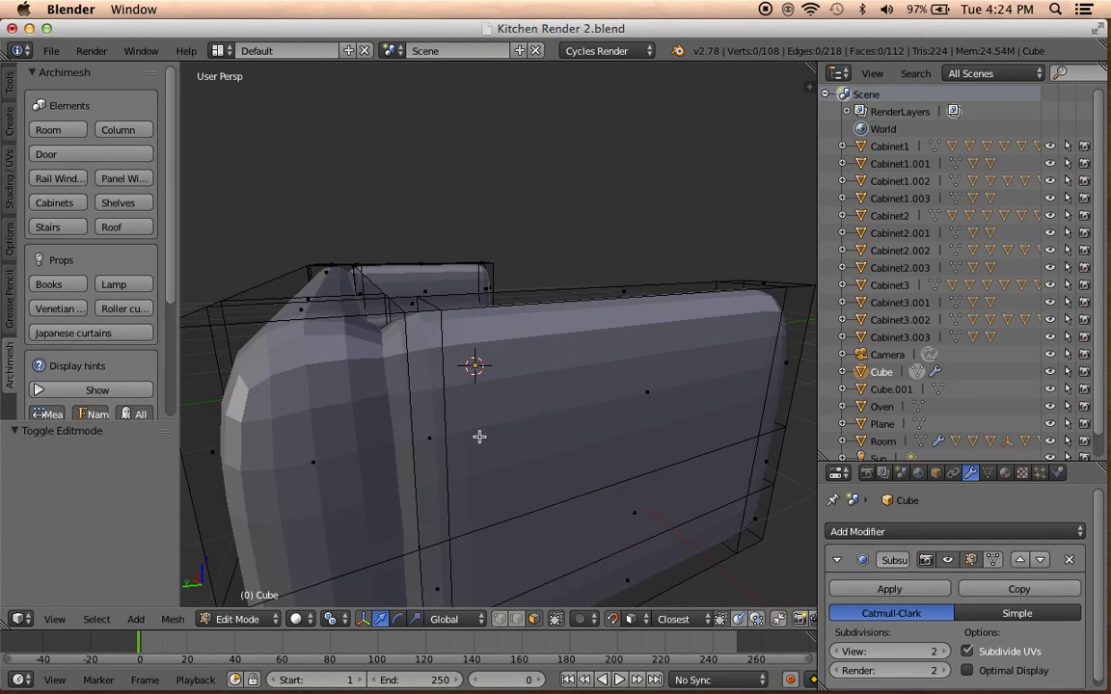
middle_drag(470, 442, 478, 448)
key(a)
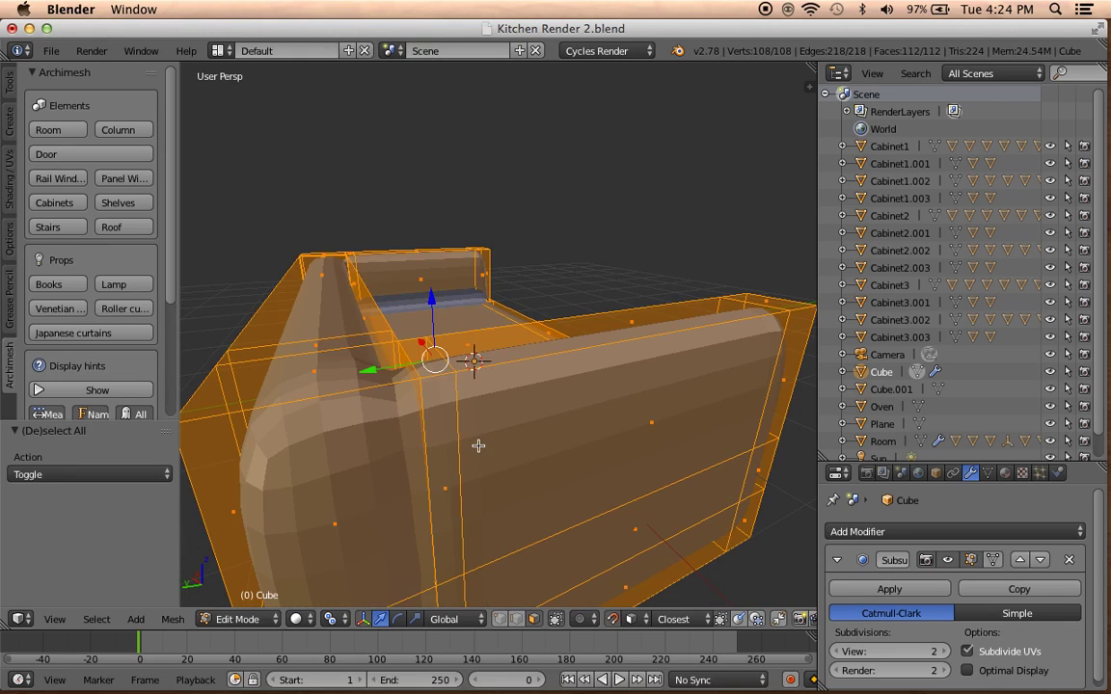
key(w)
click(466, 336)
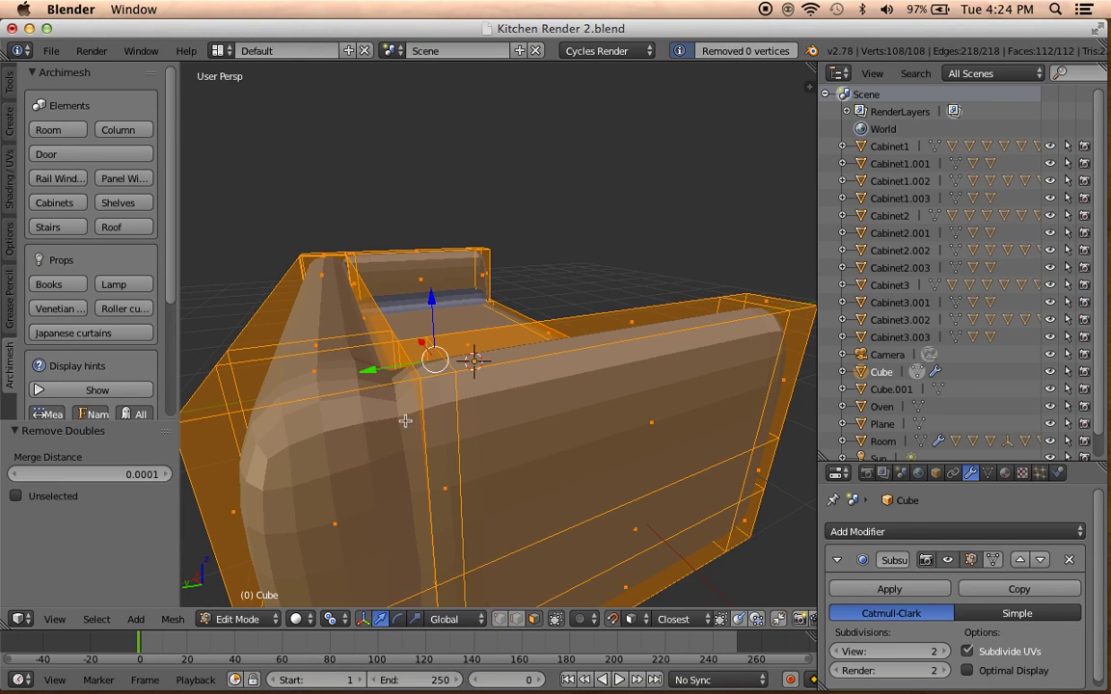
click(168, 476)
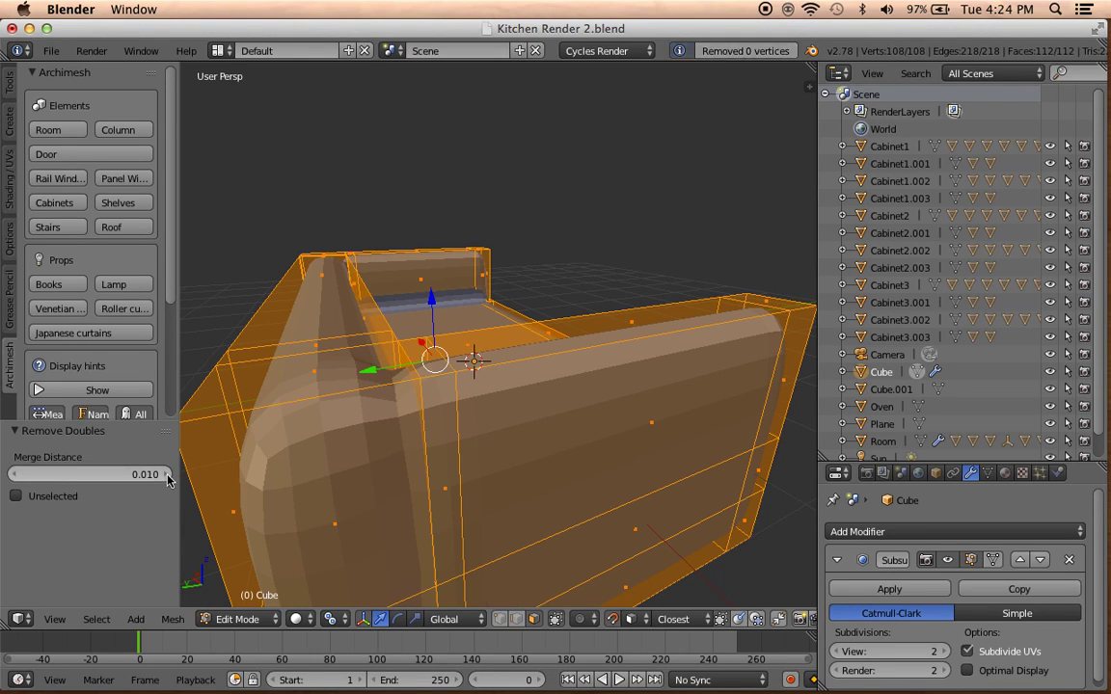
click(167, 475)
click(168, 476)
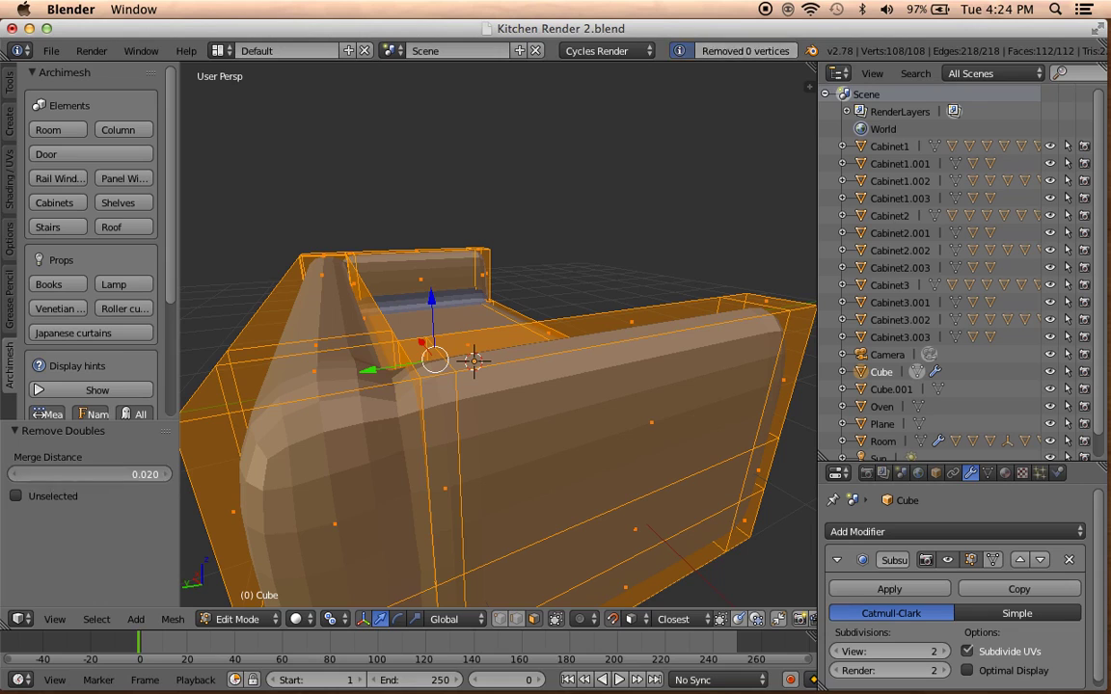
click(168, 475)
click(168, 475)
click(168, 475)
click(168, 475)
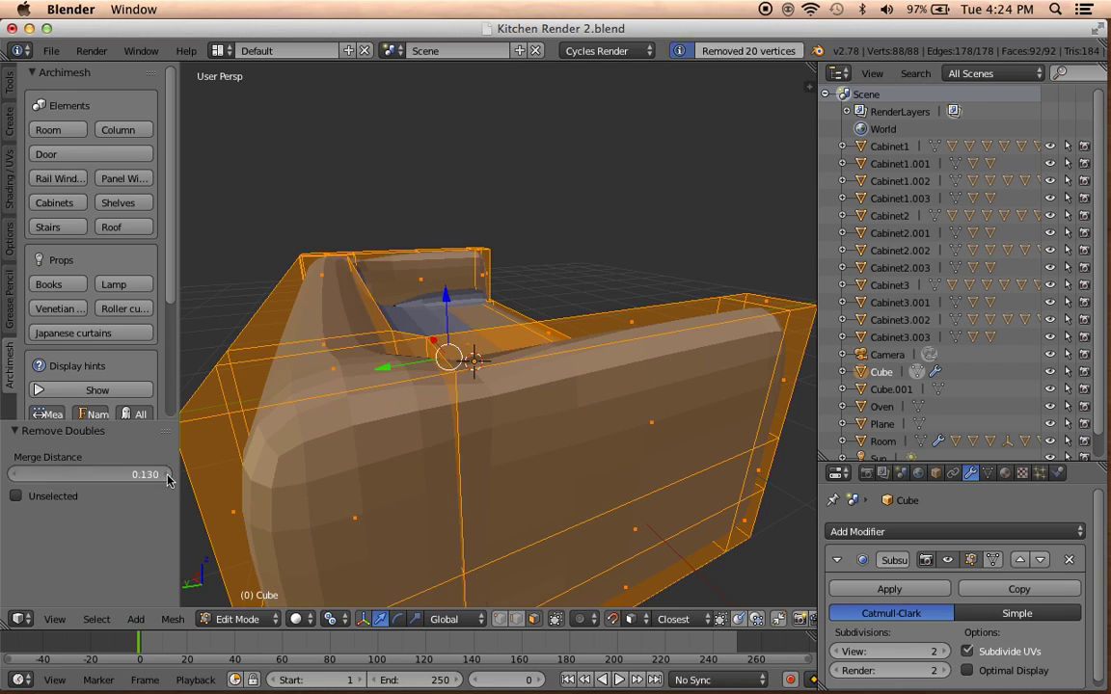
click(168, 476)
click(12, 475)
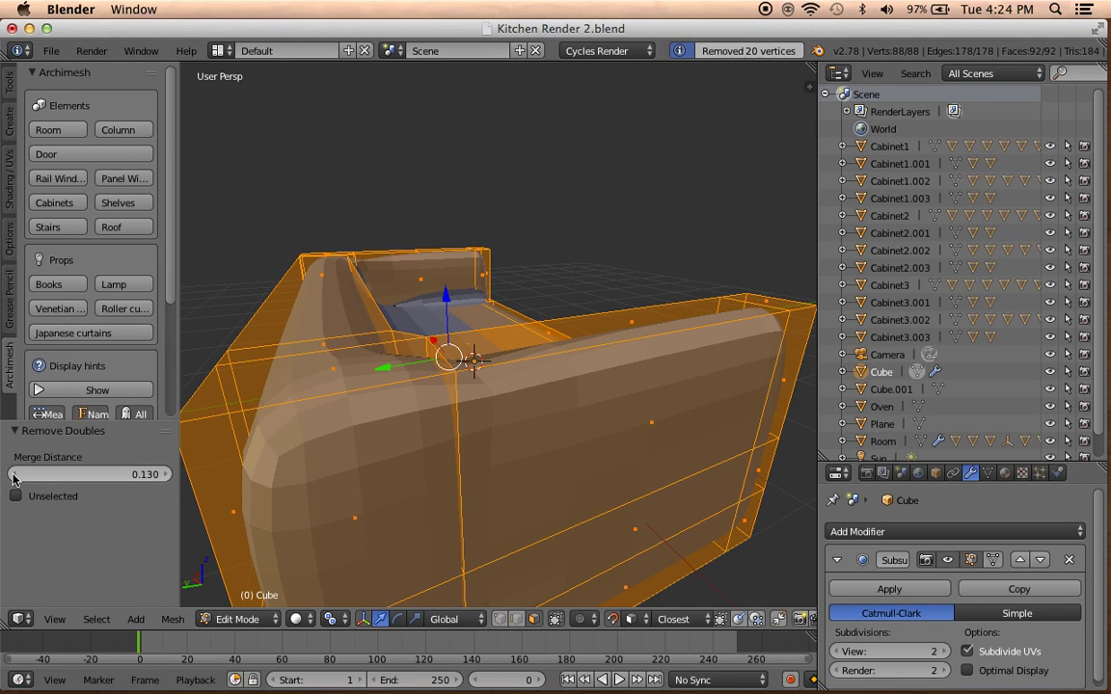
scroll(404, 454, down, 3)
middle_drag(404, 454, 411, 454)
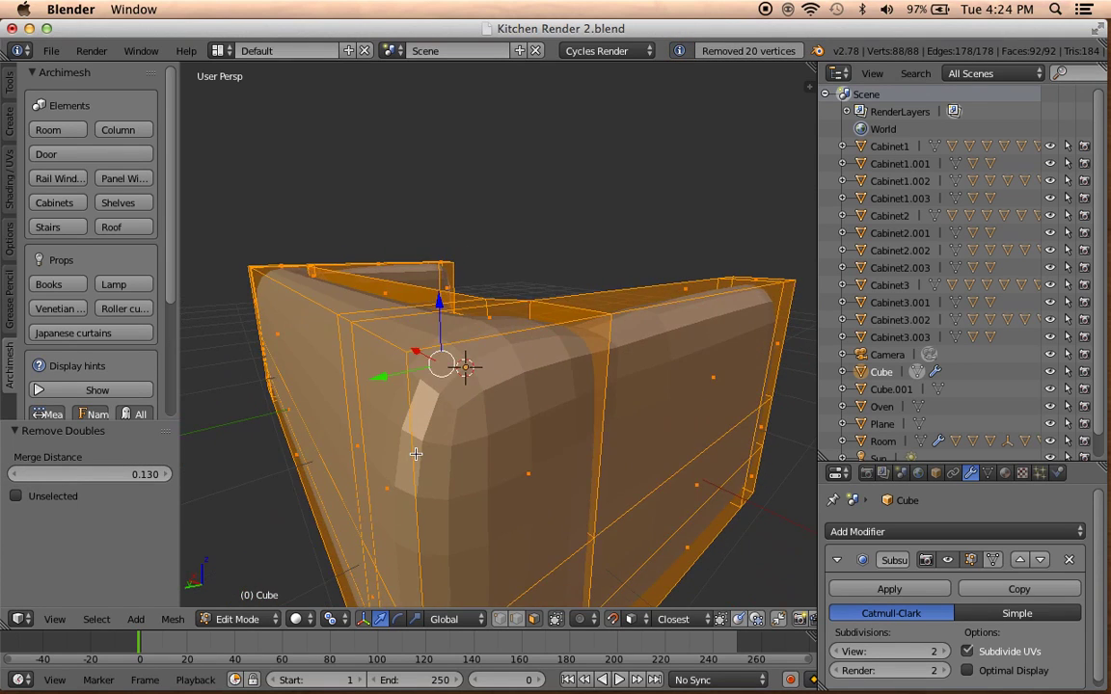
scroll(416, 455, down, 2)
key(Tab)
Add an extra edge loop on the sofa's left part.
mouse_move(534, 454)
middle_down()
mouse_move(291, 461)
mouse_move(463, 457)
middle_up()
key(Tab)
scroll(454, 354, up, 2)
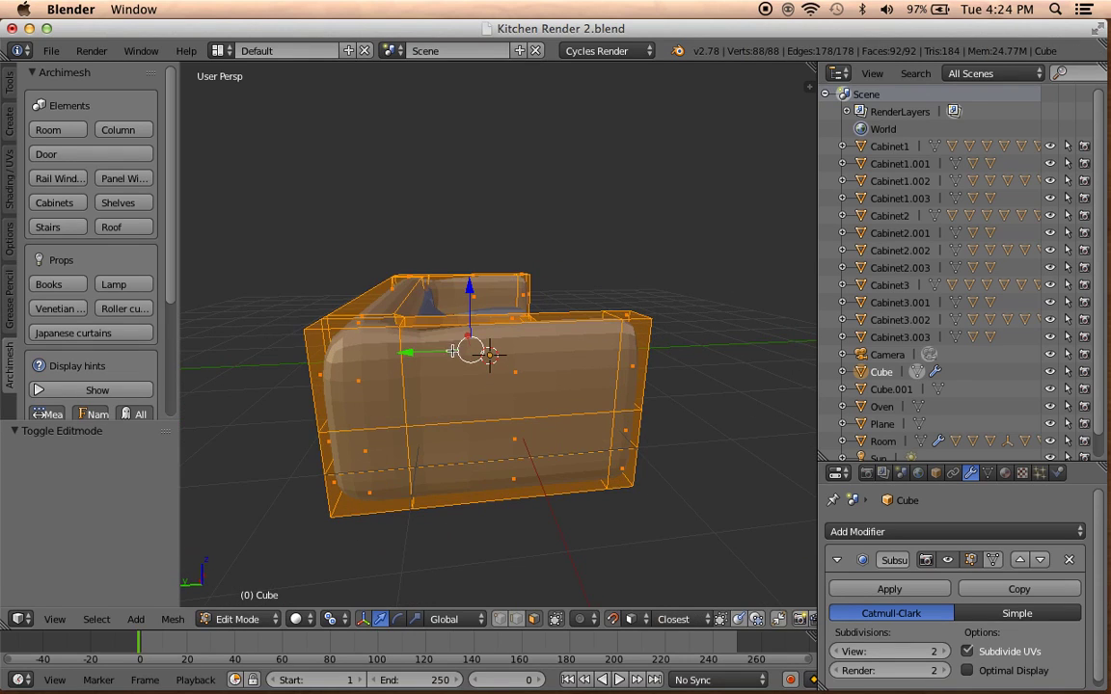
click(411, 399)
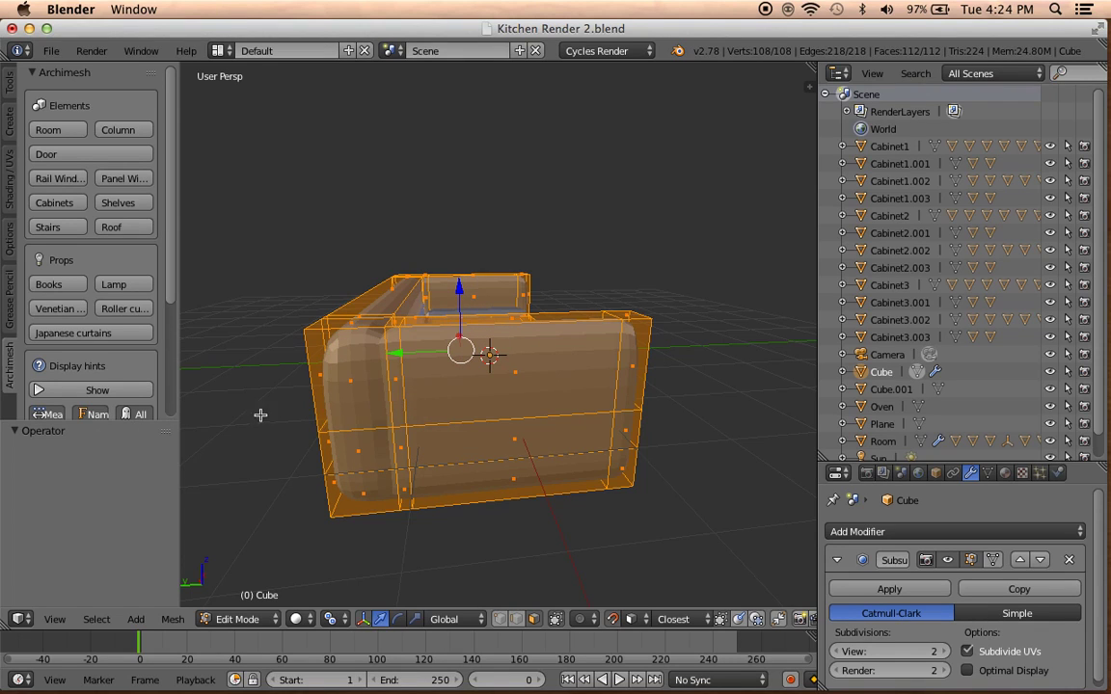
Remove doubles again, stepping the merge distance up to 0.190.
key(w)
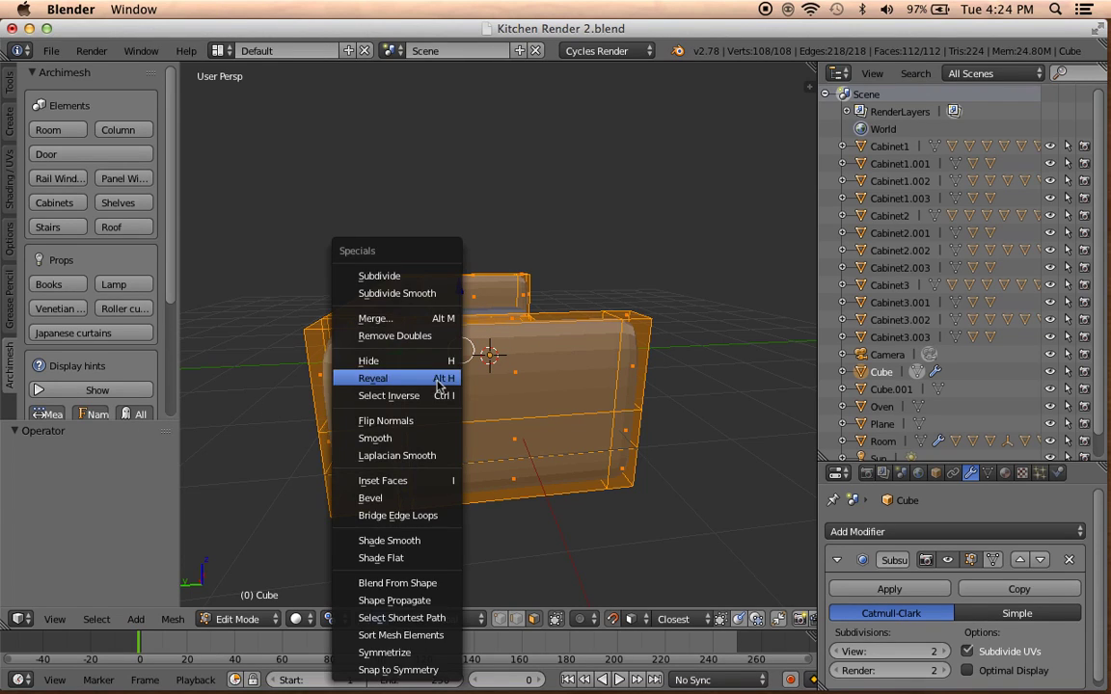
click(425, 299)
click(170, 475)
click(170, 475)
click(170, 474)
click(170, 475)
click(170, 474)
click(169, 474)
mouse_move(221, 461)
middle_down()
mouse_move(548, 498)
mouse_move(507, 494)
mouse_move(472, 464)
middle_up()
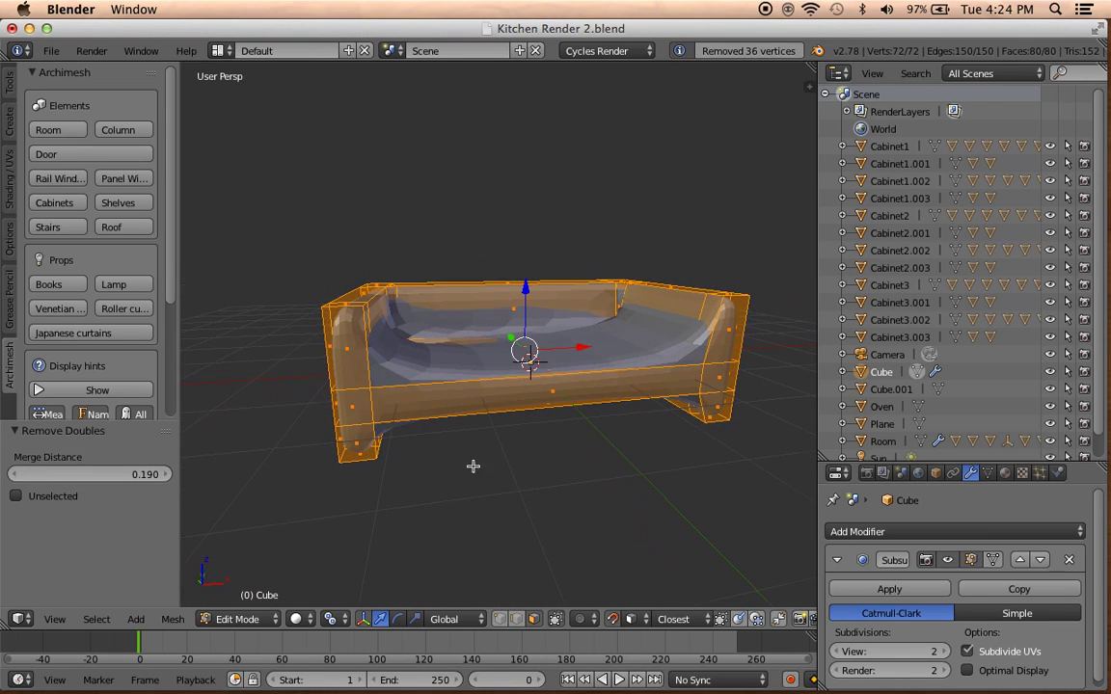
Retune the merge distance from 0.100 up to 0.140, settling on 0.130, then exit Edit Mode.
click(13, 474)
click(14, 474)
click(14, 475)
click(13, 475)
click(13, 475)
click(13, 475)
click(14, 475)
click(14, 474)
click(13, 474)
click(13, 475)
middle_drag(243, 490, 453, 486)
scroll(339, 465, up, 2)
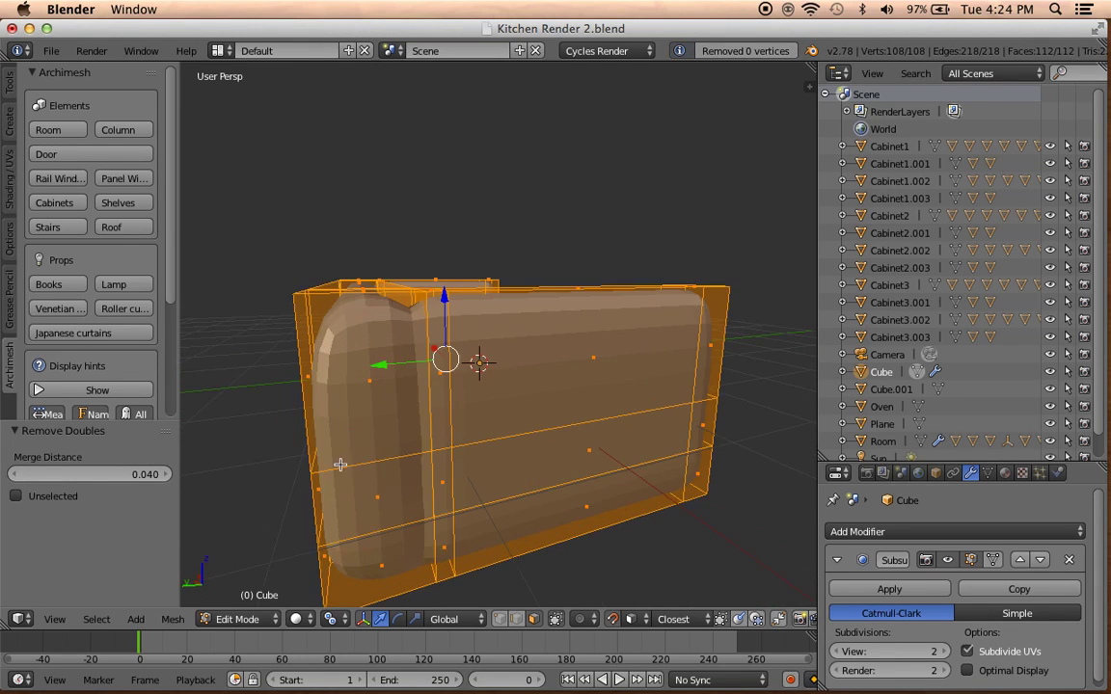
click(165, 475)
click(166, 475)
click(166, 475)
click(166, 475)
click(166, 474)
click(166, 474)
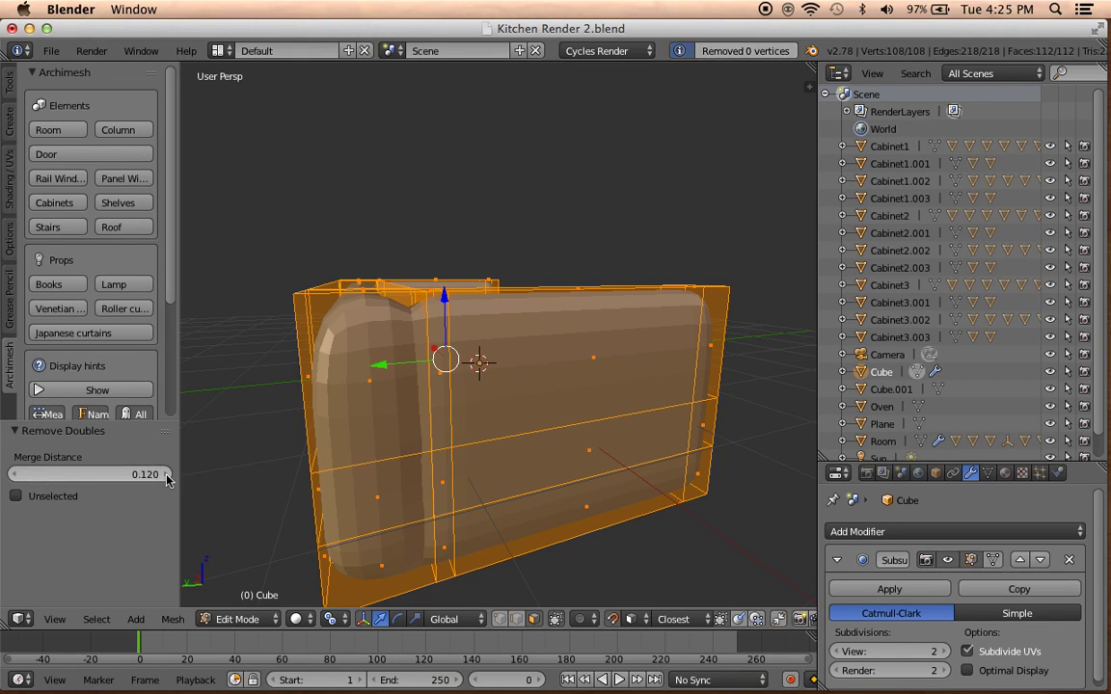
click(166, 475)
click(166, 475)
click(166, 475)
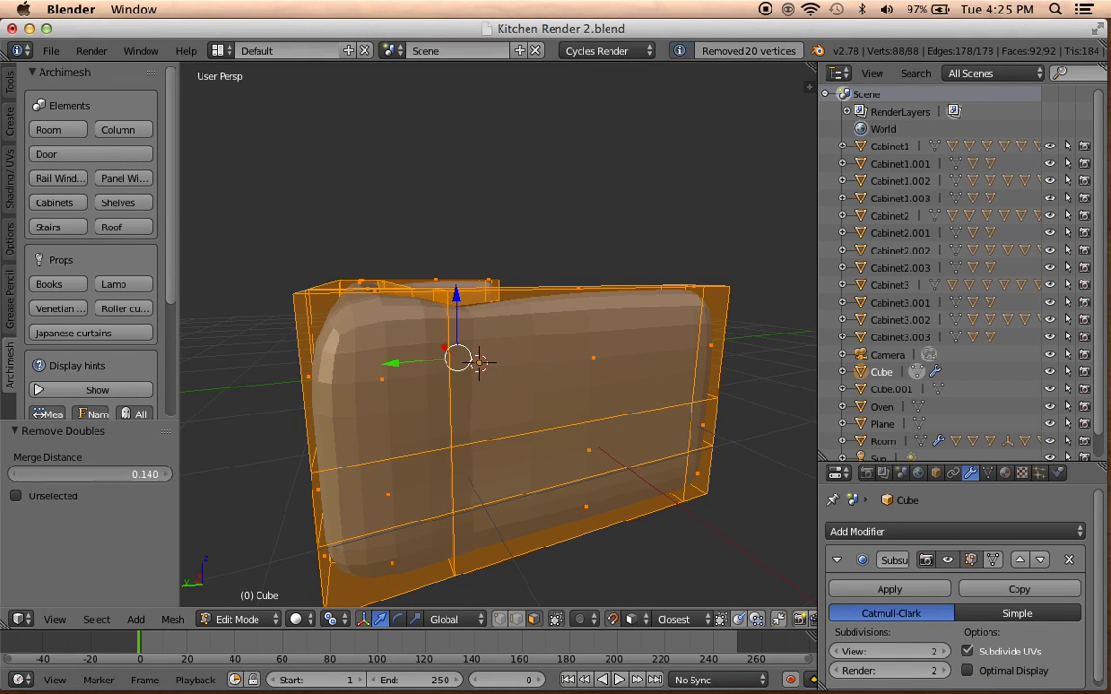
click(14, 474)
click(14, 474)
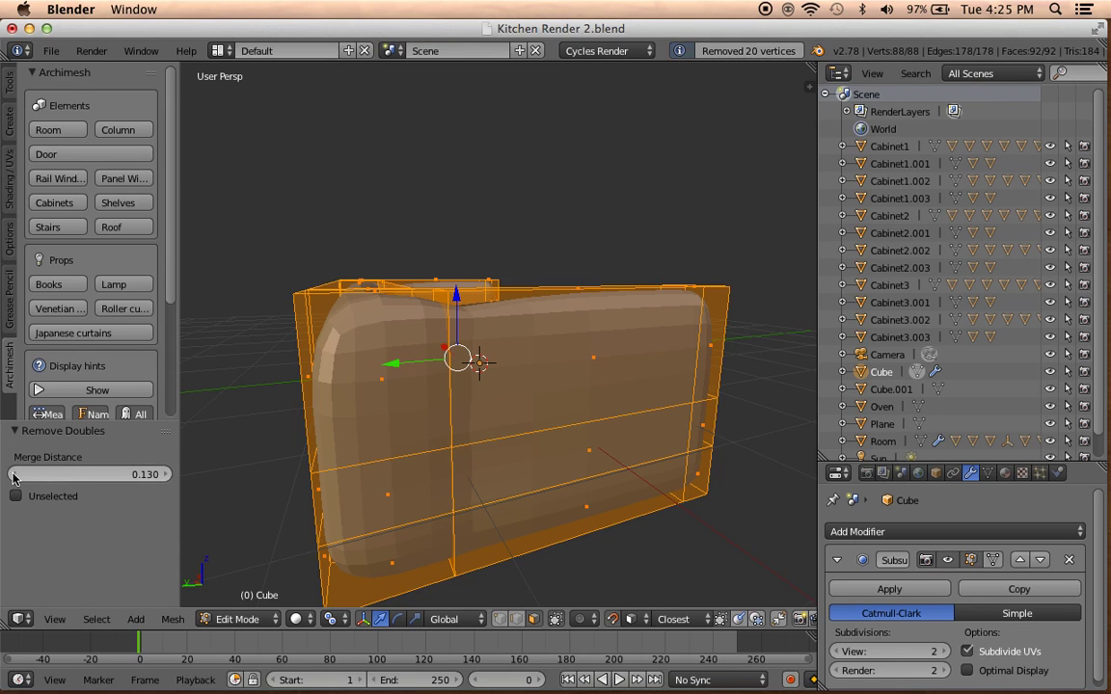
mouse_move(461, 461)
middle_down()
mouse_move(378, 497)
mouse_move(368, 437)
middle_up()
key(Tab)
Set subdivision level 2 with Ctrl+2, remove 20 doubles at merge distance 0.120, and exit Edit Mode.
mouse_move(553, 466)
middle_down()
mouse_move(363, 478)
mouse_move(519, 465)
middle_up()
key(ctrl+2)
key(Tab)
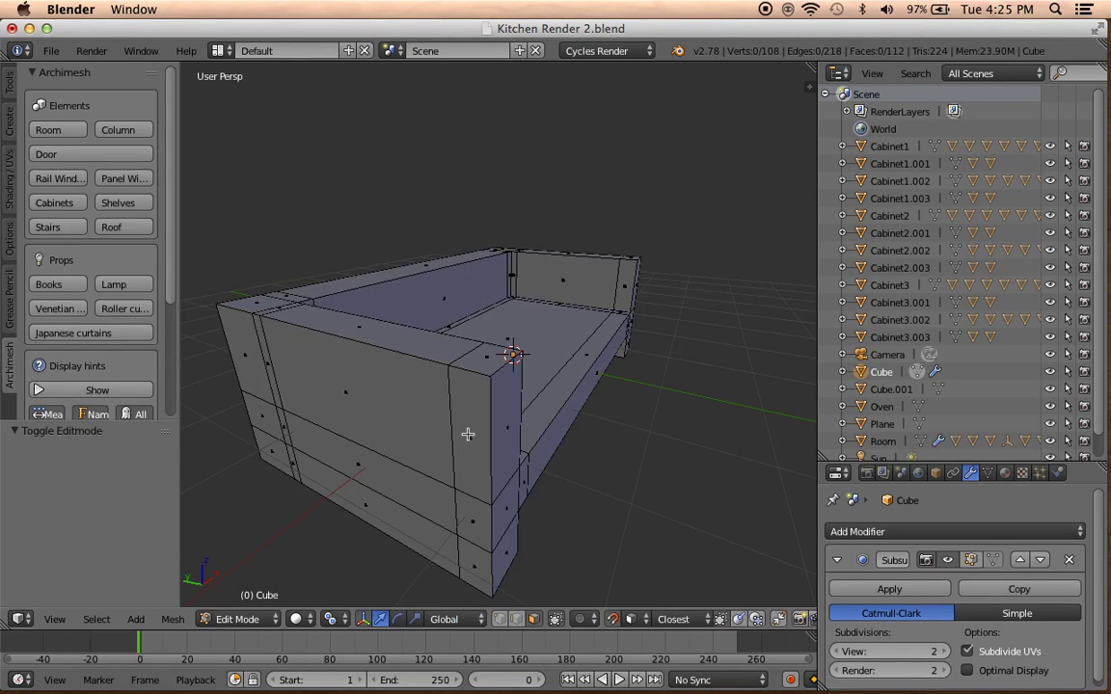
key(a)
key(w)
click(455, 336)
middle_drag(459, 379, 496, 373)
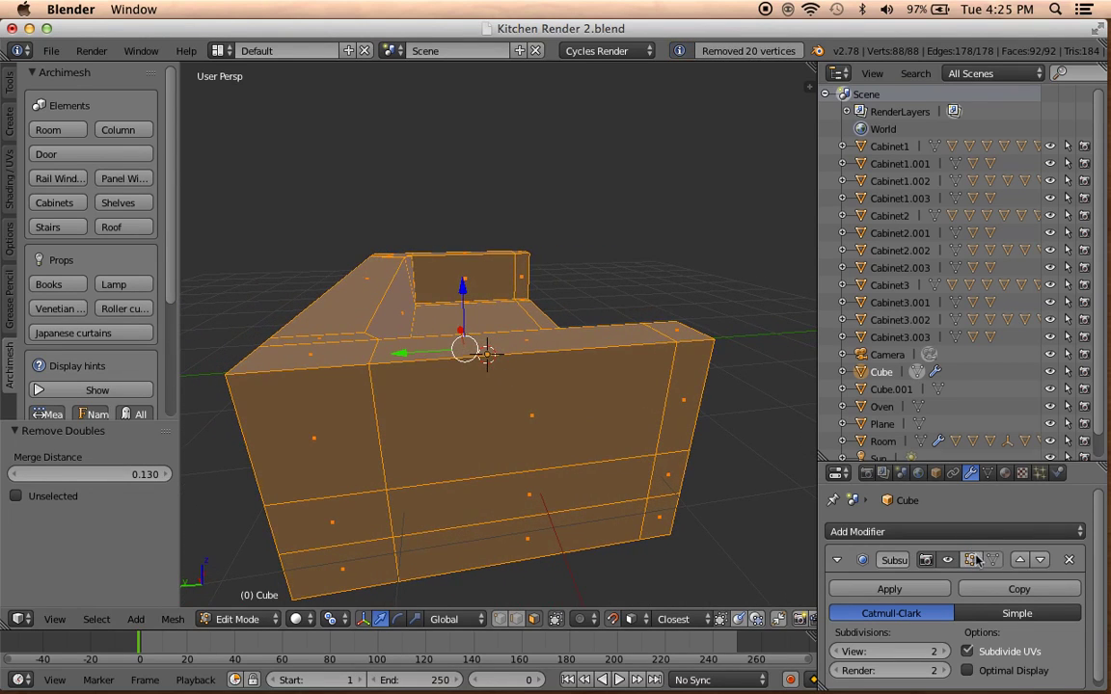
click(971, 560)
middle_drag(289, 550, 4, 544)
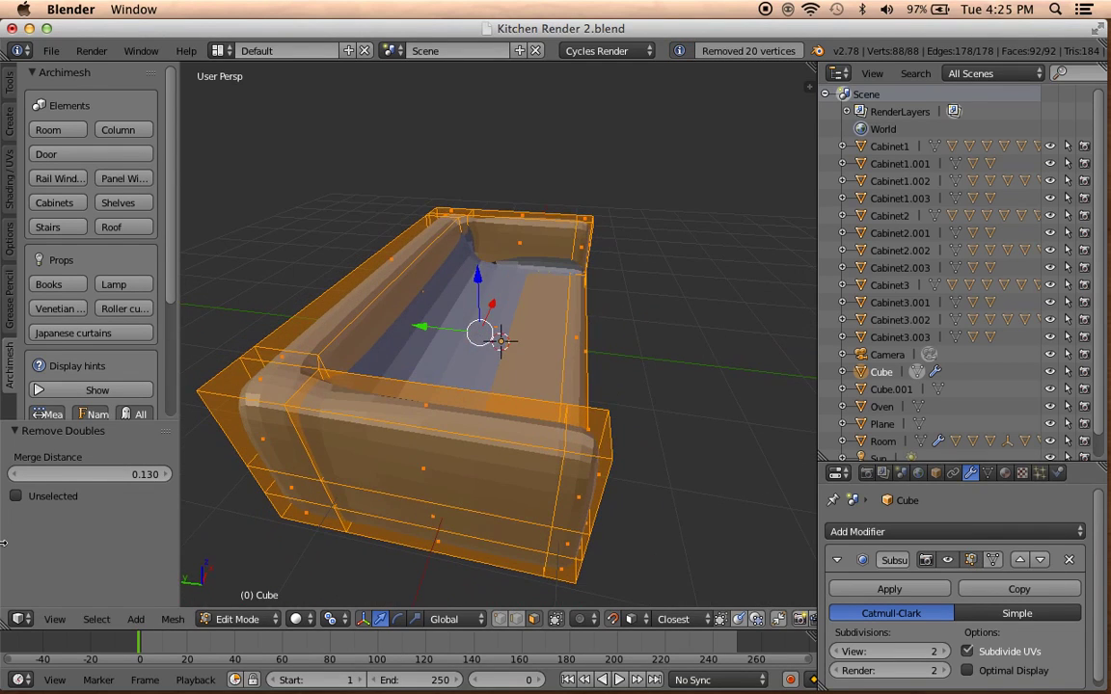
click(14, 474)
mouse_move(222, 429)
middle_down()
mouse_move(354, 472)
mouse_move(243, 464)
mouse_move(346, 445)
middle_up()
key(Tab)
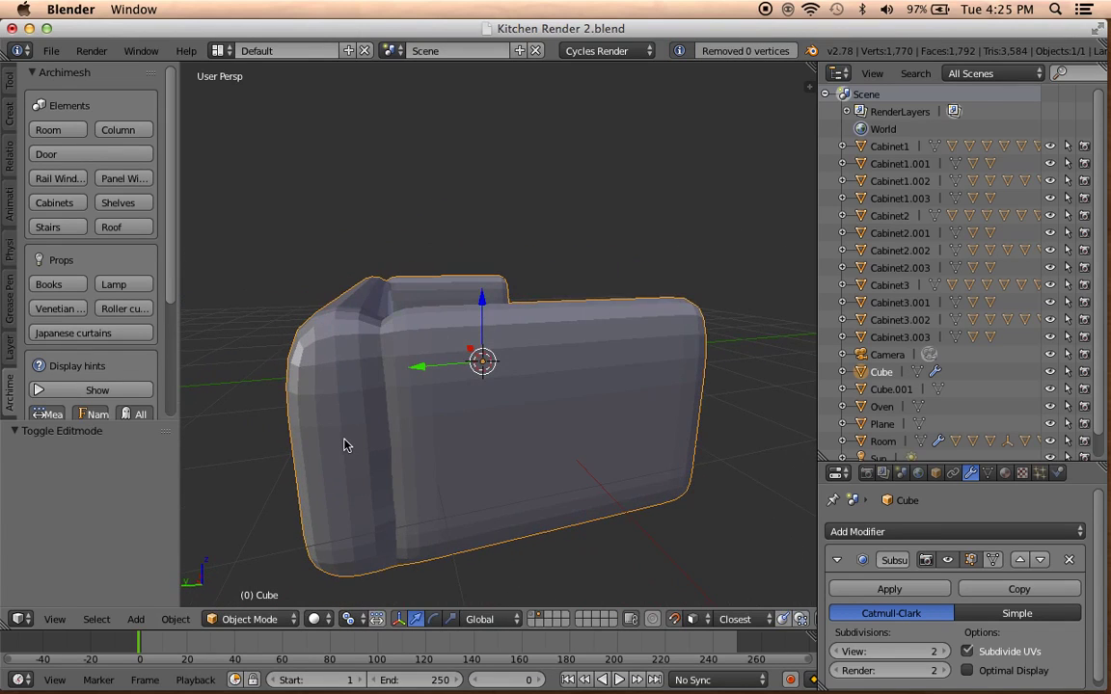
key(Tab)
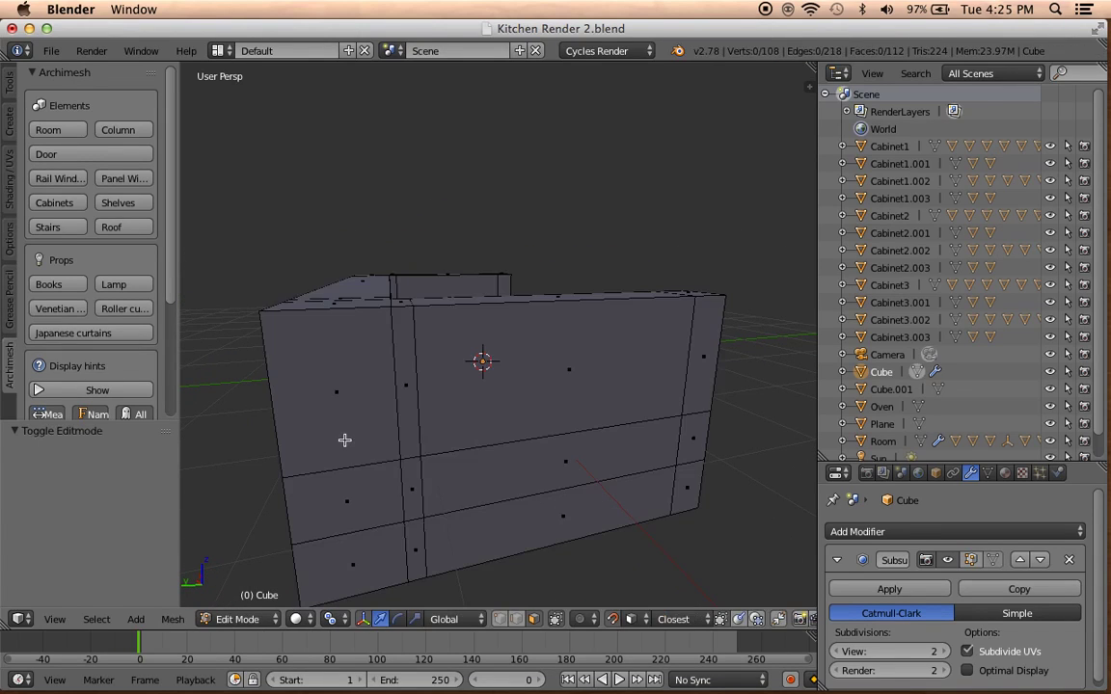
key(a)
key(w)
click(366, 257)
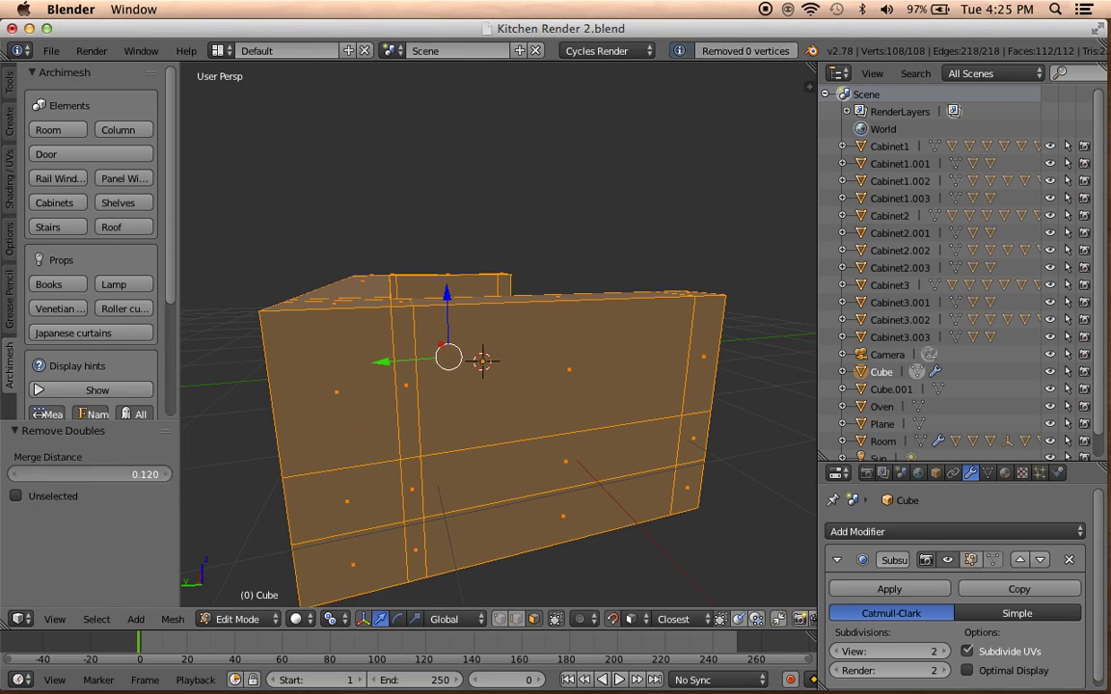
mouse_move(436, 442)
middle_down()
mouse_move(414, 468)
mouse_move(421, 441)
mouse_move(289, 467)
middle_up()
key(Tab)
key(Tab)
scroll(288, 467, up, 3)
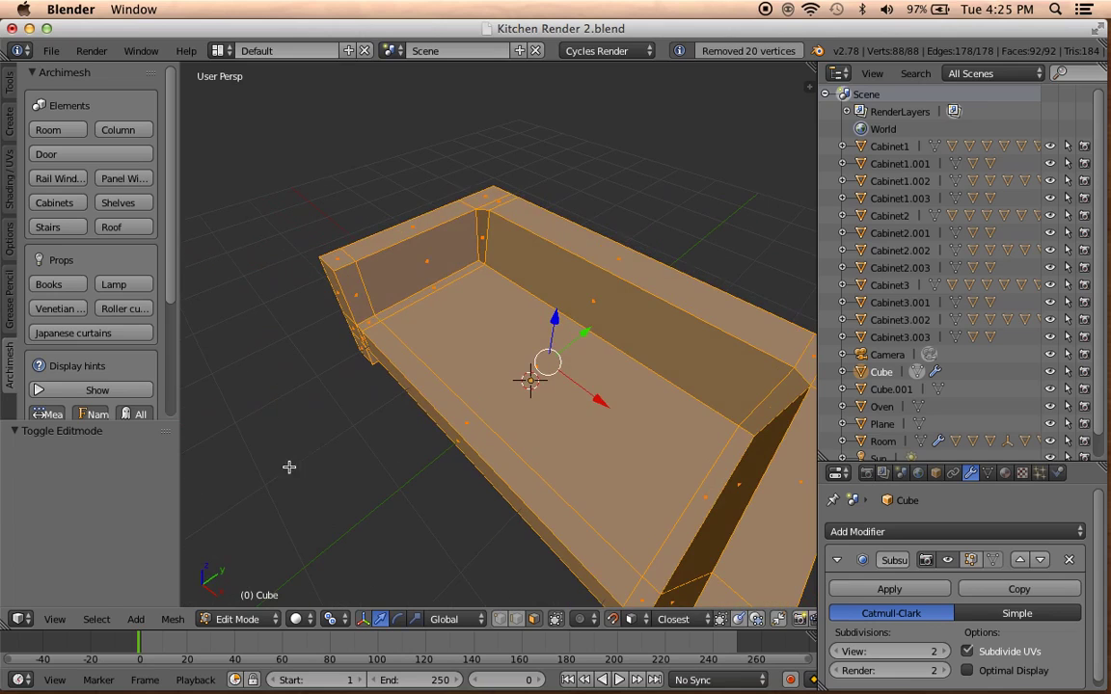
key(ctrl+r)
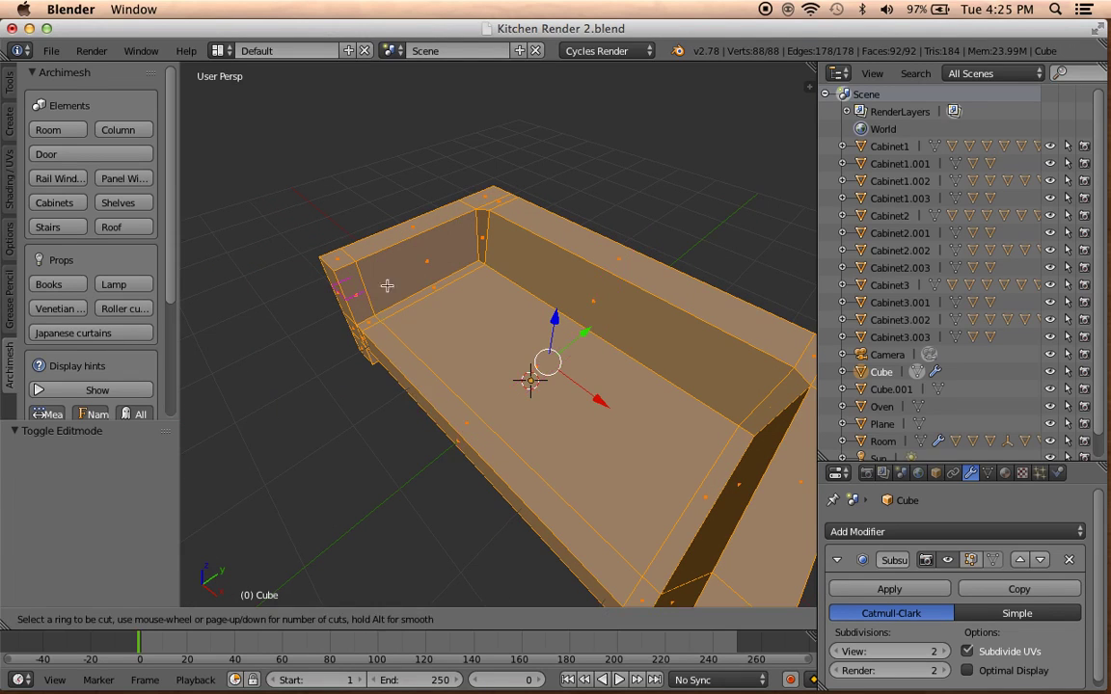
click(383, 293)
click(439, 240)
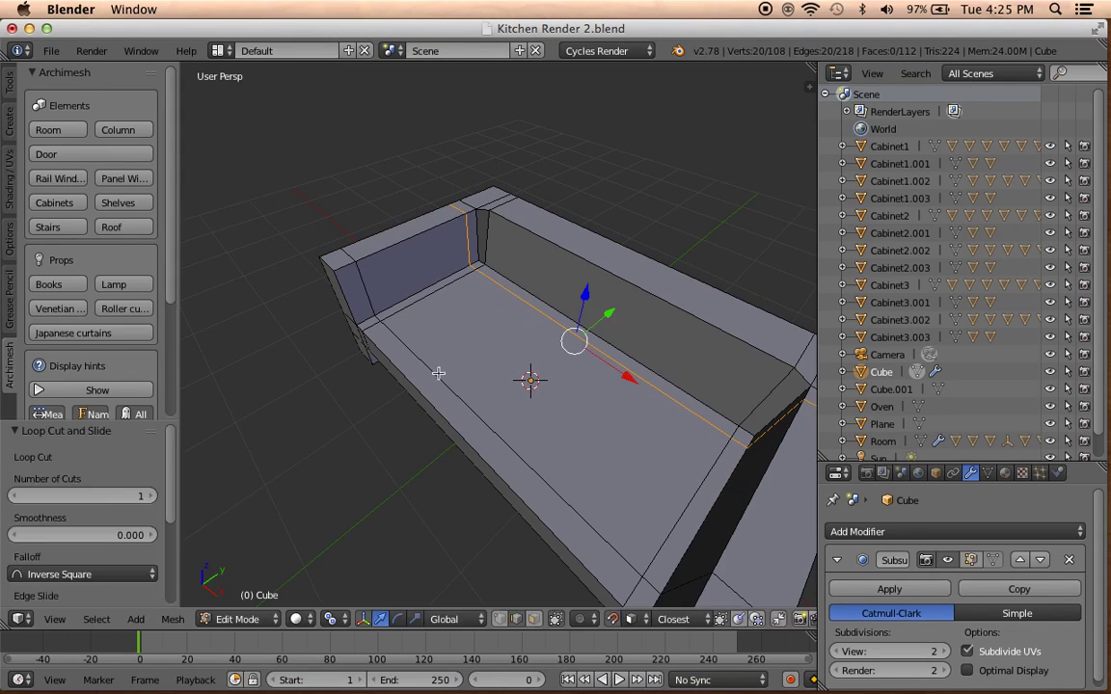
key(Tab)
scroll(491, 367, down, 4)
mouse_move(491, 366)
middle_down()
mouse_move(732, 347)
mouse_move(809, 303)
mouse_move(193, 322)
mouse_move(732, 311)
middle_up()
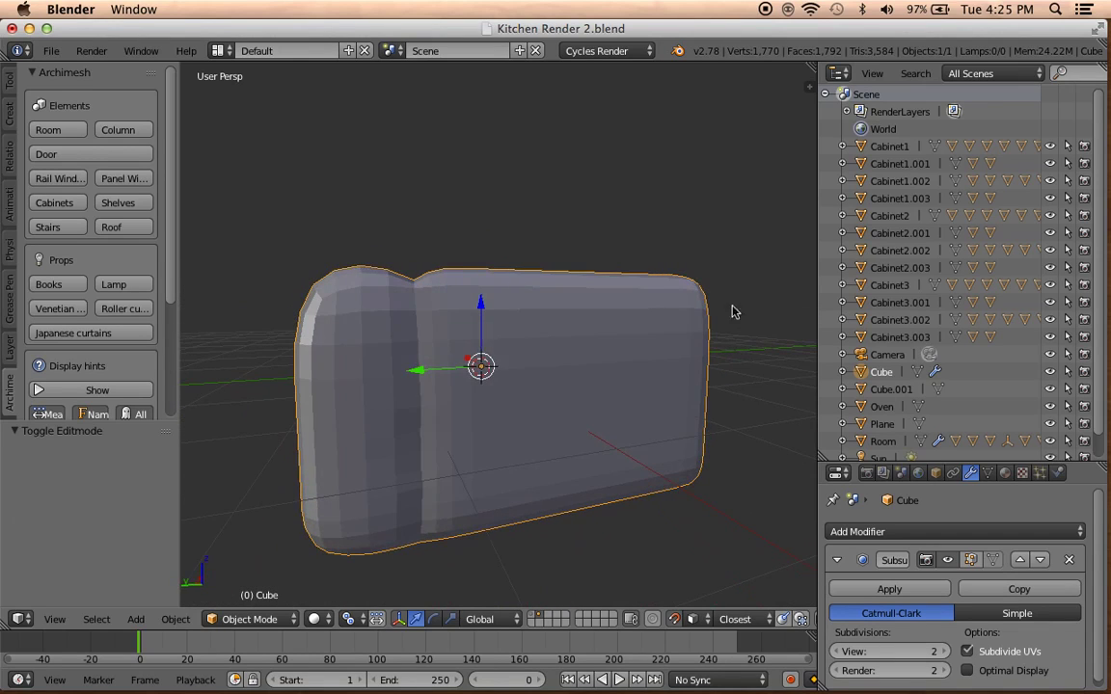
mouse_move(412, 350)
middle_down()
mouse_move(466, 347)
mouse_move(460, 355)
middle_up()
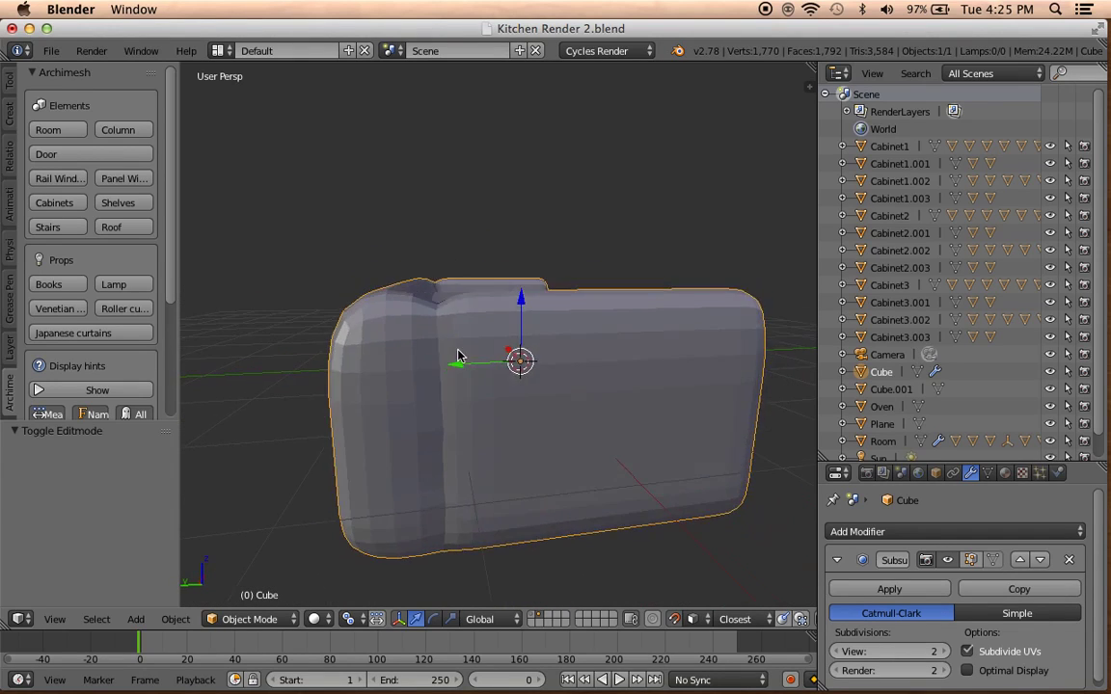
In Edit Mode, select front edges of the sofa cage and orbit to inspect the mesh.
key(Tab)
right_click(444, 433)
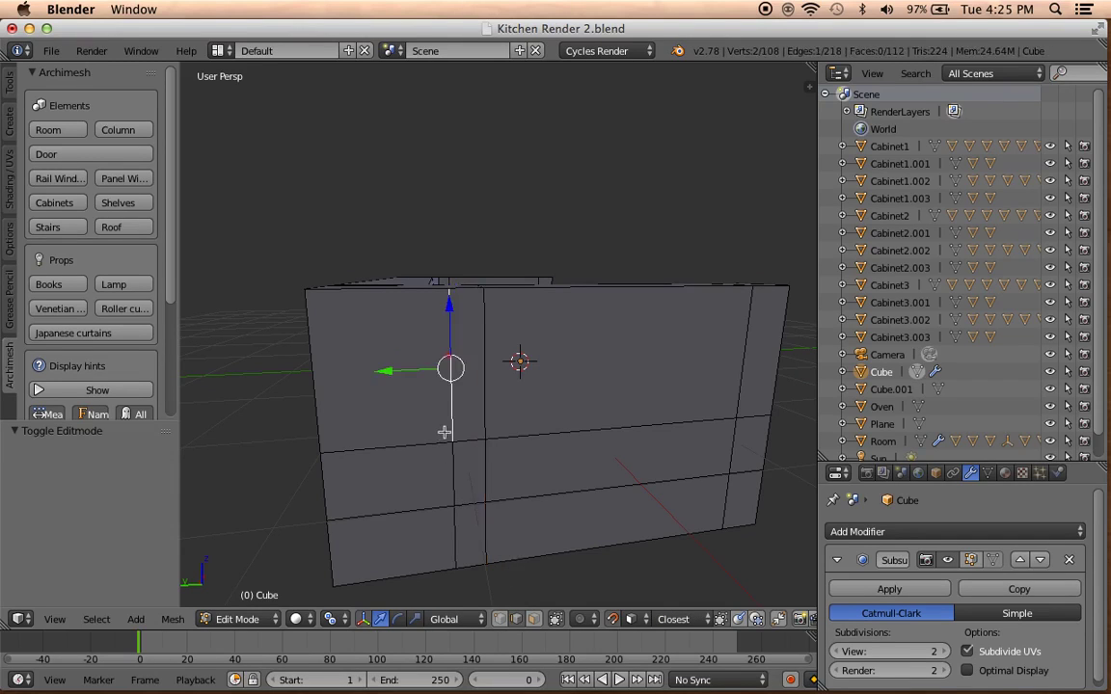
alt+right_click(455, 489)
key(ctrl+z)
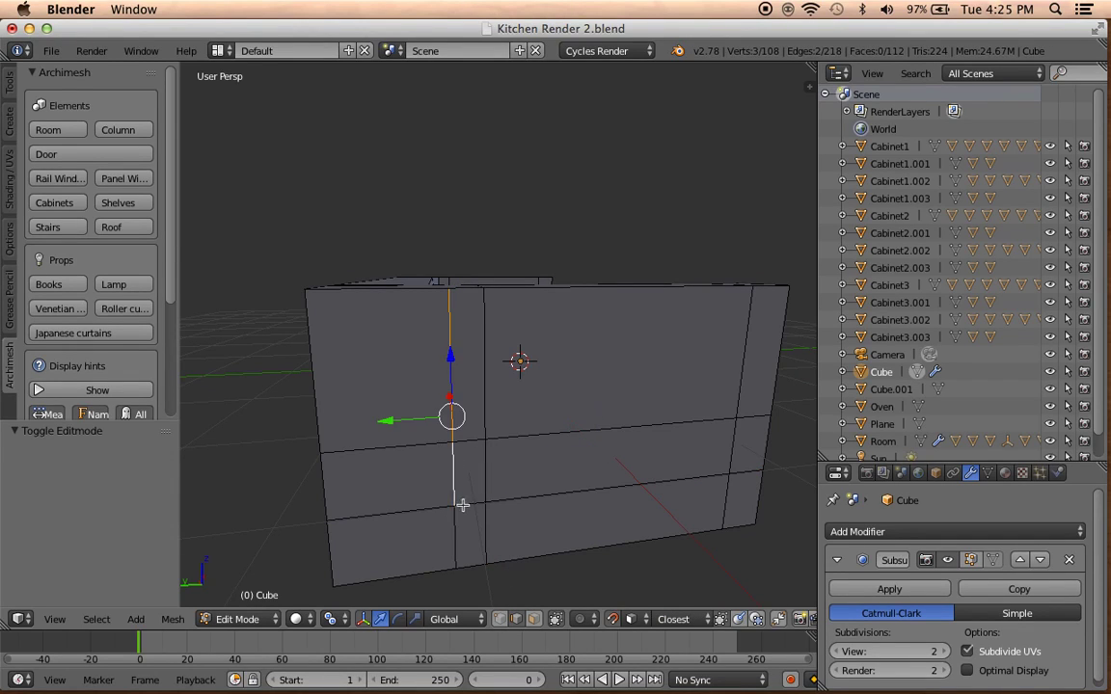
middle_drag(453, 472, 465, 197)
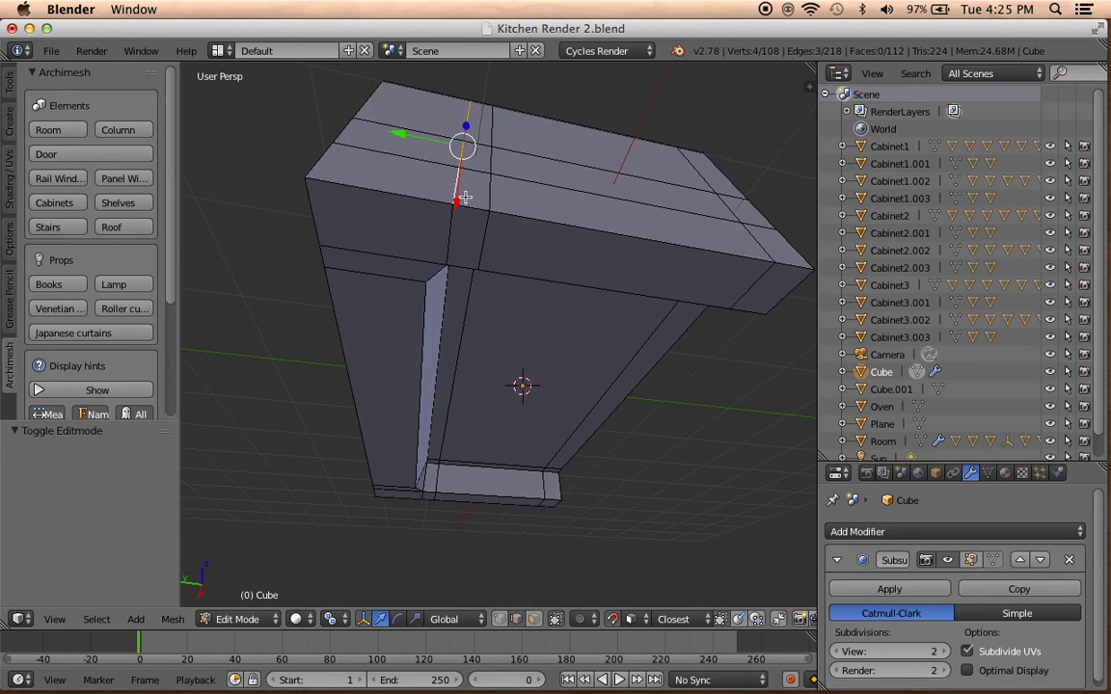
middle_drag(452, 387, 415, 426)
mouse_move(430, 521)
middle_down()
mouse_move(437, 390)
mouse_move(424, 294)
middle_up()
mouse_move(447, 420)
middle_down()
mouse_move(422, 229)
mouse_move(459, 379)
mouse_move(451, 414)
mouse_move(488, 409)
mouse_move(393, 317)
middle_up()
drag(402, 342, 398, 344)
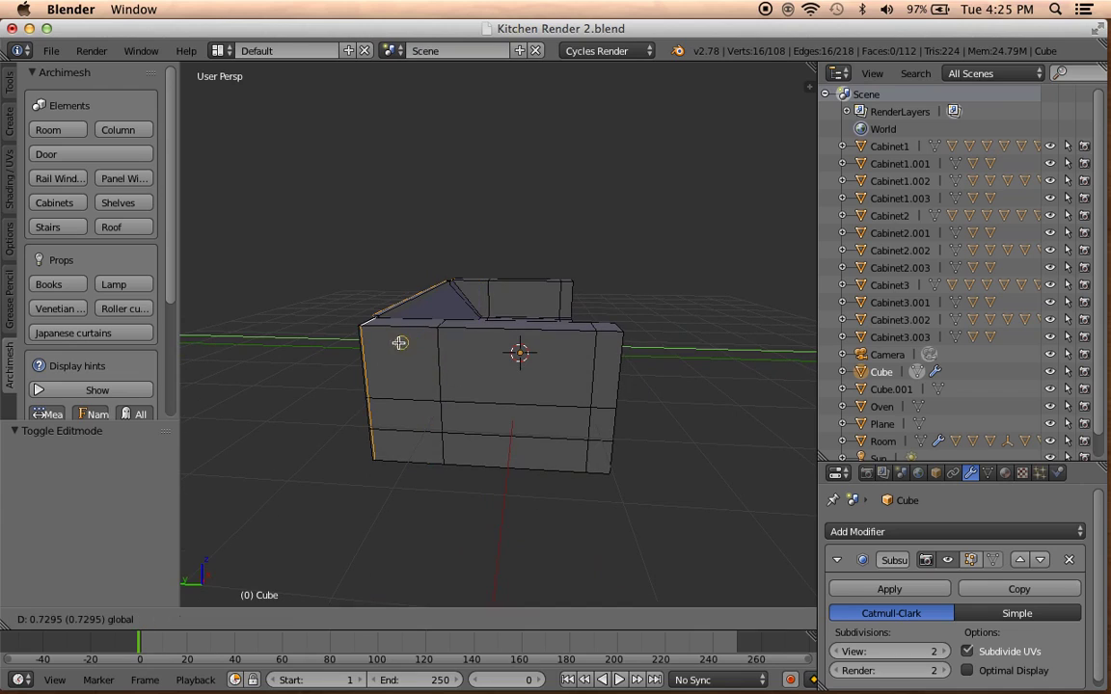
right_click(475, 369)
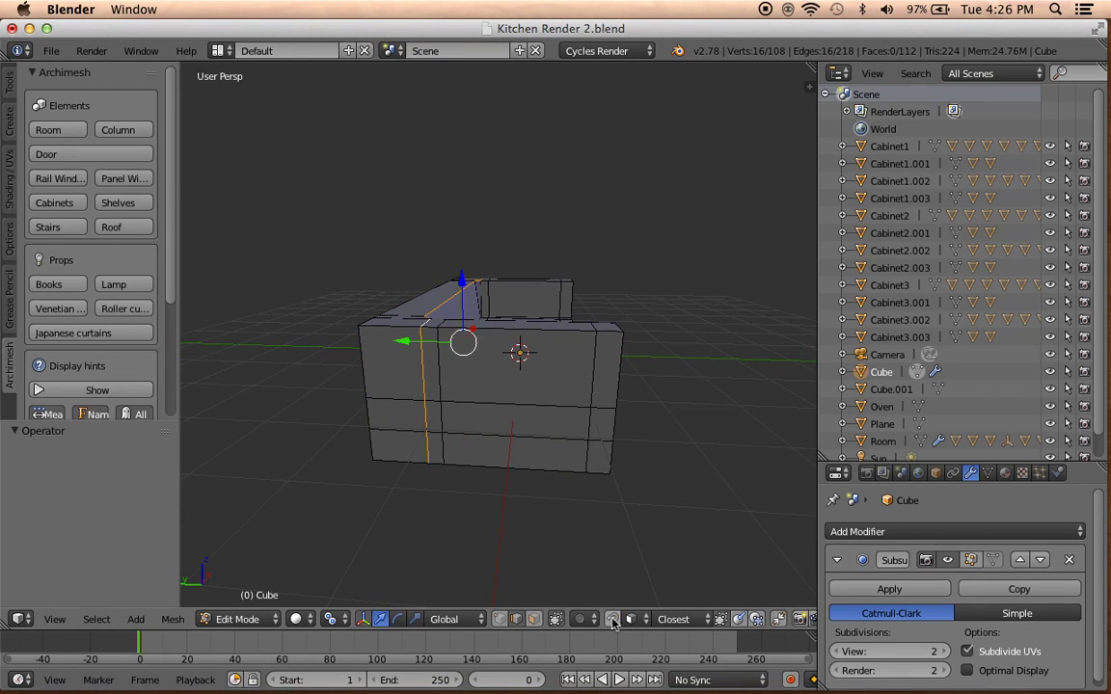
Show the smoothed surface in the cage and slide the selected edge along Y to about 0.438.
click(970, 559)
drag(378, 350, 388, 347)
drag(453, 287, 454, 274)
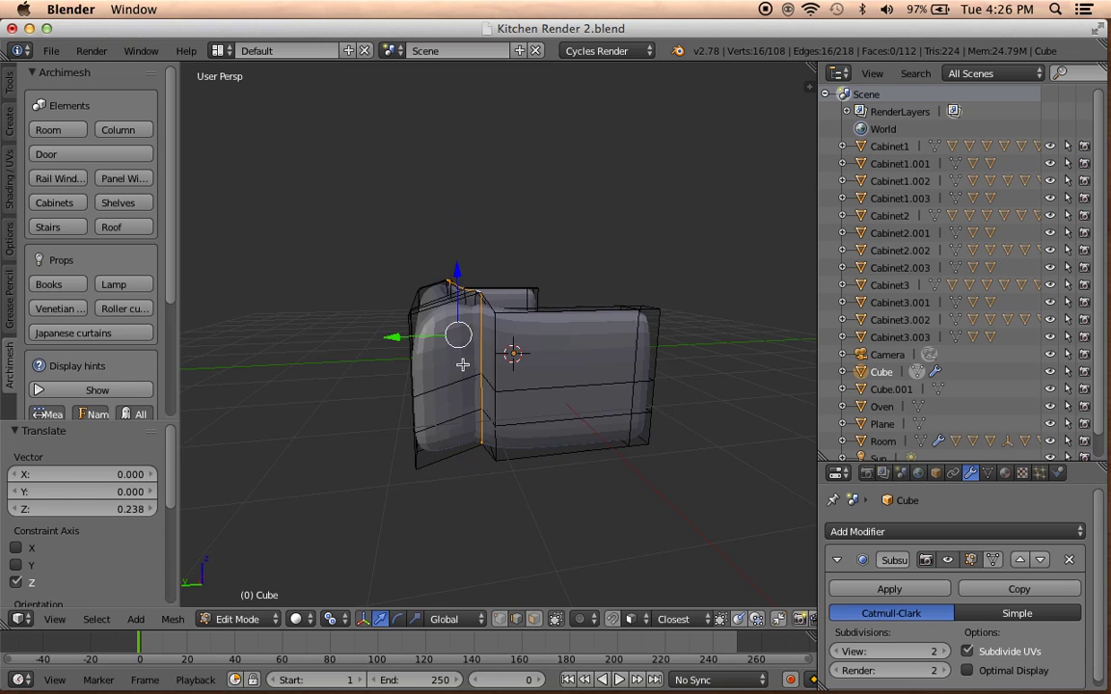
key(ctrl+z)
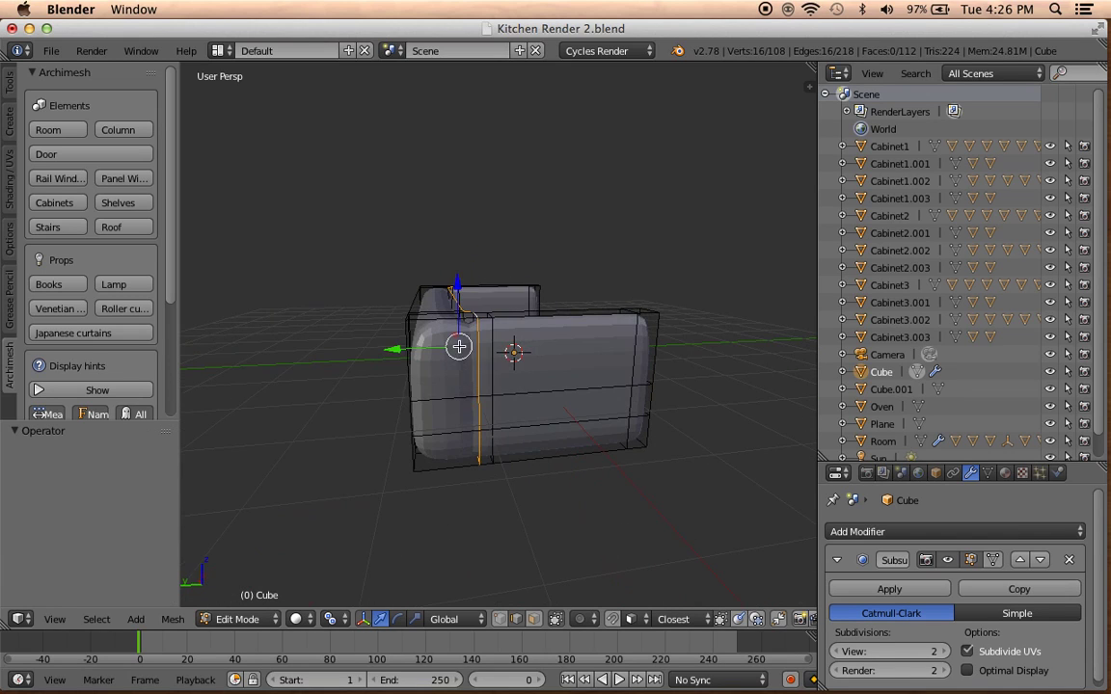
drag(396, 351, 465, 363)
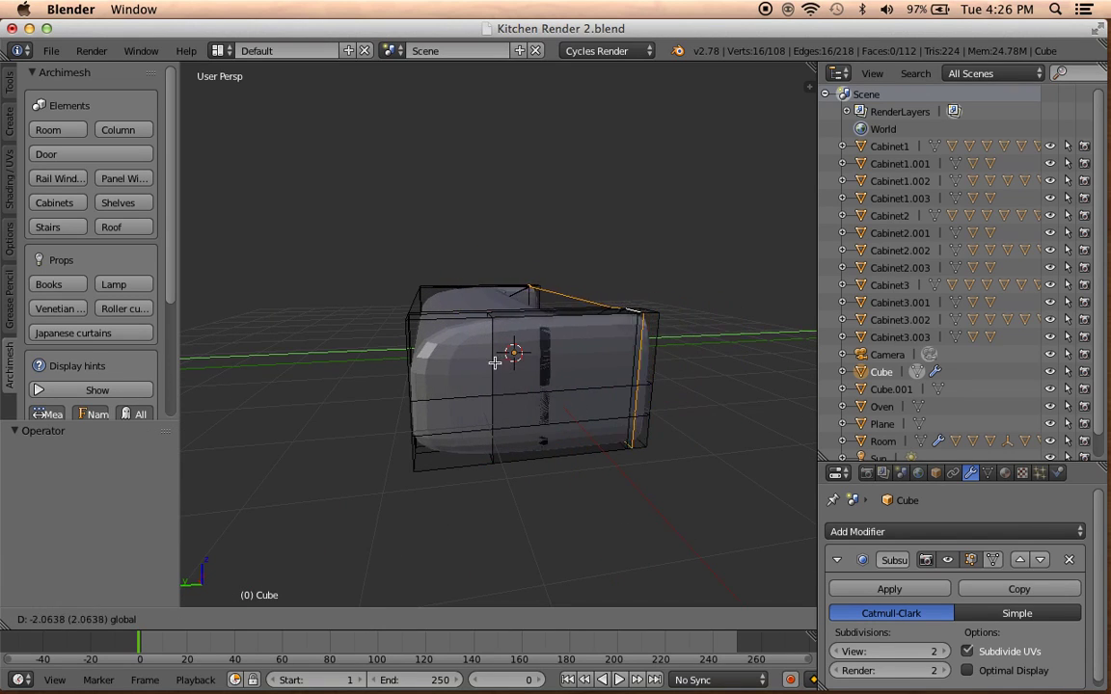
drag(465, 362, 364, 368)
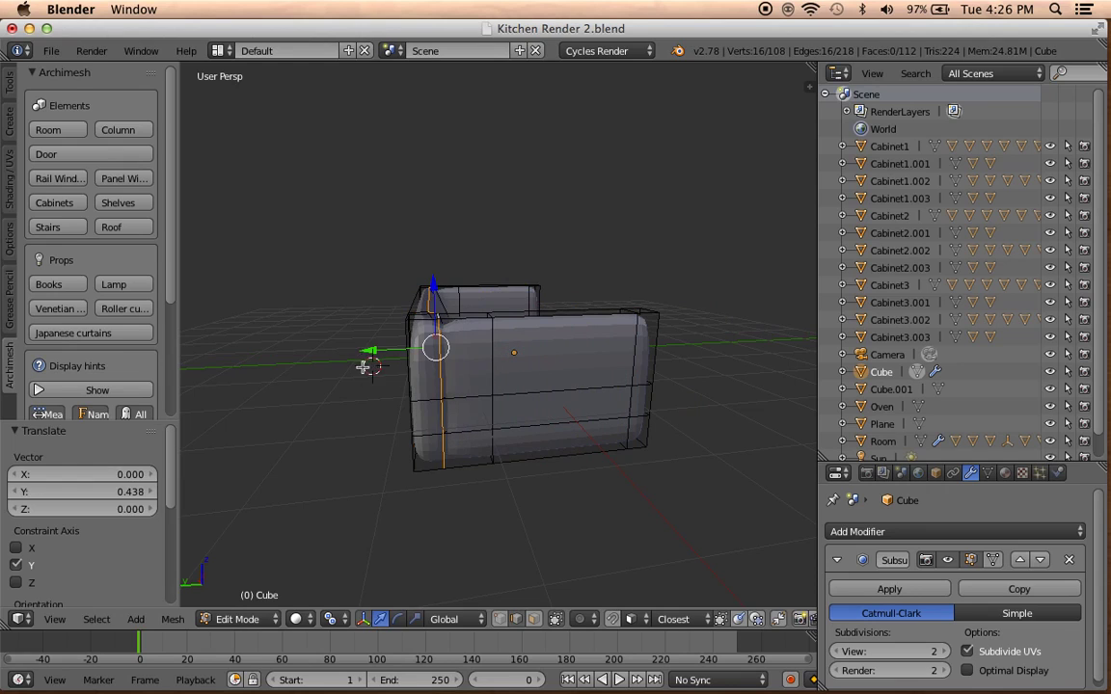
middle_drag(425, 388, 375, 418)
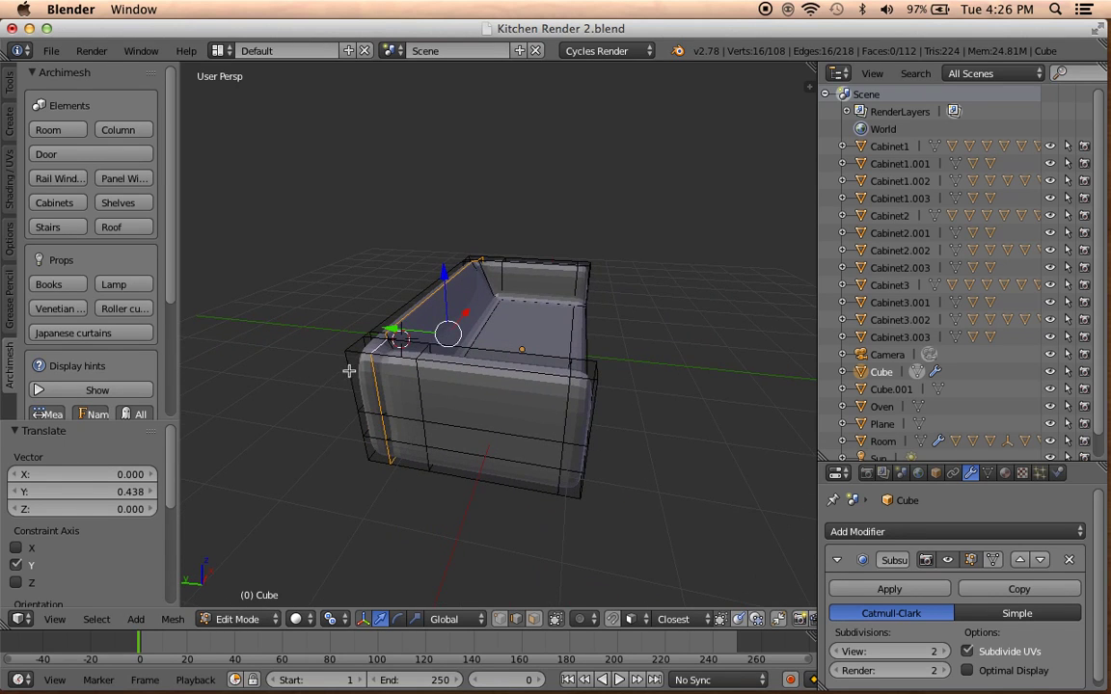
drag(396, 331, 397, 335)
middle_drag(397, 334, 454, 341)
Leave Edit Mode and orbit above to check the rounded sofa shape.
key(Tab)
key(Tab)
mouse_move(366, 372)
middle_down()
mouse_move(317, 396)
mouse_move(699, 417)
mouse_move(298, 387)
mouse_move(278, 350)
middle_up()
key(Tab)
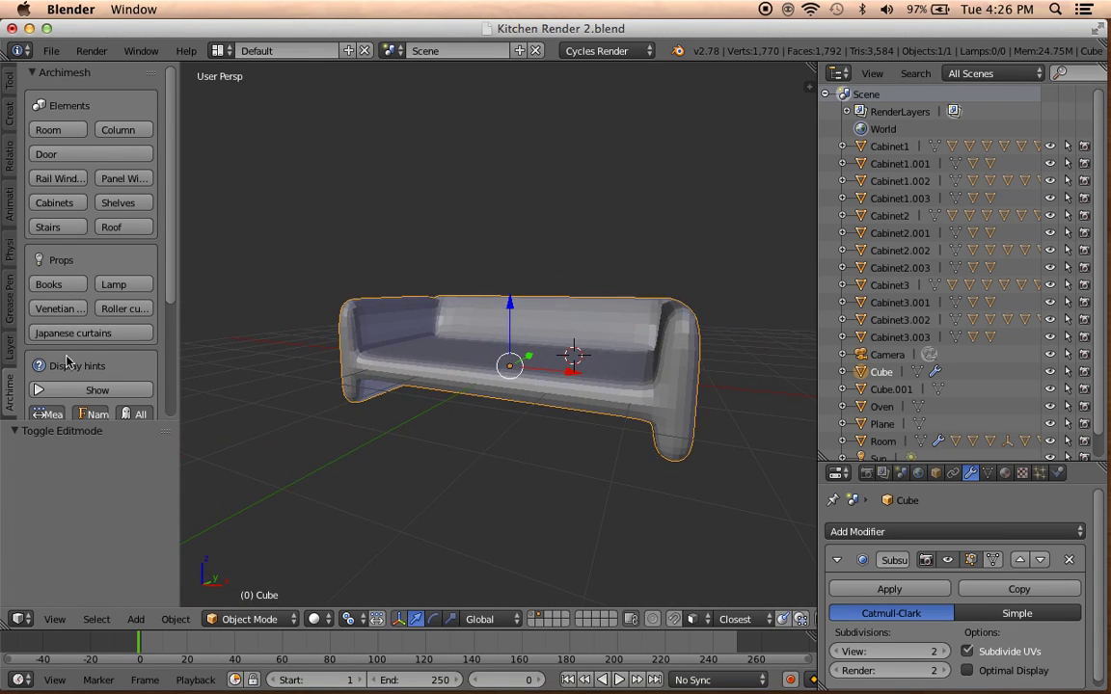
click(11, 80)
Apply Shade Smooth to the sofa and slide an edge loop along Y.
click(47, 325)
mouse_move(530, 397)
middle_down()
mouse_move(702, 471)
mouse_move(474, 447)
mouse_move(686, 447)
mouse_move(480, 514)
mouse_move(637, 359)
middle_up()
key(Tab)
drag(614, 369, 600, 370)
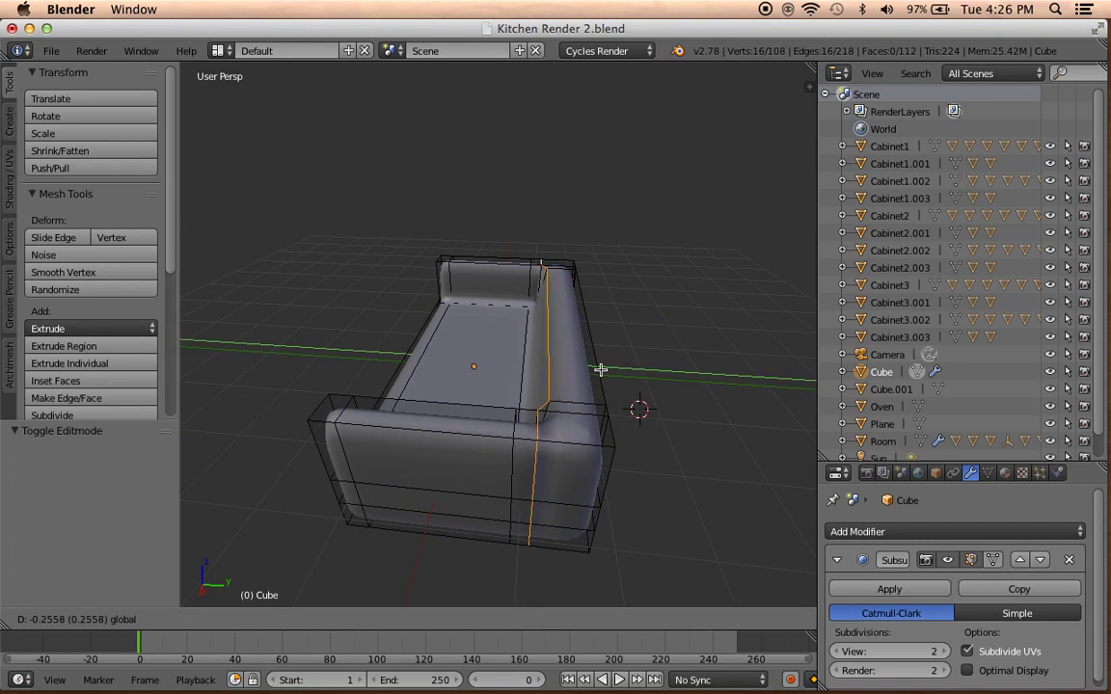
click(600, 370)
key(Tab)
mouse_move(600, 371)
middle_down()
mouse_move(397, 399)
mouse_move(774, 366)
mouse_move(504, 378)
mouse_move(476, 397)
mouse_move(600, 361)
middle_up()
Select the front faces of both arms and the seat bar, then move them along Y.
key(Tab)
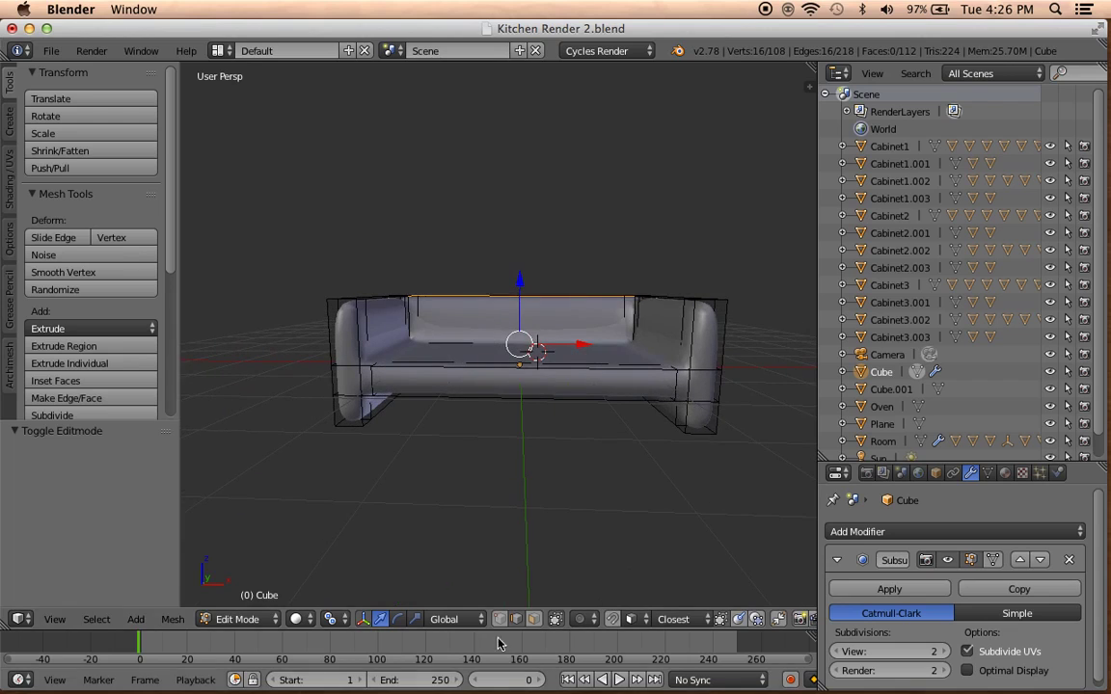
click(534, 620)
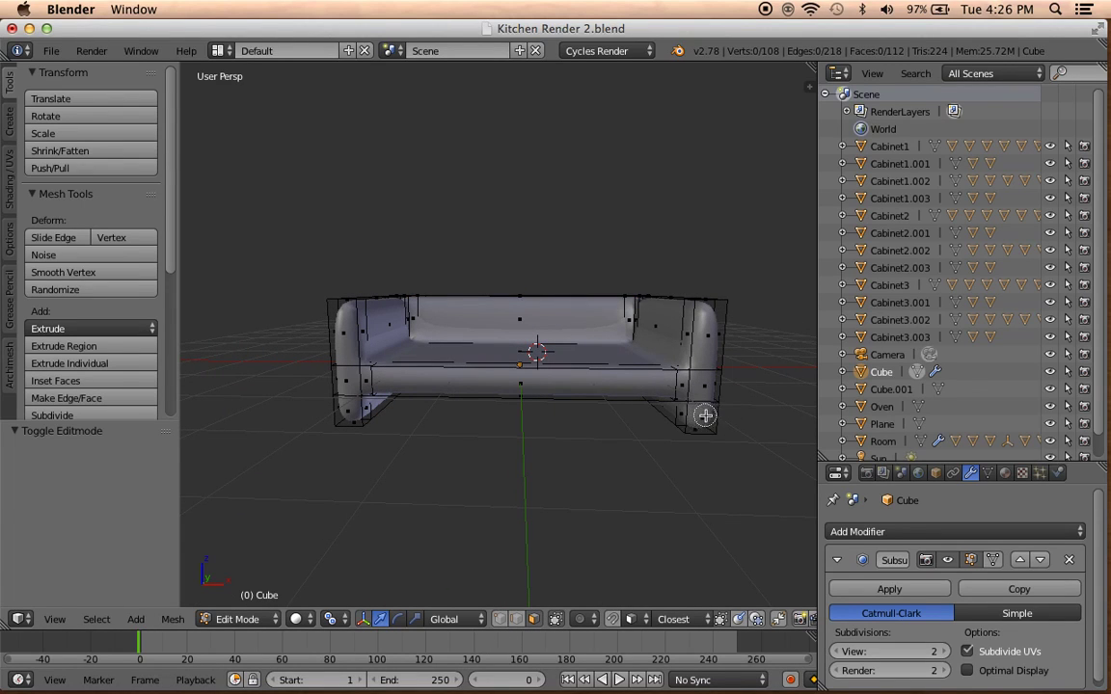
ctrl+right_click(705, 359)
ctrl+right_click(636, 388)
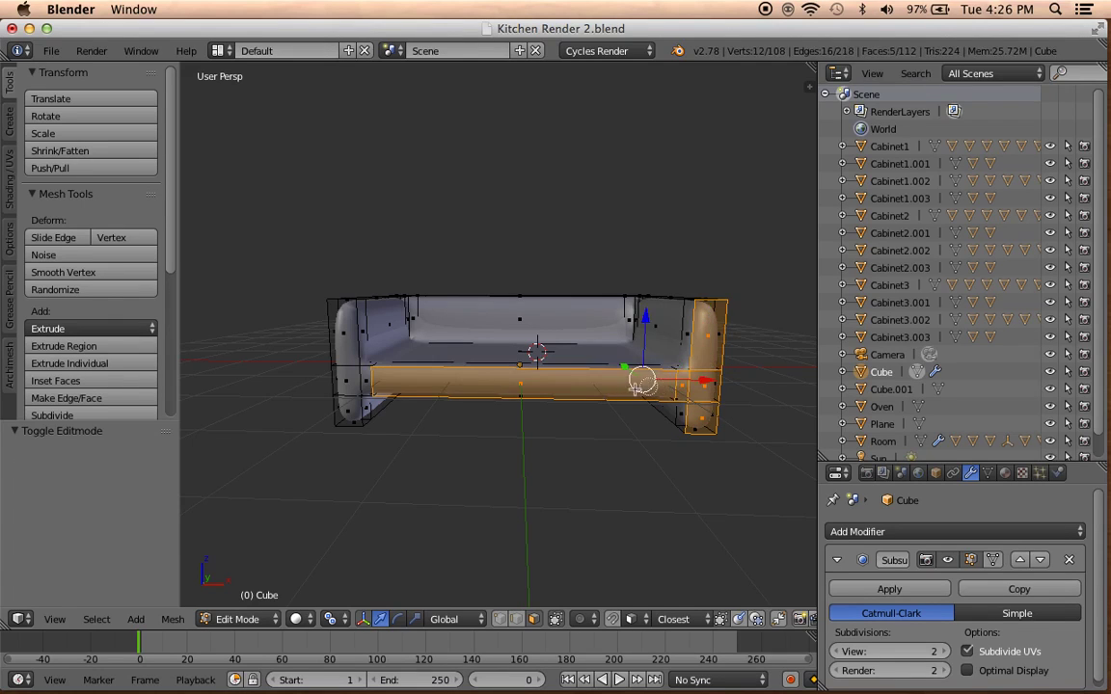
ctrl+right_click(351, 391)
ctrl+right_click(348, 353)
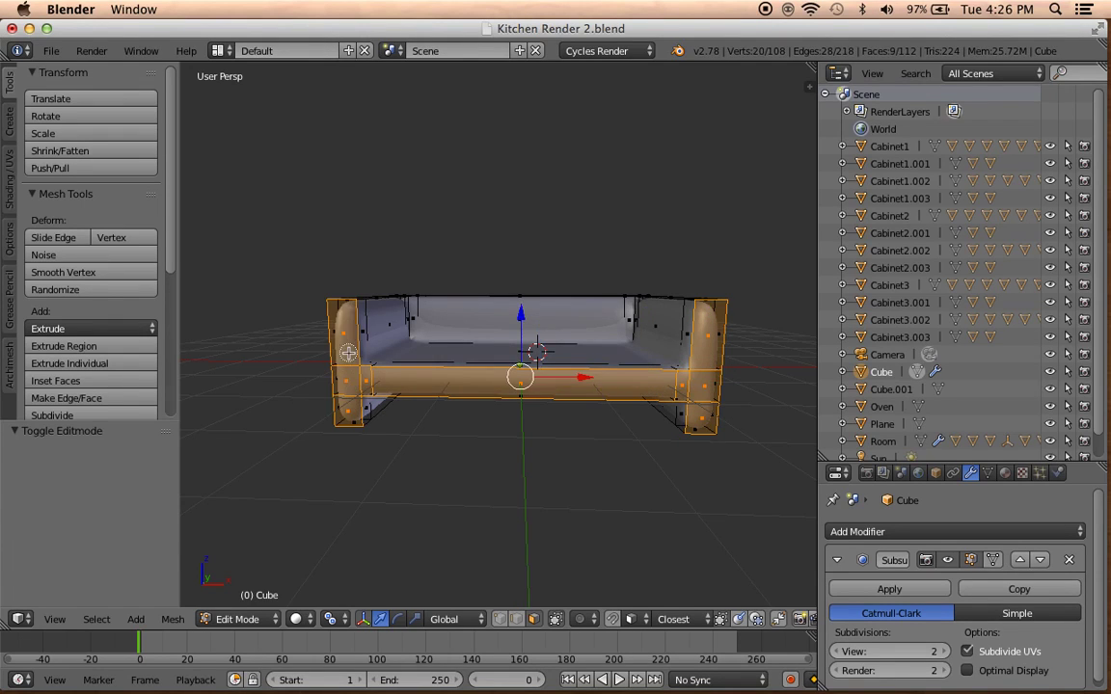
middle_drag(412, 392, 295, 426)
drag(461, 375, 480, 369)
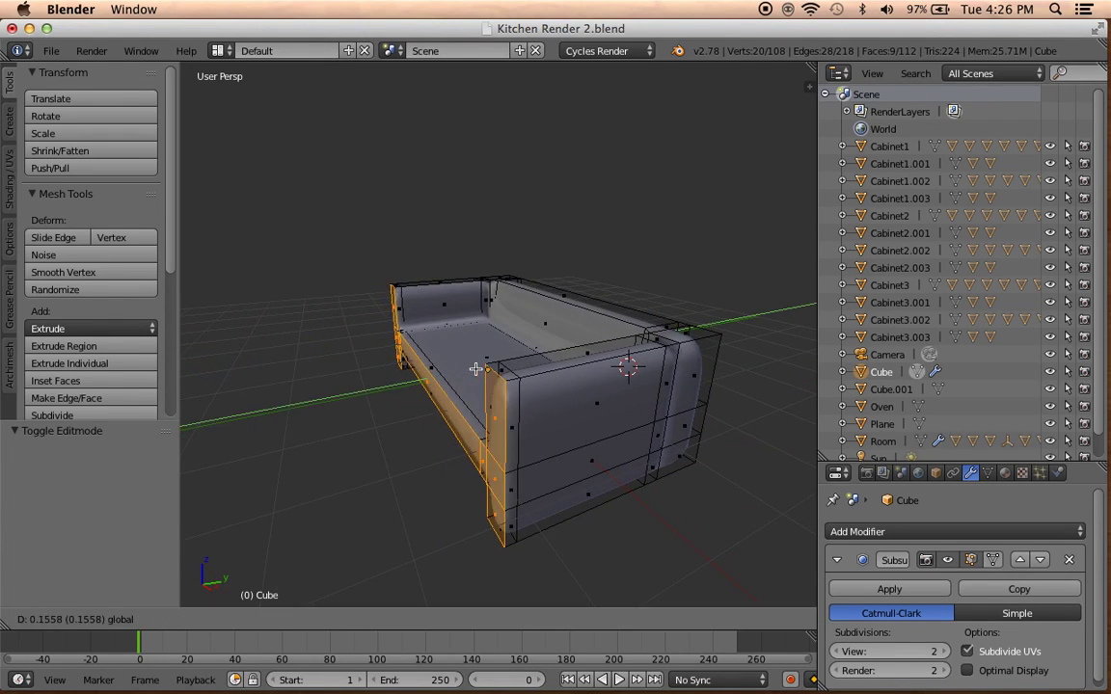
key(Tab)
mouse_move(479, 368)
middle_down()
mouse_move(427, 461)
mouse_move(617, 451)
mouse_move(516, 474)
mouse_move(402, 456)
mouse_move(464, 429)
mouse_move(449, 461)
mouse_move(552, 665)
middle_up()
Slide a cage edge sideways by 0.5435 to shape the couch front.
key(Tab)
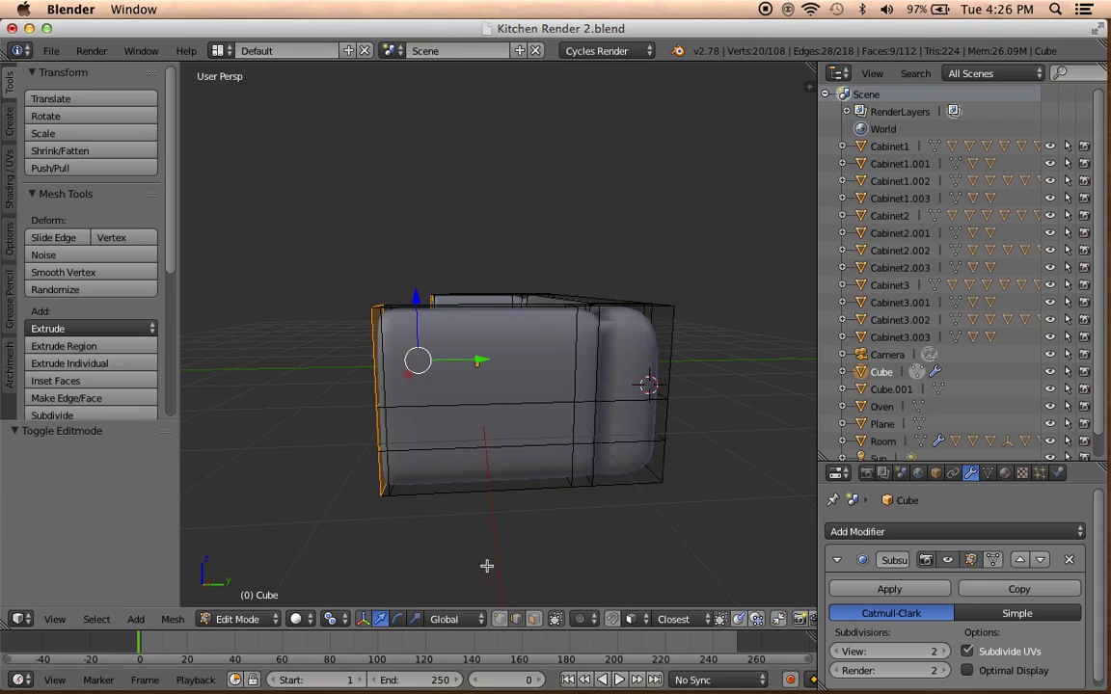
middle_drag(395, 468, 384, 553)
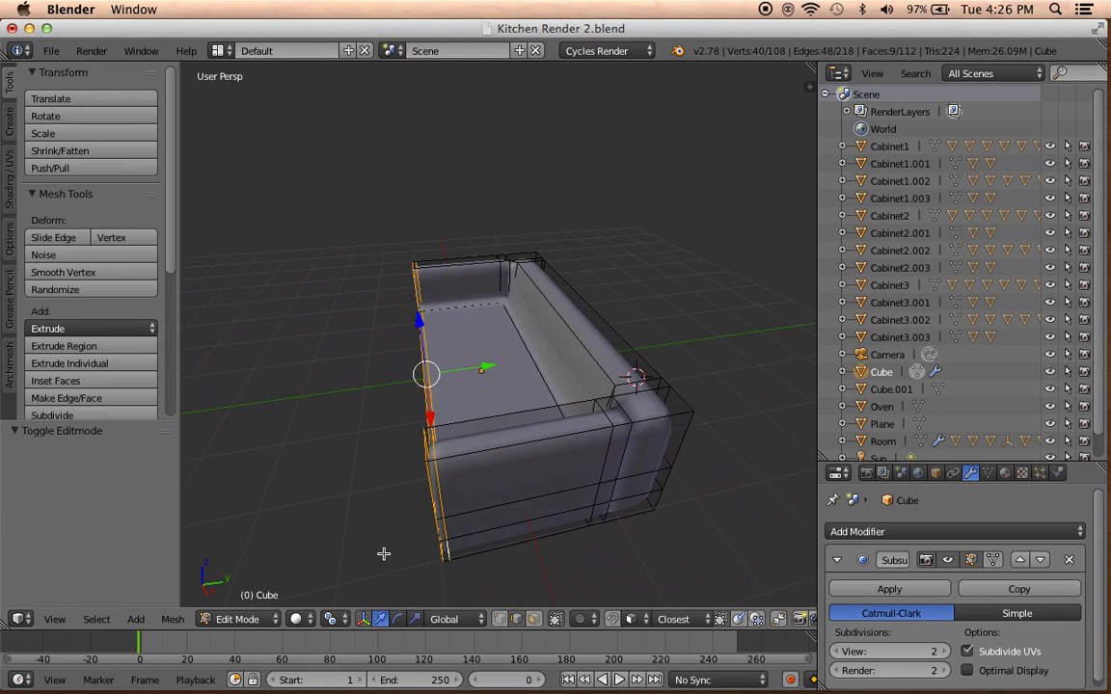
drag(475, 381, 510, 362)
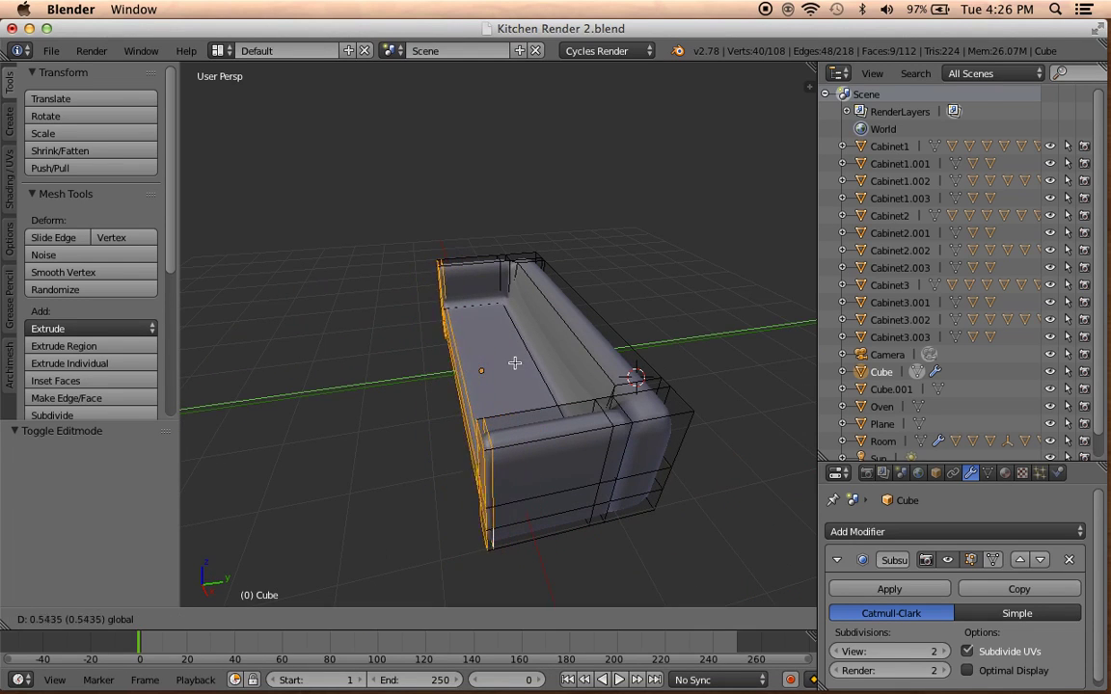
click(511, 362)
key(Tab)
mouse_move(513, 359)
middle_down()
mouse_move(521, 452)
mouse_move(616, 449)
mouse_move(560, 385)
mouse_move(712, 405)
mouse_move(620, 382)
mouse_move(458, 379)
middle_up()
Deselect everything and add a loop cut near the right arm.
key(Tab)
key(a)
mouse_move(576, 392)
middle_down()
mouse_move(551, 401)
mouse_move(570, 409)
mouse_move(680, 374)
middle_up()
key(ctrl+r)
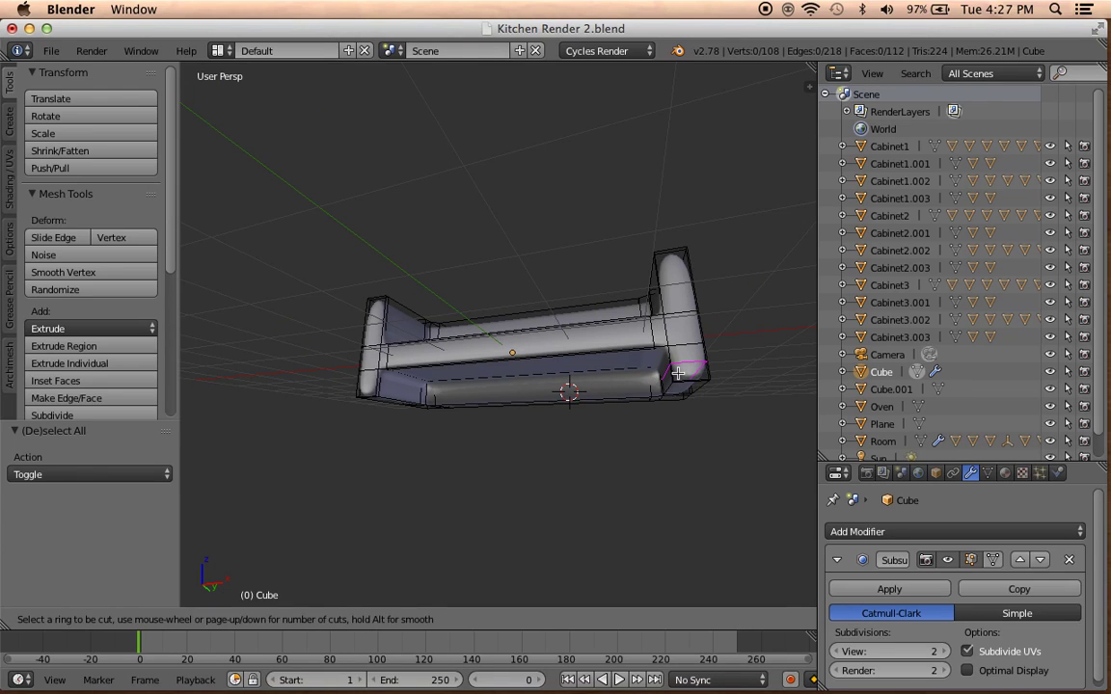
click(678, 372)
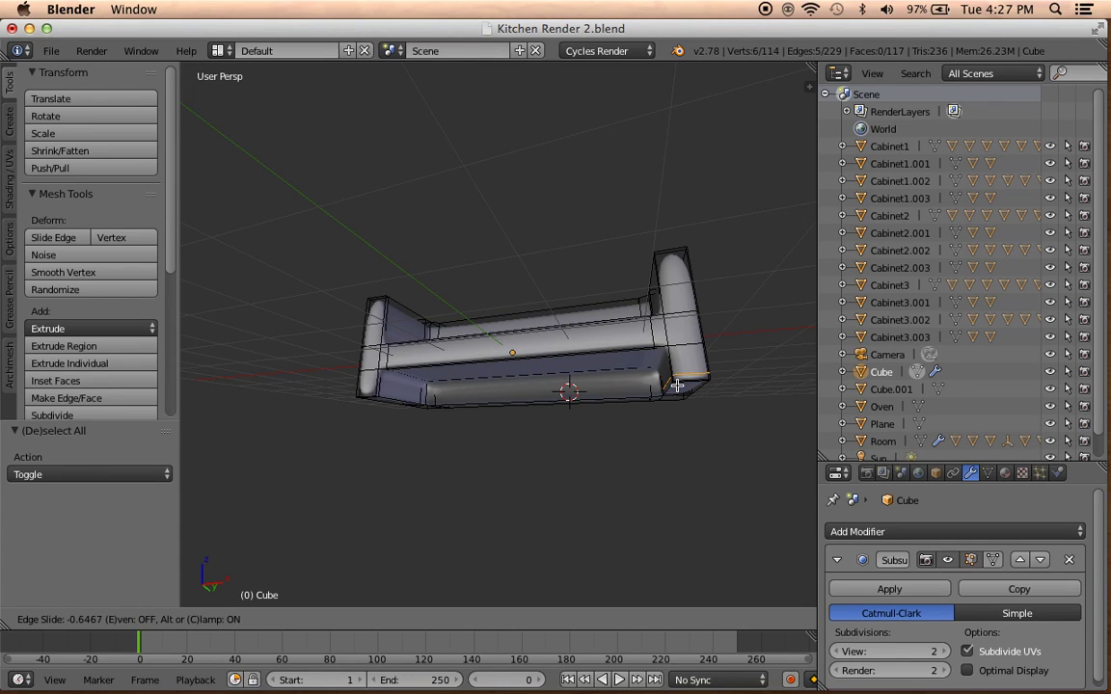
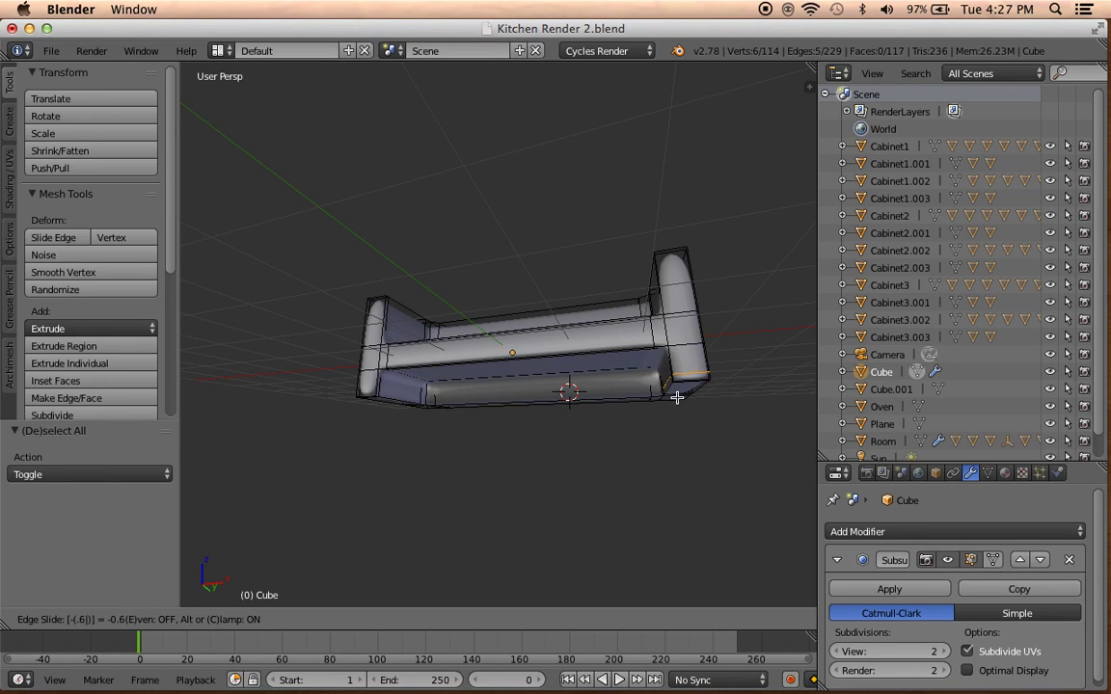
Confirm the edge slide and briefly check the smoothed couch shape in Object Mode.
click(677, 392)
middle_drag(596, 401, 607, 404)
key(Tab)
mouse_move(501, 424)
middle_down()
mouse_move(546, 426)
mouse_move(416, 408)
middle_up()
key(Tab)
Add a loop cut near one couch arm, then return to Object Mode to view the sofa.
key(ctrl+r)
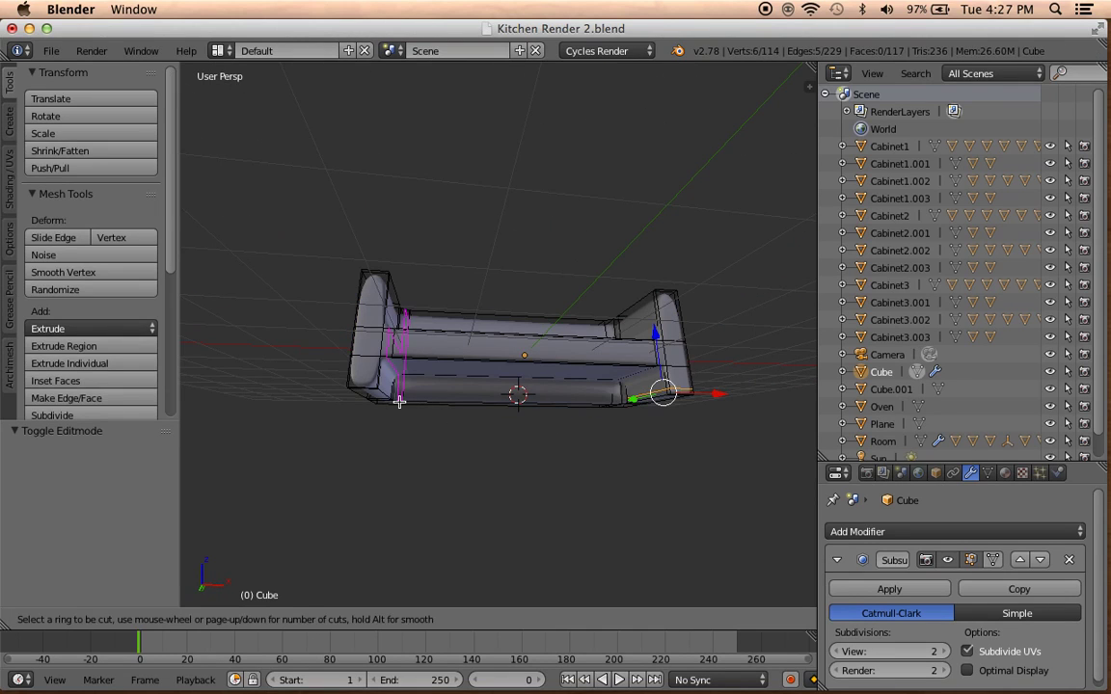
click(377, 375)
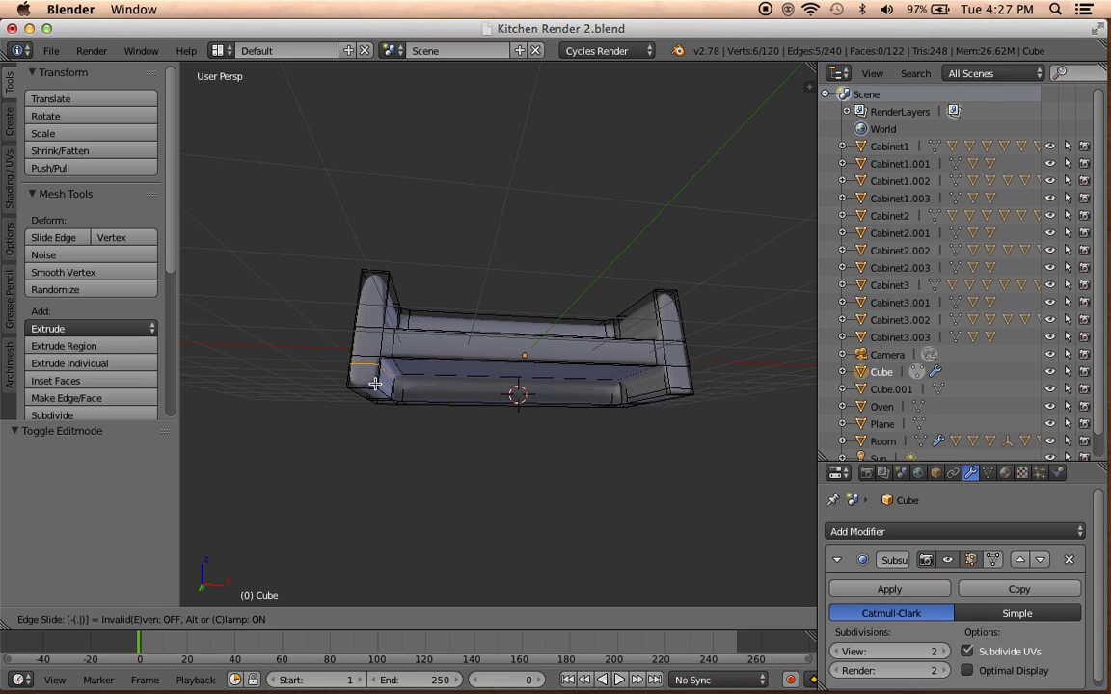
click(375, 383)
key(Tab)
mouse_move(425, 406)
middle_down()
mouse_move(451, 412)
mouse_move(438, 423)
mouse_move(550, 431)
mouse_move(412, 421)
mouse_move(566, 446)
mouse_move(603, 526)
mouse_move(660, 528)
mouse_move(781, 453)
mouse_move(636, 390)
mouse_move(577, 399)
middle_up()
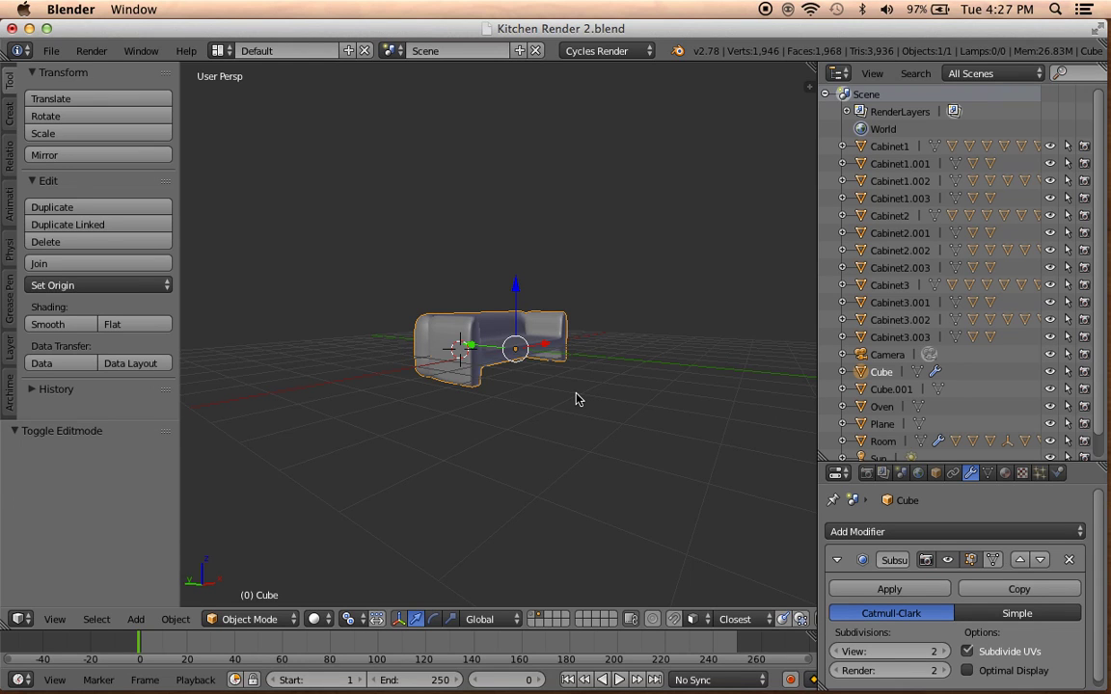
Rename the Cube object to Couch in the Outliner.
mouse_move(603, 347)
middle_down()
mouse_move(538, 404)
mouse_move(642, 333)
mouse_move(522, 364)
mouse_move(536, 358)
middle_up()
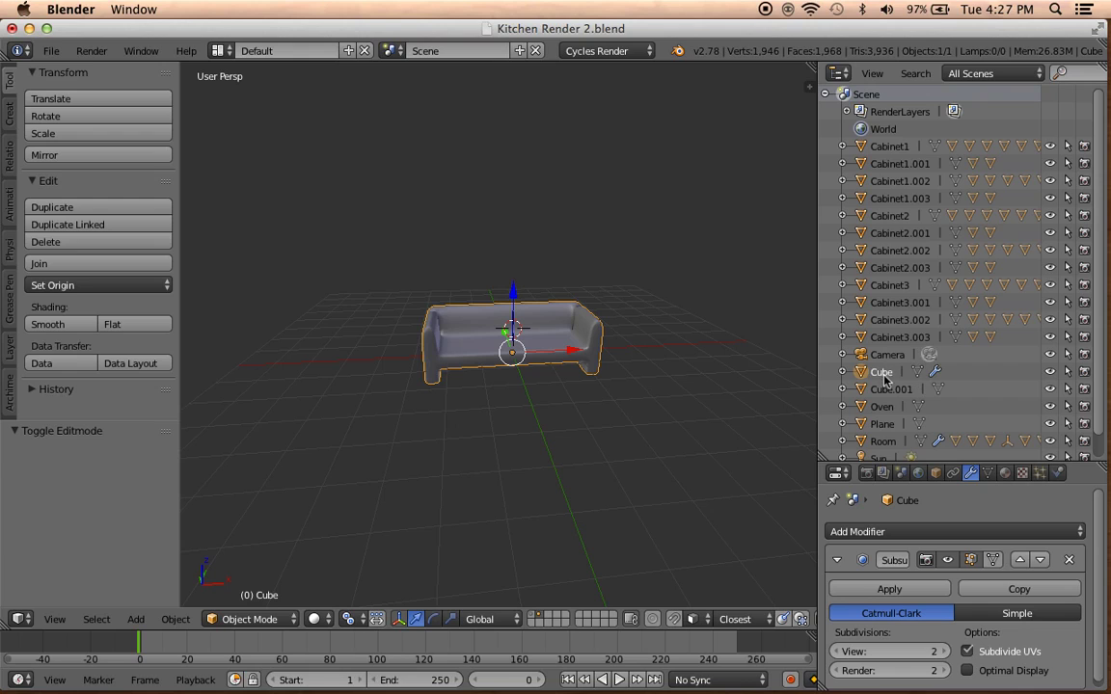
double_click(883, 374)
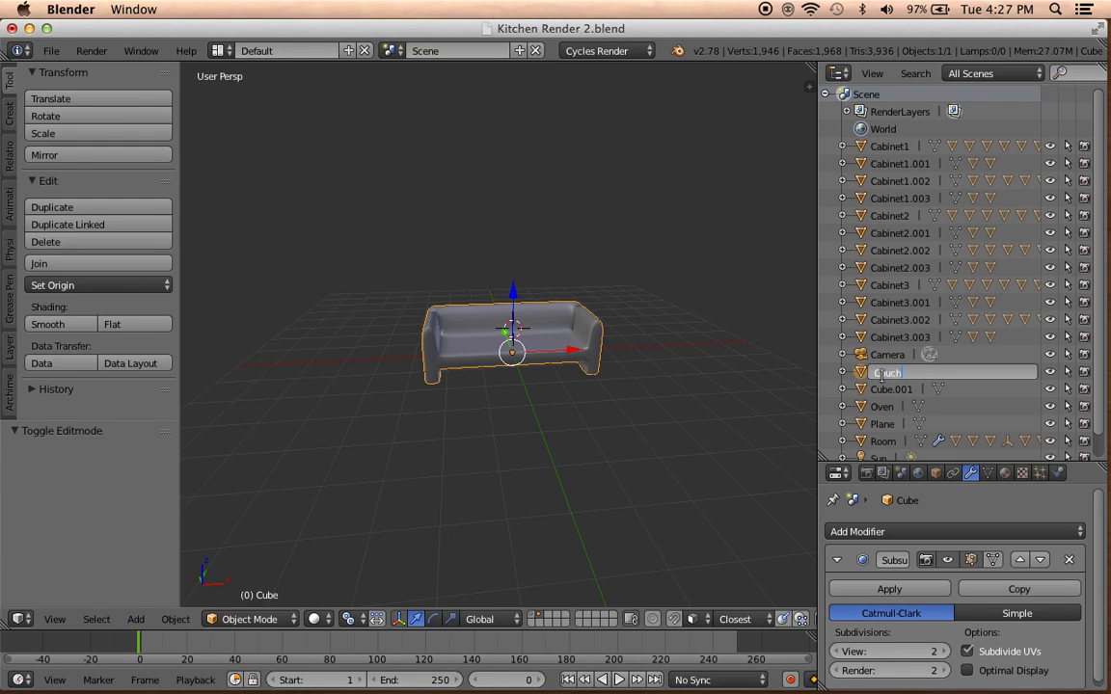
key(Return)
Move the Couch onto another layer with M.
scroll(878, 385, down, 1)
middle_drag(698, 461, 508, 600)
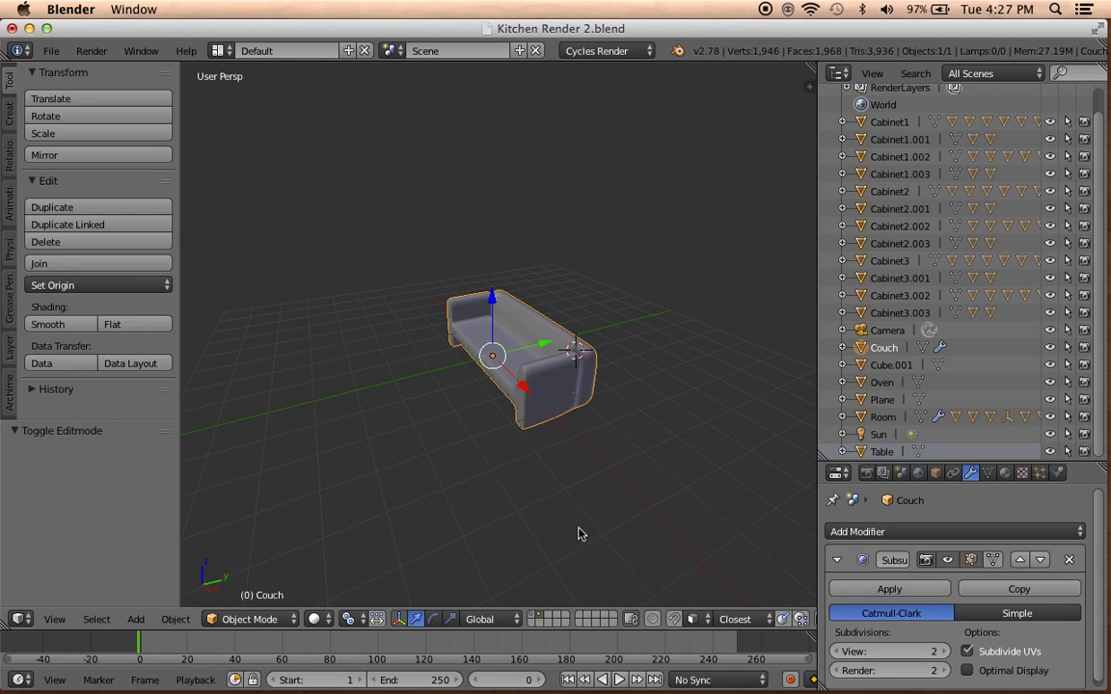
key(m)
click(725, 550)
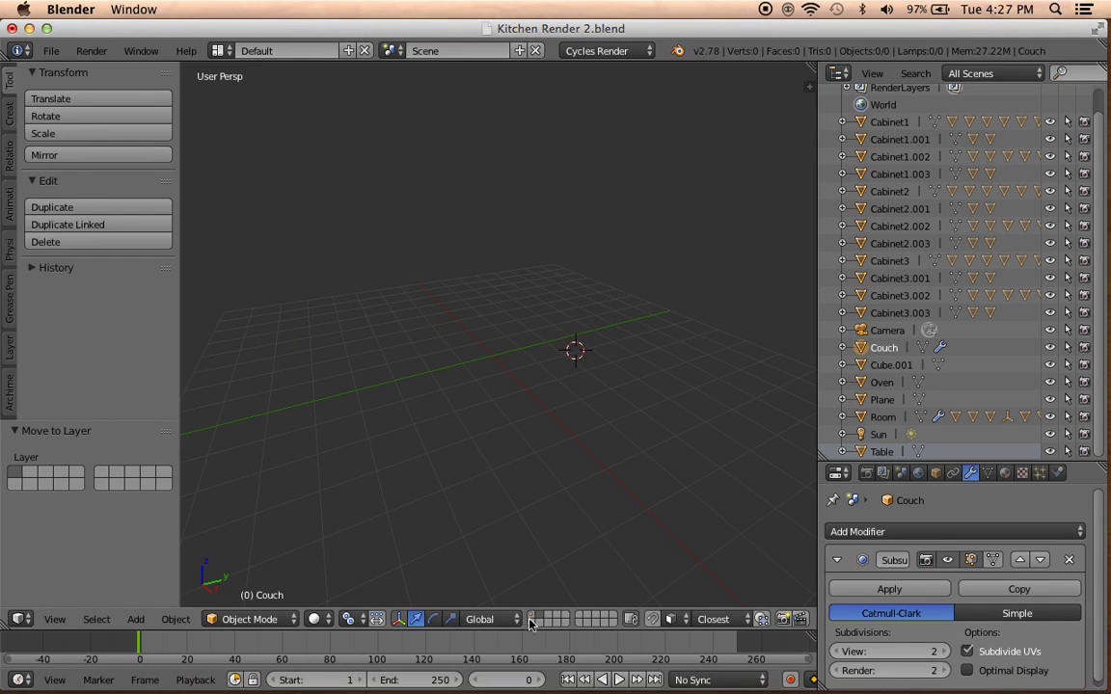
Show the kitchen layer and scale the couch to 1.320.
key(2)
mouse_move(691, 374)
middle_down()
mouse_move(743, 425)
mouse_move(726, 464)
middle_up()
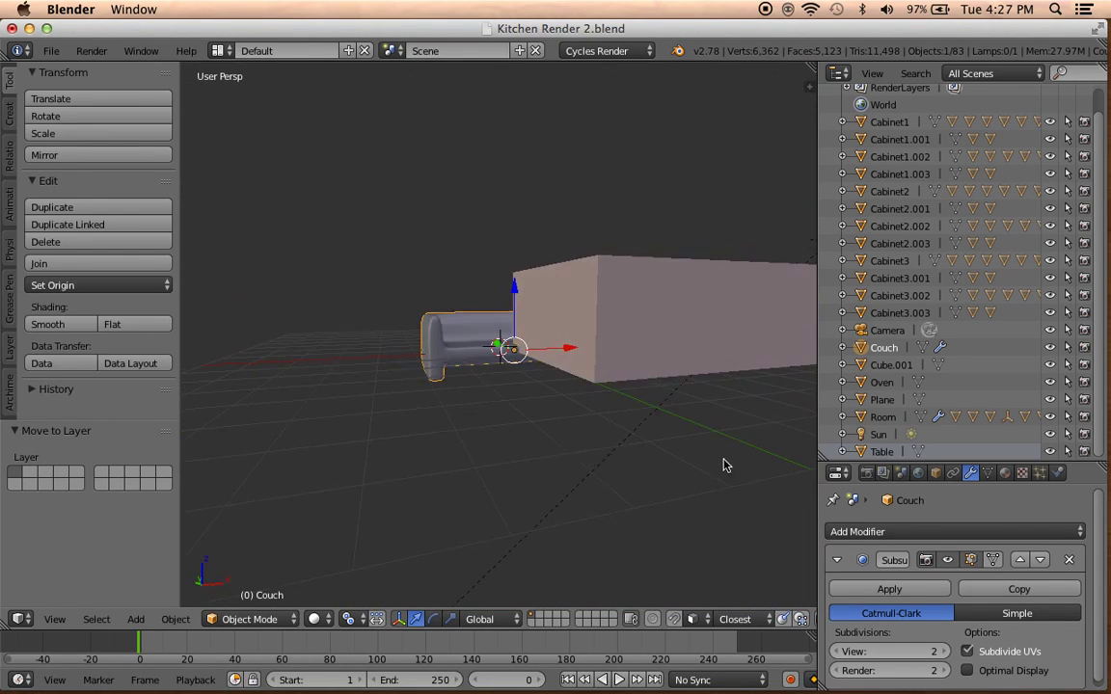
key(s)
click(586, 397)
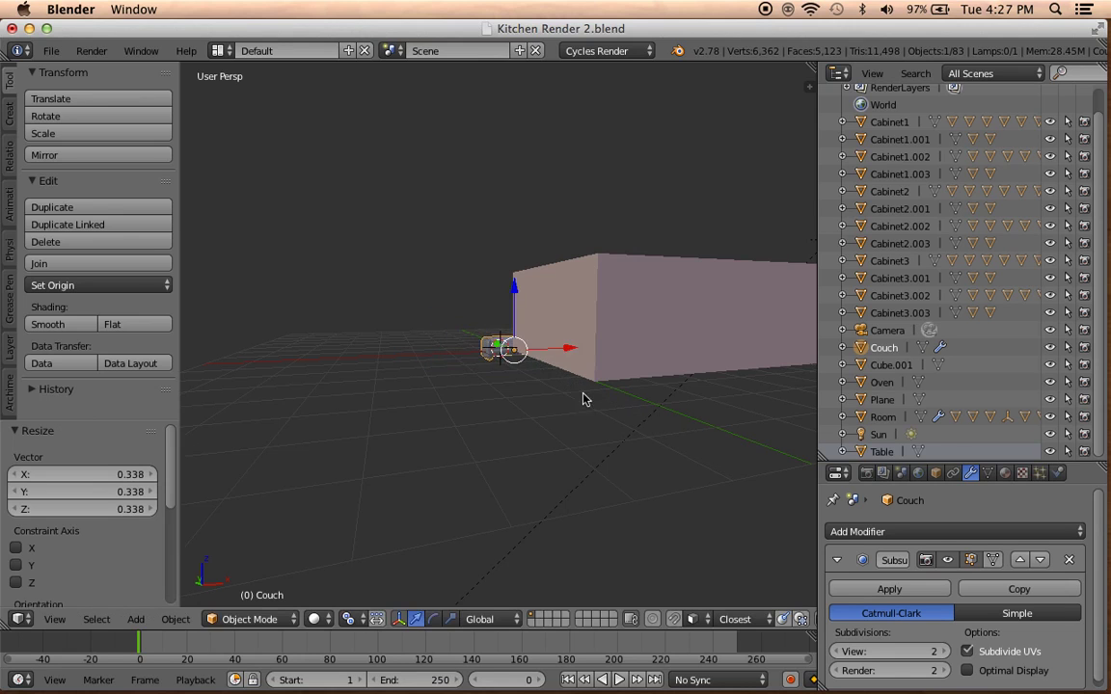
middle_drag(587, 397, 578, 461)
key(s)
click(665, 453)
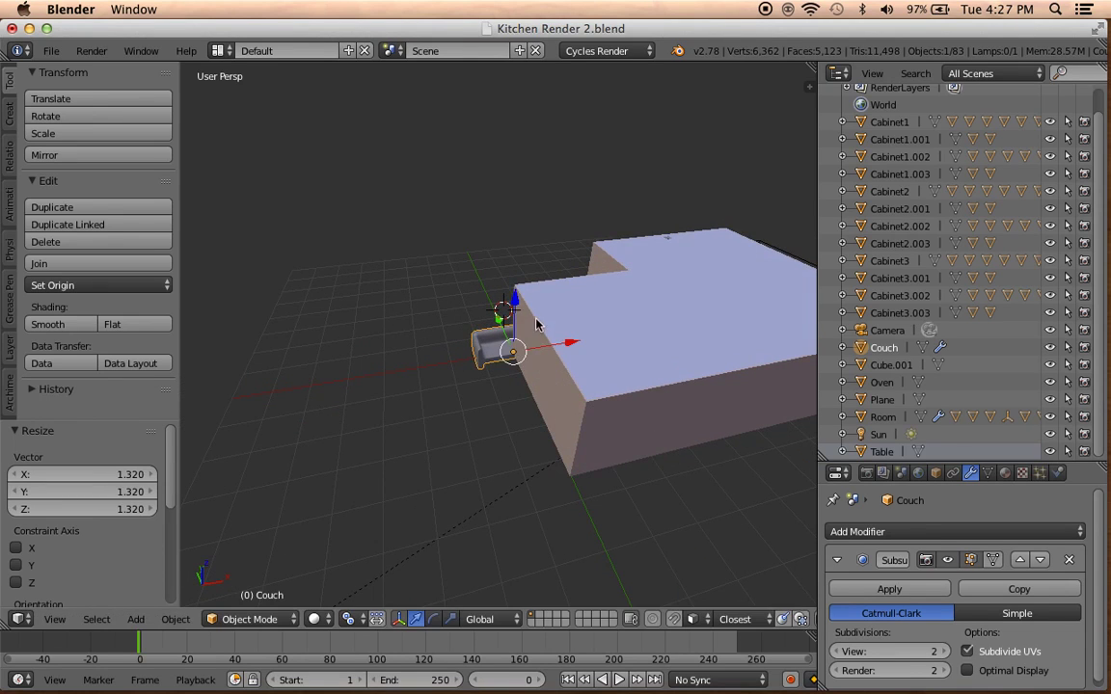
scroll(421, 448, up, 2)
scroll(422, 448, up, 1)
Set the couch's origin to its geometry and slide it along X beside the island.
click(175, 619)
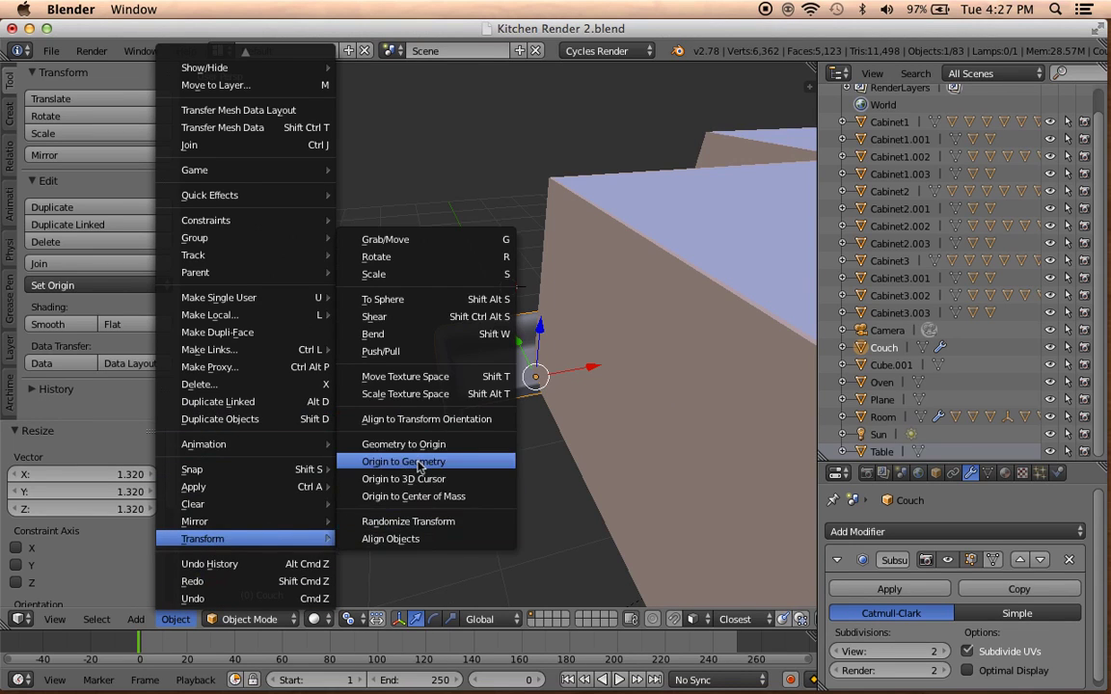
click(446, 461)
middle_drag(447, 461, 395, 429)
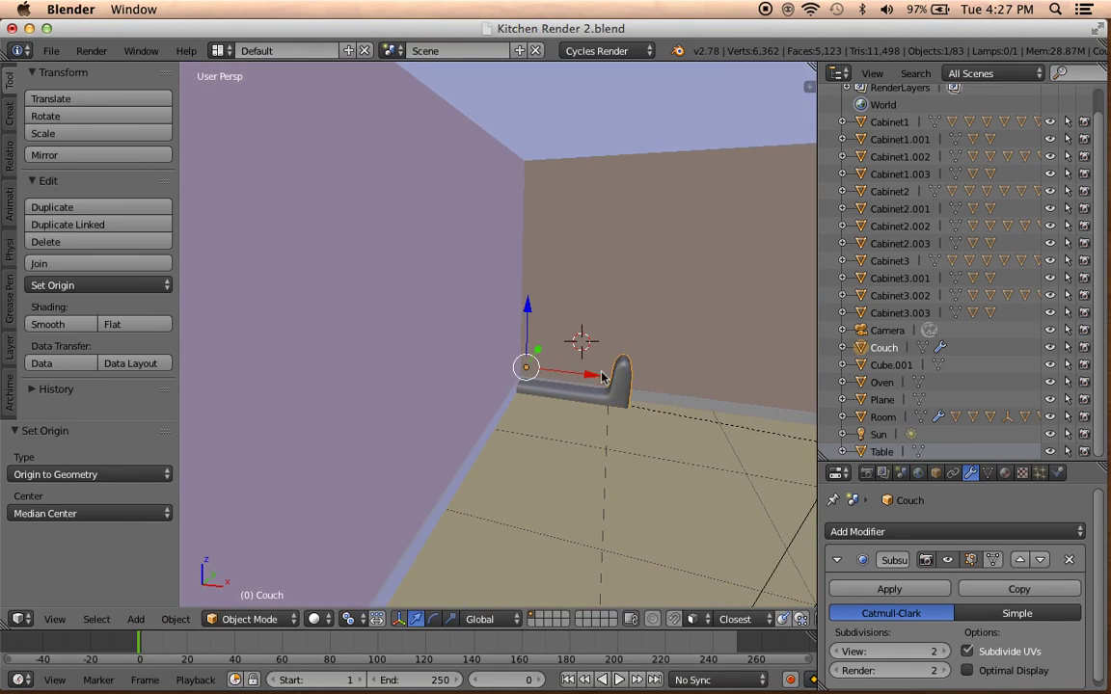
drag(602, 376, 634, 406)
mouse_move(634, 406)
middle_down()
mouse_move(426, 365)
mouse_move(477, 365)
mouse_move(523, 389)
mouse_move(352, 367)
mouse_move(406, 362)
middle_up()
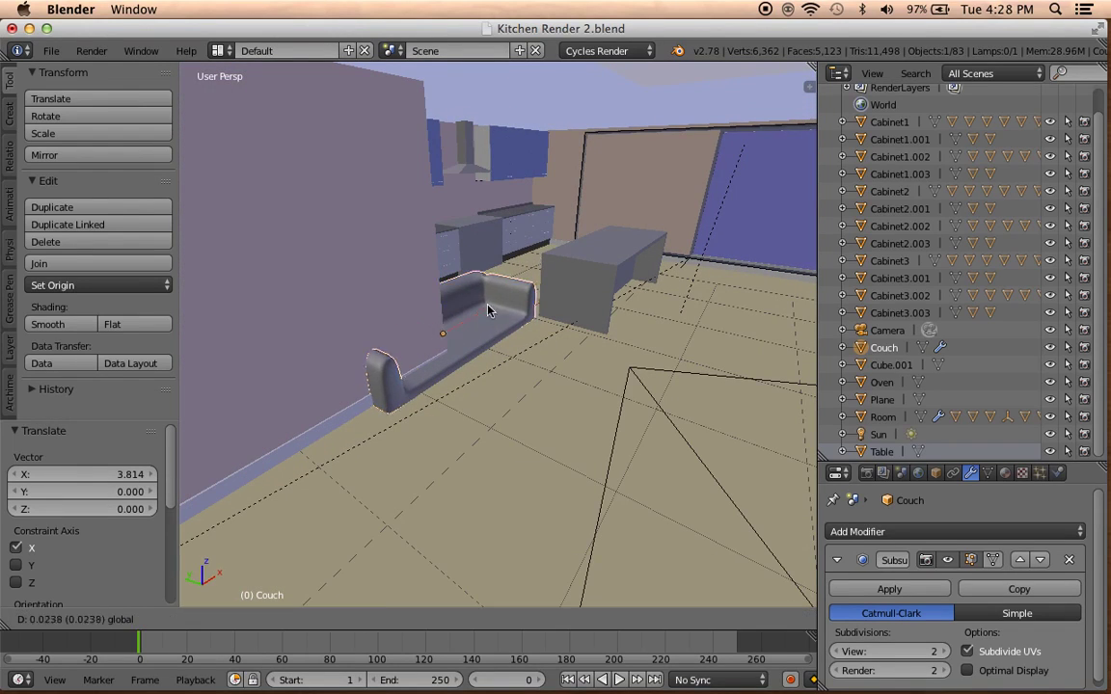
Move the couch along Y, raise it to Z 0.247 and rotate it 90 degrees.
drag(494, 330, 569, 280)
mouse_move(474, 292)
mouse_down()
mouse_move(687, 348)
mouse_move(670, 372)
mouse_up()
mouse_move(670, 372)
middle_down()
mouse_move(388, 328)
mouse_move(502, 347)
middle_up()
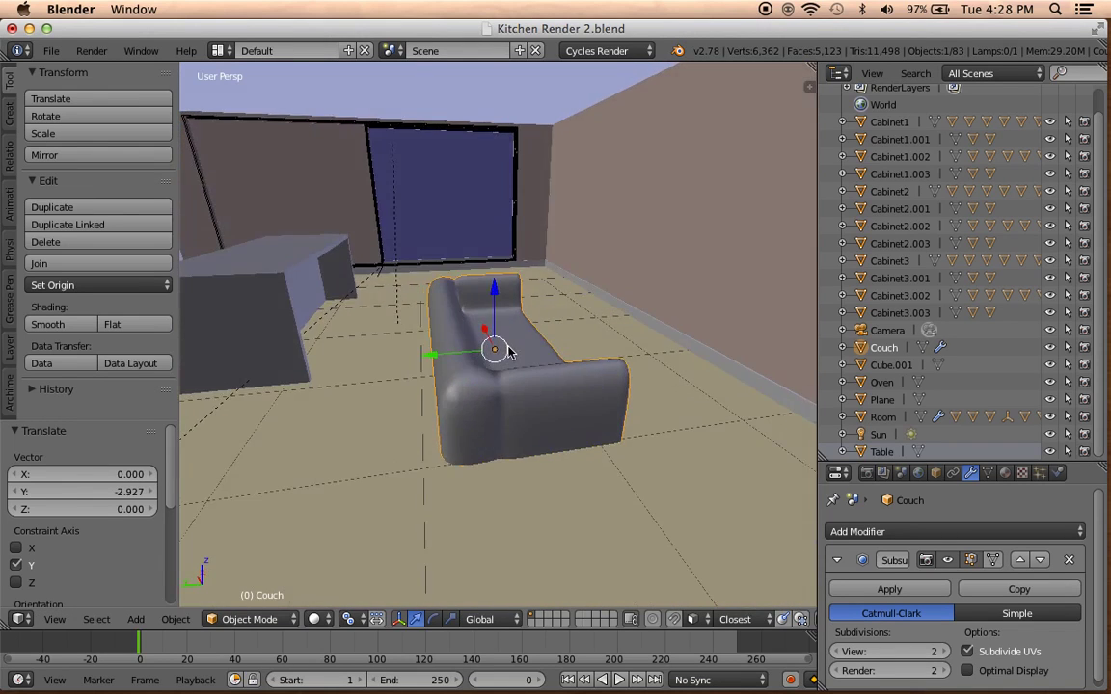
key(KP_0)
drag(569, 376, 576, 343)
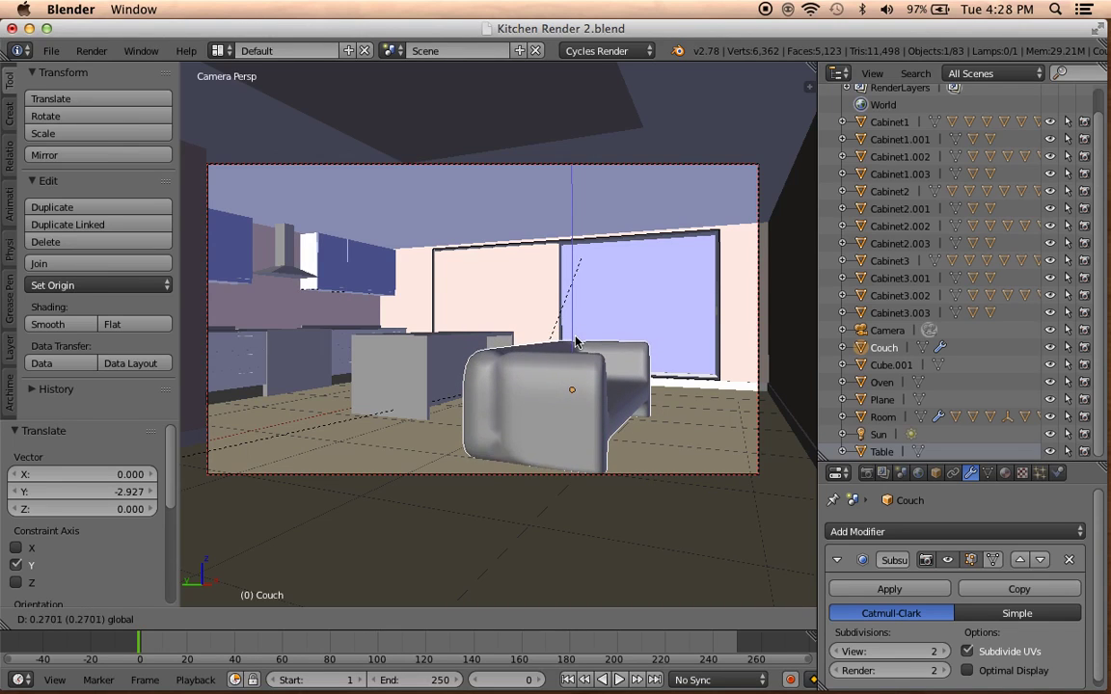
click(576, 343)
text(r90)
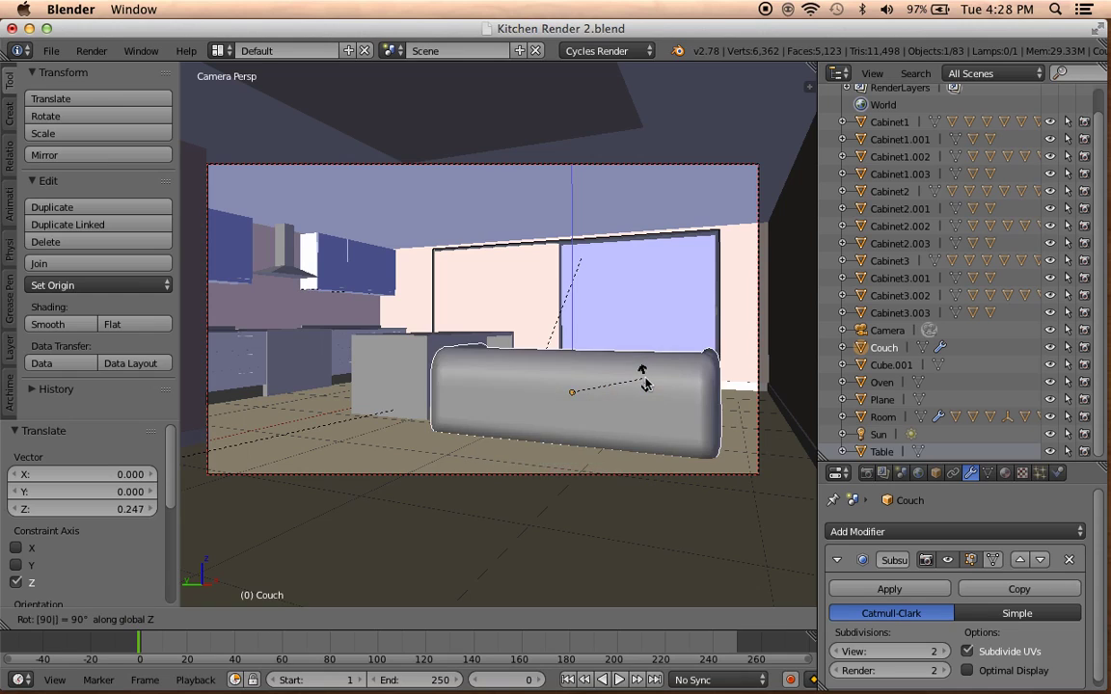
key(Return)
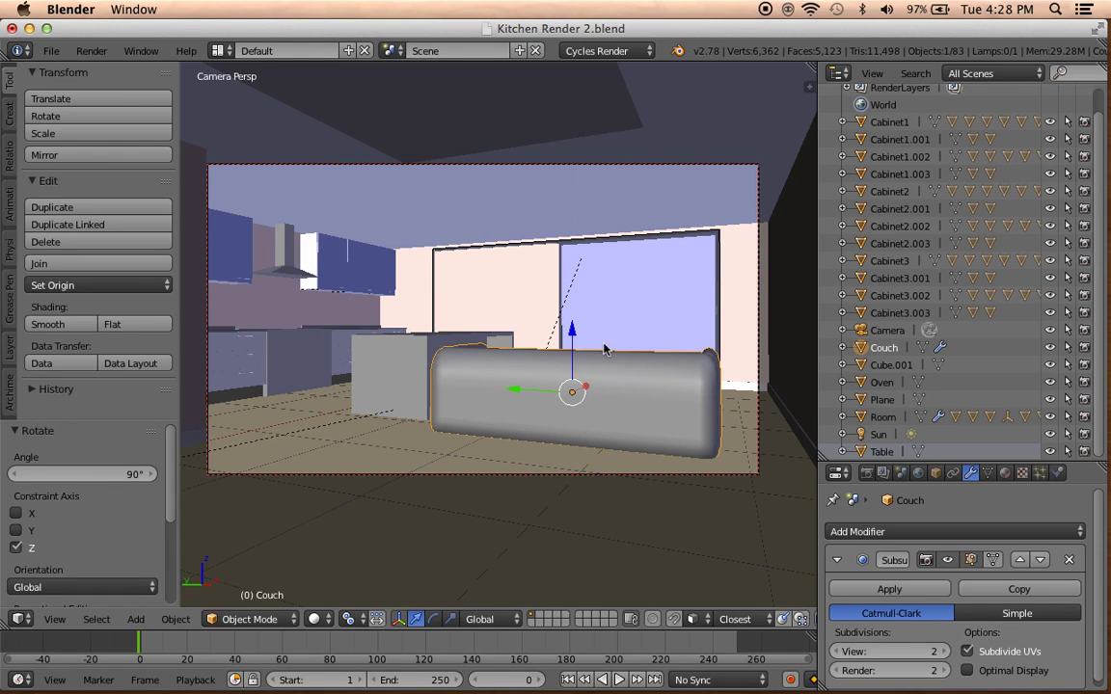
Shift the table slightly, then reselect the couch.
right_click(388, 353)
key(g)
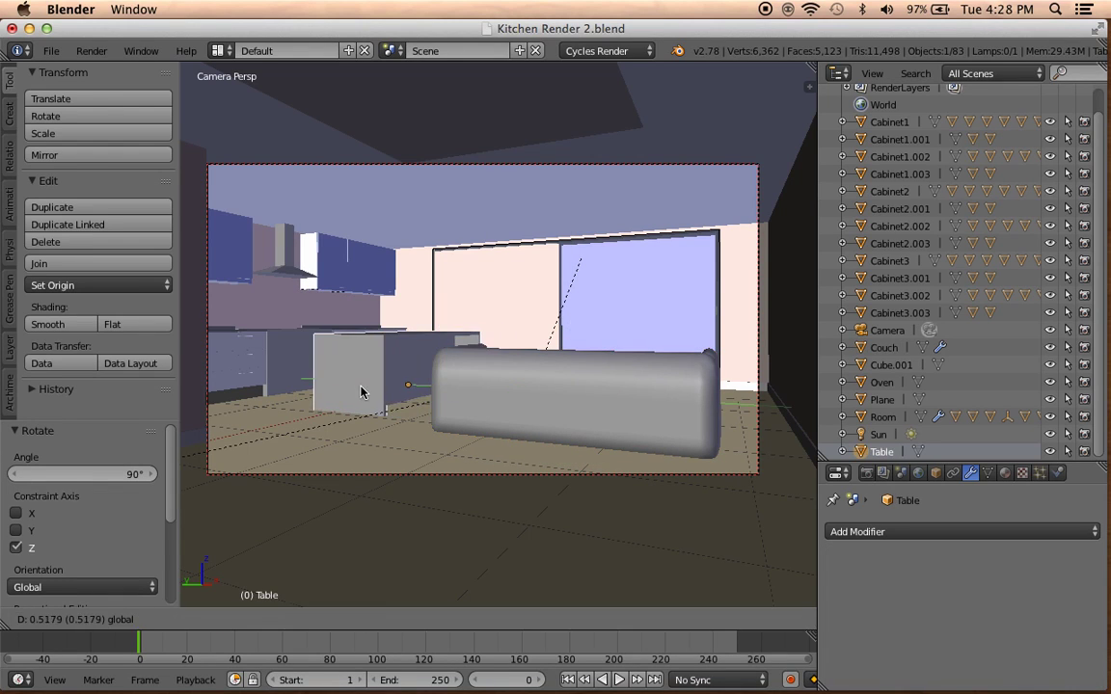
click(364, 391)
right_click(524, 417)
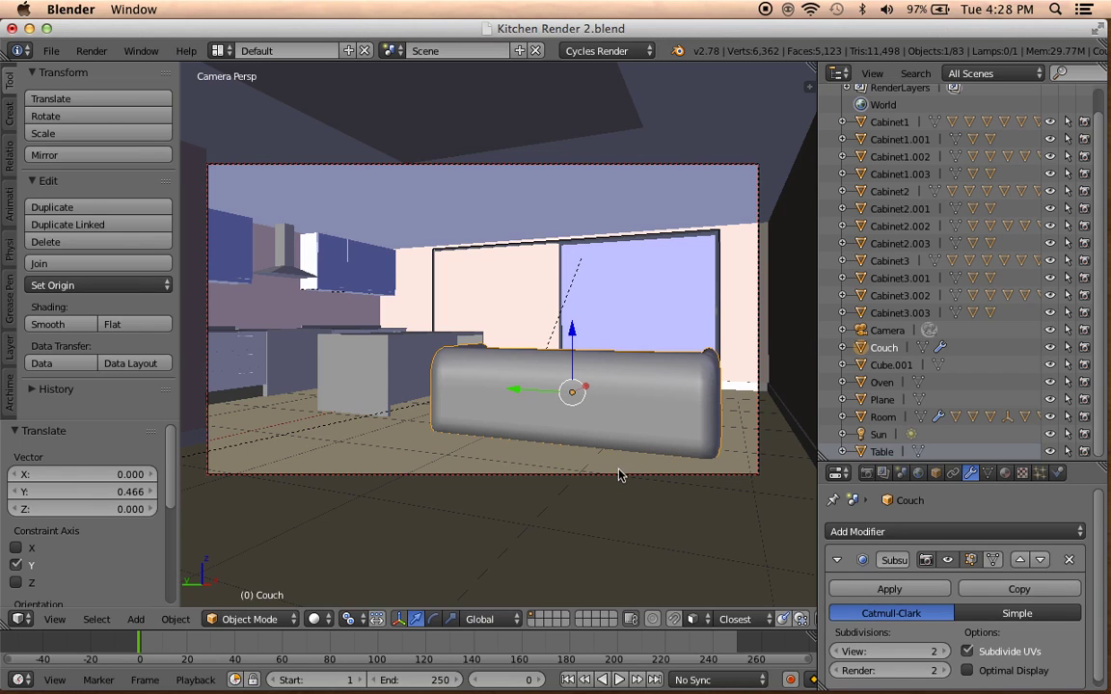
middle_drag(619, 460, 616, 445)
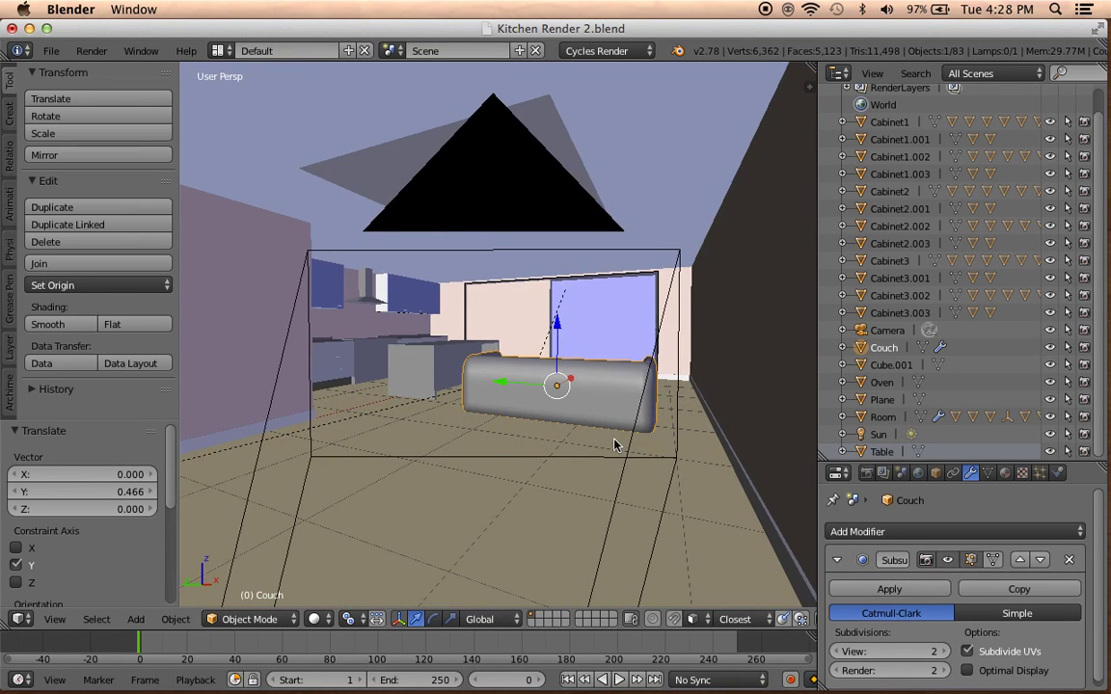
Lock the camera to the view in the N sidebar and reframe the kitchen shot.
key(KP_0)
key(n)
scroll(678, 421, up, 2)
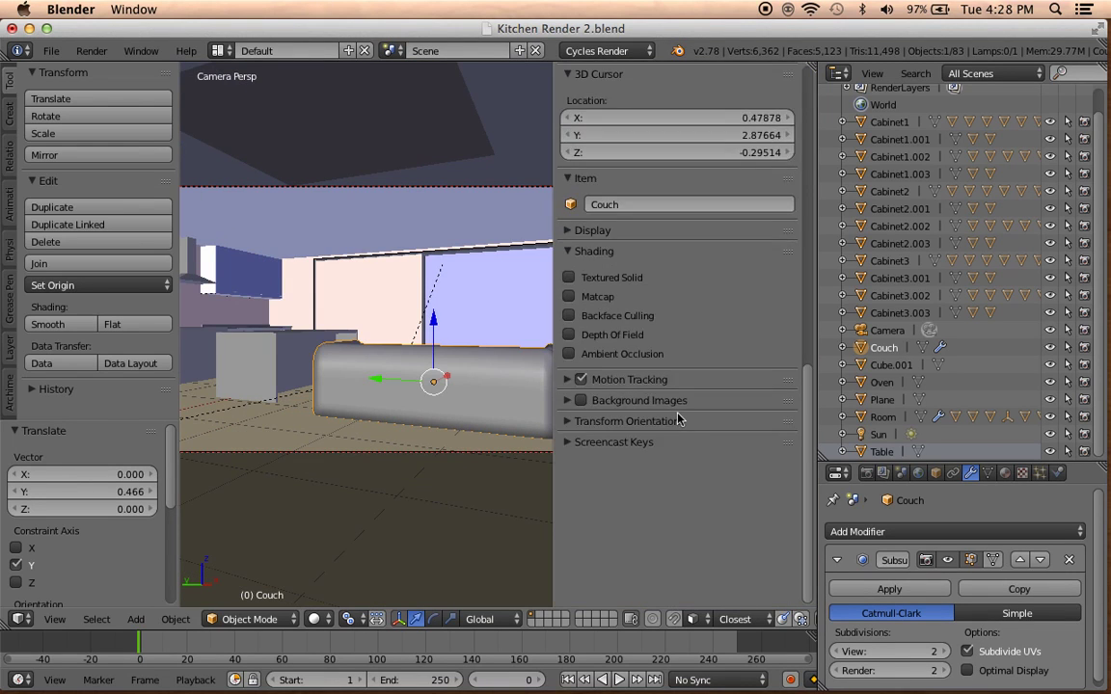
scroll(678, 421, up, 3)
scroll(624, 446, up, 1)
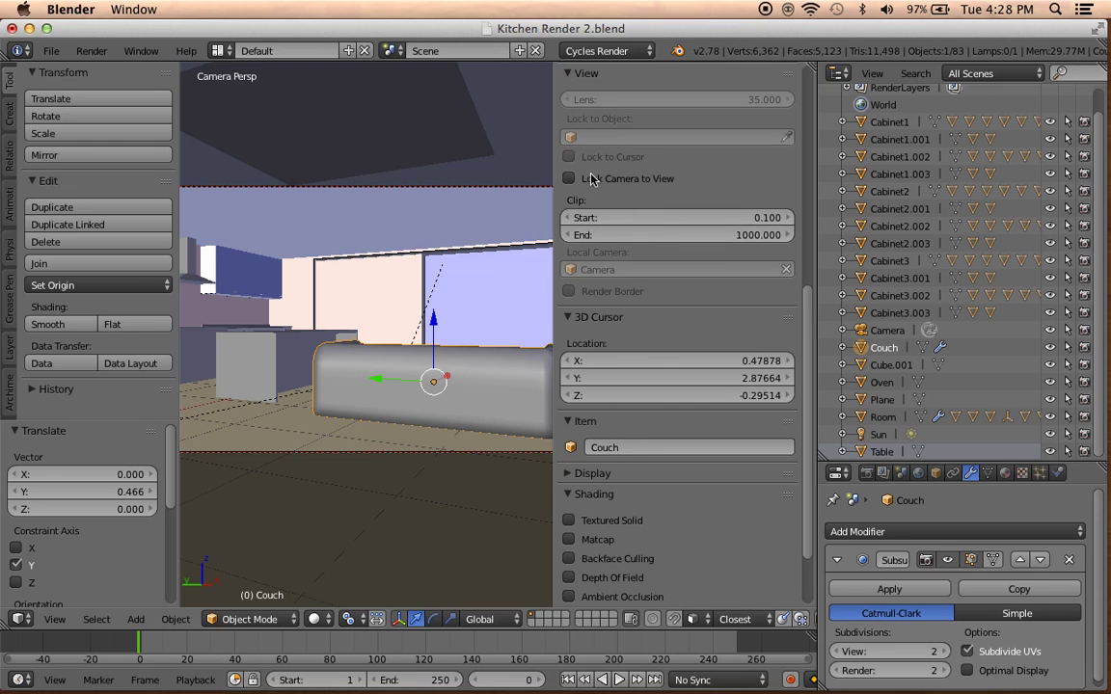
key(n)
mouse_move(556, 251)
middle_down()
mouse_move(570, 268)
mouse_move(529, 317)
mouse_move(569, 381)
middle_up()
Shift the couch -0.590 along X in front of the window, then deselect everything.
key(g)
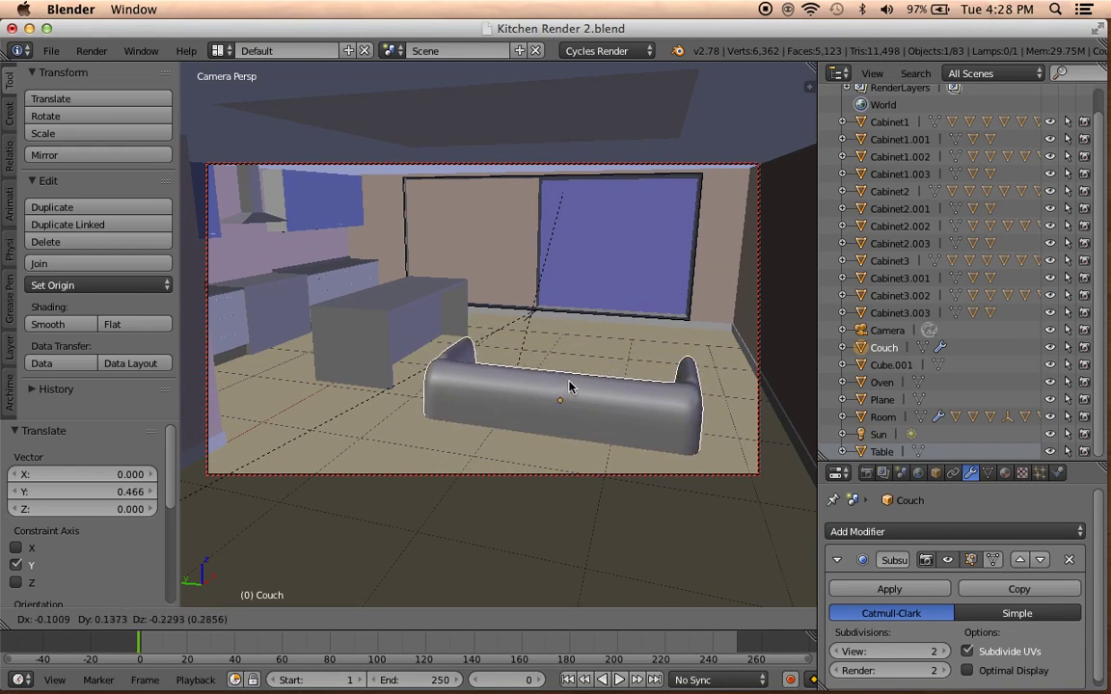
click(570, 381)
key(ctrl+z)
key(ctrl+z)
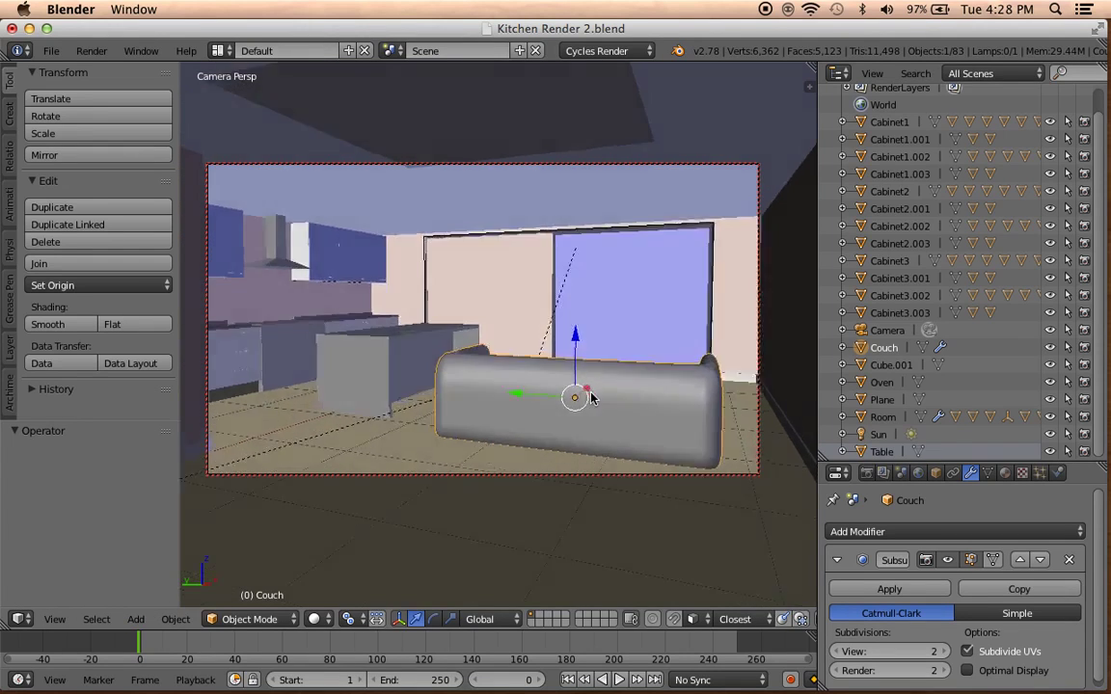
key(ctrl+z)
key(ctrl+z)
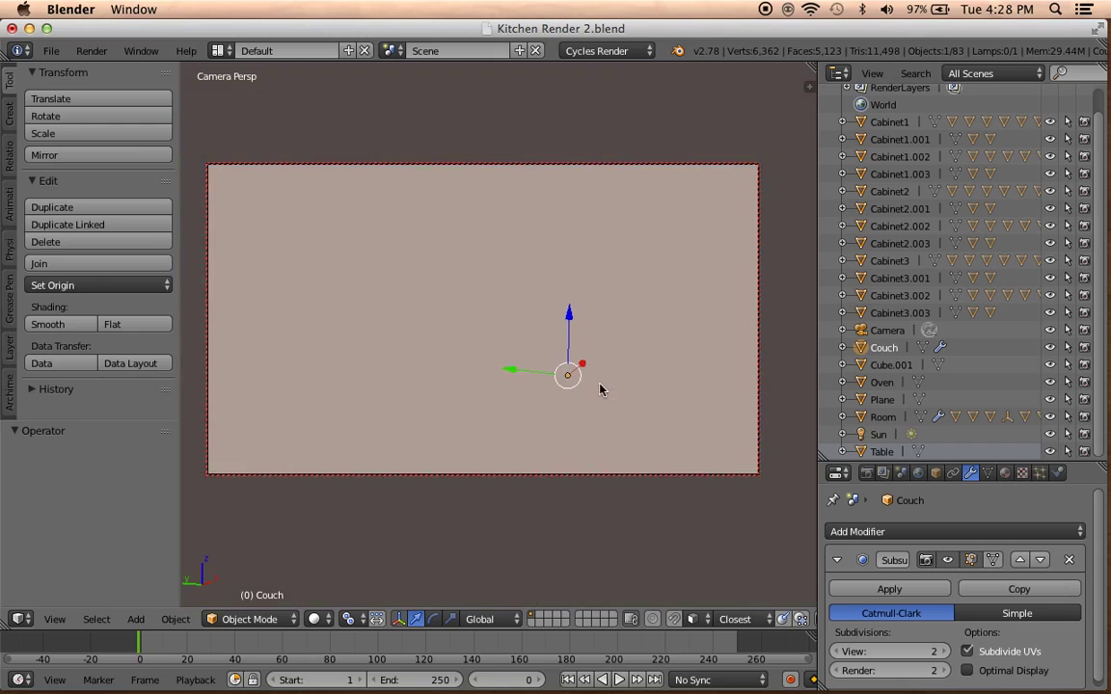
middle_drag(590, 385, 582, 389)
key(ctrl+z)
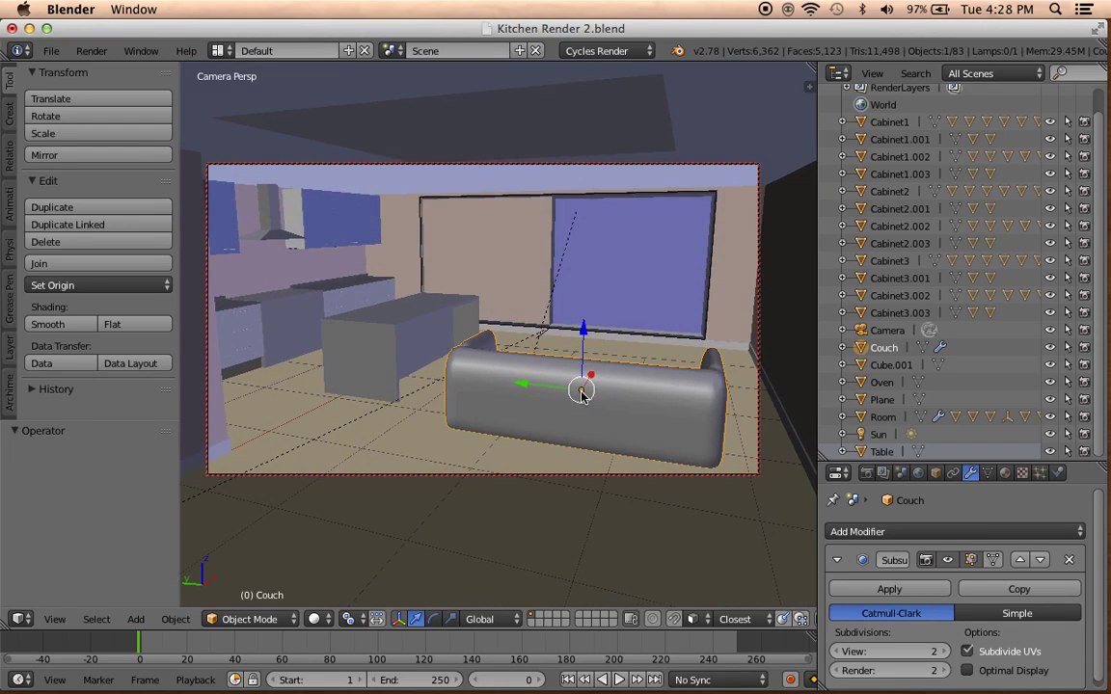
key(g)
key(x)
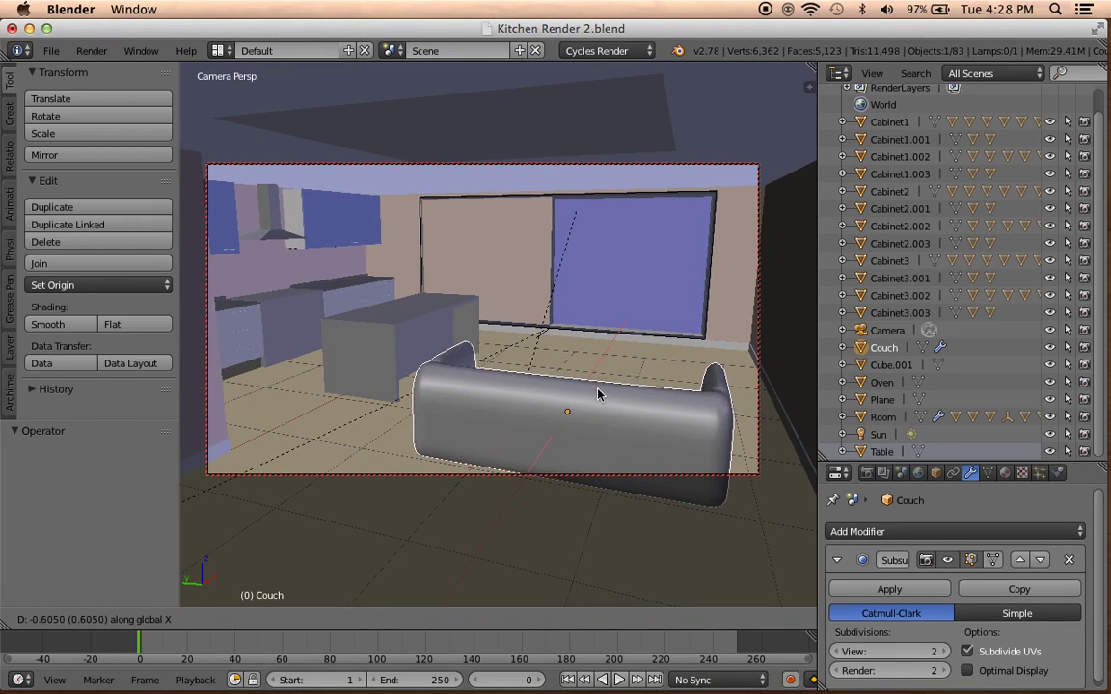
click(598, 393)
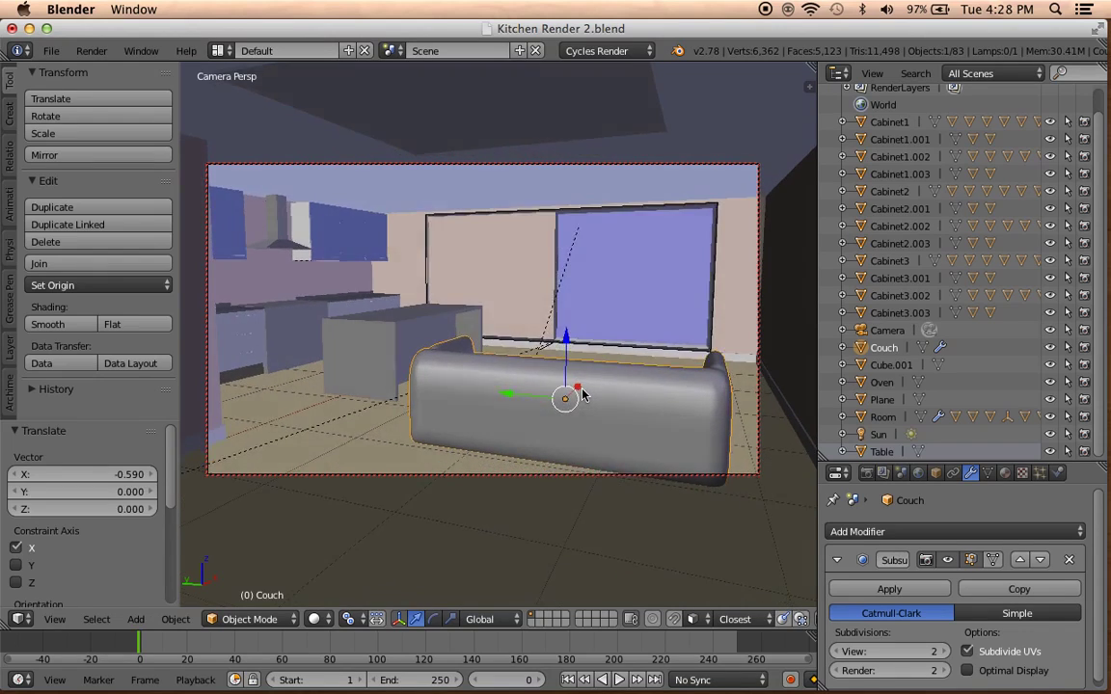
key(a)
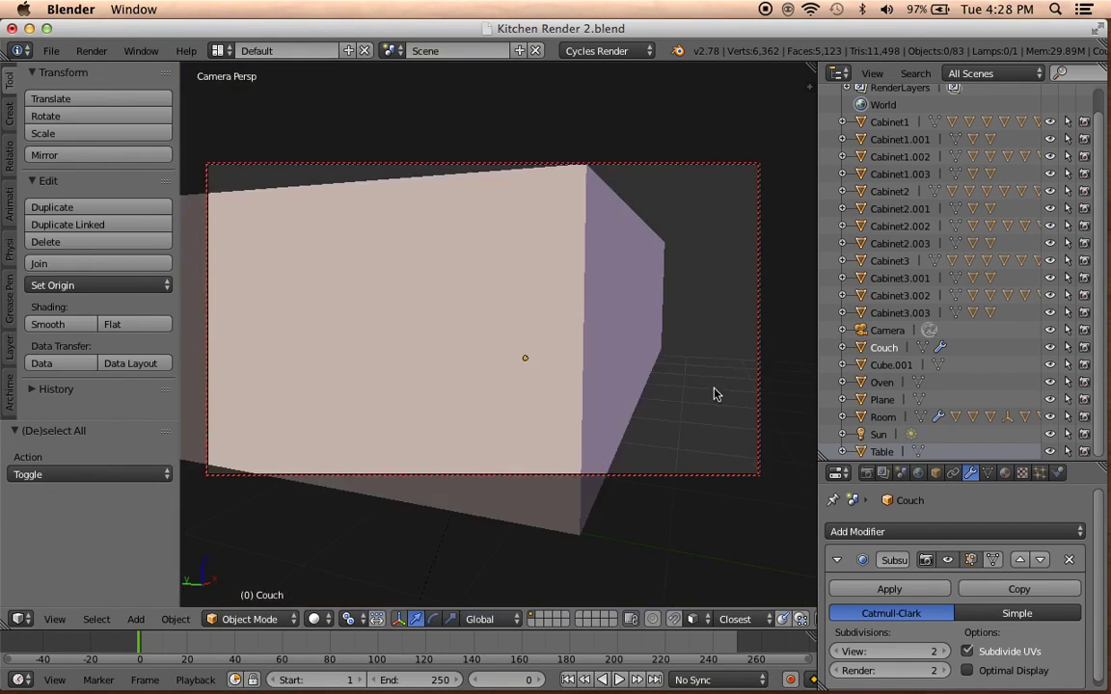
Check the room from outside the camera, then return to the camera view.
key(n)
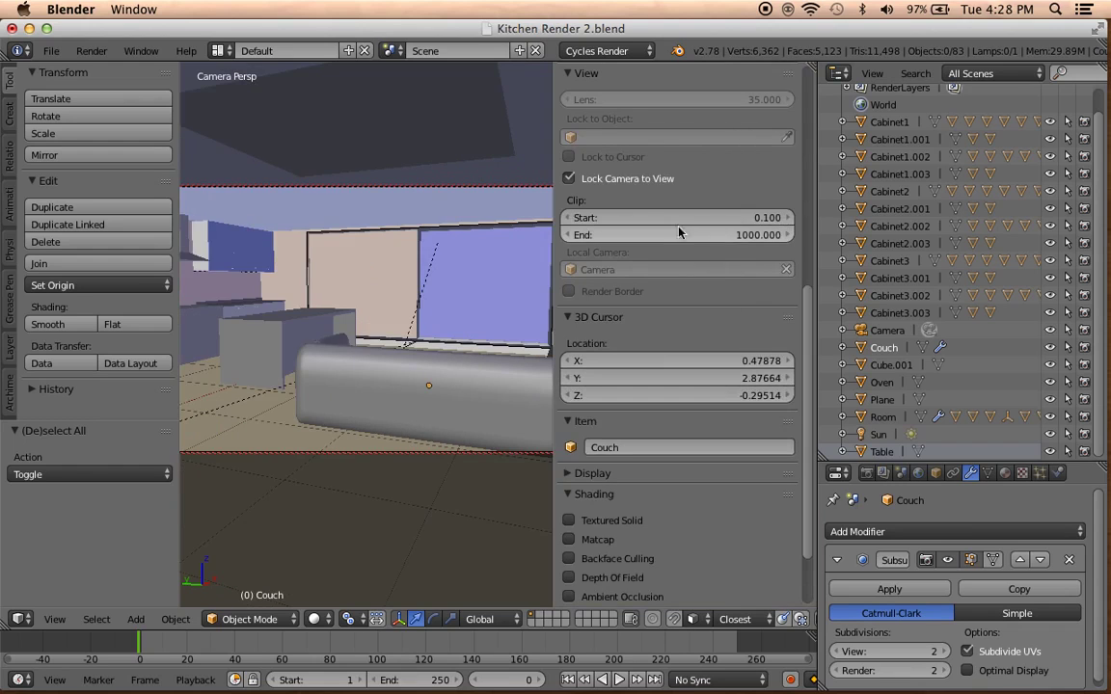
key(n)
key(shift+f)
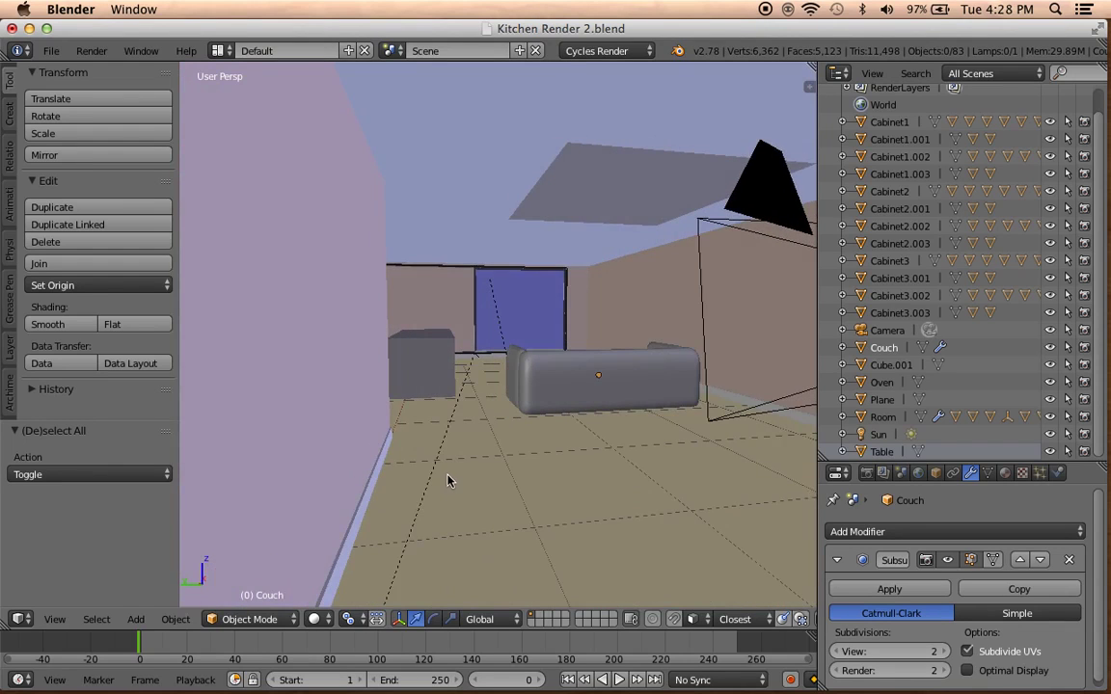
key(Escape)
click(315, 620)
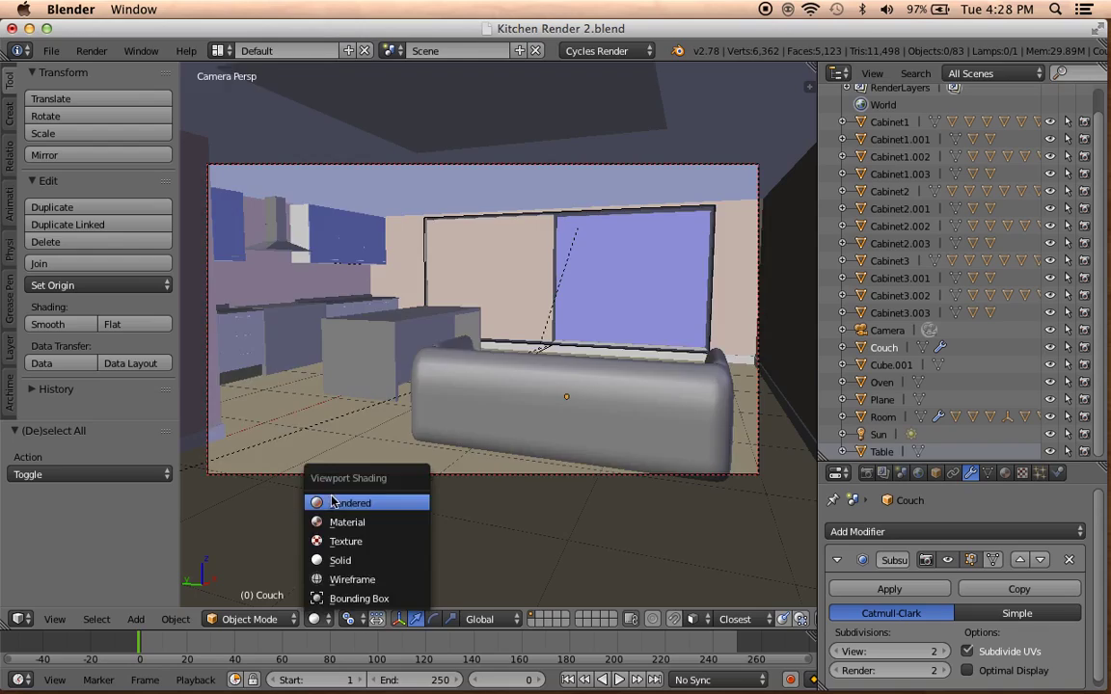
Preview the camera shot in Rendered shading, then return to Texture shading.
click(332, 502)
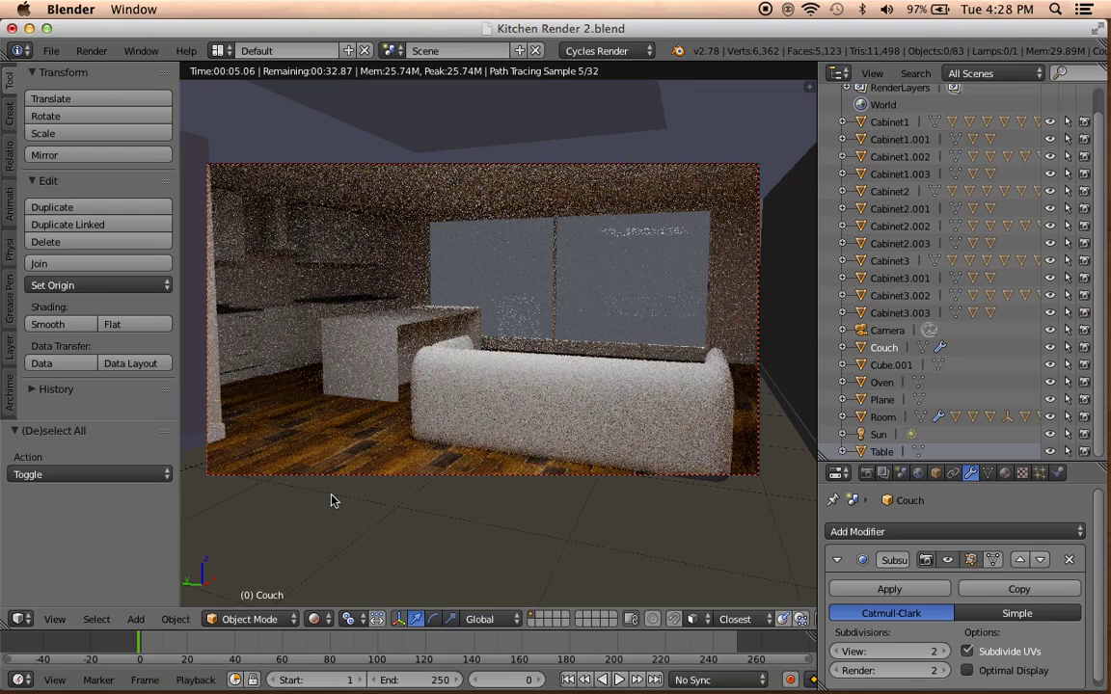
click(313, 620)
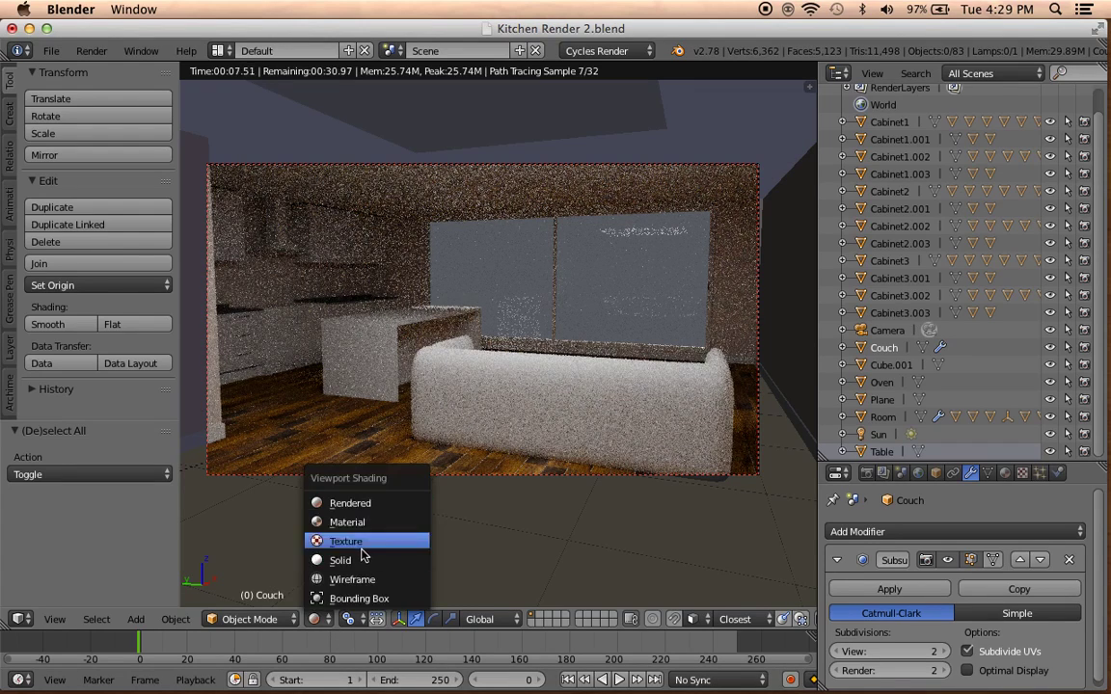
click(361, 538)
Delete the grey Plane hanging above the couch.
mouse_move(367, 526)
middle_down()
mouse_move(381, 397)
mouse_move(521, 145)
middle_up()
right_click(520, 145)
key(x)
click(521, 141)
mouse_move(547, 320)
middle_down()
mouse_move(508, 309)
mouse_move(508, 350)
middle_up()
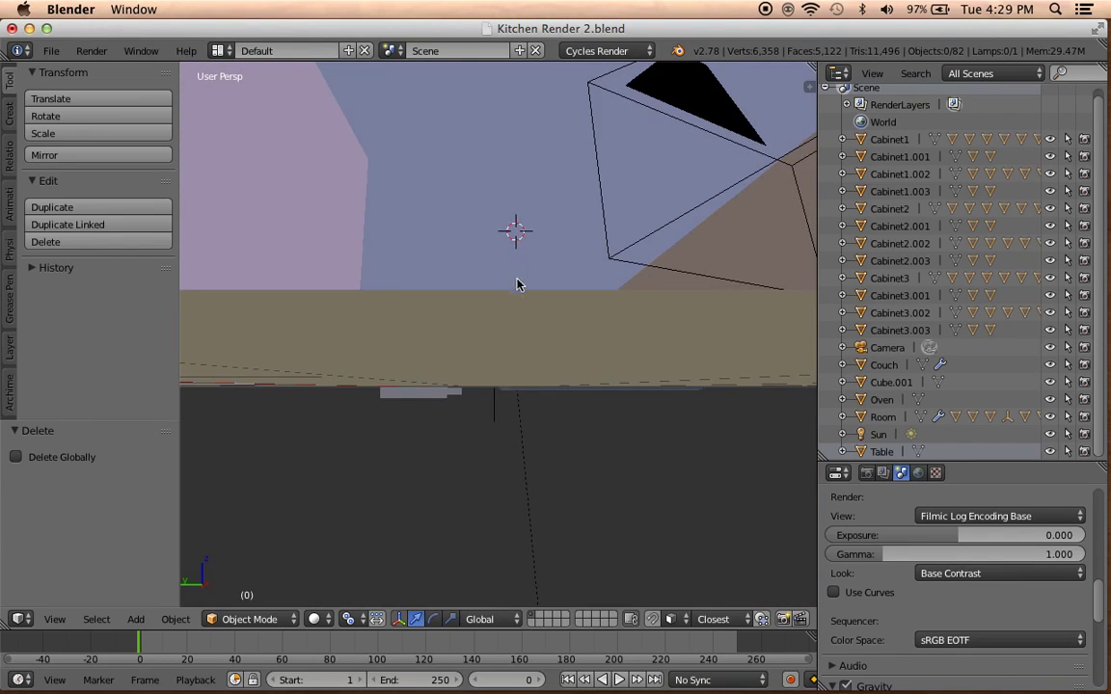
Switch to an empty local view, add a UV sphere, then undo it.
middle_drag(516, 285, 492, 600)
click(545, 620)
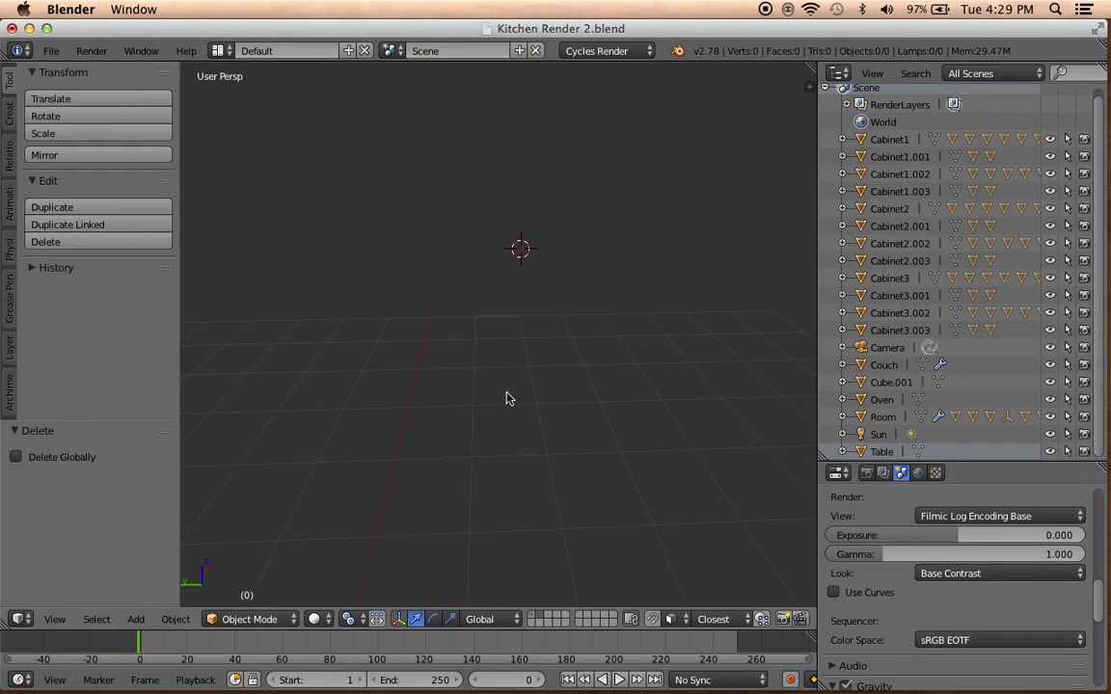
key(shift+a)
mouse_move(427, 392)
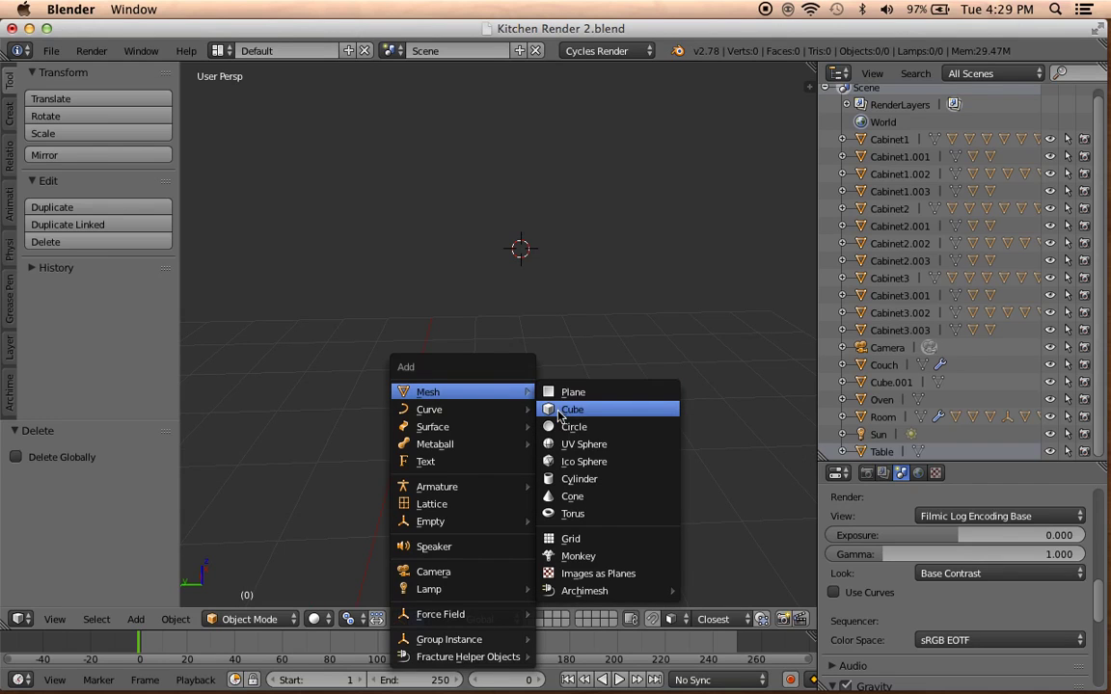
click(567, 443)
middle_drag(567, 393, 550, 429)
key(ctrl+z)
Add a mesh circle, scale it down and fill it with a single face.
key(shift+a)
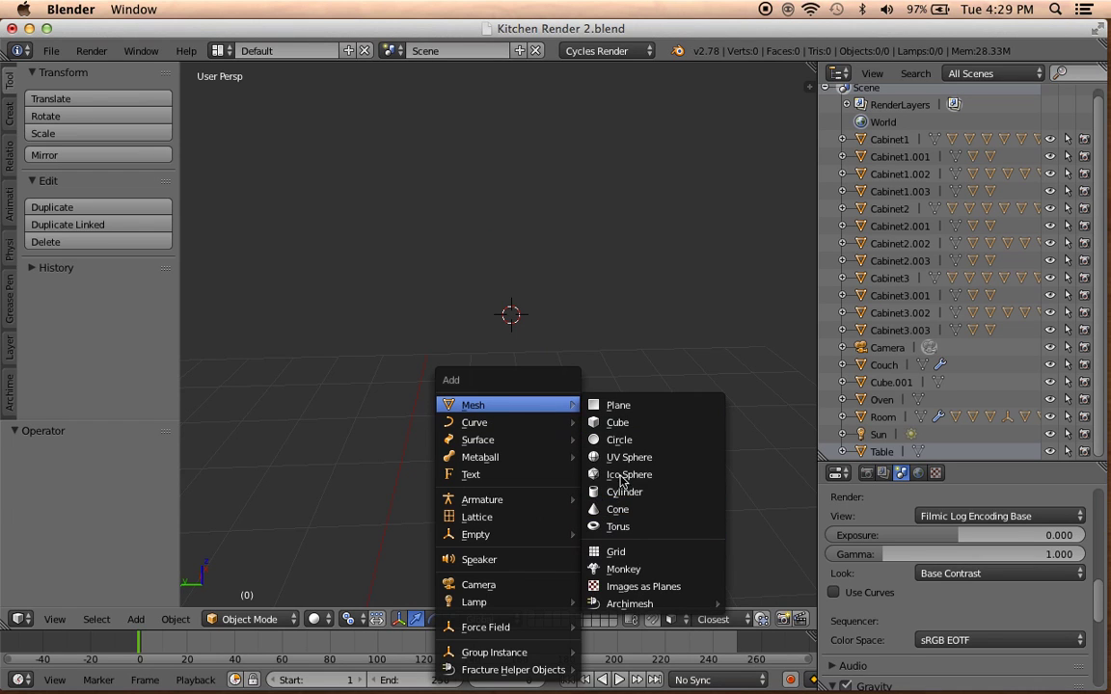
click(627, 441)
key(s)
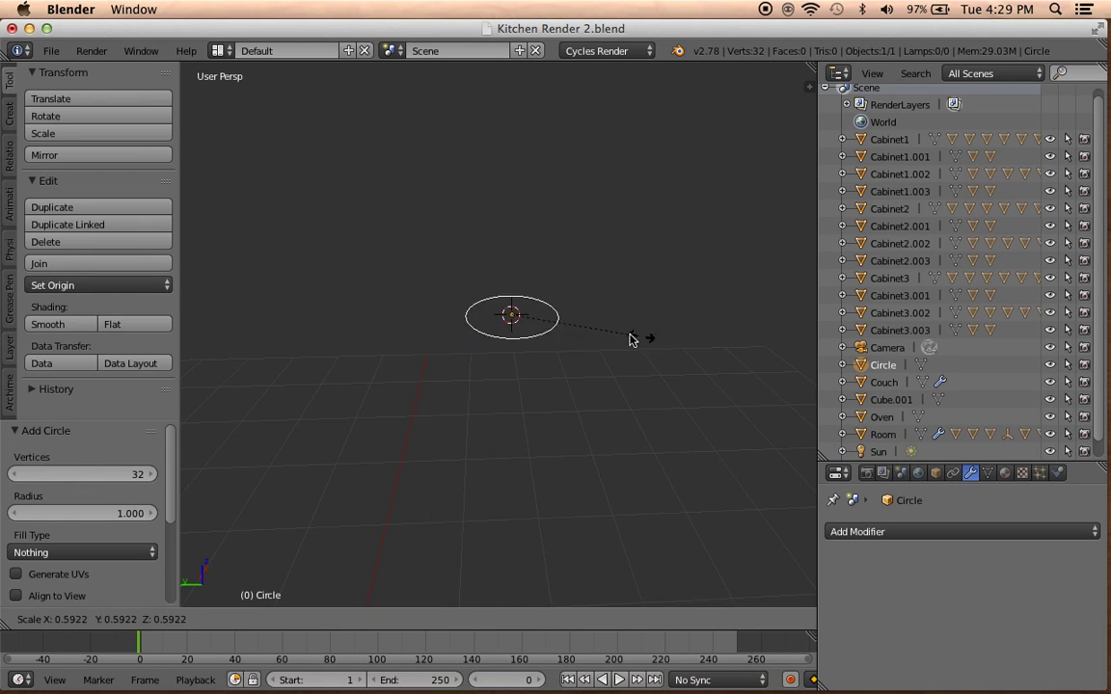
click(537, 324)
key(Tab)
scroll(536, 322, up, 2)
scroll(521, 338, up, 2)
key(f)
mouse_move(513, 350)
middle_down()
mouse_move(521, 338)
mouse_move(518, 404)
middle_up()
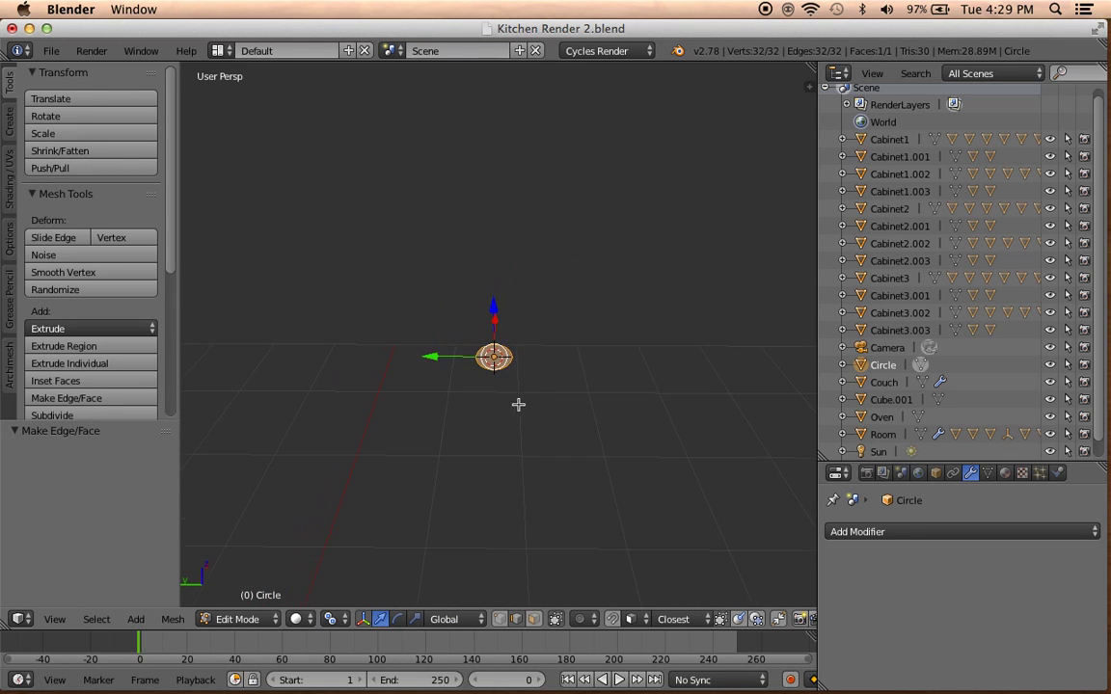
Shrink the circle further and view it from the right side, undoing a small vertical move.
key(s)
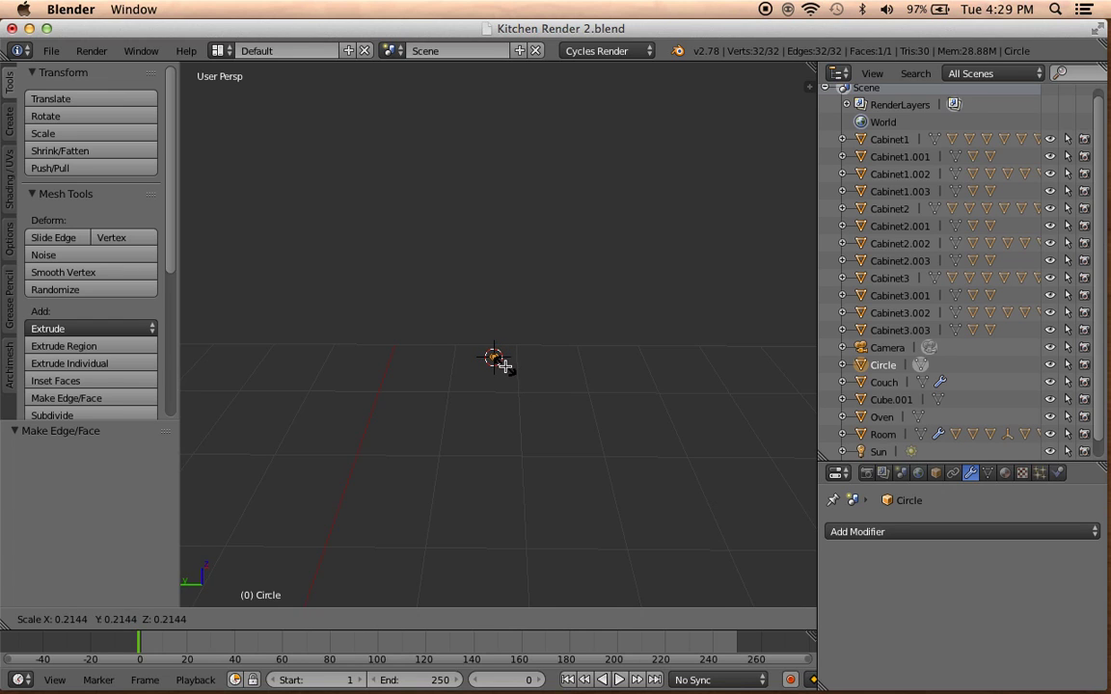
click(502, 365)
key(Tab)
middle_drag(514, 404, 524, 282)
key(KP_3)
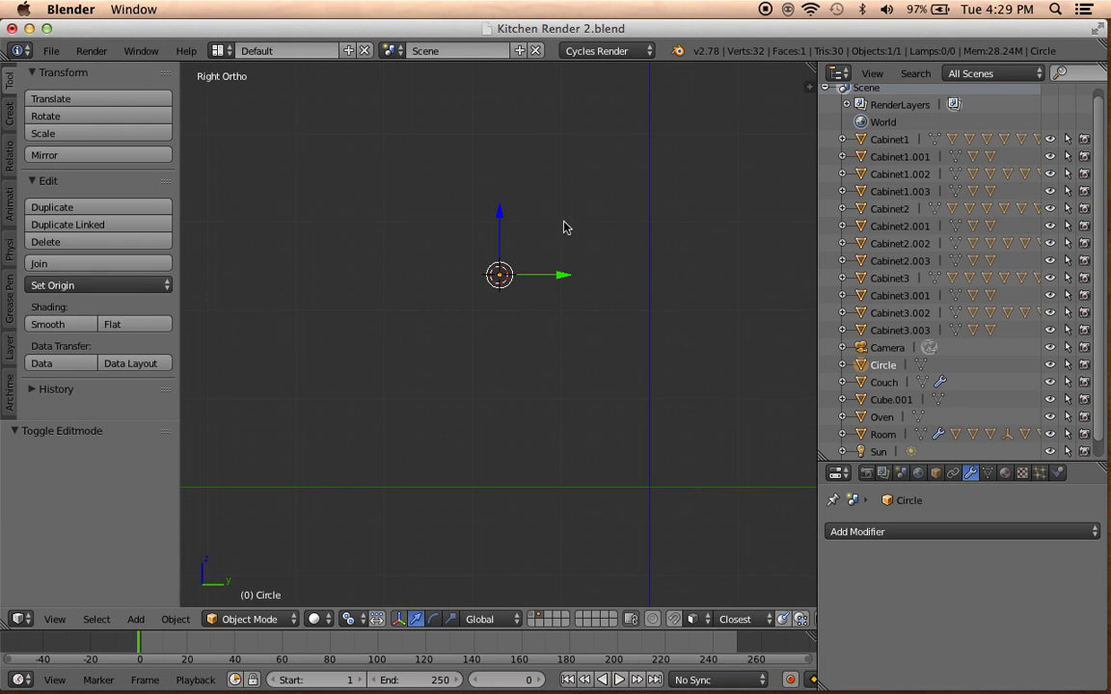
scroll(528, 332, up, 5)
scroll(525, 491, down, 2)
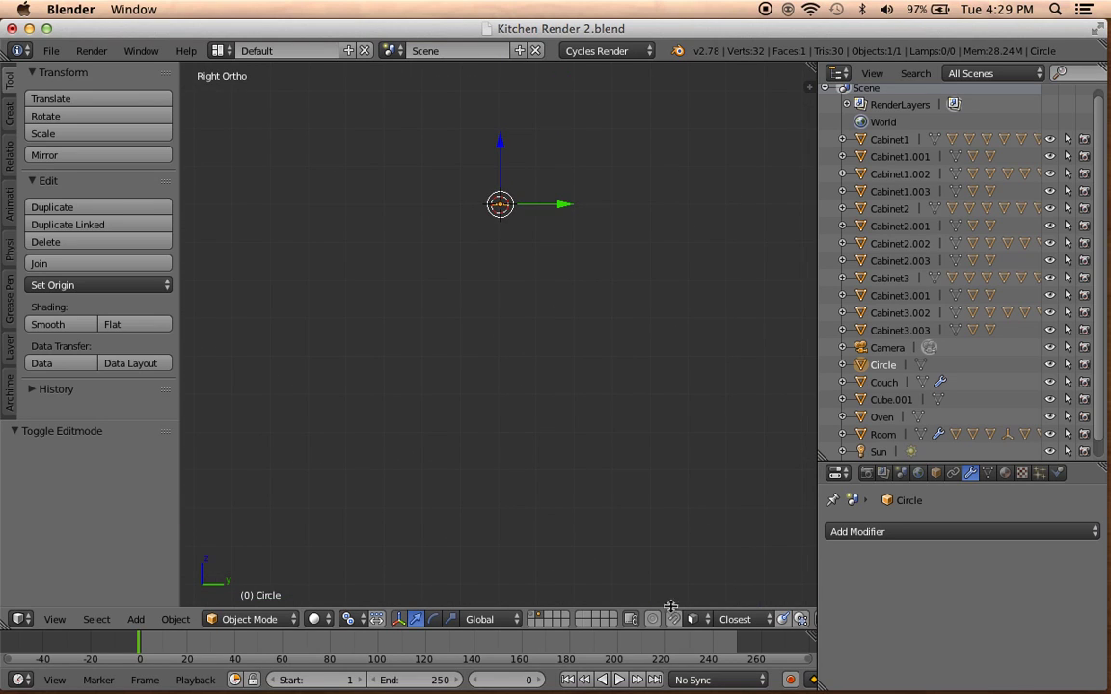
scroll(665, 618, down, 3)
mouse_move(499, 153)
mouse_down()
mouse_move(500, 171)
mouse_move(503, 143)
mouse_up()
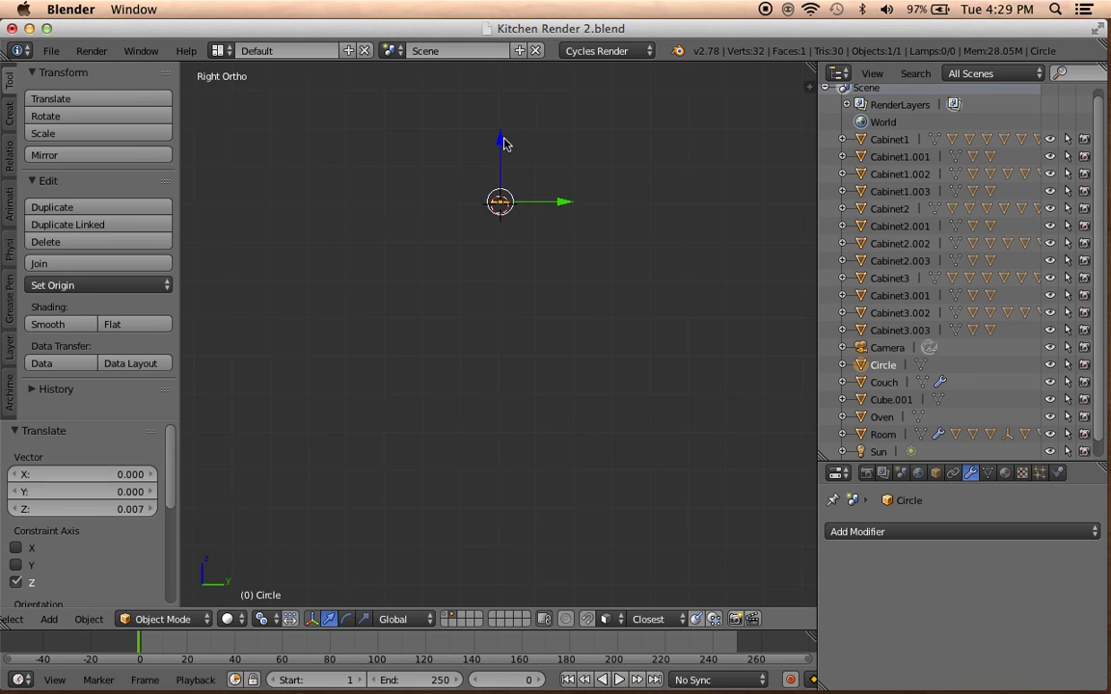
key(ctrl+z)
Extrude the circle downward into a rod and move its lower end along Z.
key(Tab)
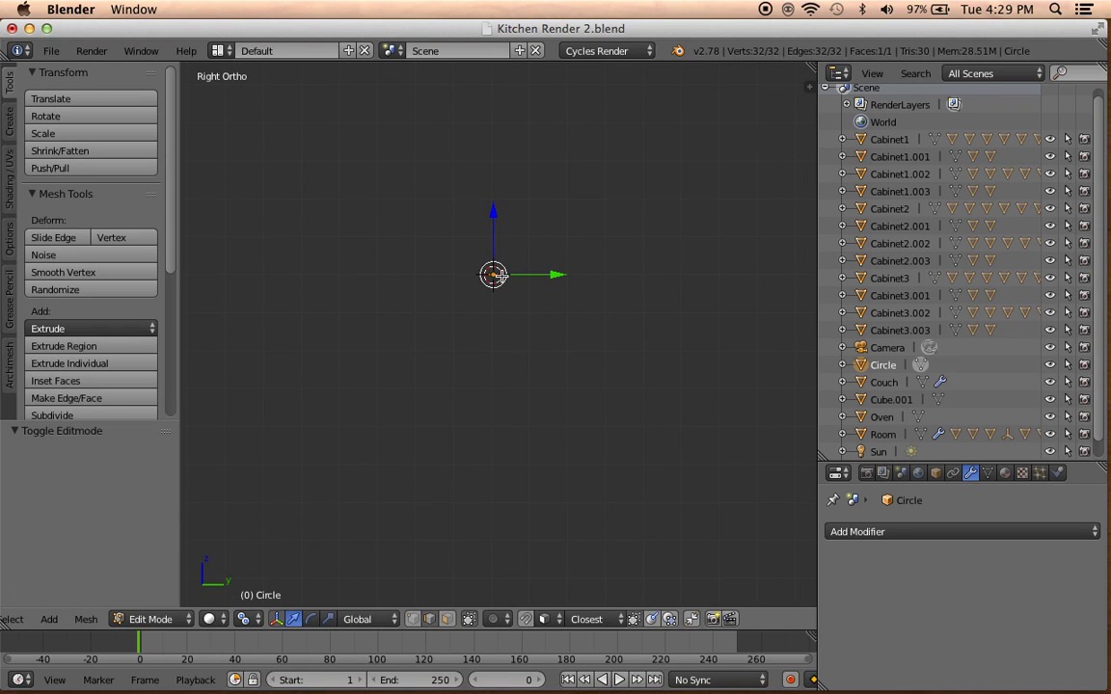
key(e)
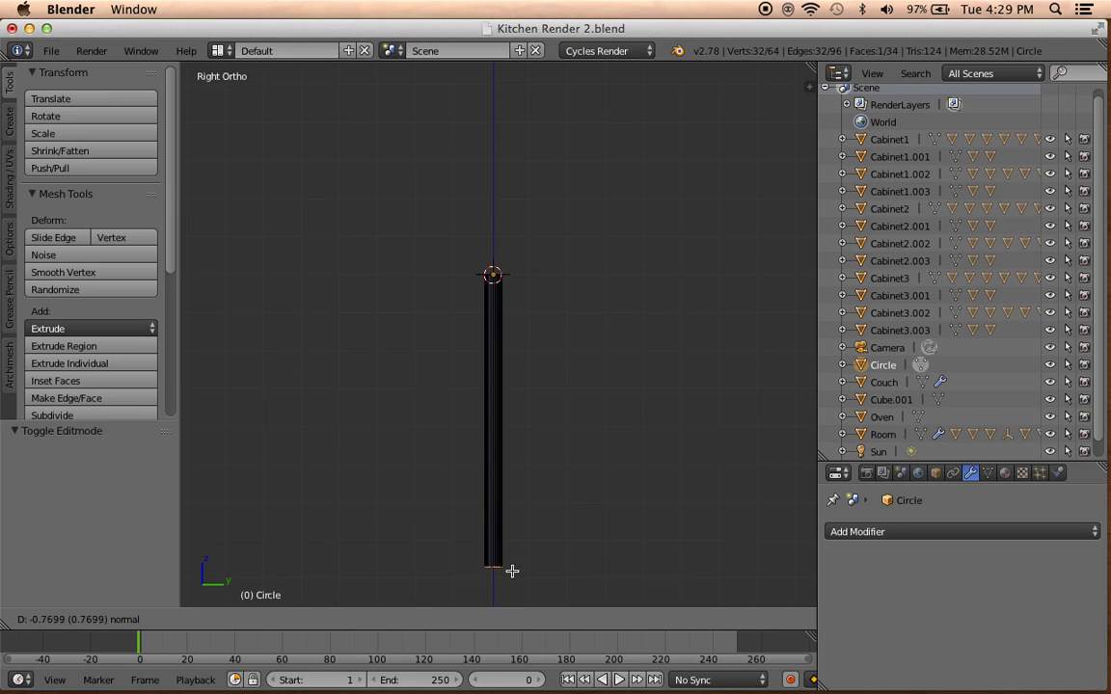
click(512, 570)
shift+middle_drag(510, 569, 492, 386)
key(g)
key(z)
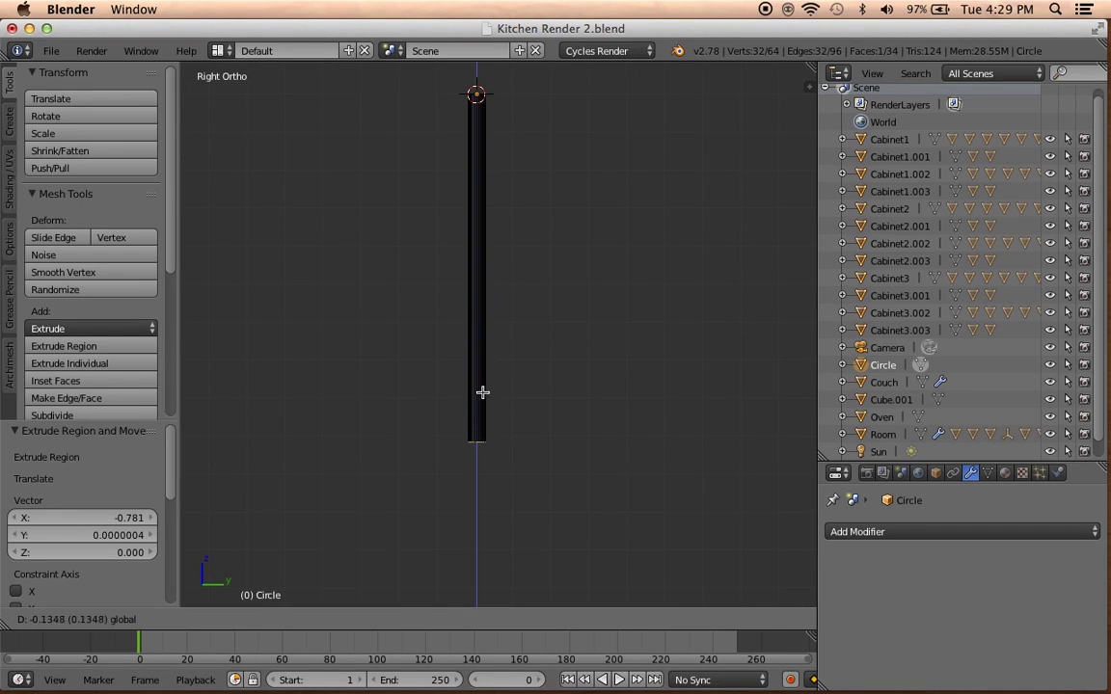
click(481, 449)
scroll(486, 424, down, 4)
Lift the rod's end in perspective view, then leave local view to see the kitchen.
key(KP_5)
mouse_move(403, 383)
middle_down()
mouse_move(560, 414)
mouse_move(535, 448)
middle_up()
key(g)
key(z)
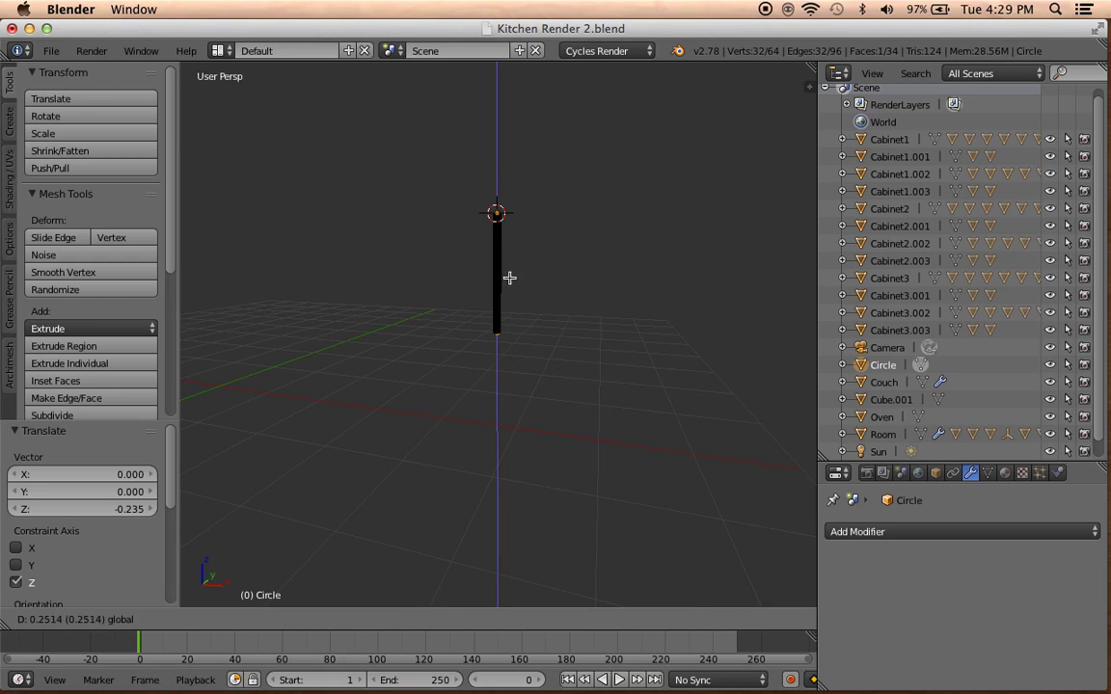
click(510, 284)
middle_drag(508, 390, 550, 550)
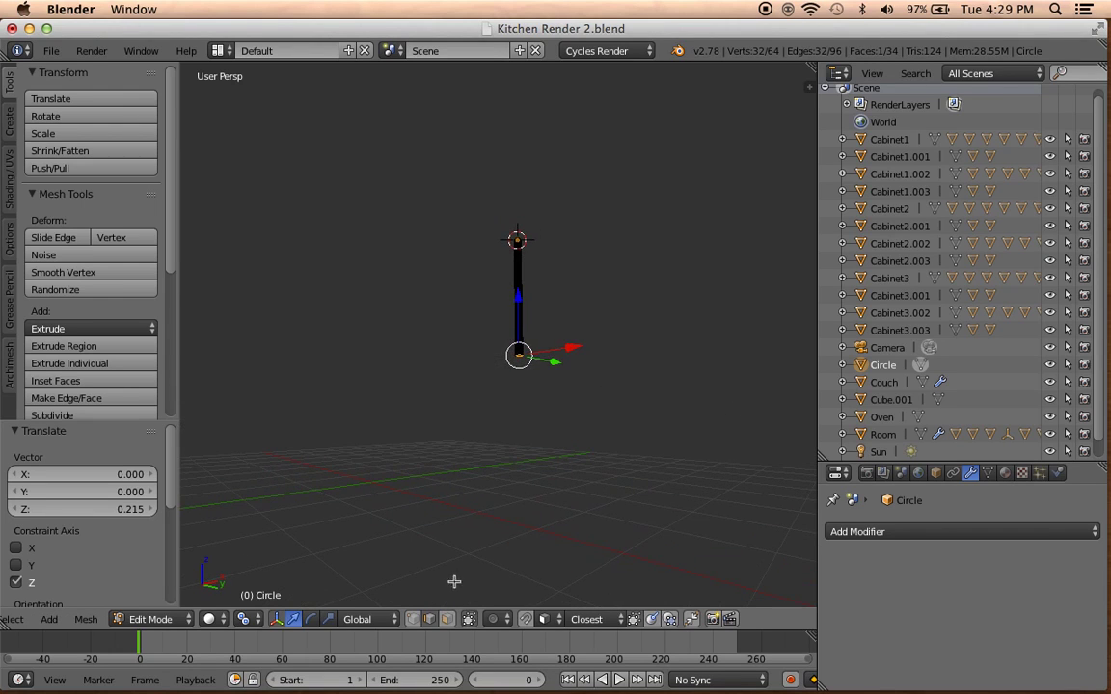
key(Tab)
key(KP_Divide)
mouse_move(472, 314)
middle_down()
mouse_move(565, 362)
mouse_move(807, 384)
mouse_move(223, 367)
mouse_move(730, 337)
mouse_move(483, 365)
middle_up()
Make the whole rod thinner with Shift+Z scaling, keeping its length.
key(Tab)
scroll(503, 352, up, 2)
scroll(503, 352, up, 1)
scroll(503, 406, up, 1)
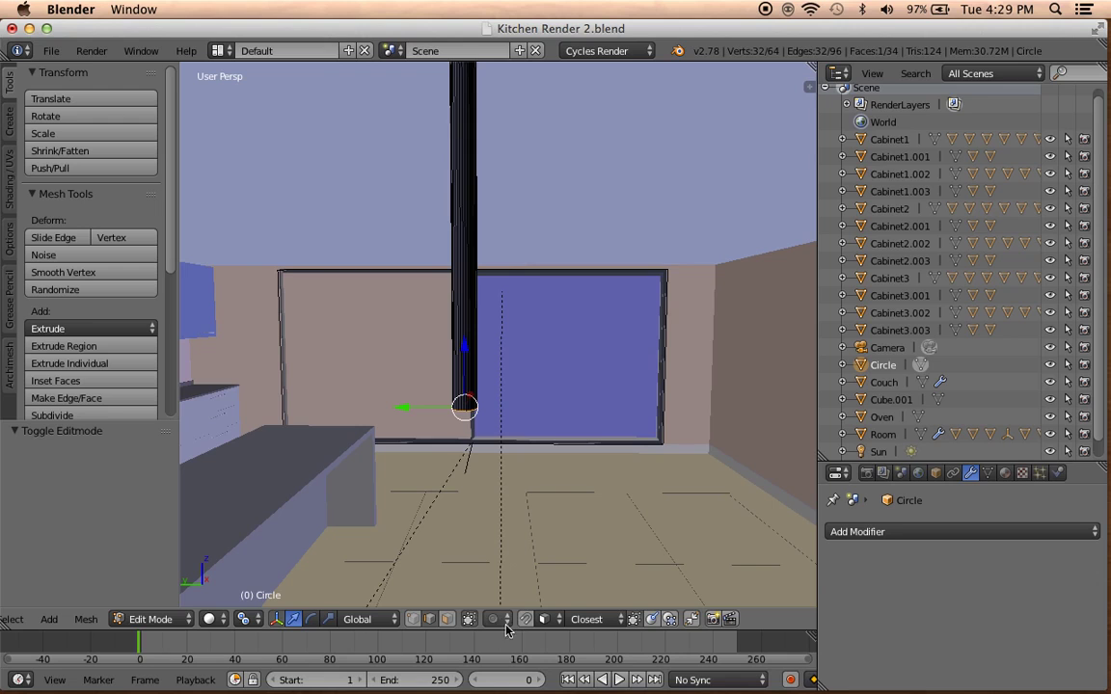
key(a)
middle_drag(463, 453, 540, 471)
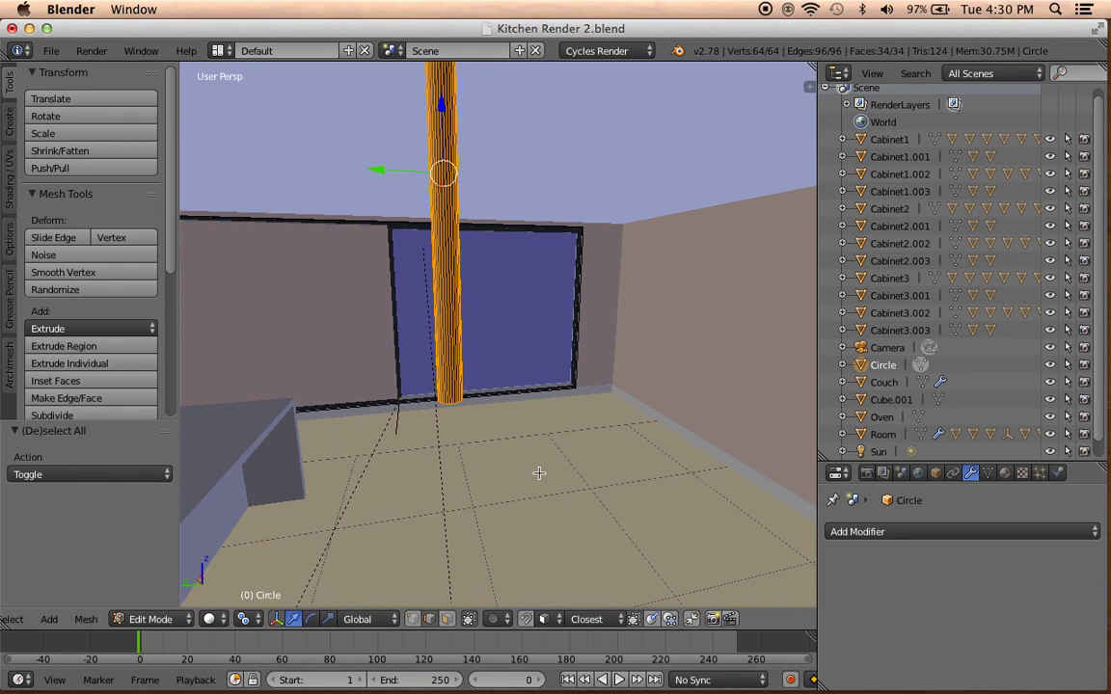
key(s)
key(shift+z)
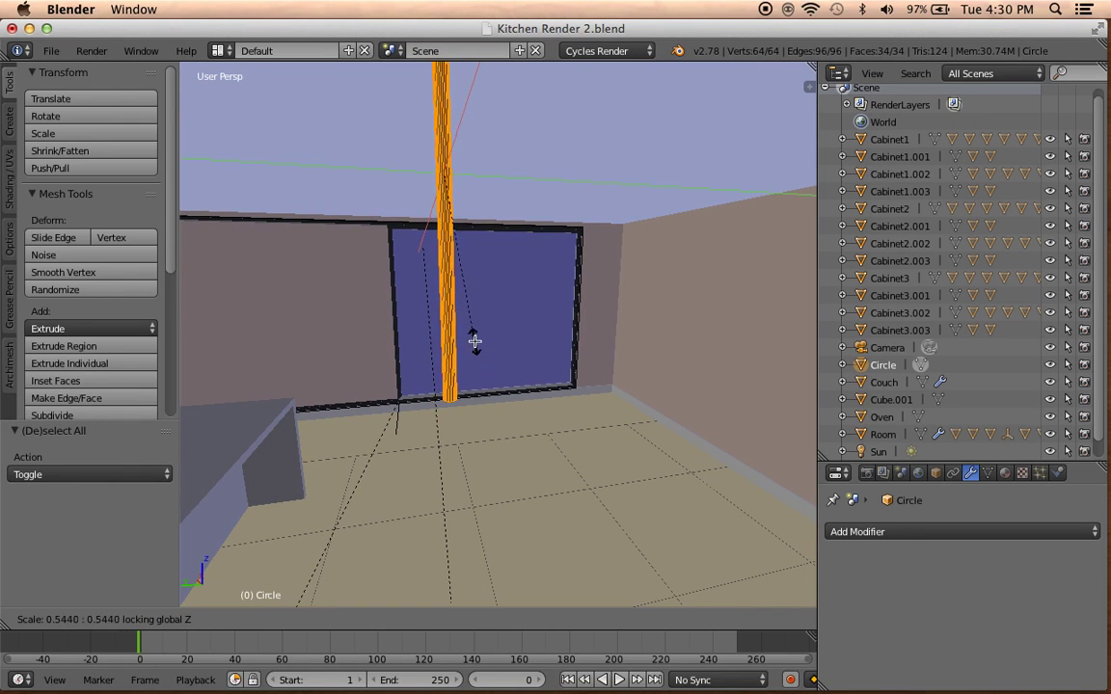
click(473, 286)
mouse_move(473, 285)
middle_down()
mouse_move(530, 520)
mouse_move(529, 633)
mouse_move(545, 344)
middle_up()
Select the loop at the rod's lower end and move it along Z.
right_click(472, 457)
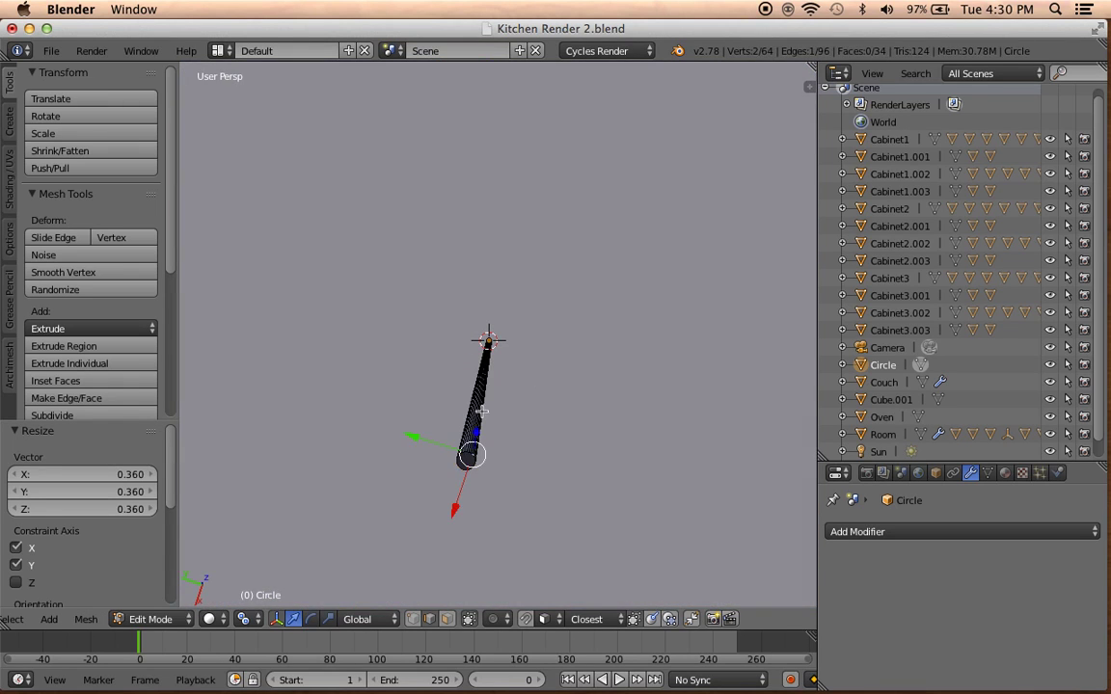
alt+right_click(465, 458)
mouse_move(466, 458)
middle_down()
mouse_move(526, 436)
mouse_move(483, 458)
middle_up()
key(g)
key(z)
click(516, 221)
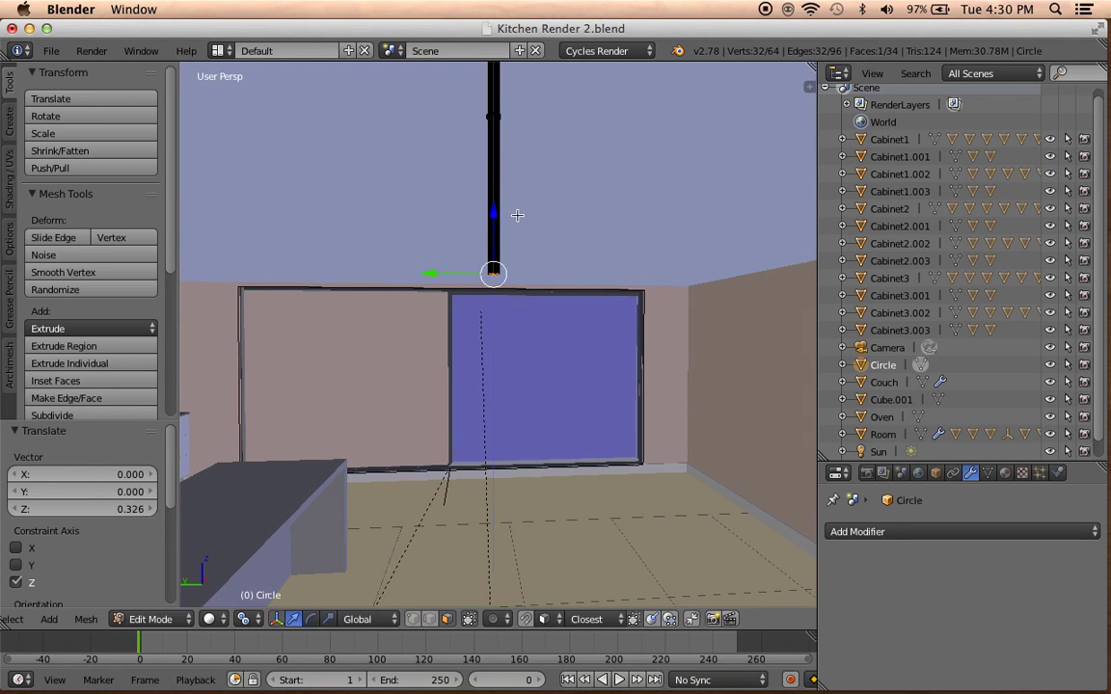
middle_drag(518, 217, 531, 432)
Readjust the end loop's height with a few more vertical moves.
key(ctrl+z)
key(g)
key(z)
click(538, 334)
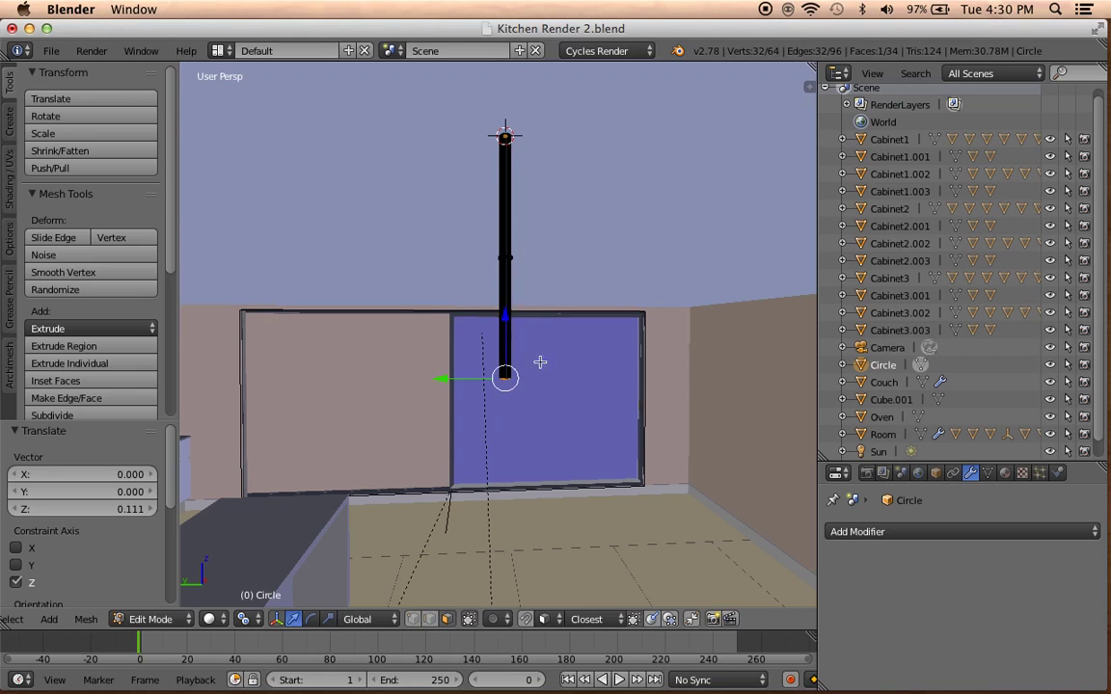
key(g)
key(z)
click(503, 303)
middle_drag(504, 303, 513, 357)
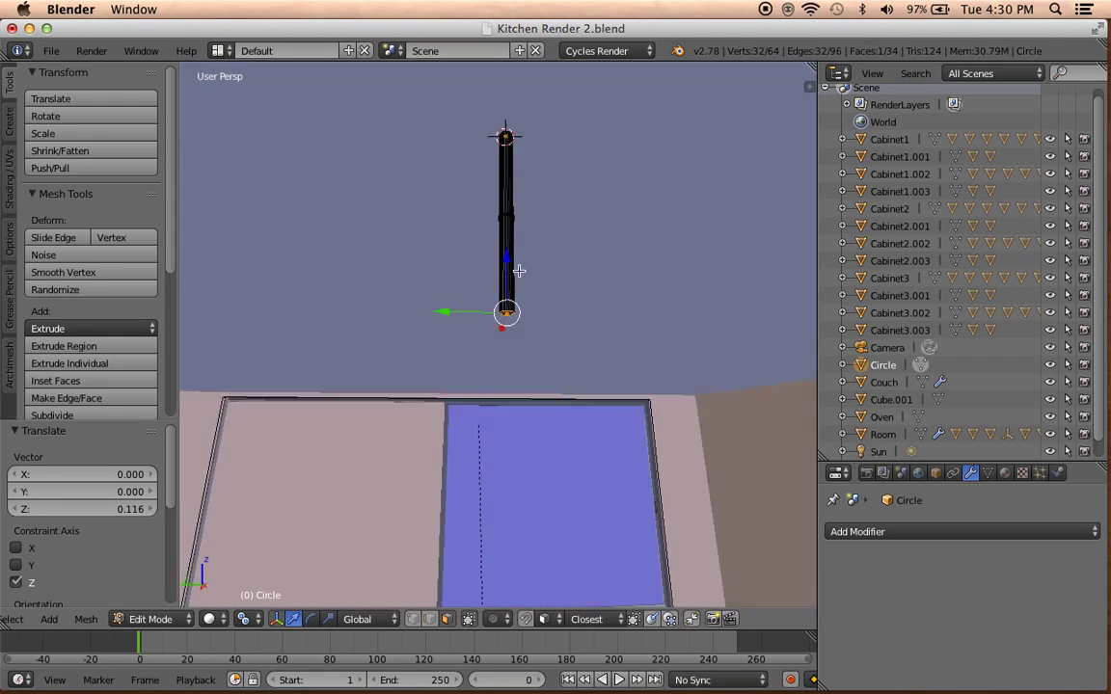
middle_drag(538, 308, 539, 387)
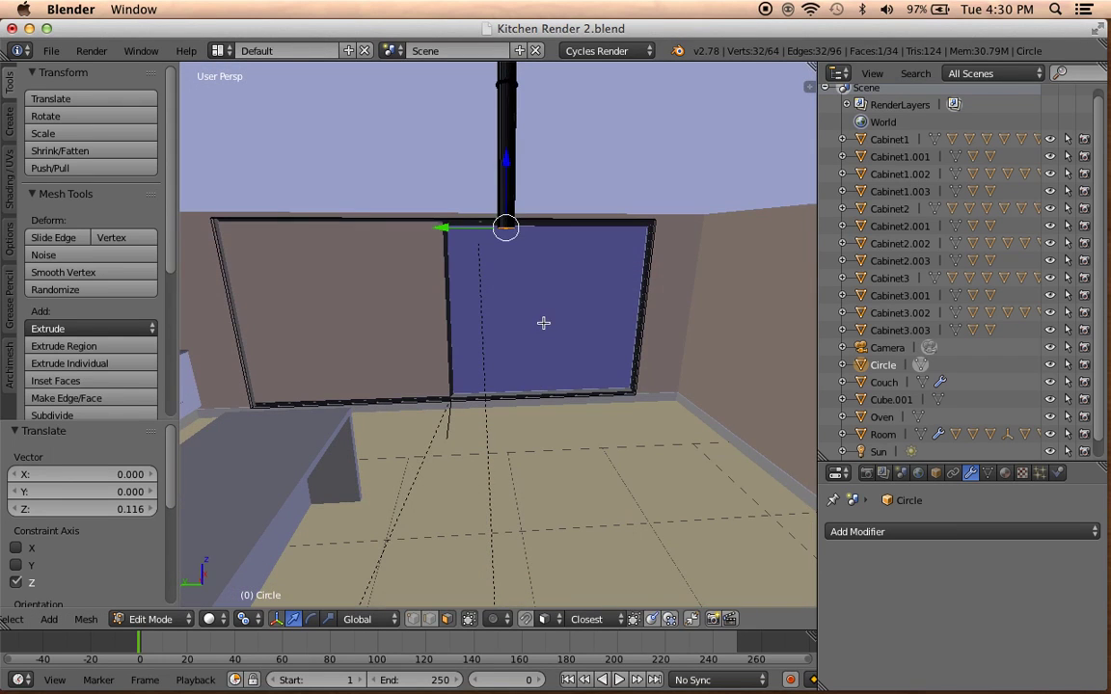
Extrude a new ring from the rod end and begin widening it into a shade.
key(e)
click(558, 372)
key(s)
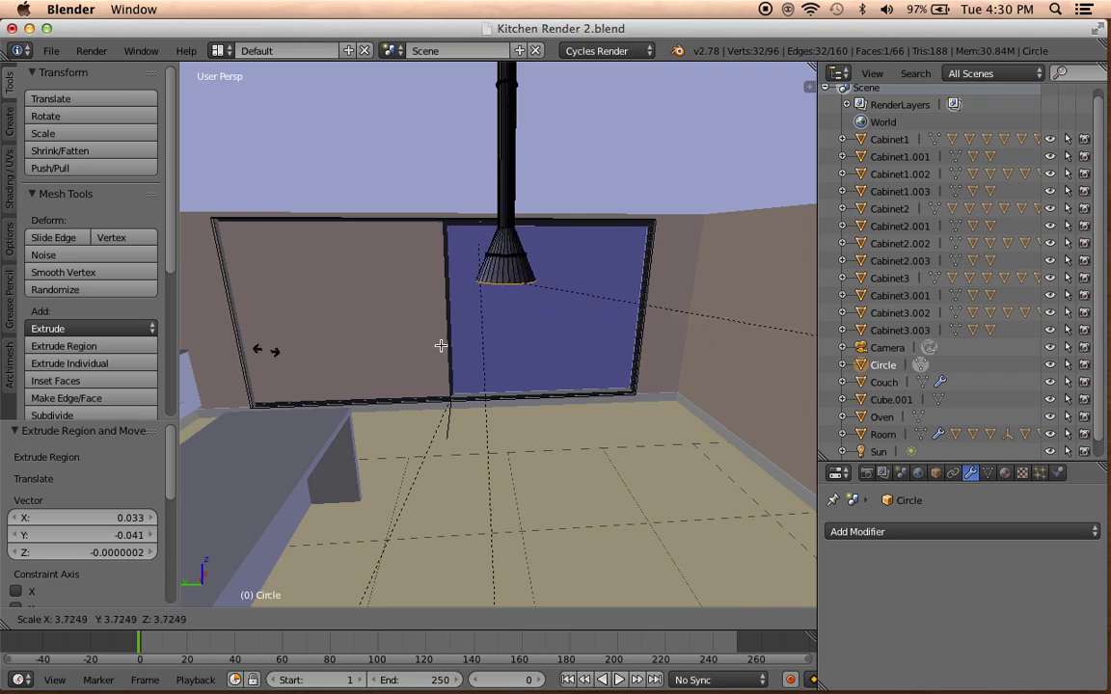
Set the lampshade's width, then select its bottom disc and centre the view on it.
click(590, 317)
mouse_move(592, 317)
middle_down()
mouse_move(602, 447)
mouse_move(541, 388)
middle_up()
key(a)
scroll(560, 405, down, 3)
mouse_move(586, 425)
middle_down()
mouse_move(652, 439)
mouse_move(637, 349)
mouse_move(509, 424)
middle_up()
alt+right_click(508, 424)
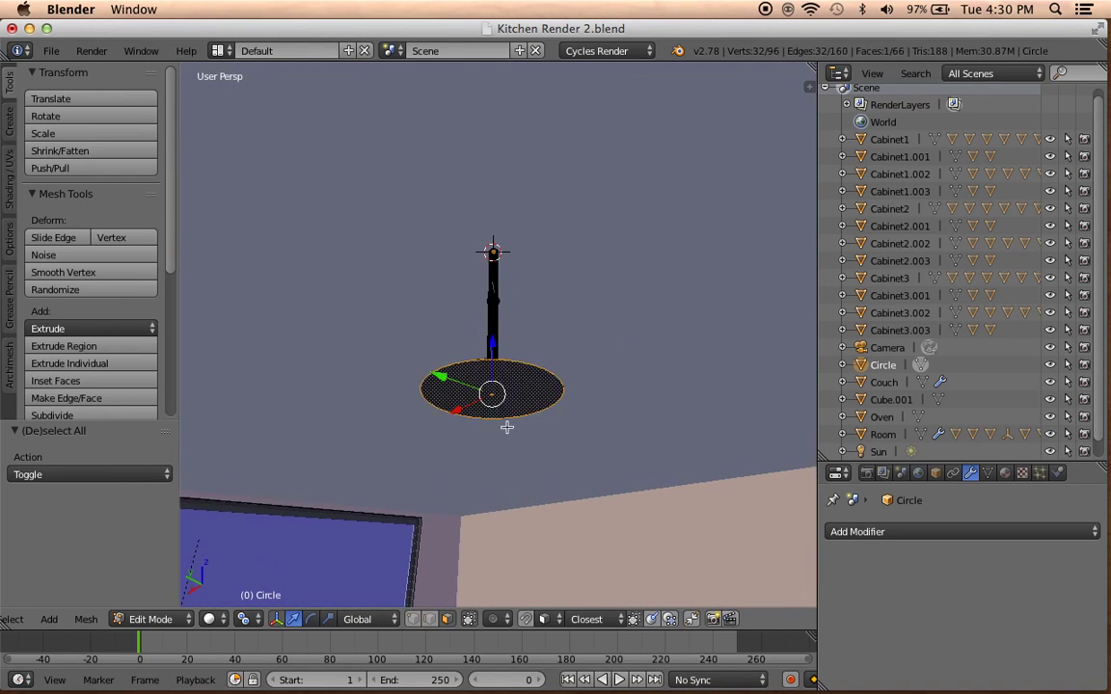
key(KP_Decimal)
Inset the disc face and extrude the inset along its normal.
key(i)
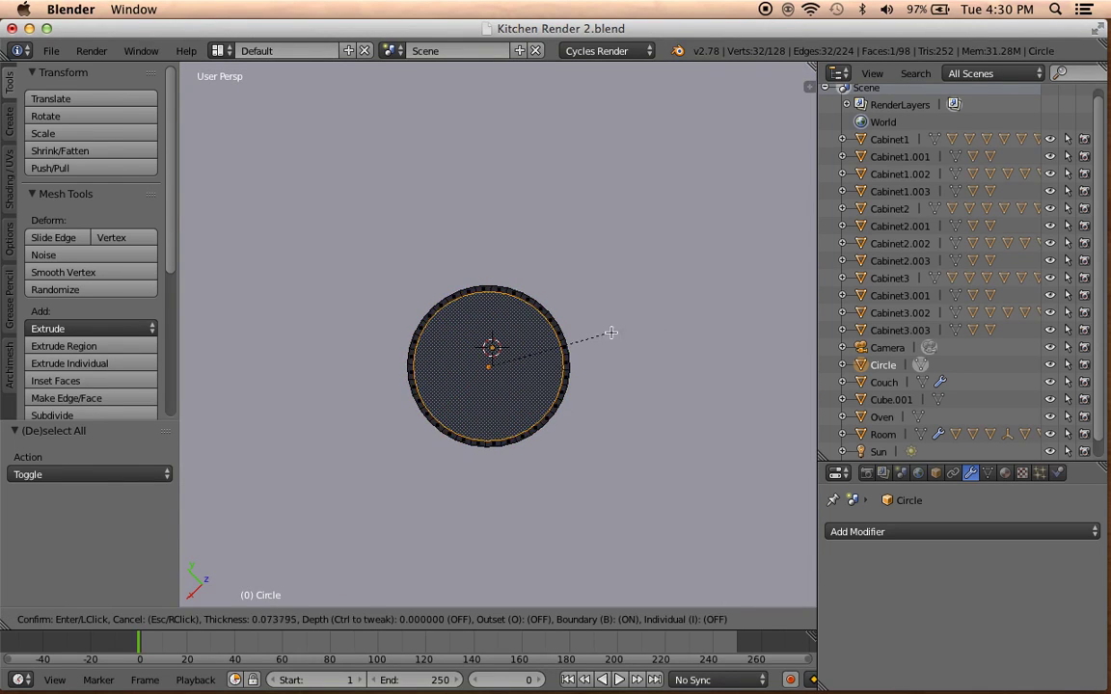
click(605, 335)
middle_drag(608, 335, 582, 446)
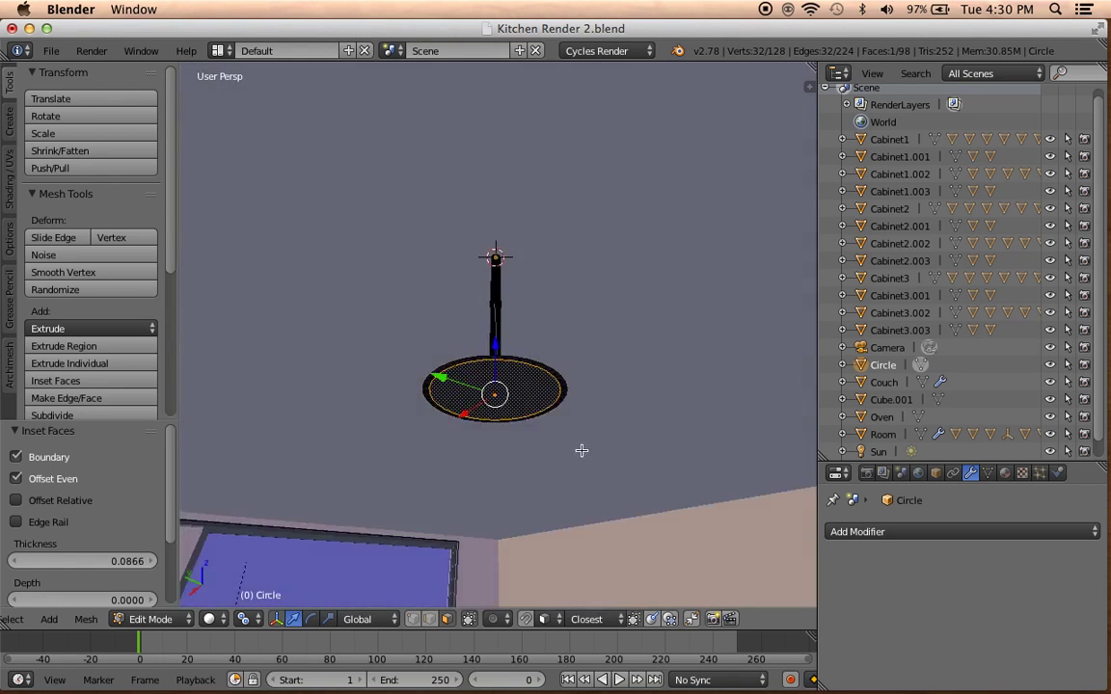
scroll(583, 453, up, 2)
key(e)
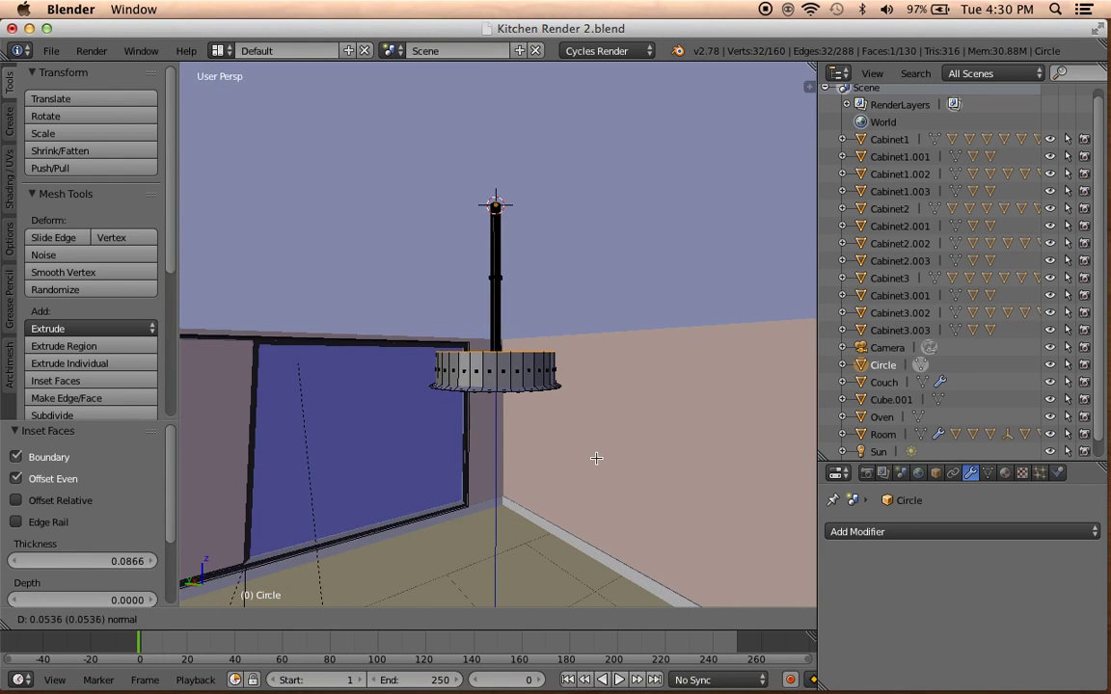
click(596, 458)
Move the new face down along Z and shrink the top ring into a cone.
middle_drag(596, 458, 600, 516)
key(g)
key(z)
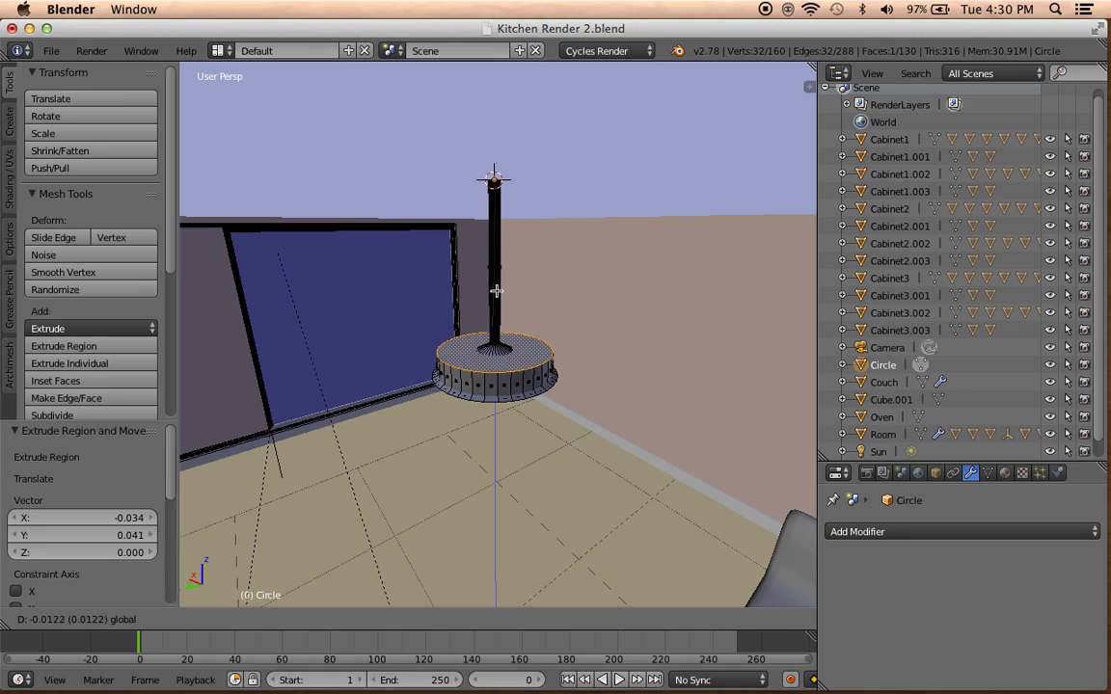
click(495, 290)
key(s)
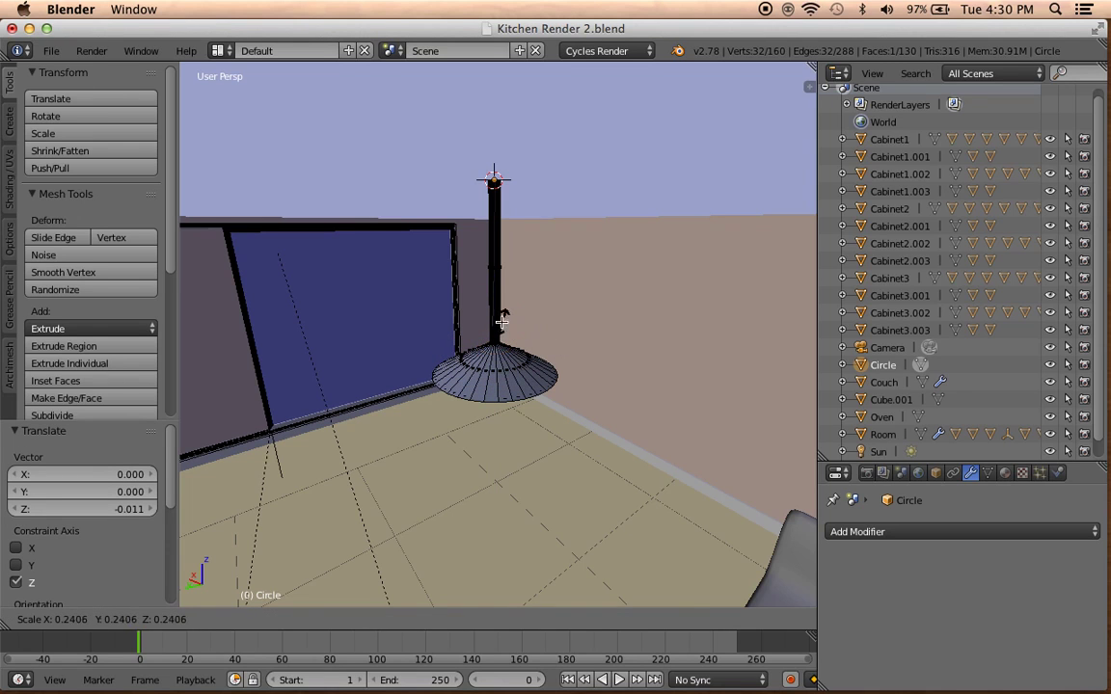
click(500, 325)
mouse_move(500, 325)
middle_down()
mouse_move(568, 235)
mouse_move(585, 112)
mouse_move(559, 322)
mouse_move(557, 489)
mouse_move(625, 448)
mouse_move(610, 369)
mouse_move(520, 454)
mouse_move(436, 488)
mouse_move(588, 496)
middle_up()
Resize the selected ring, then switch to solid shading in Object Mode with the sidebar shown.
key(s)
click(602, 448)
key(z)
key(Tab)
key(n)
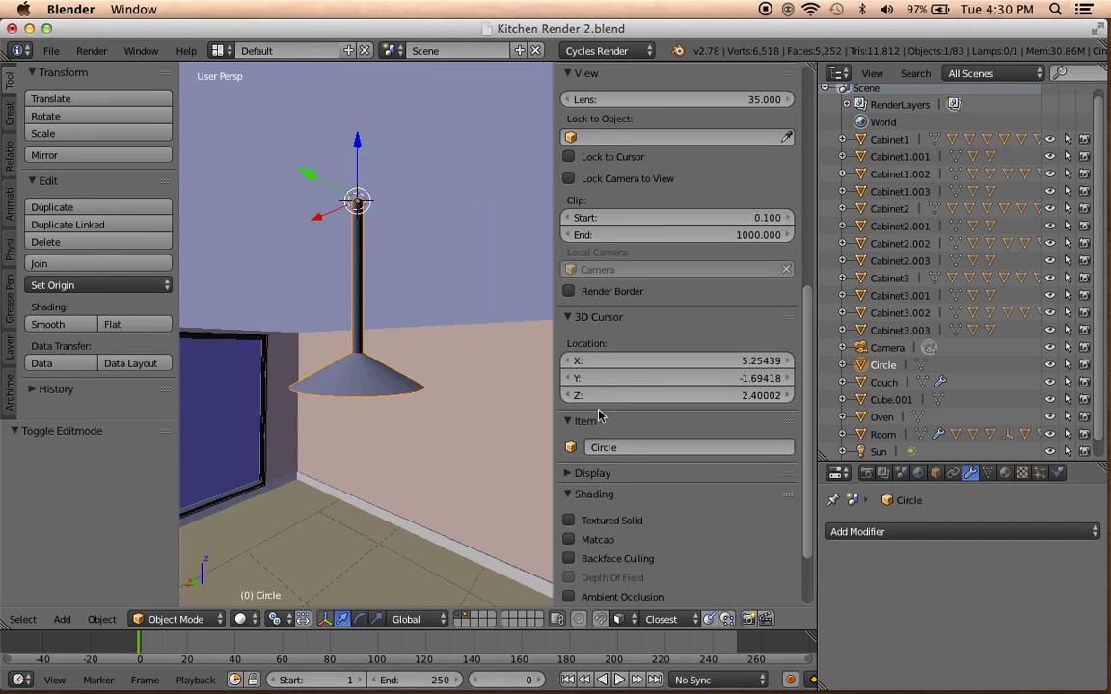
scroll(541, 374, down, 4)
Isolate the lamp in local view and recalculate its normals with Ctrl+N.
key(Tab)
key(a)
key(a)
scroll(627, 541, down, 3)
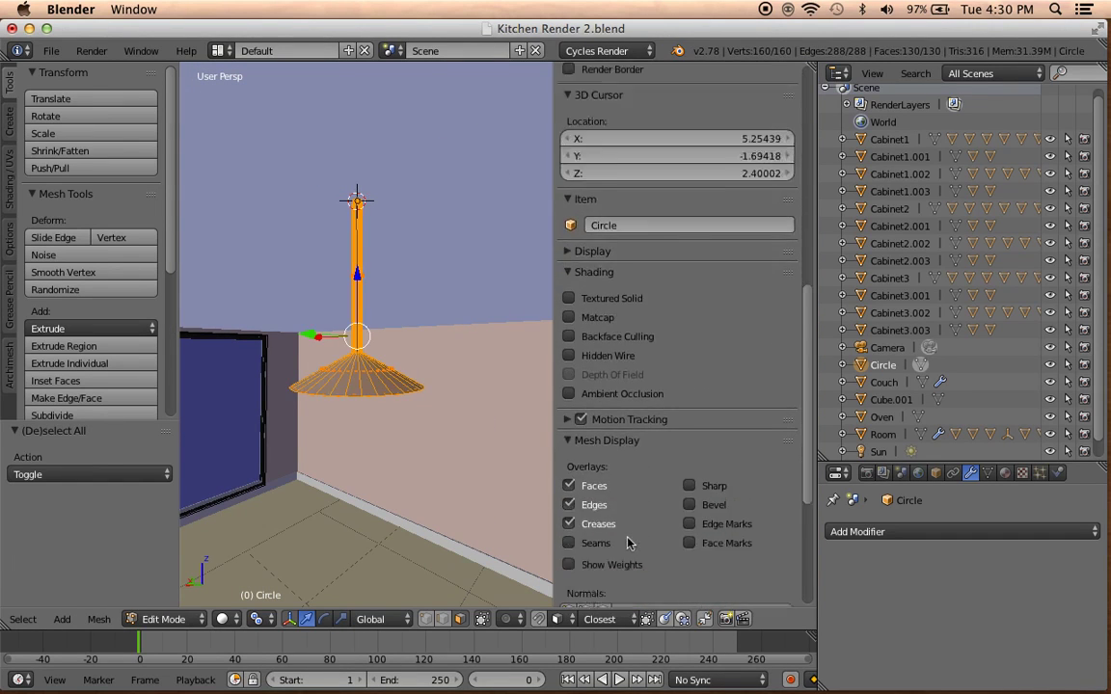
middle_drag(457, 498, 456, 386)
key(KP_Divide)
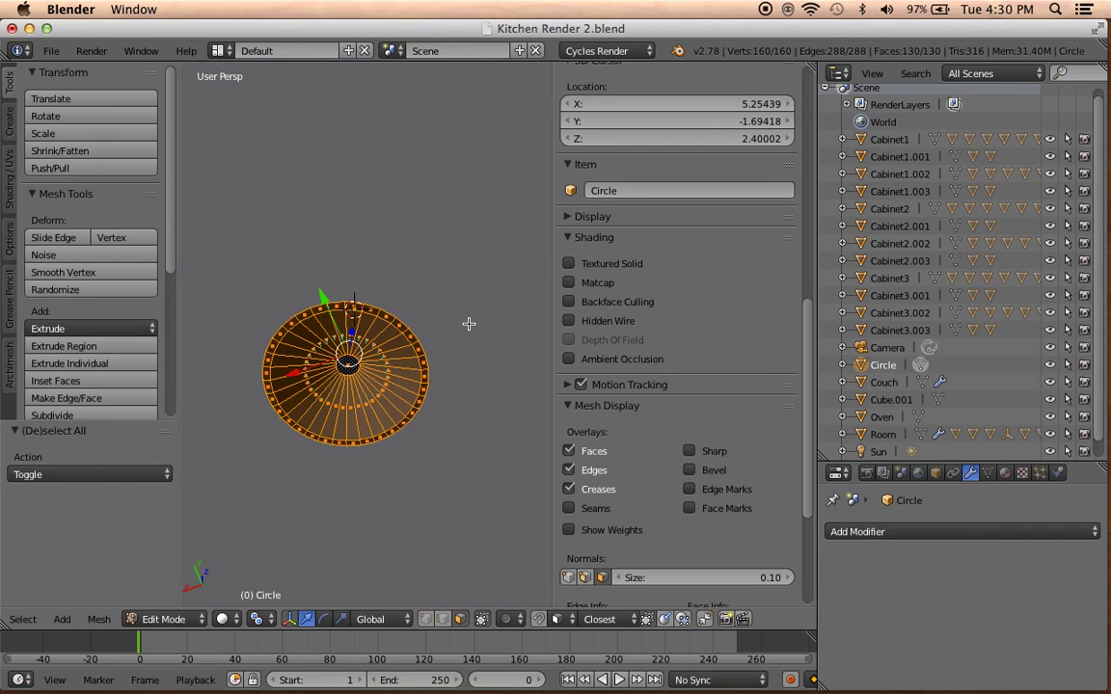
key(ctrl+n)
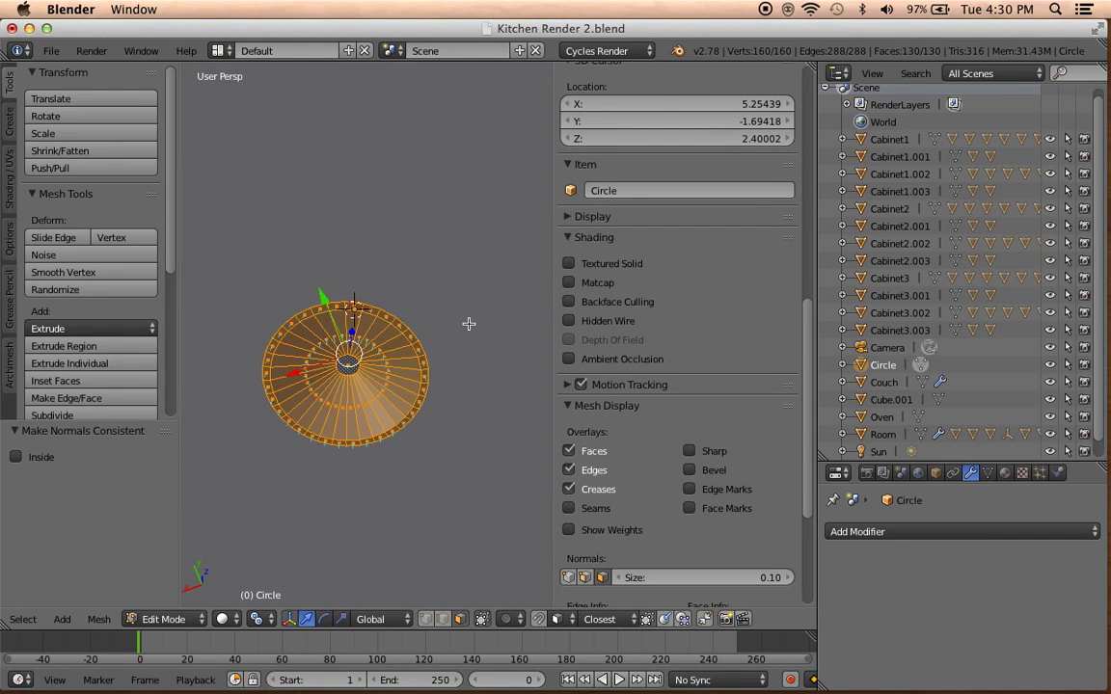
key(KP_Divide)
scroll(442, 448, up, 2)
scroll(425, 463, up, 2)
Hide the sidebar, return to Object Mode, and briefly inspect the lamp in isolation.
key(a)
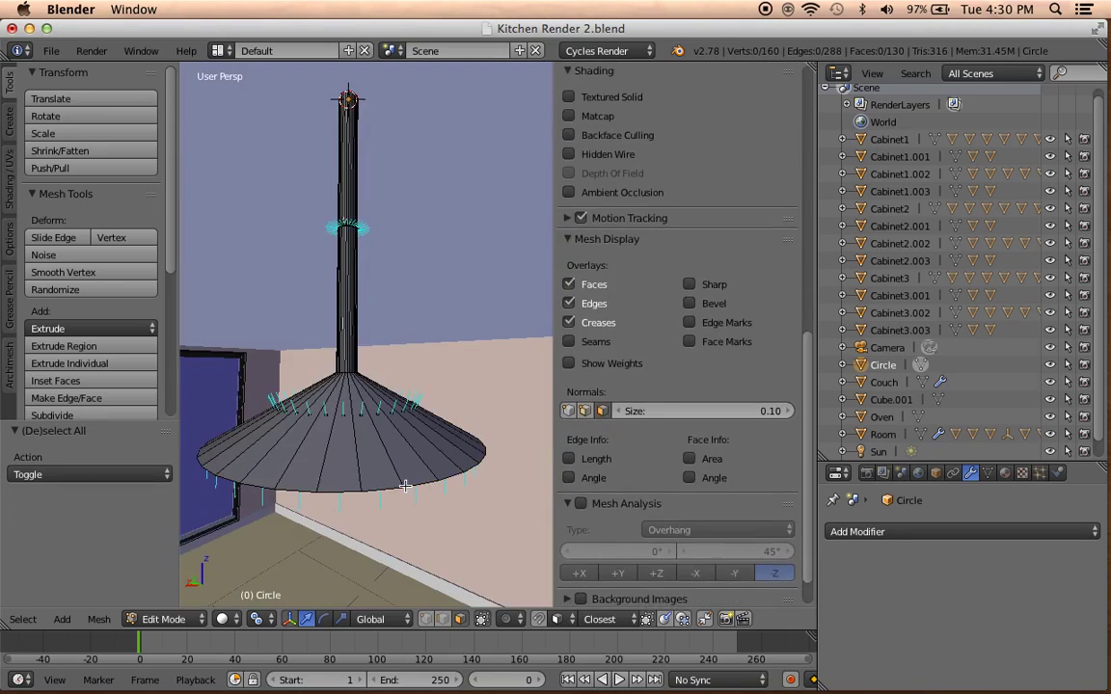
key(n)
key(Tab)
middle_drag(376, 428, 438, 378)
key(KP_Divide)
mouse_move(476, 295)
middle_down()
mouse_move(484, 208)
mouse_move(524, 122)
mouse_move(509, 511)
mouse_move(518, 355)
middle_up()
key(KP_Divide)
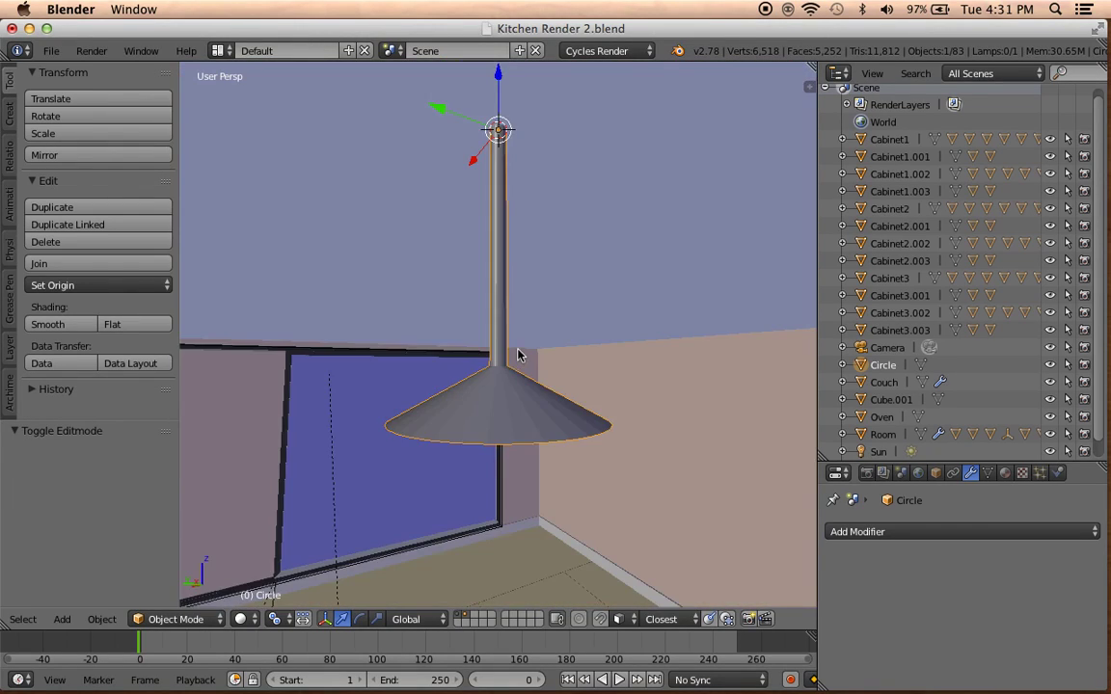
In camera view, scale the pendant lamp up to 1.922, then rescale it to 1.123.
key(a)
scroll(518, 357, down, 2)
scroll(518, 361, down, 2)
key(KP_0)
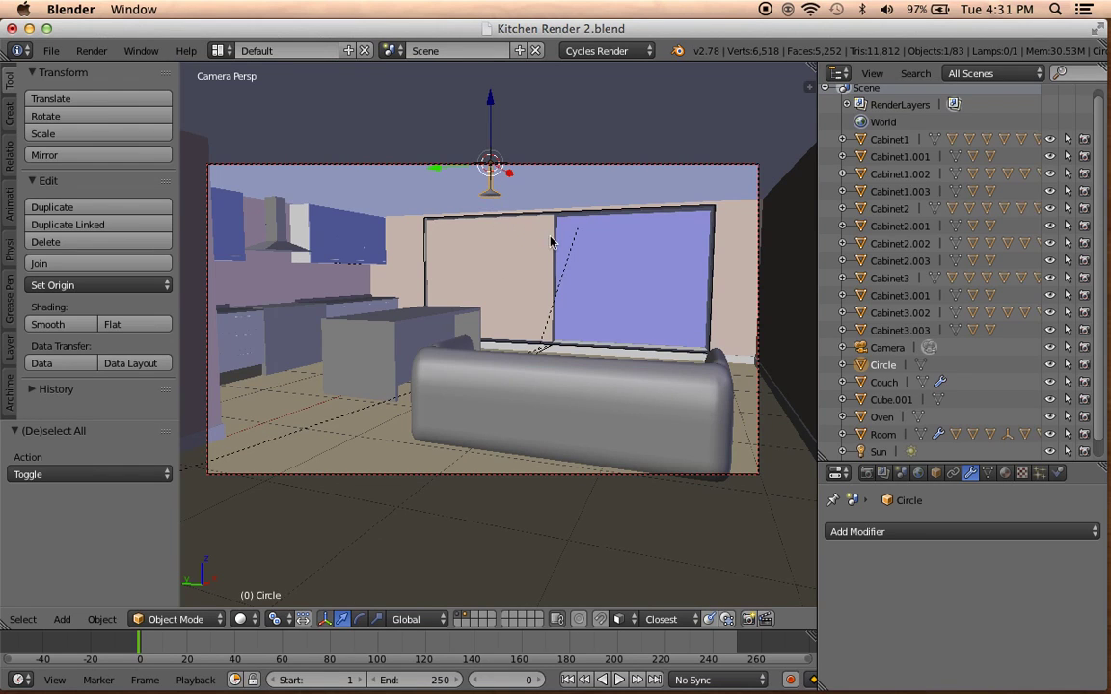
key(s)
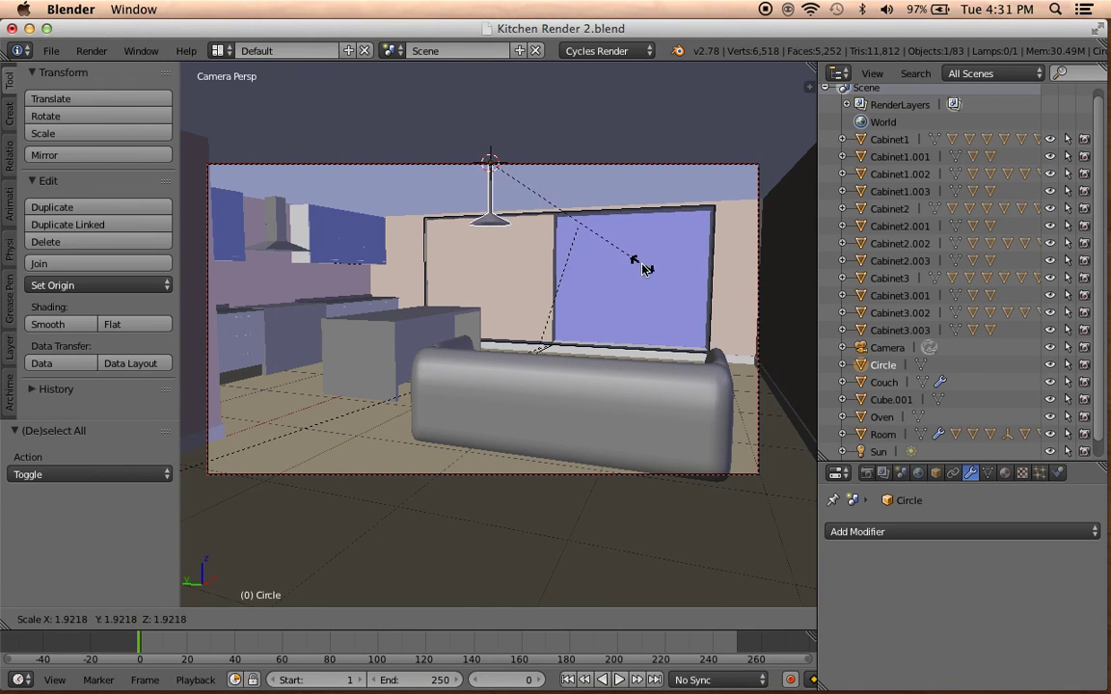
click(644, 268)
shift+scroll(507, 368, up, 1)
shift+scroll(501, 365, up, 1)
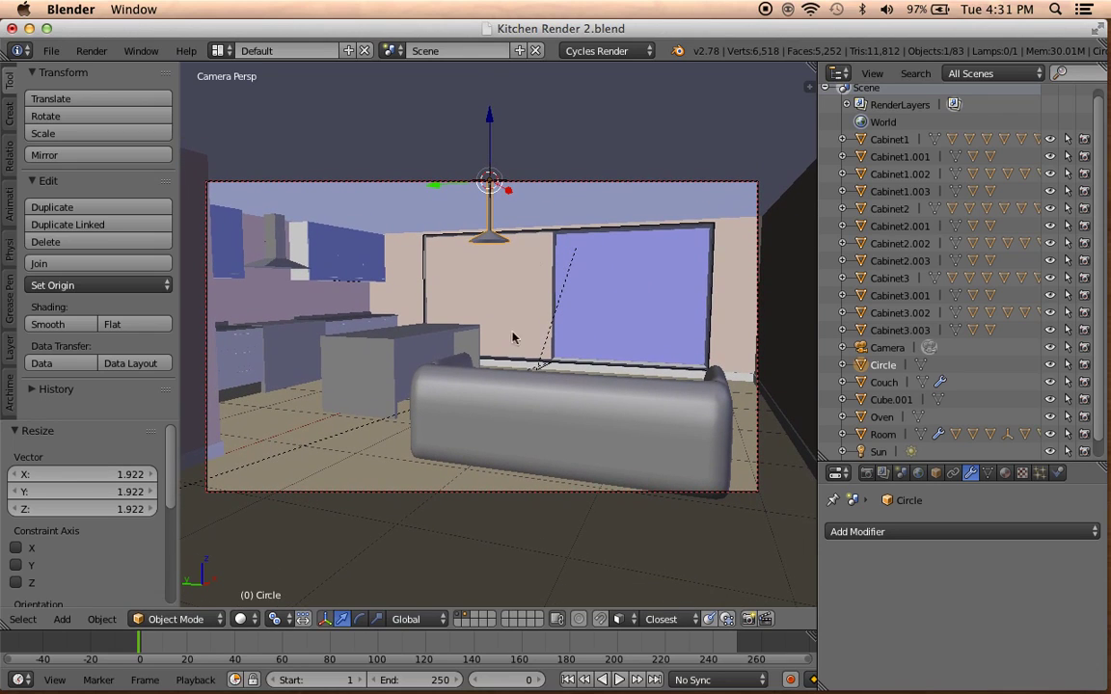
key(s)
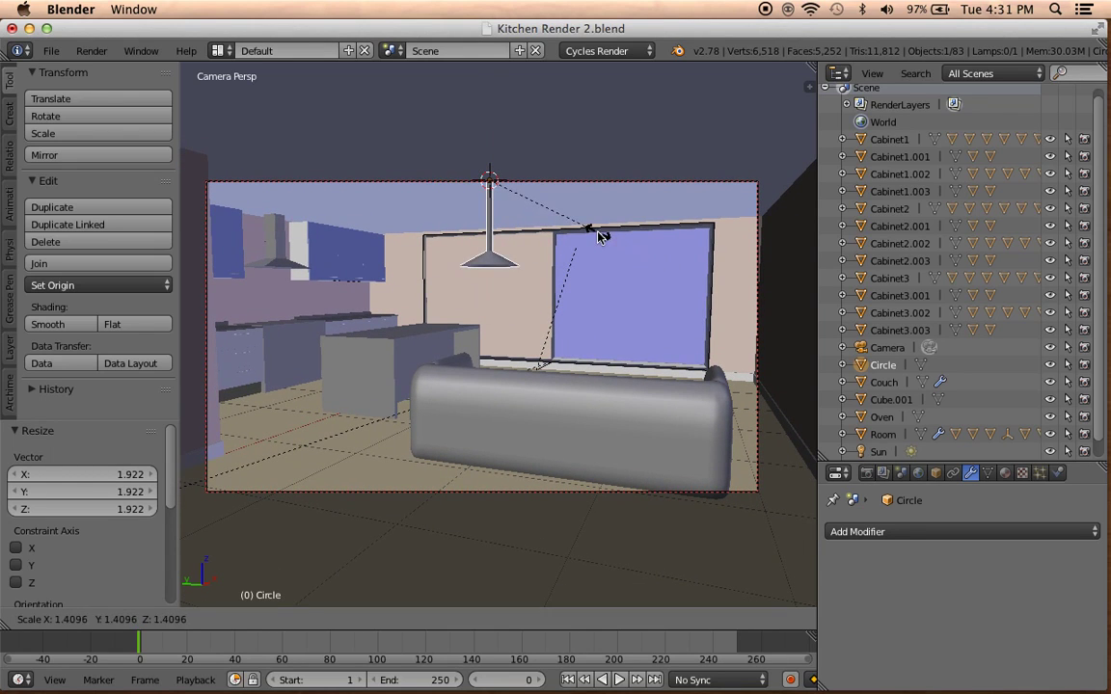
click(573, 228)
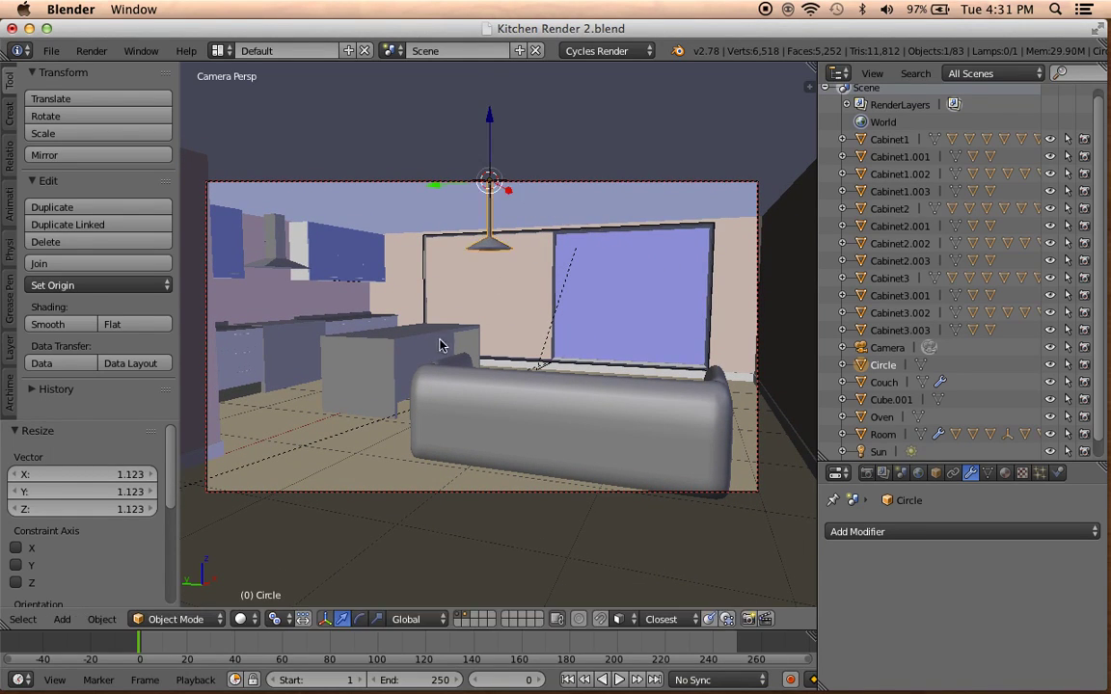
mouse_move(461, 360)
middle_down()
mouse_move(550, 365)
mouse_move(511, 333)
mouse_move(481, 419)
mouse_move(513, 516)
mouse_move(508, 453)
mouse_move(564, 586)
middle_up()
key(Tab)
Select the lamp's pole and thin it to 0.582 with Shift+Z scaling.
key(l)
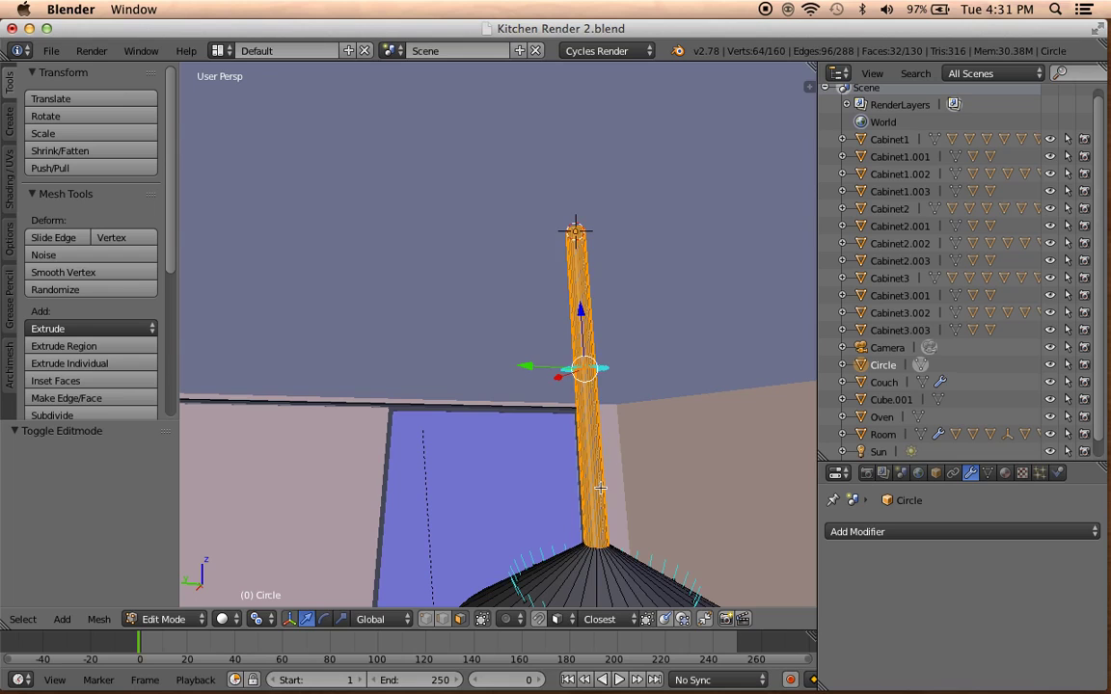
mouse_move(559, 505)
middle_down()
mouse_move(679, 496)
mouse_move(607, 503)
mouse_move(577, 443)
middle_up()
key(s)
key(shift+z)
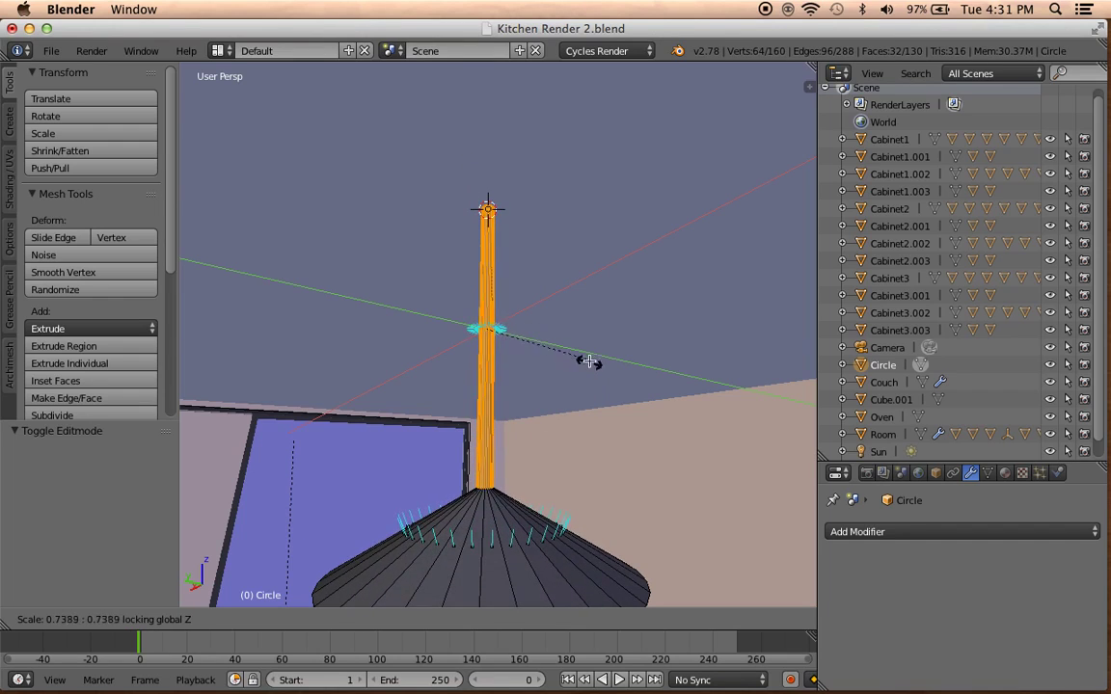
click(568, 307)
middle_drag(566, 442, 602, 264)
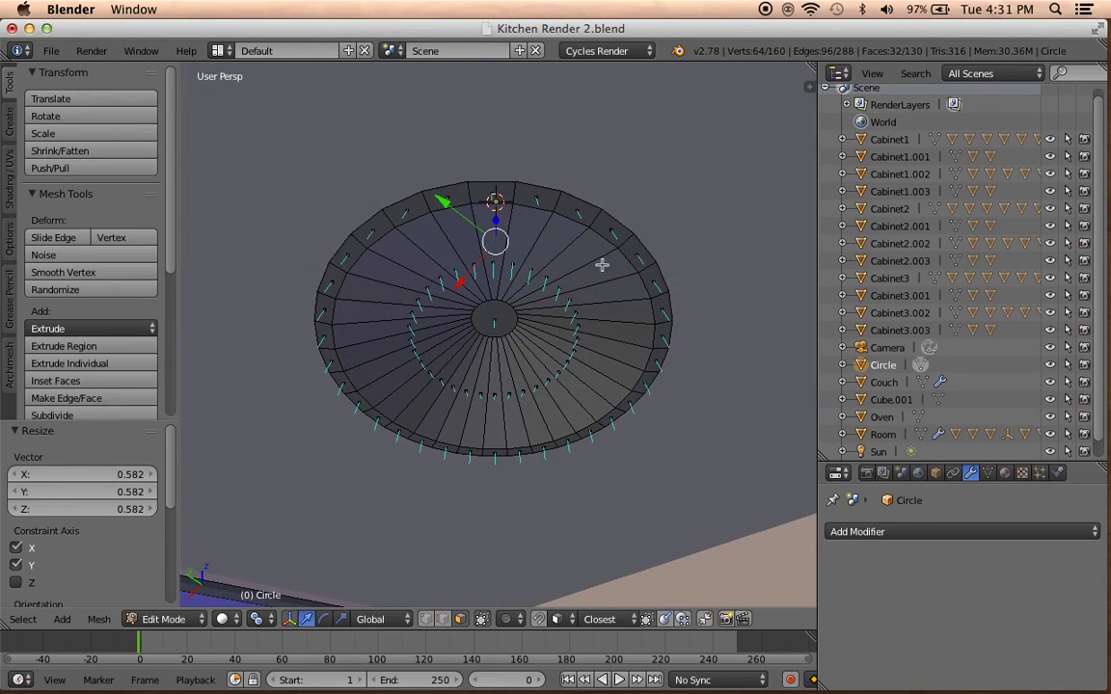
Narrow the shade's rim loop to 0.773, then view the lamp through the camera in Object Mode.
alt+right_click(559, 214)
mouse_move(559, 214)
middle_down()
mouse_move(600, 322)
mouse_move(677, 396)
middle_up()
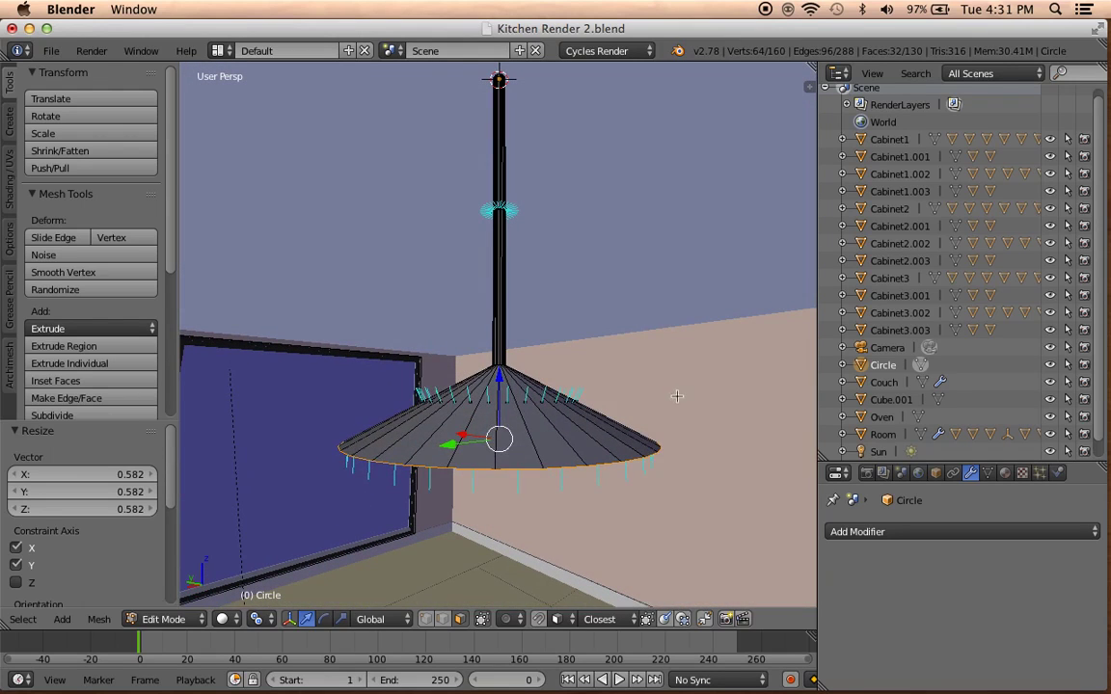
key(s)
key(shift+z)
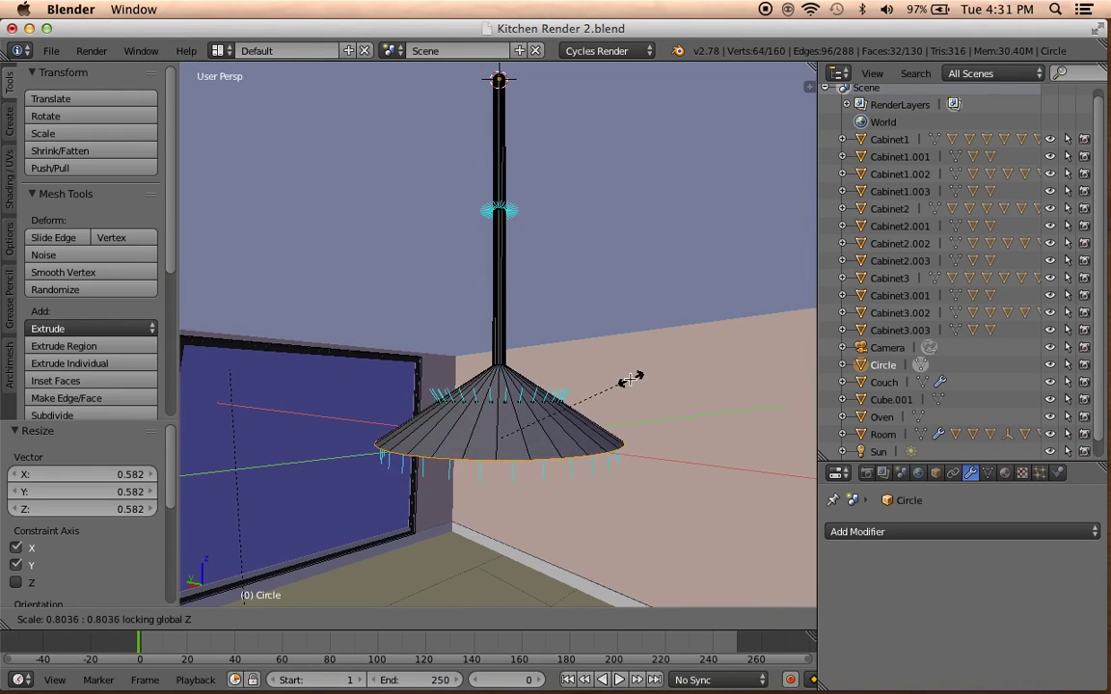
click(627, 379)
key(KP_0)
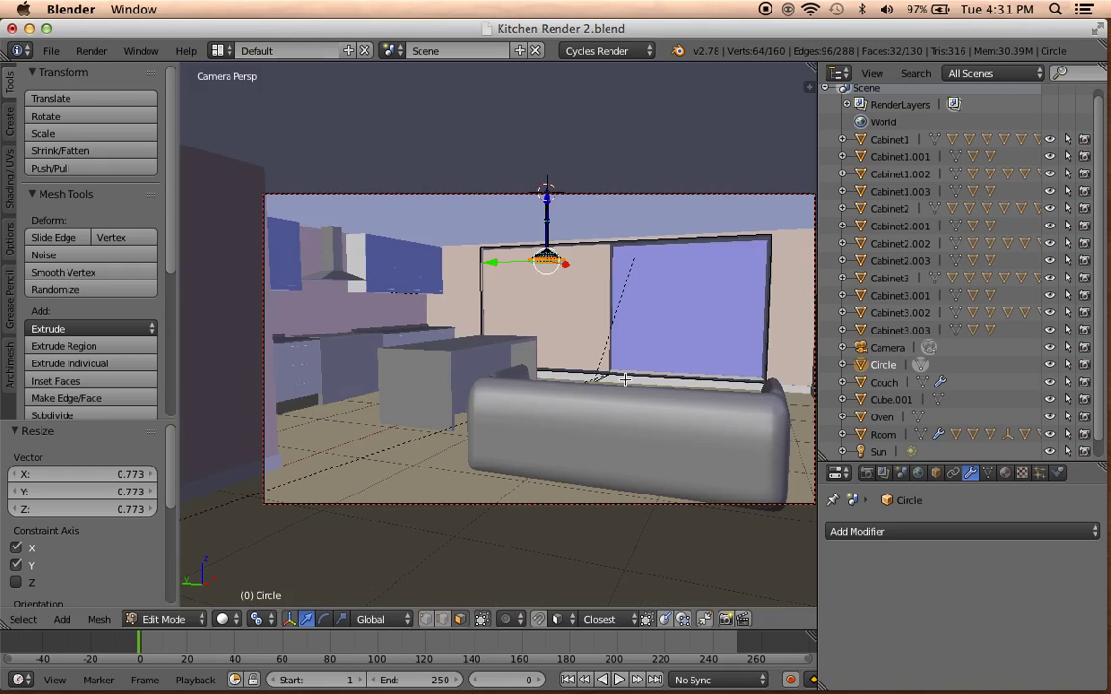
key(Tab)
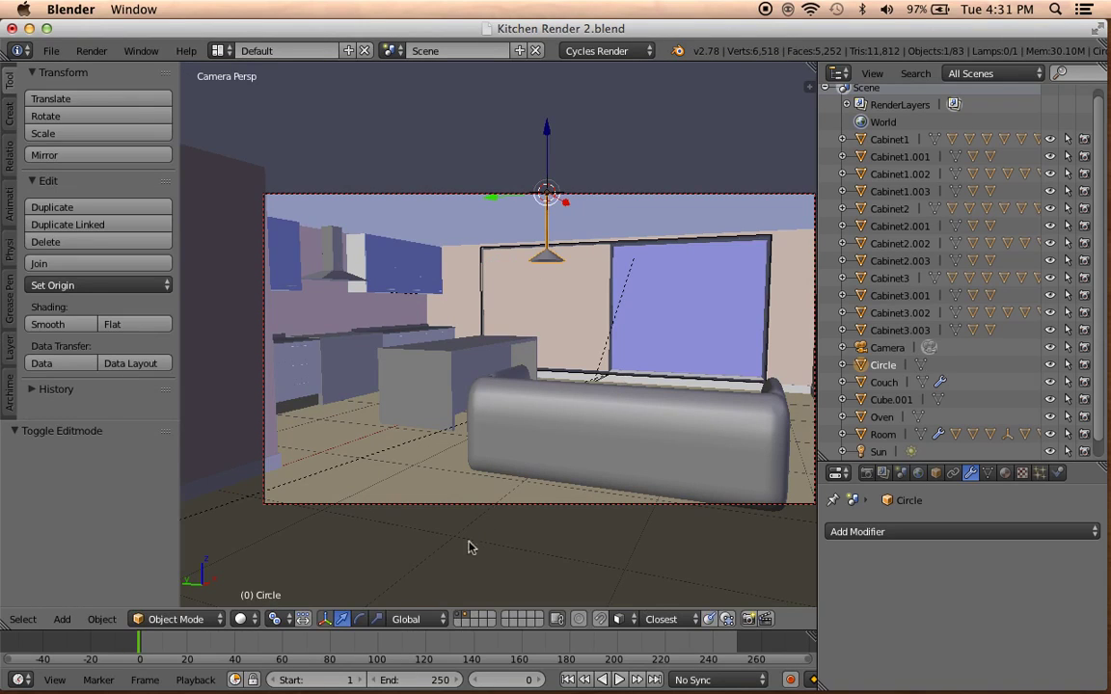
click(242, 620)
click(291, 505)
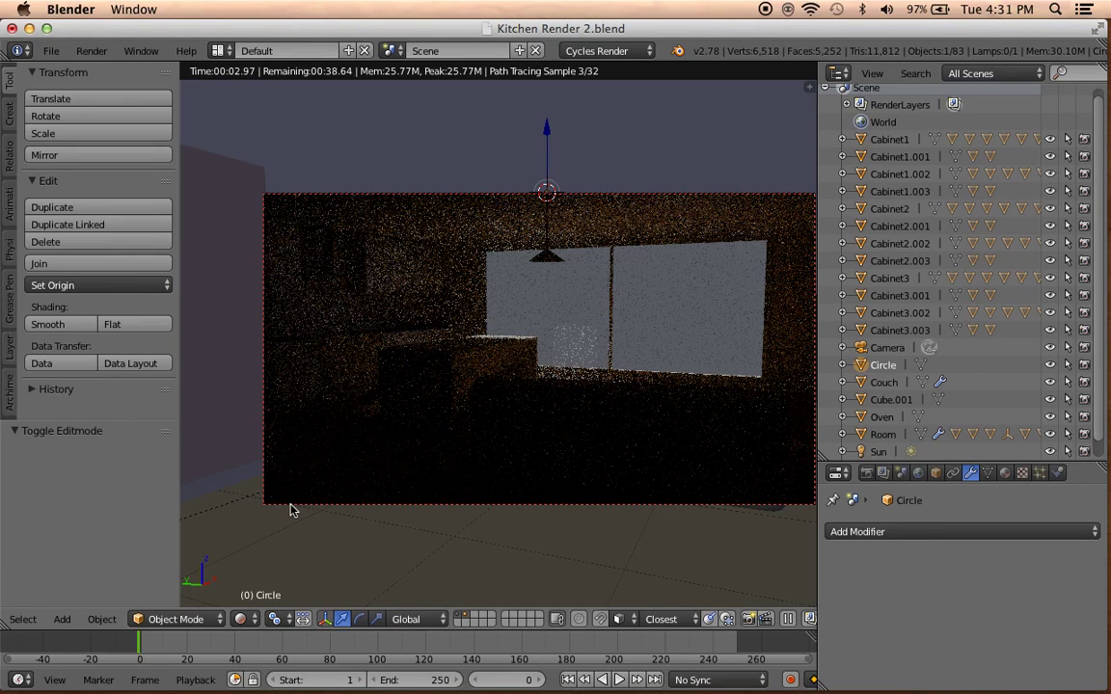
click(259, 623)
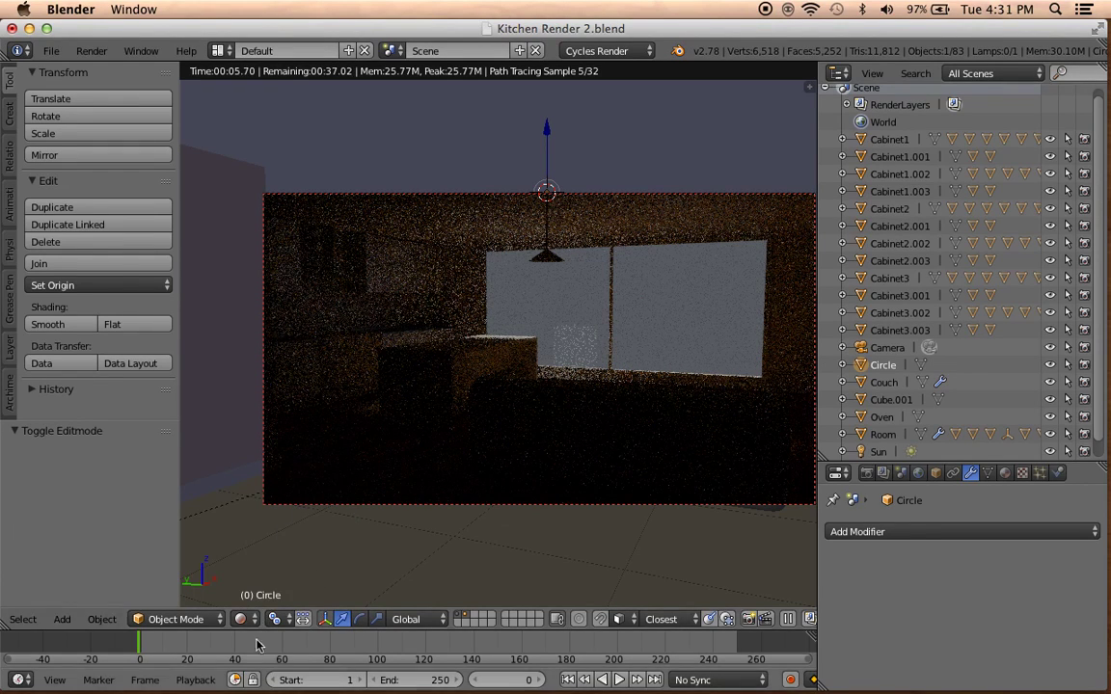
click(249, 624)
click(275, 560)
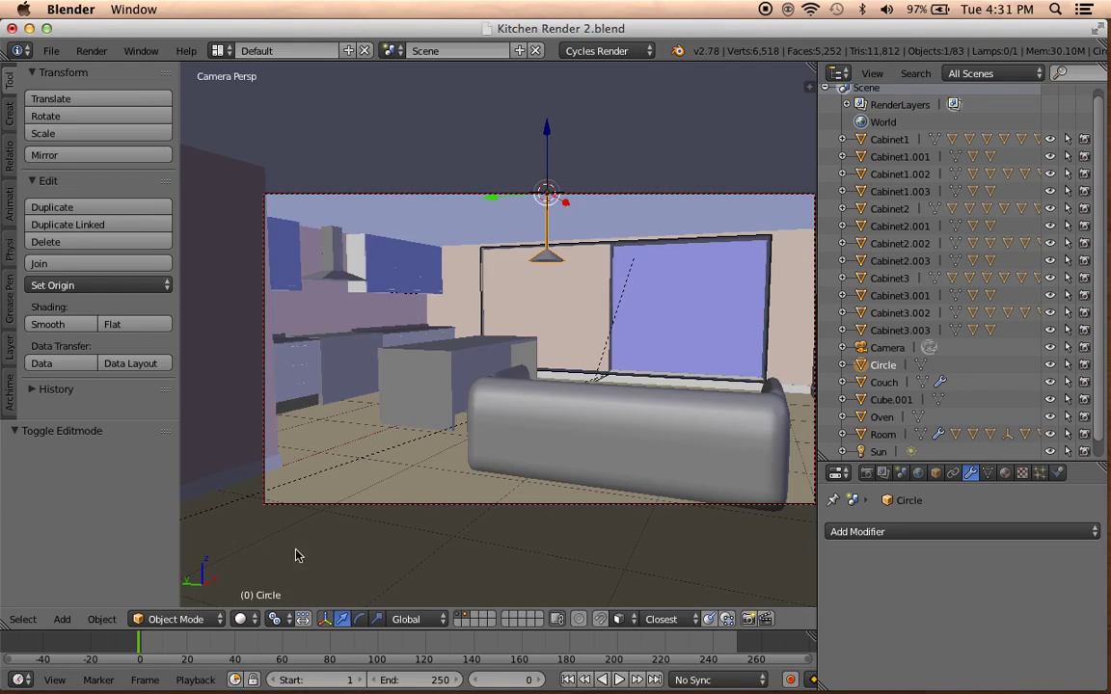
Rename the Circle object to Lamp.
double_click(888, 367)
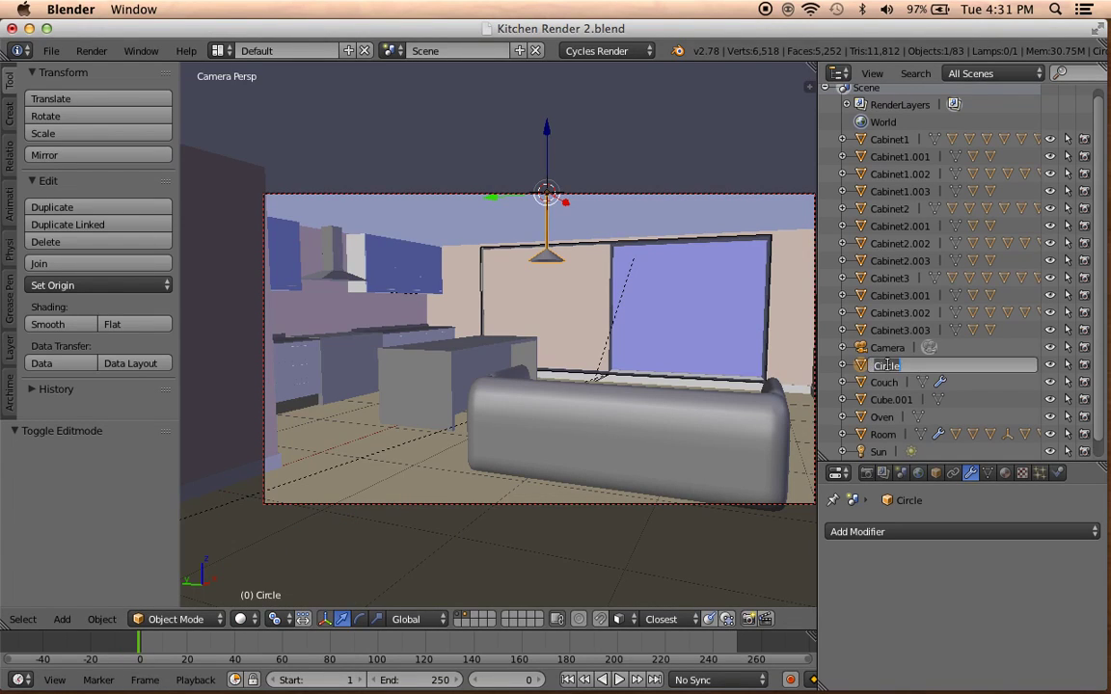
text(Lamp)
key(Return)
mouse_move(541, 382)
middle_down()
mouse_move(602, 378)
mouse_move(531, 299)
mouse_move(453, 426)
mouse_move(471, 373)
mouse_move(531, 374)
mouse_move(485, 387)
mouse_move(466, 265)
mouse_move(464, 277)
mouse_move(521, 324)
middle_up()
In Material properties, add a new material to the lamp and look over its surface shader types.
click(1005, 473)
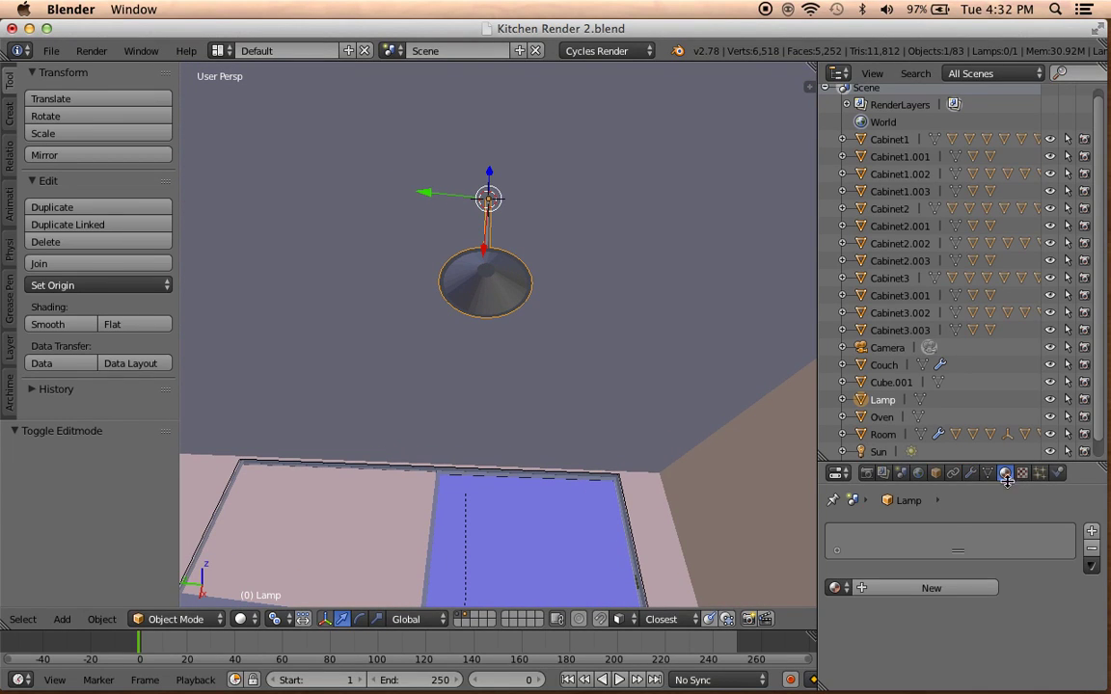
click(921, 588)
double_click(917, 588)
text(Lamp 1)
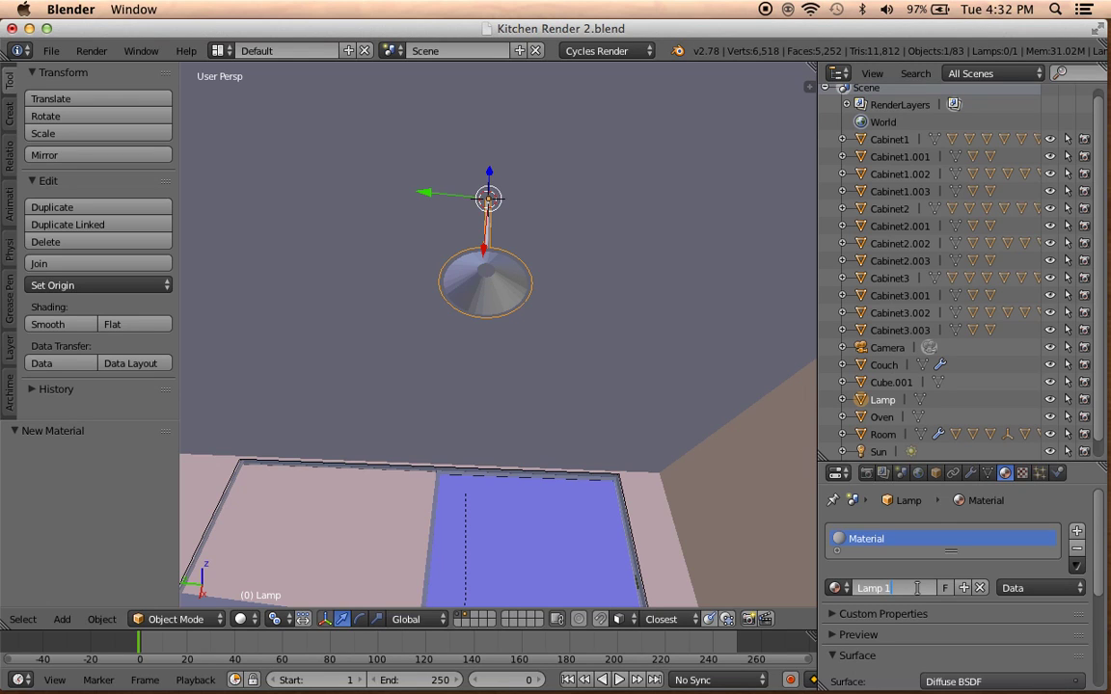
scroll(900, 669, down, 5)
scroll(897, 673, up, 3)
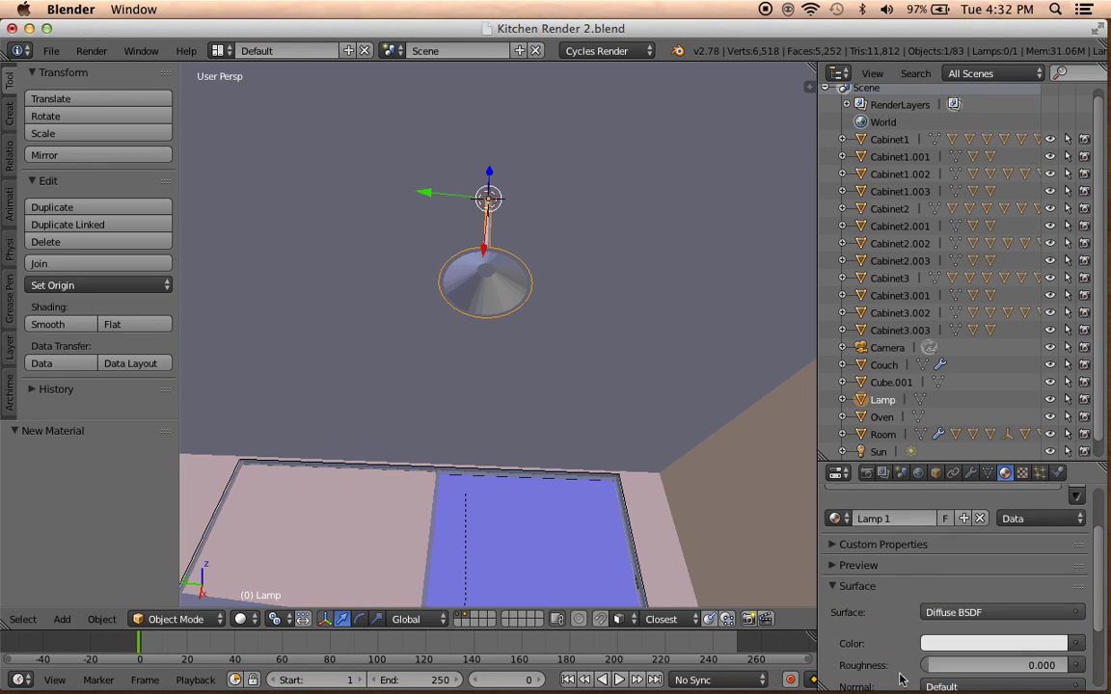
scroll(889, 681, up, 2)
scroll(907, 641, down, 2)
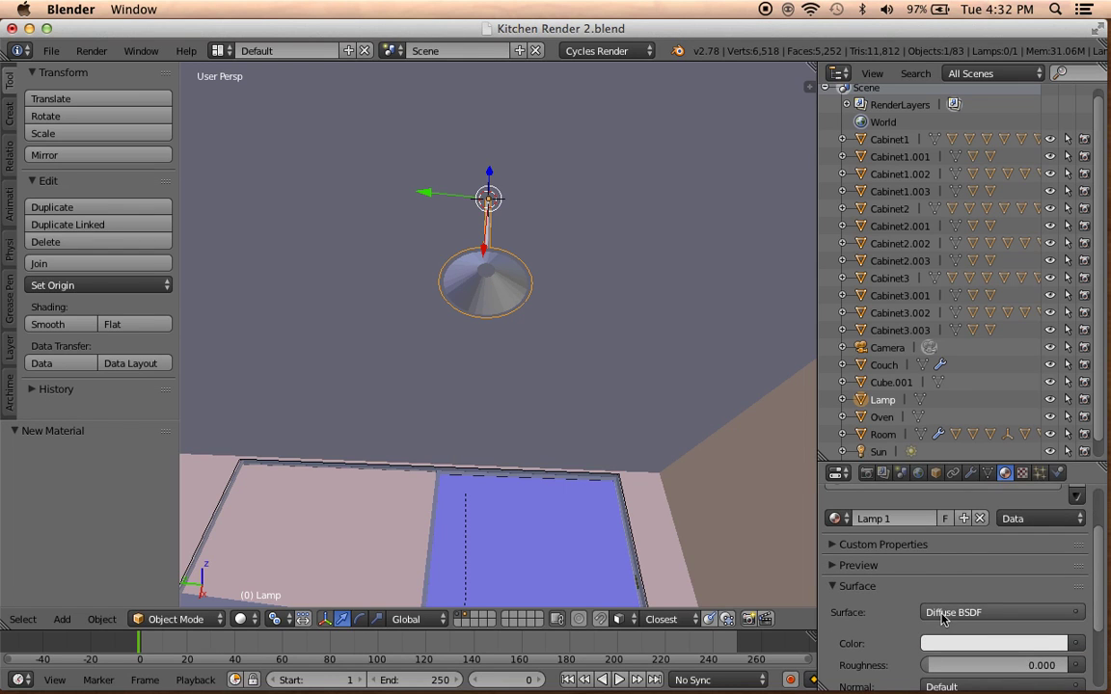
click(943, 619)
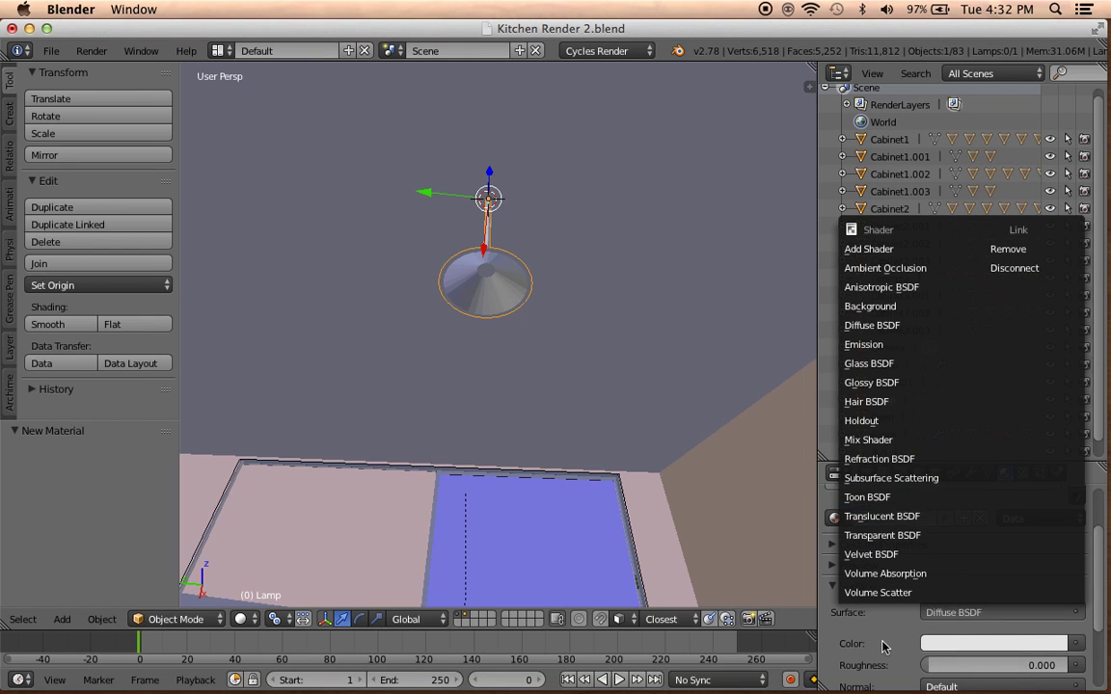
Add a second material slot holding a new material named Lamp 2.
middle_drag(663, 548, 603, 590)
scroll(565, 390, up, 4)
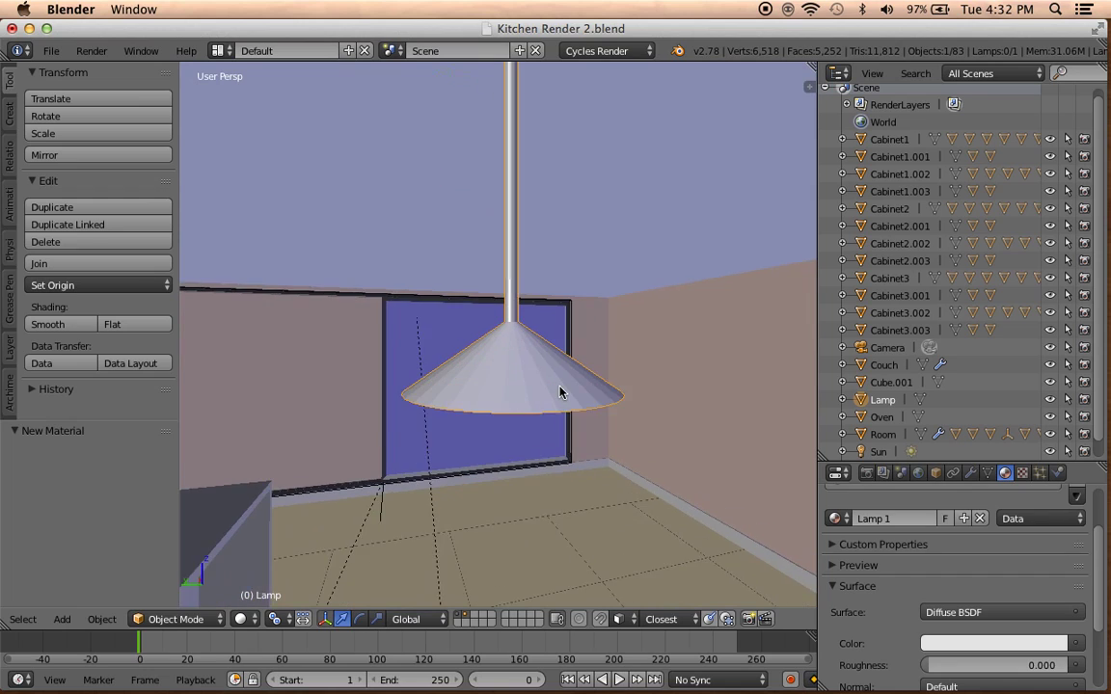
scroll(560, 392, down, 2)
scroll(921, 515, up, 2)
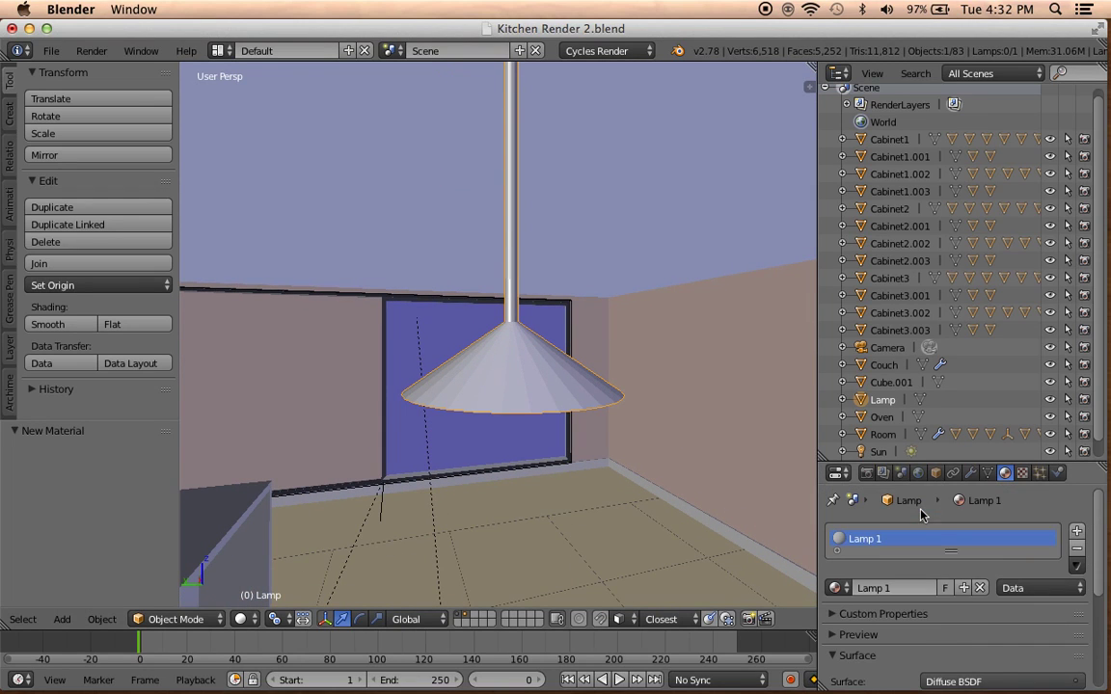
click(1077, 532)
click(916, 628)
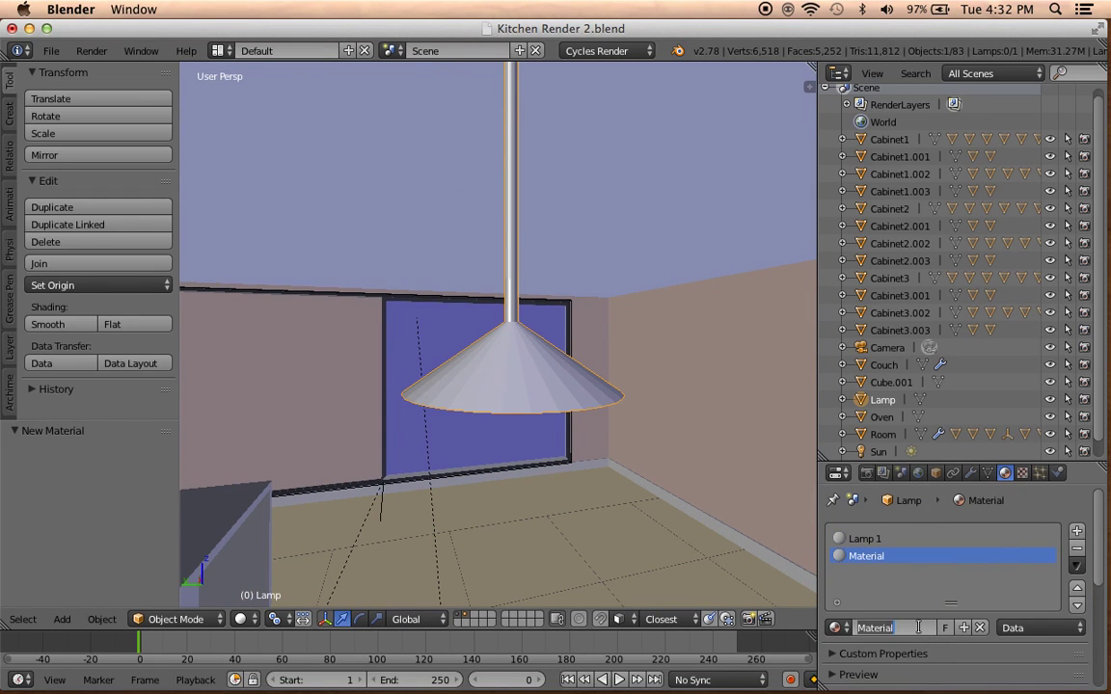
text(Lamp 2)
key(Return)
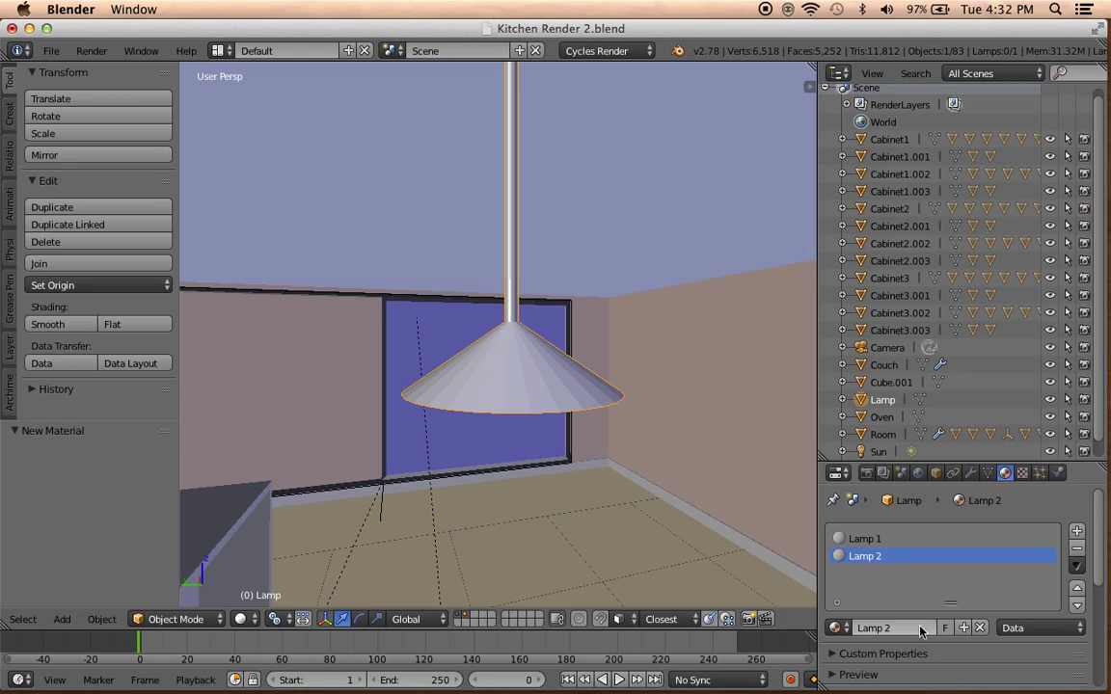
scroll(960, 579, down, 2)
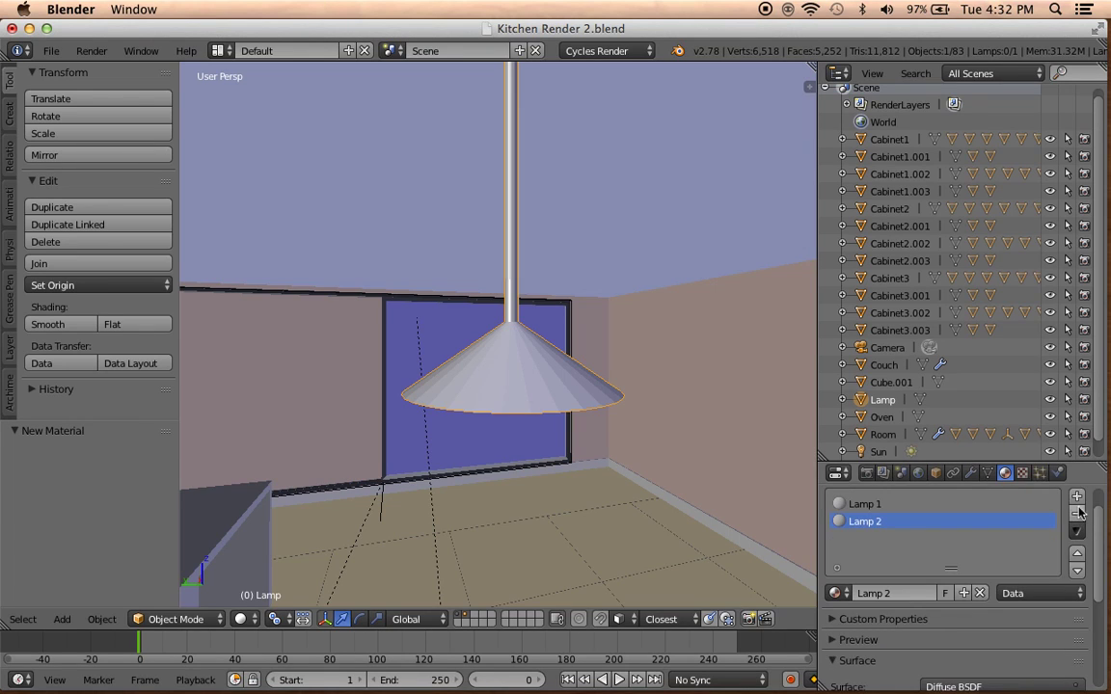
Add a third slot and assign the existing emissive Light material to it.
click(1077, 500)
click(839, 593)
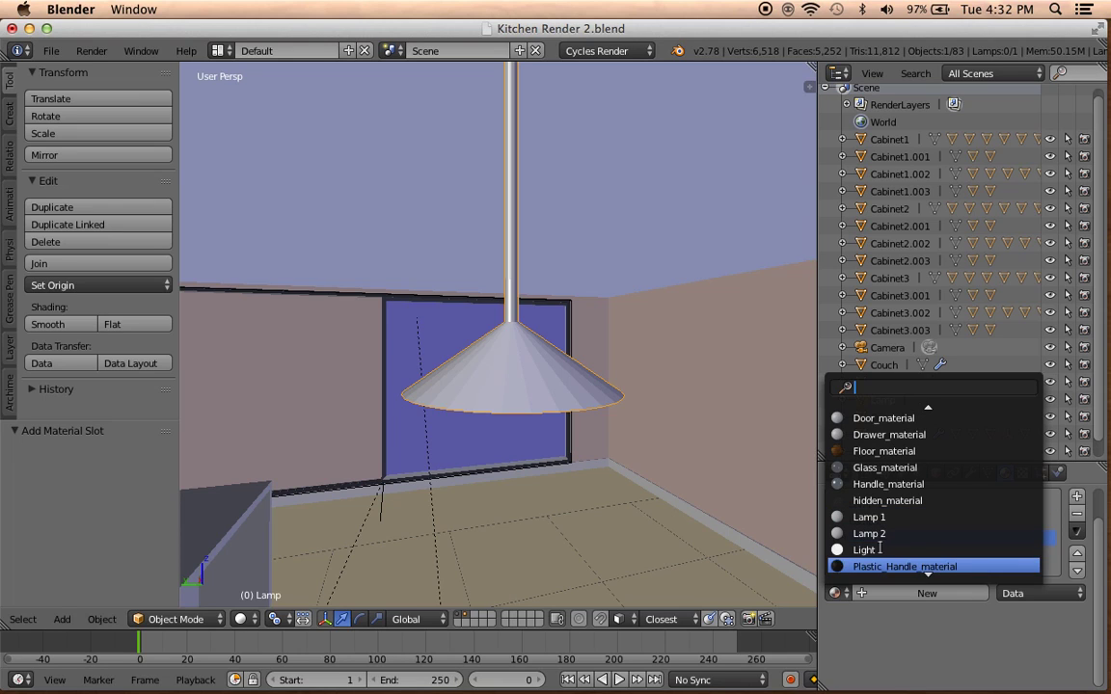
click(869, 550)
scroll(964, 559, down, 5)
scroll(997, 561, down, 1)
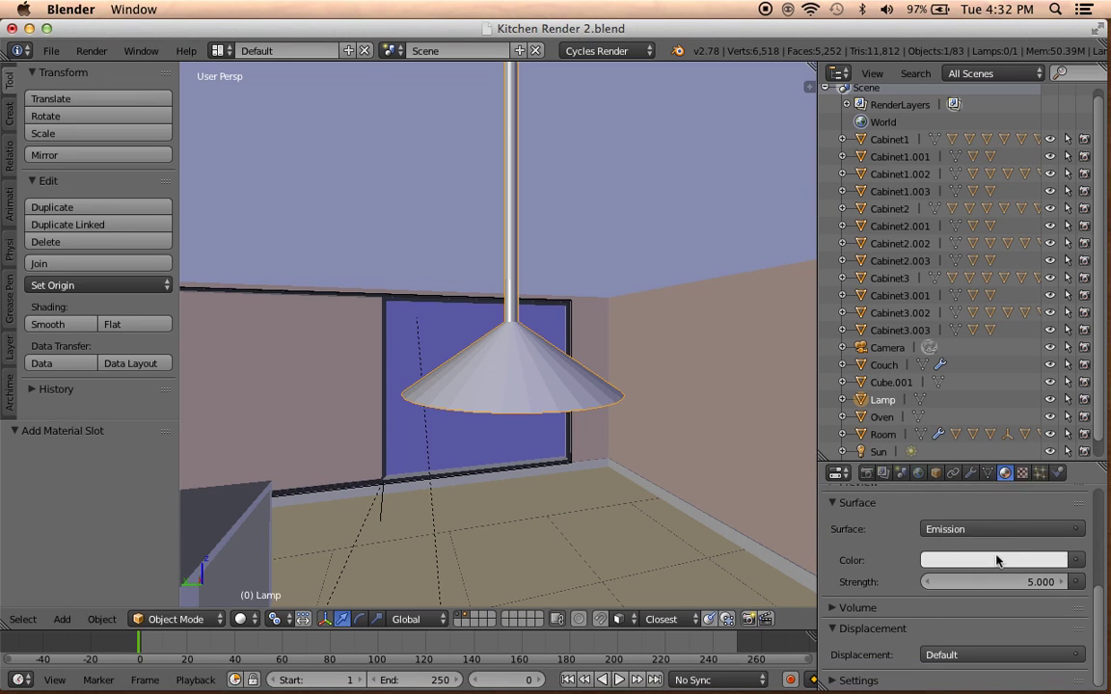
Make the Light material's Emission Color slightly paler.
click(997, 560)
drag(970, 384, 970, 378)
scroll(906, 545, up, 3)
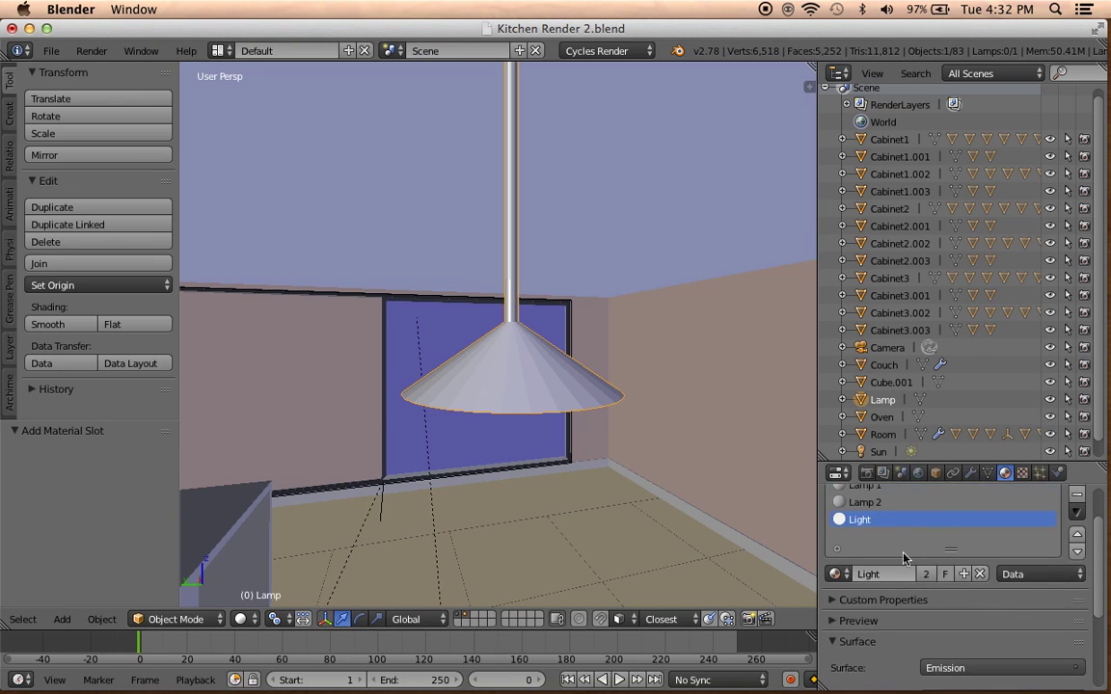
scroll(907, 549, up, 2)
scroll(897, 608, up, 1)
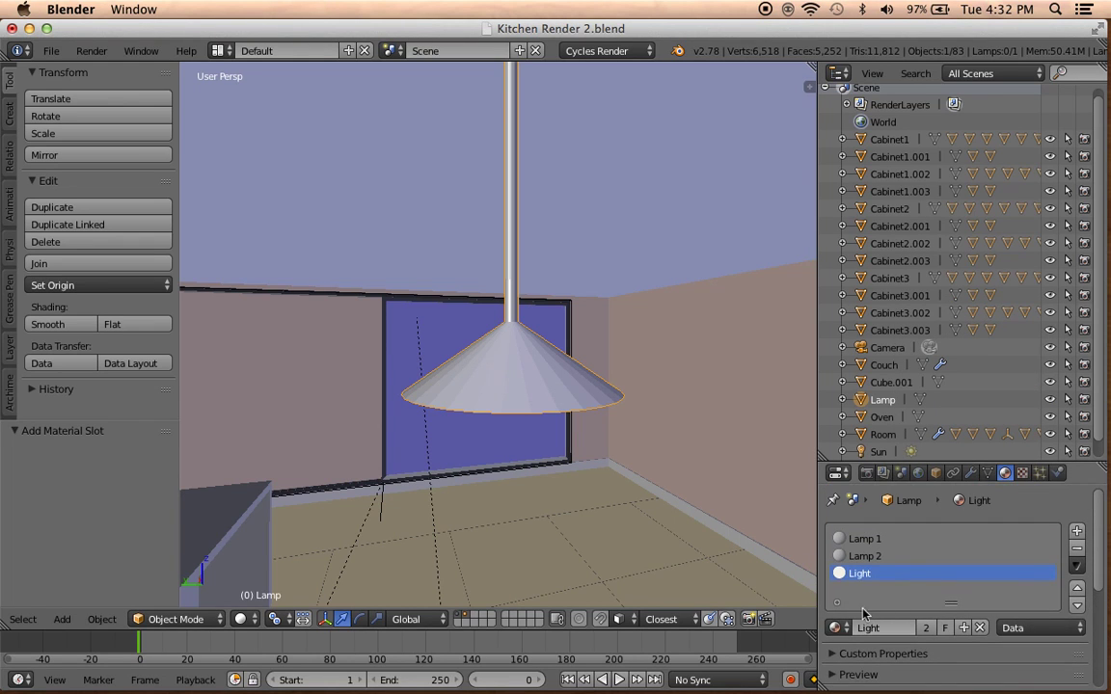
Switch the pendant lamp into Edit Mode.
middle_drag(580, 409, 580, 352)
key(Tab)
scroll(580, 351, up, 3)
scroll(524, 178, down, 3)
Assign the Light material to the lamp shade's central bottom disc face.
key(a)
scroll(534, 278, up, 4)
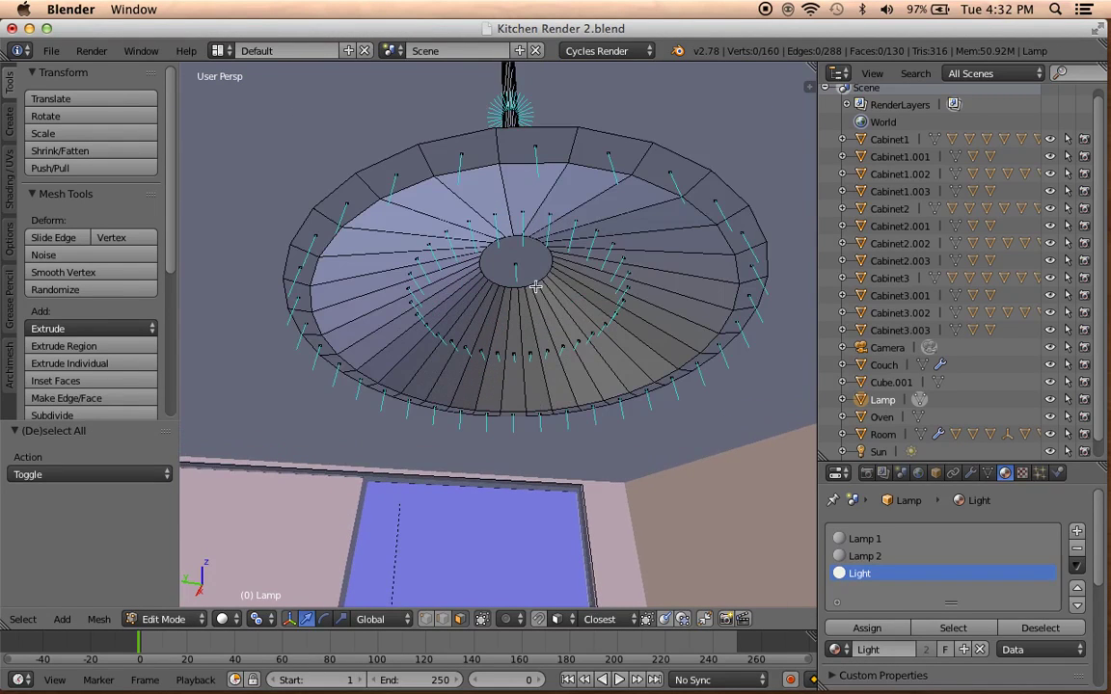
right_click(528, 273)
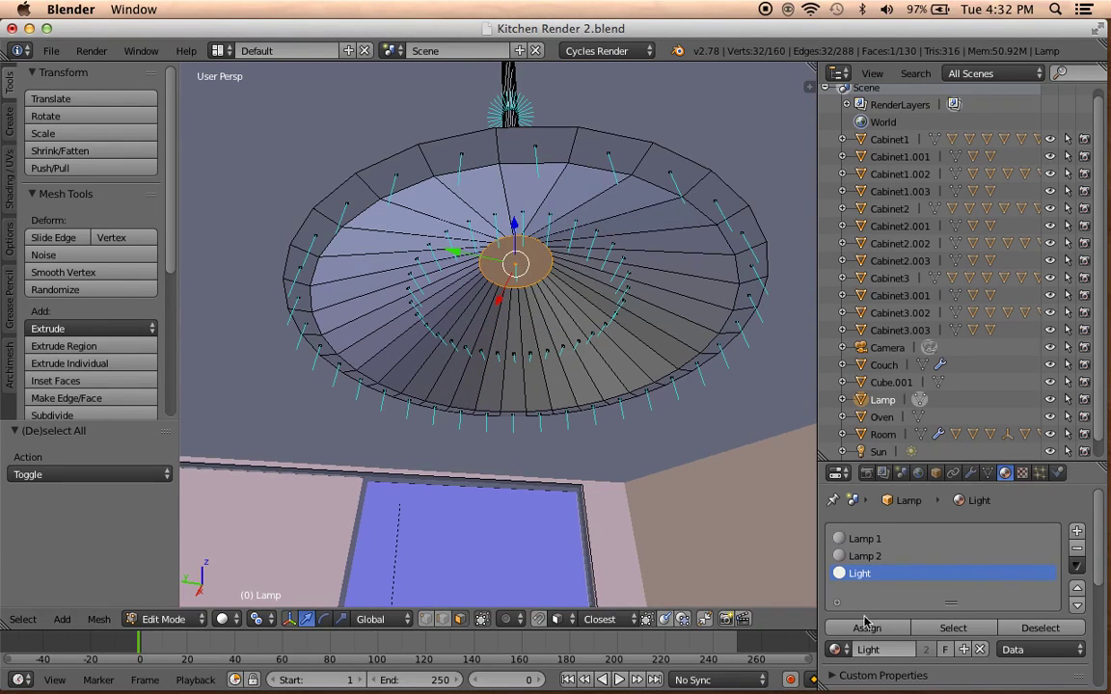
click(867, 628)
key(a)
Darken the Lamp 2 material's colour to near black (RGB 0.073).
mouse_move(674, 424)
middle_down()
mouse_move(674, 494)
mouse_move(660, 385)
mouse_move(668, 497)
mouse_move(680, 425)
mouse_move(675, 448)
mouse_move(650, 347)
middle_up()
scroll(970, 608, down, 3)
scroll(969, 610, down, 3)
scroll(934, 579, up, 5)
scroll(934, 573, up, 1)
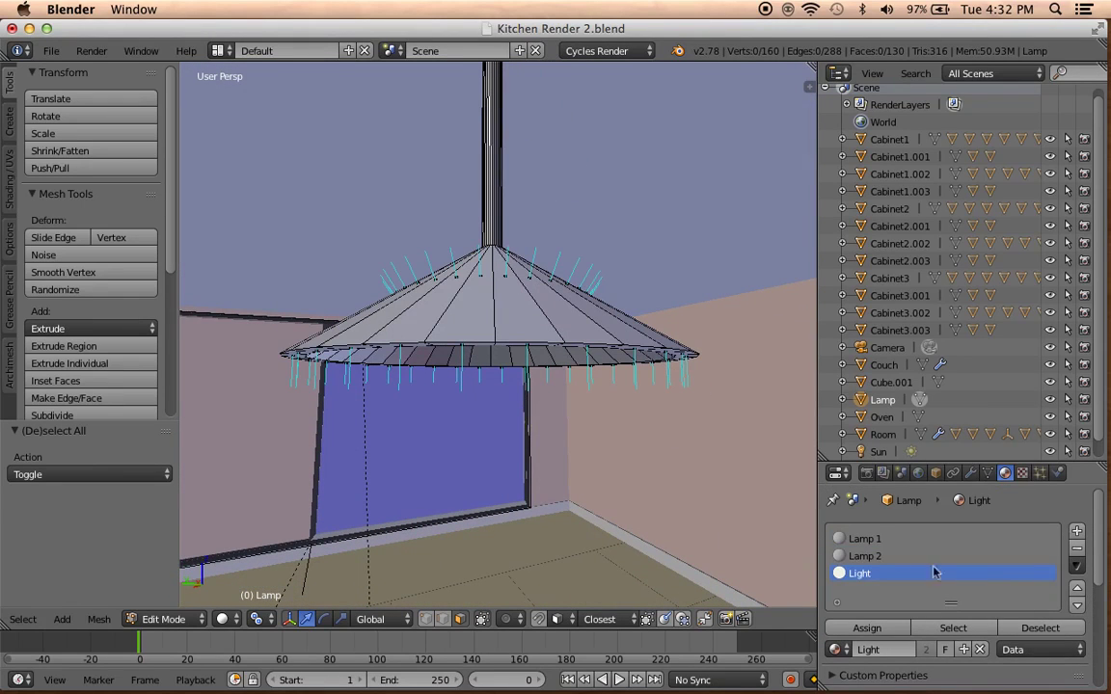
click(856, 557)
scroll(884, 600, down, 3)
scroll(884, 600, down, 1)
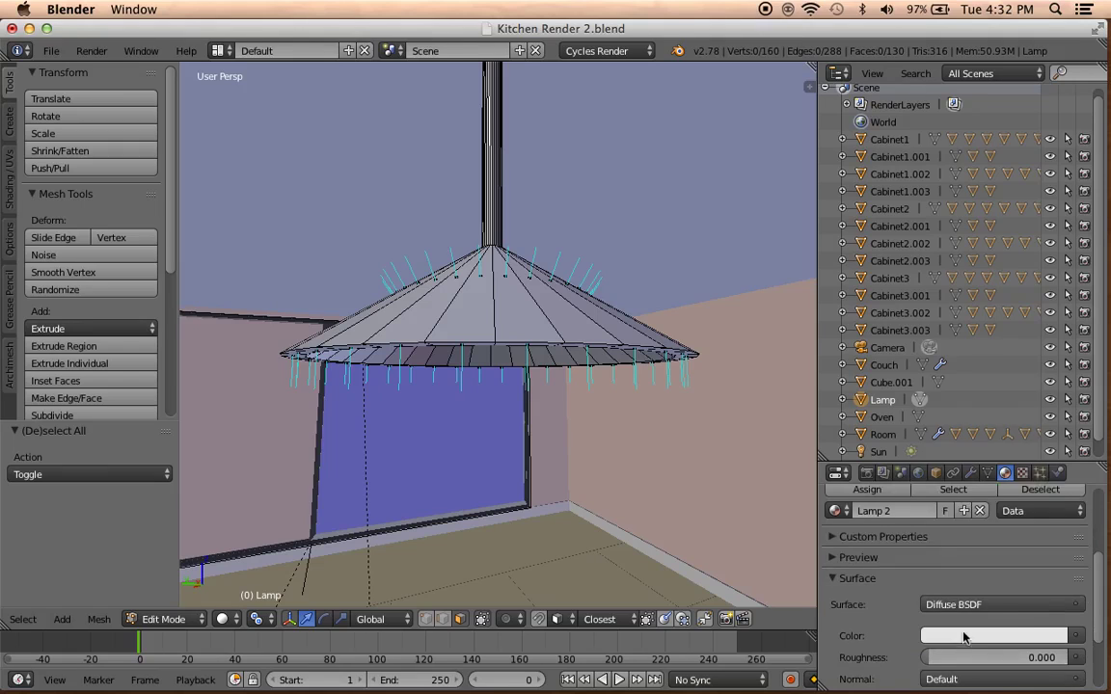
click(984, 636)
drag(1054, 440, 1052, 481)
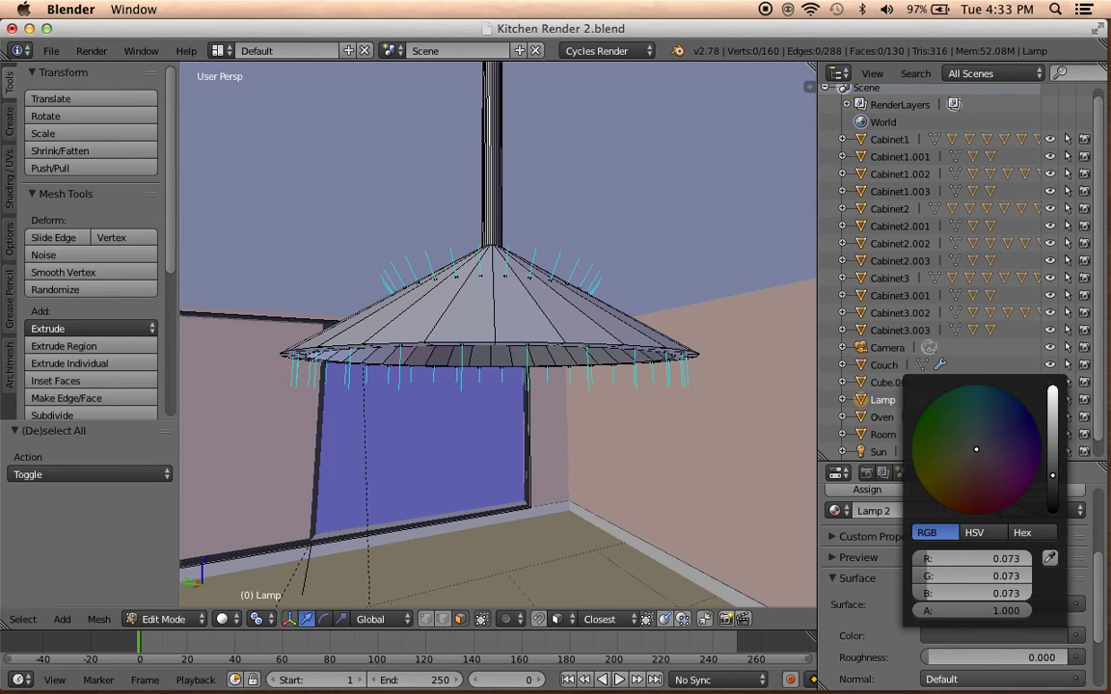
Check the lamp pole selection, then return to Object Mode.
mouse_move(405, 387)
middle_down()
mouse_move(484, 390)
mouse_move(618, 361)
middle_up()
key(l)
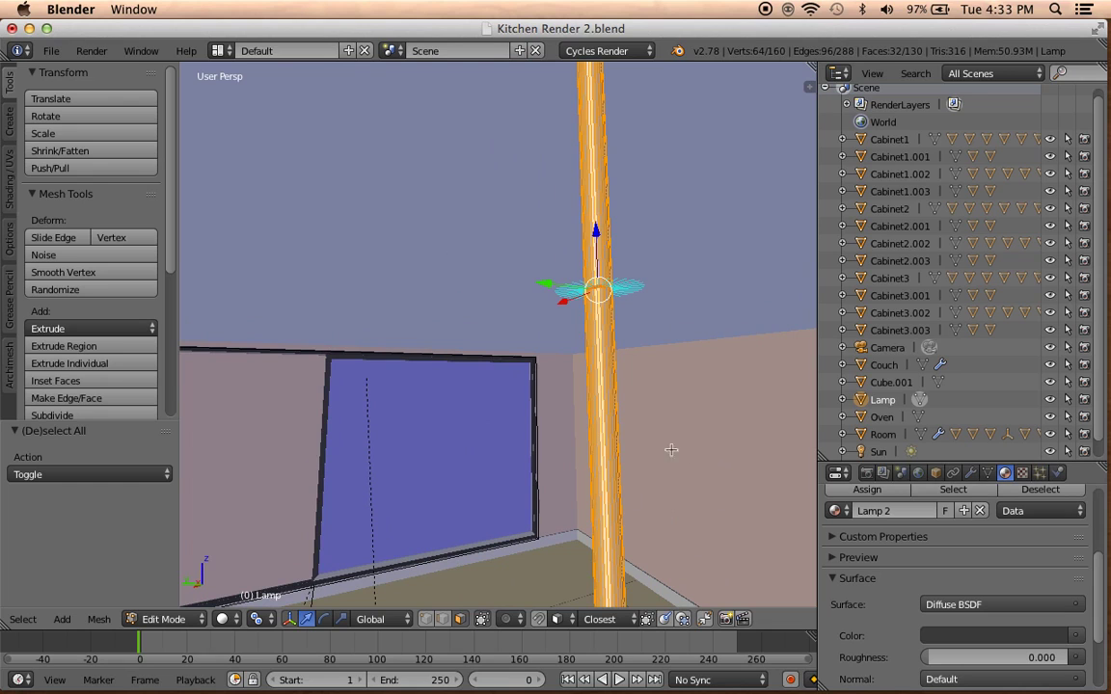
key(KP_Decimal)
key(a)
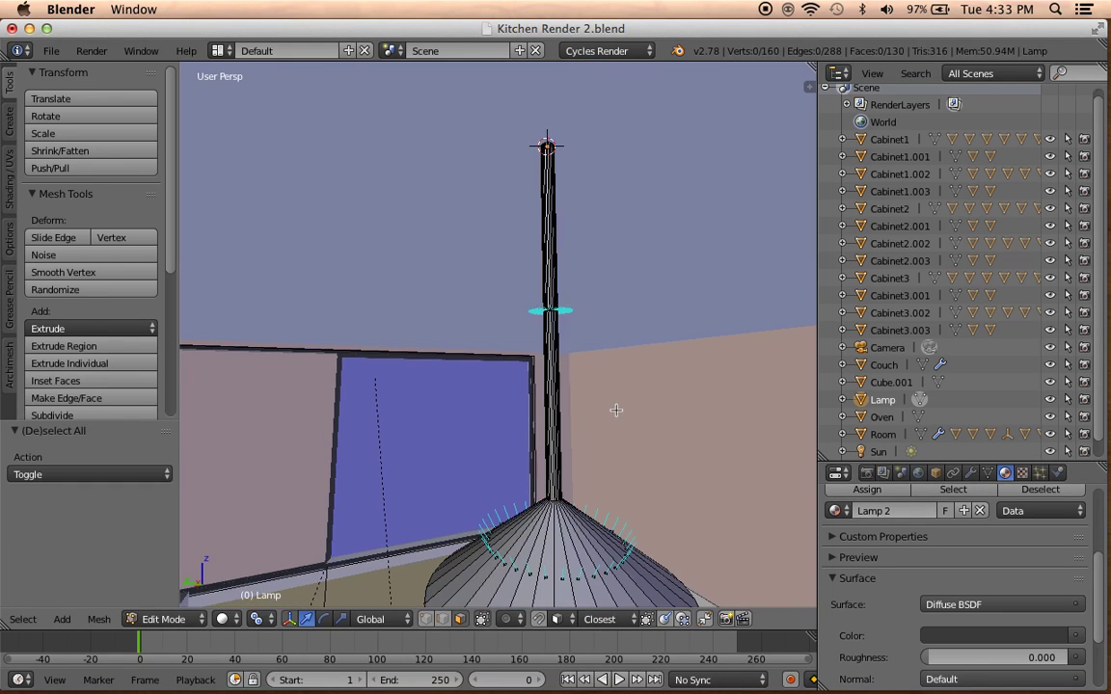
key(Tab)
middle_drag(595, 459, 587, 449)
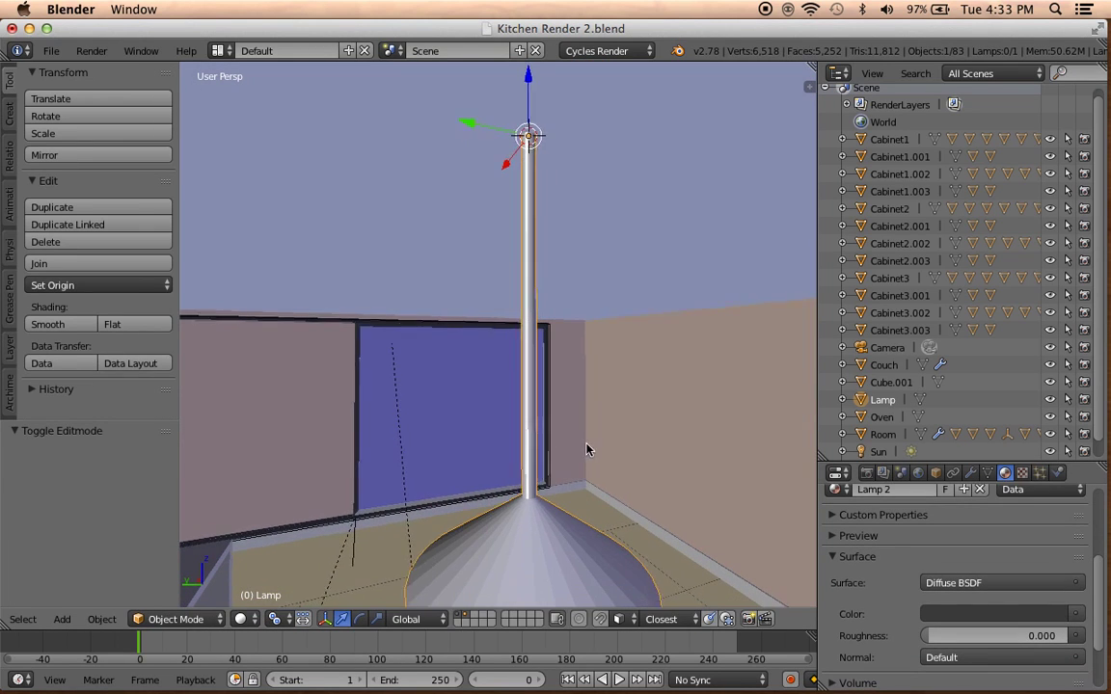
Switch the viewport to Material shading and save the blend file over the existing one.
click(241, 620)
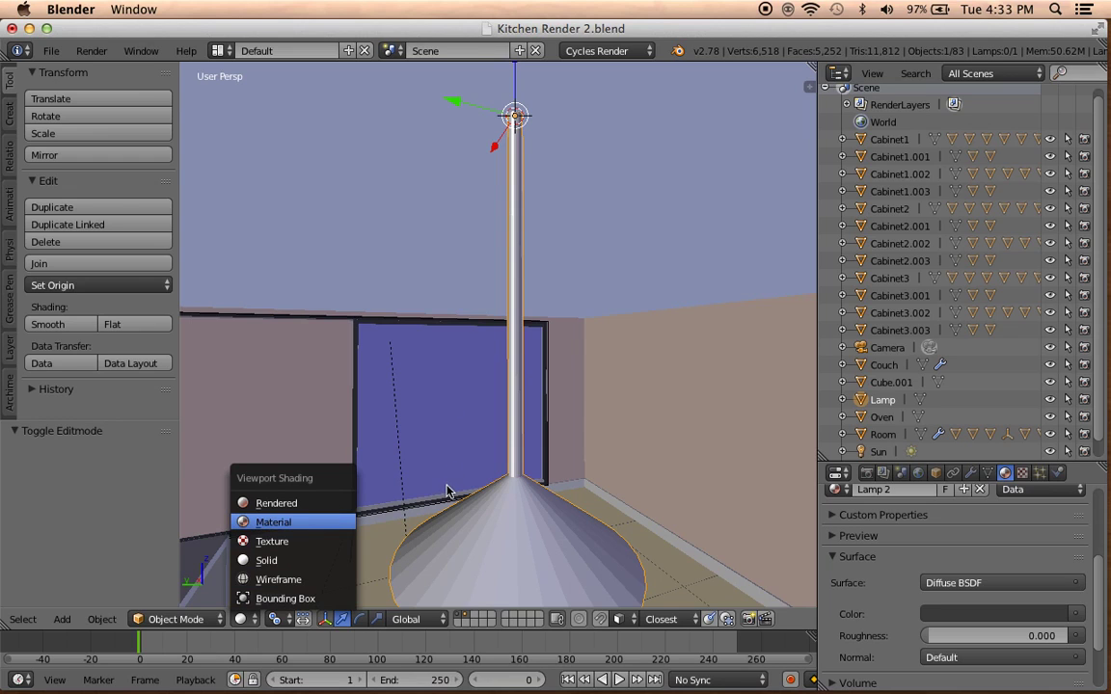
key(Return)
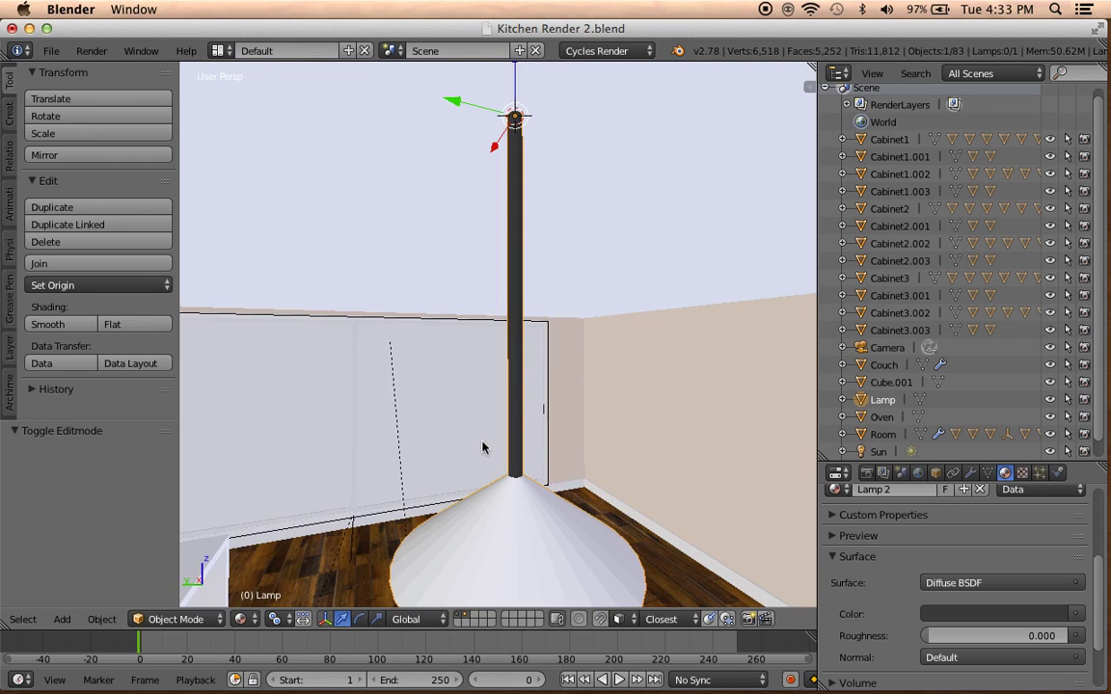
scroll(483, 447, down, 3)
scroll(484, 448, down, 1)
key(ctrl+s)
click(483, 444)
Look through the scene camera in Rendered viewport shading.
middle_drag(484, 448, 499, 396)
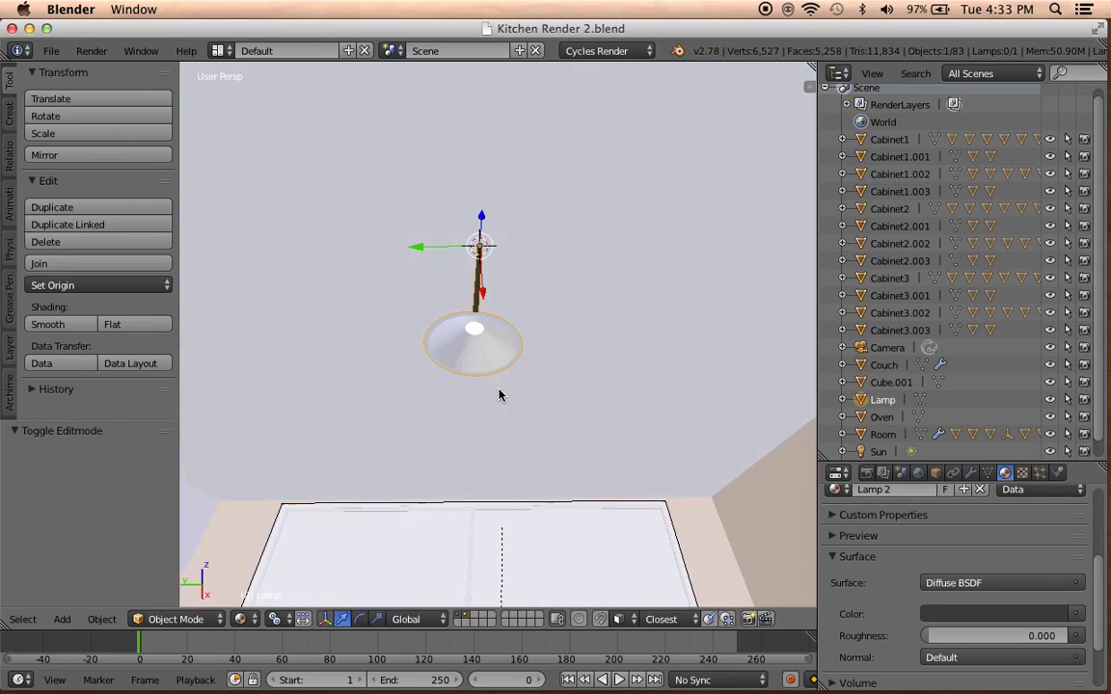
key(KP_0)
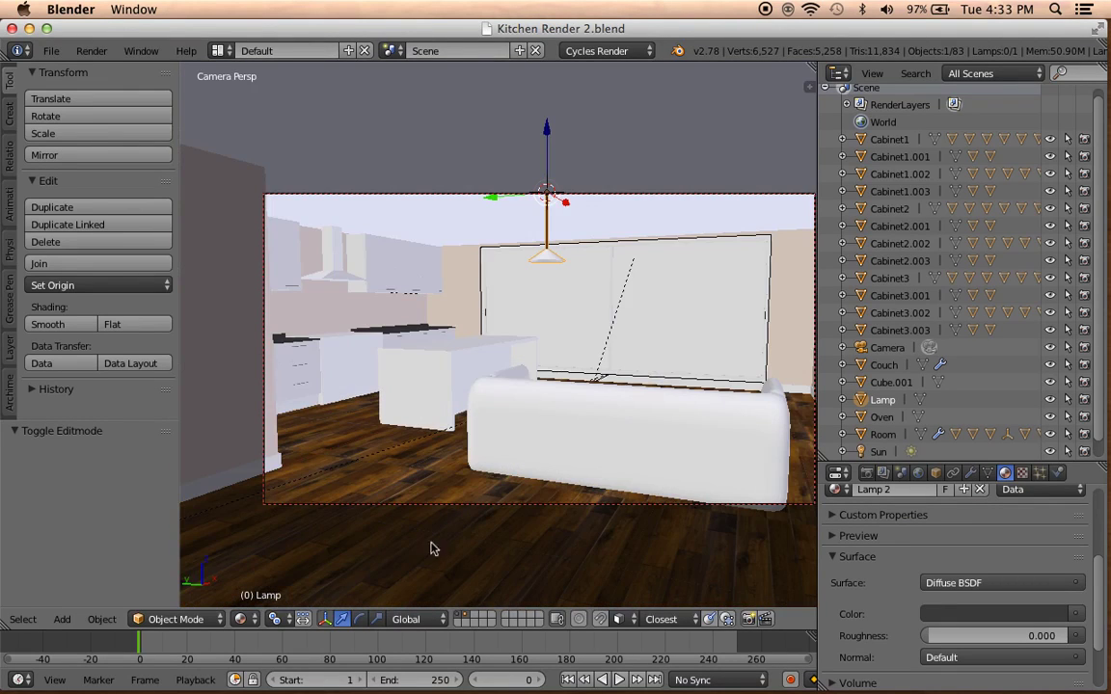
click(240, 620)
click(304, 507)
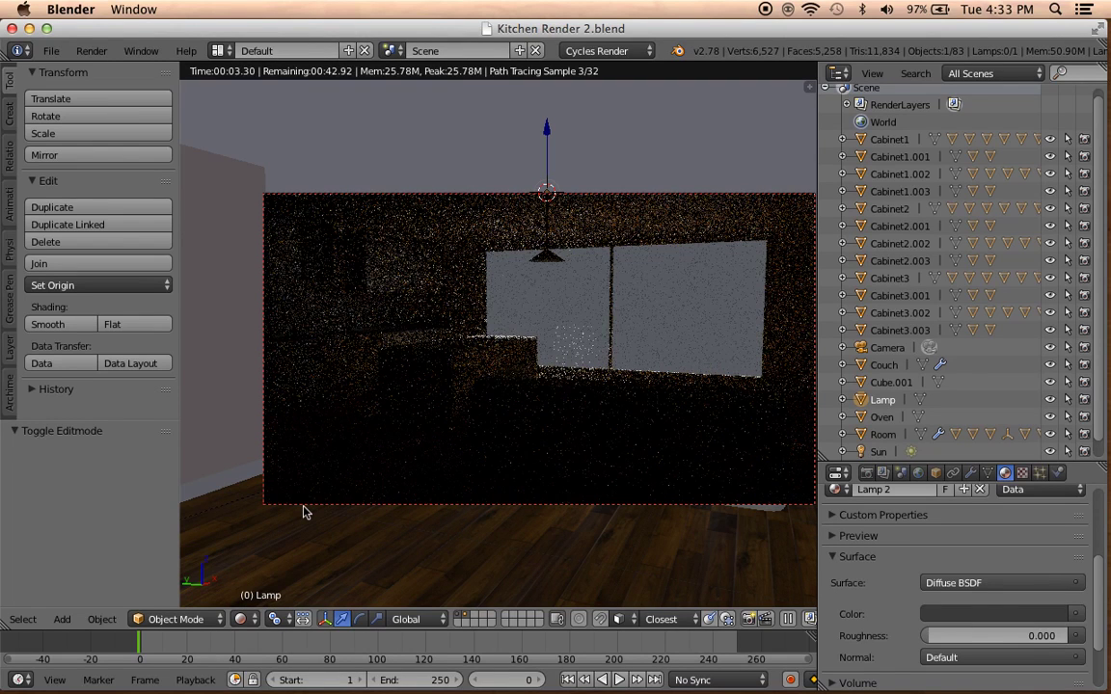
Raise the Light material's Emission Strength to 36.1.
scroll(984, 600, up, 5)
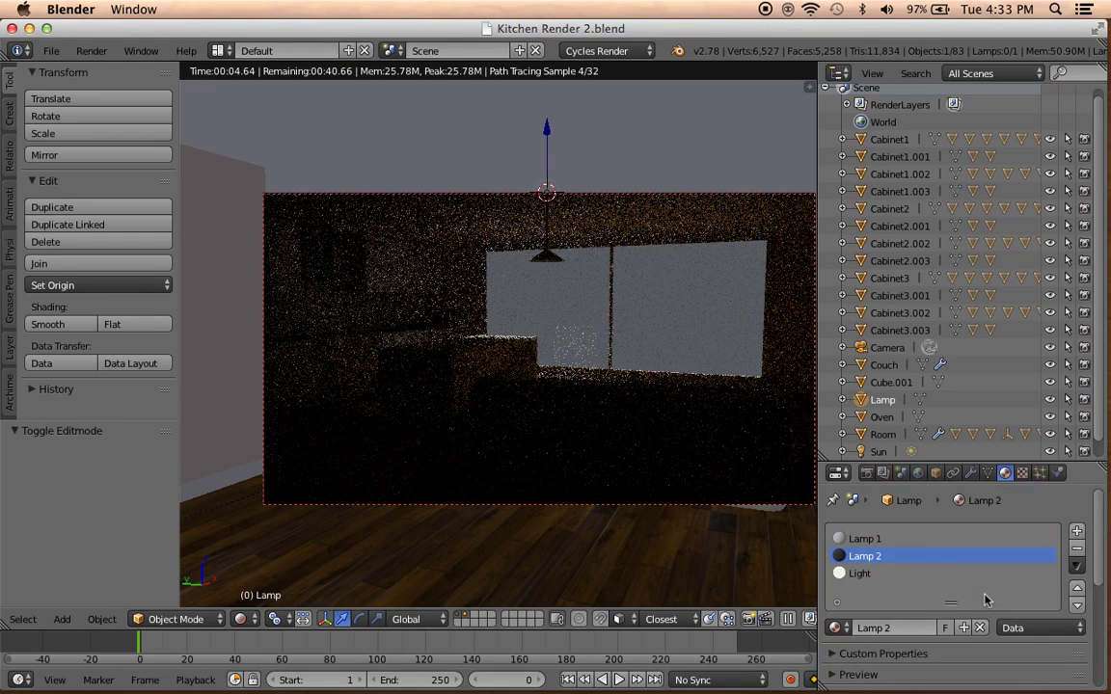
click(876, 579)
scroll(882, 598, down, 5)
scroll(883, 598, down, 2)
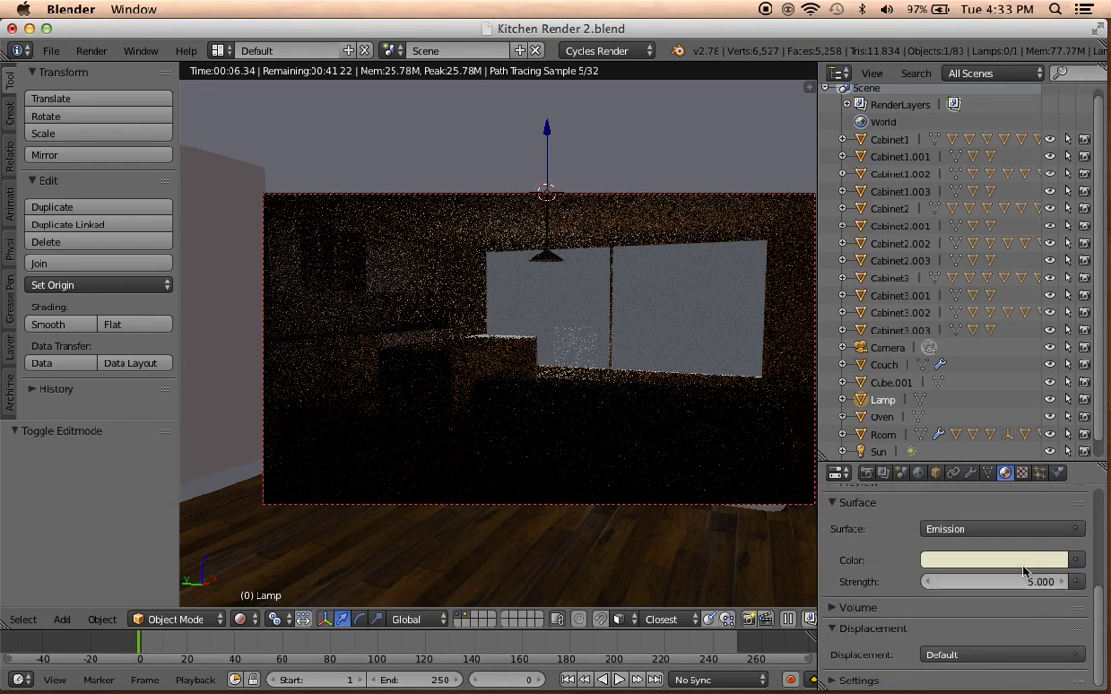
mouse_move(1004, 581)
mouse_down()
mouse_move(1052, 581)
mouse_move(999, 583)
mouse_up()
text(36.100)
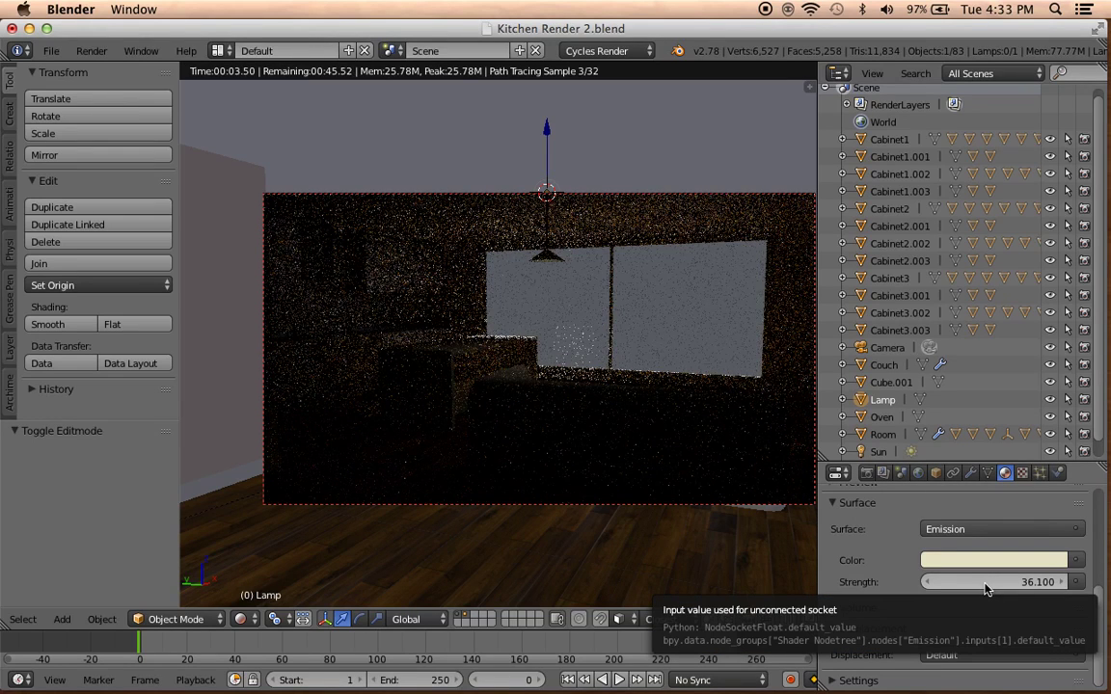
click(240, 619)
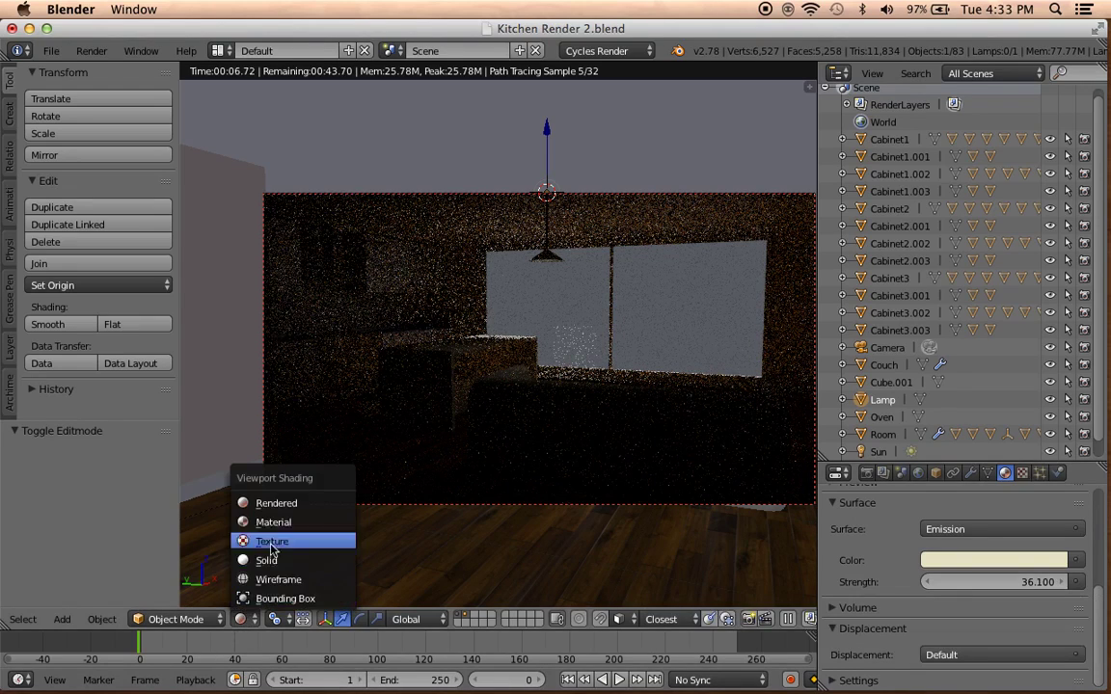
Back in Solid shading outside the camera view, raise the lamp by 0.499.
click(256, 564)
key(KP_Decimal)
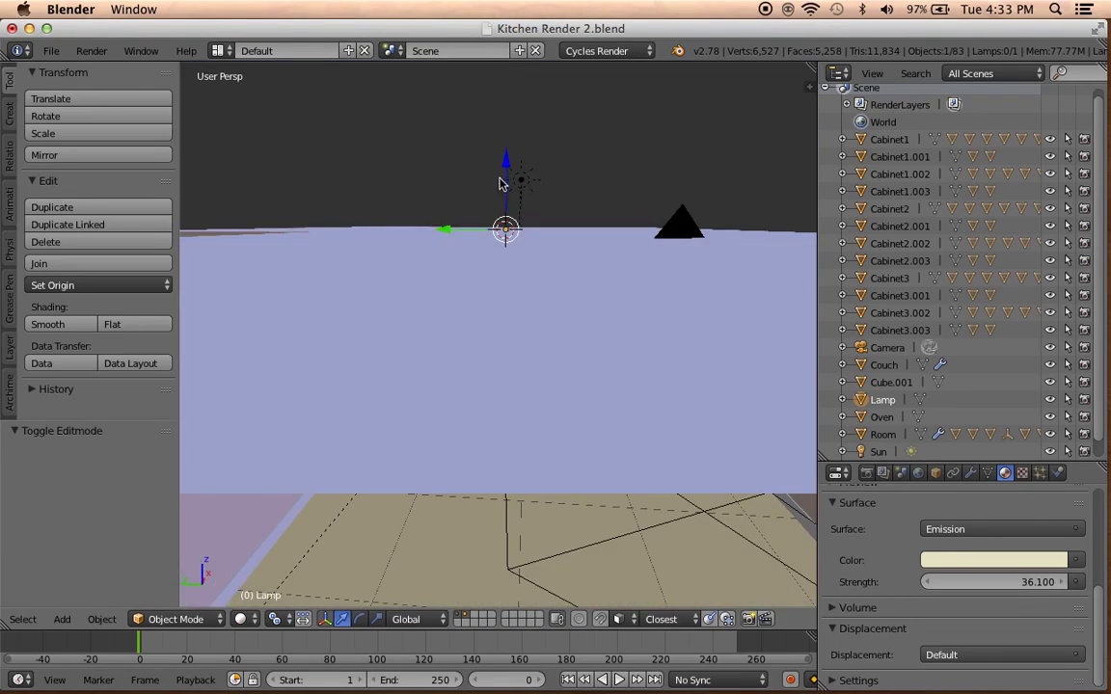
key(g)
click(505, 183)
scroll(509, 235, down, 5)
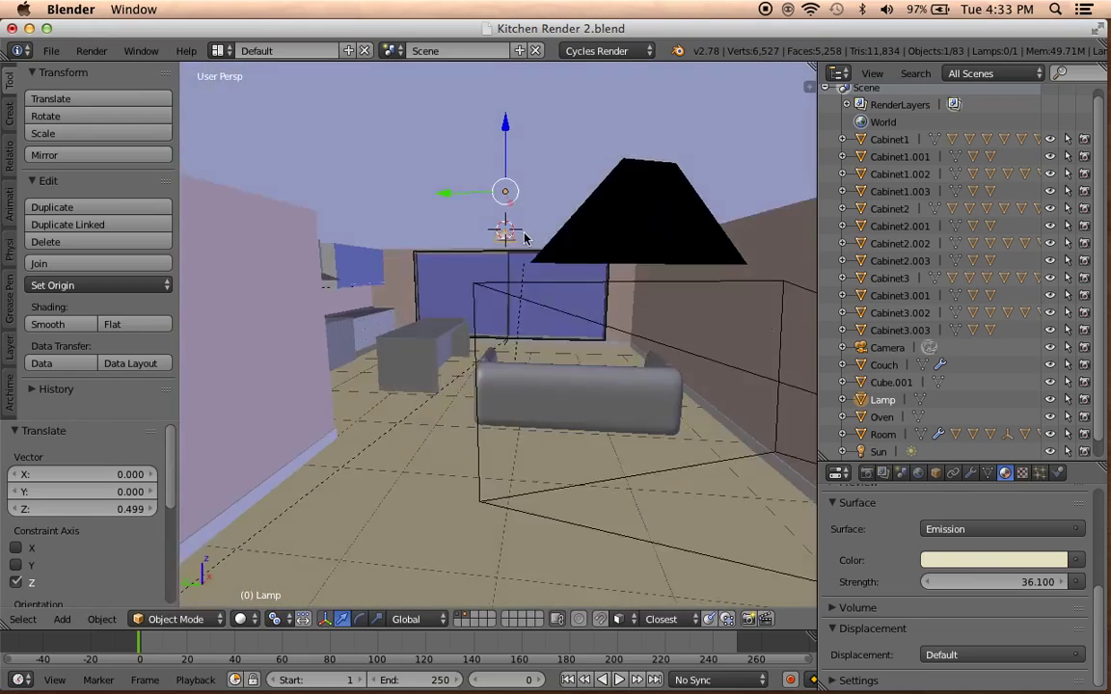
mouse_move(528, 244)
middle_down()
mouse_move(496, 204)
mouse_move(502, 283)
mouse_move(511, 185)
middle_up()
In Edit Mode, raise part of the lamp shade along Z and scale it up by 1.122.
key(Tab)
key(l)
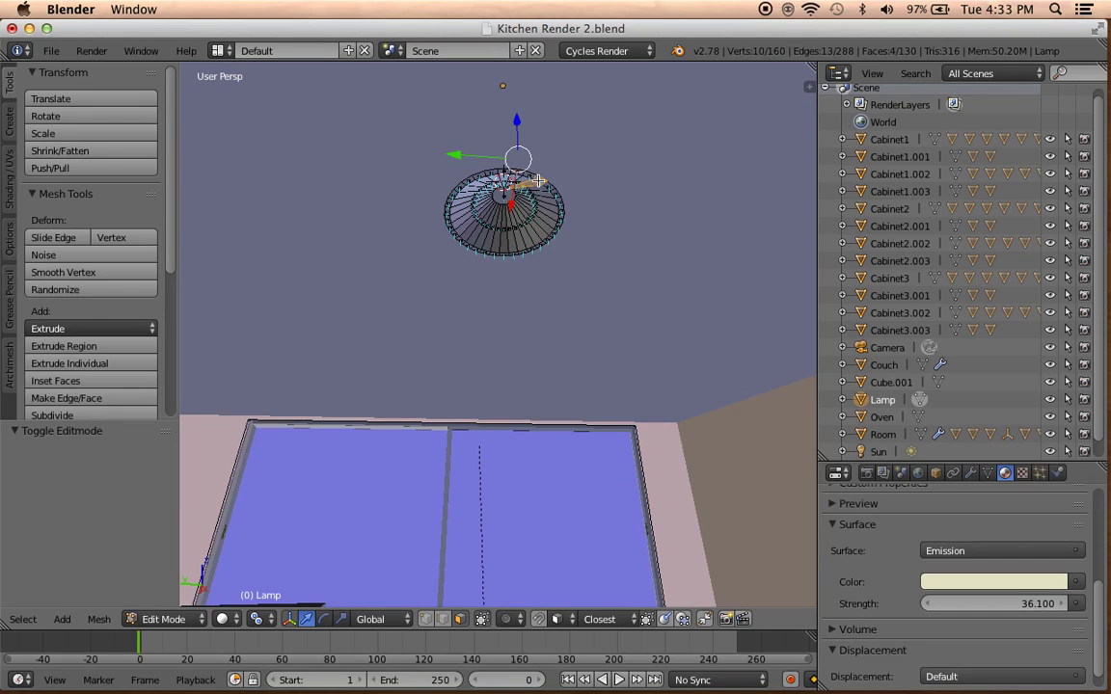
key(l)
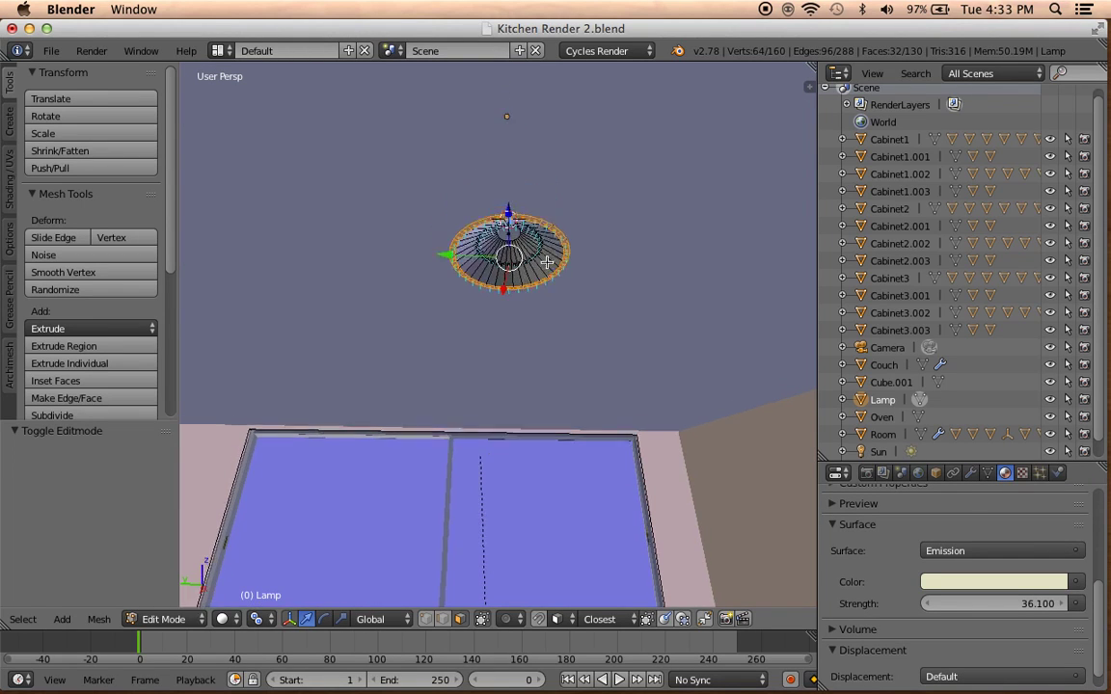
middle_drag(543, 222, 547, 321)
key(g)
key(z)
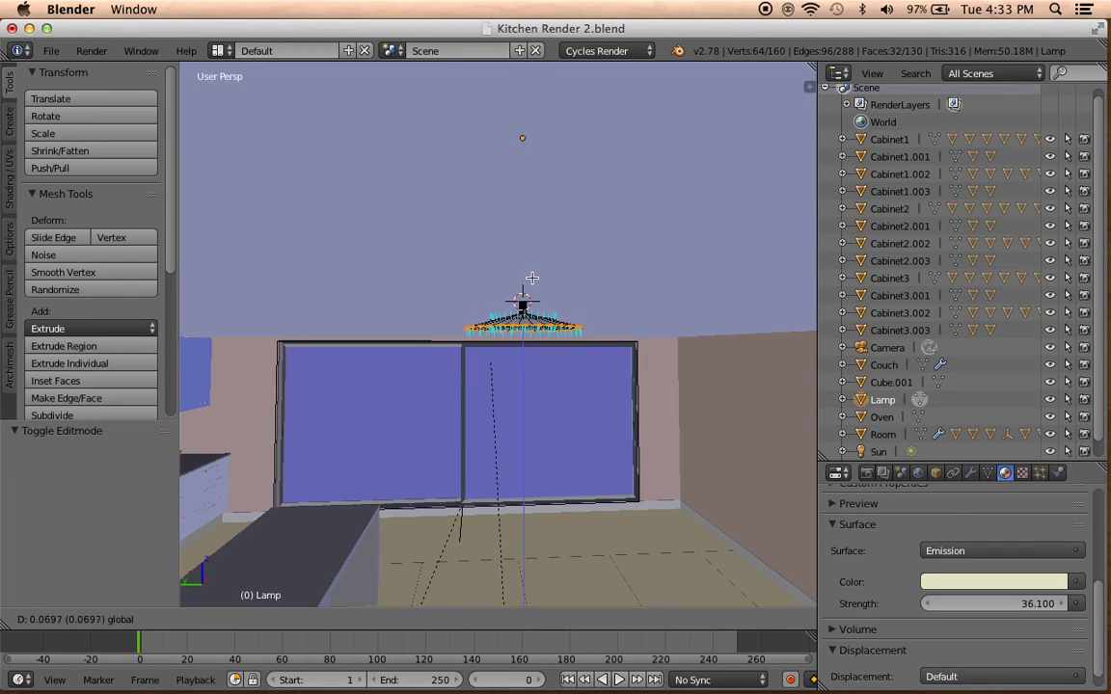
click(479, 249)
key(s)
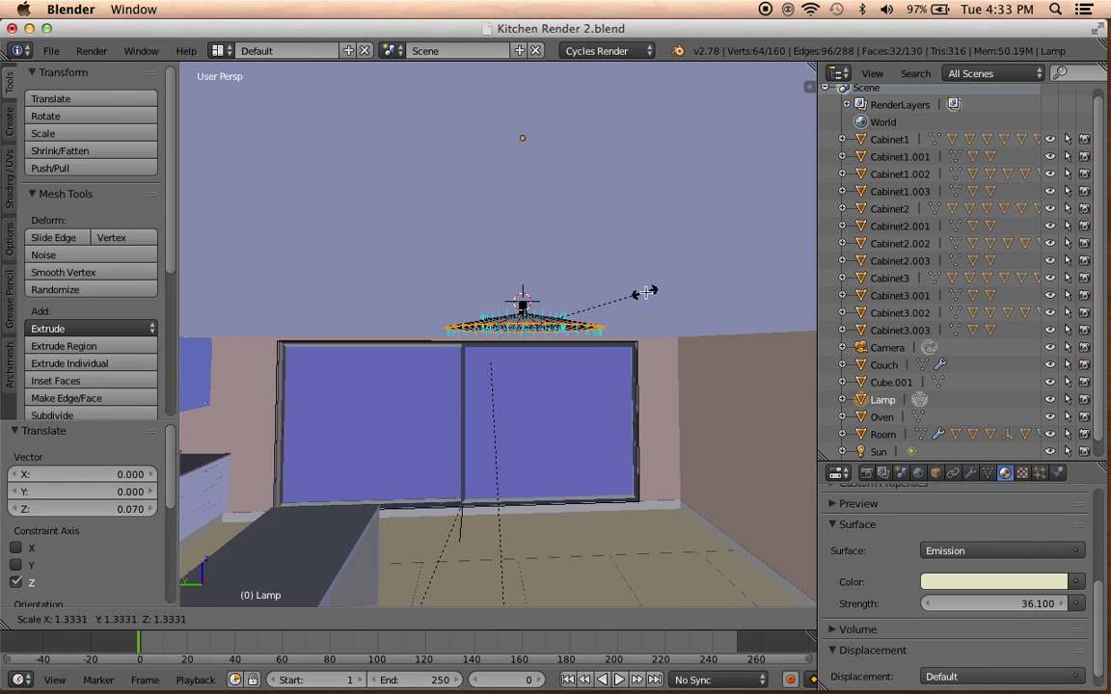
click(560, 267)
Nudge that shade part slightly higher along Z and return to Object Mode.
mouse_move(531, 316)
middle_down()
mouse_move(507, 306)
mouse_move(565, 286)
mouse_move(592, 299)
mouse_move(593, 258)
mouse_move(503, 309)
mouse_move(518, 308)
middle_up()
key(g)
key(z)
click(508, 280)
key(a)
key(Tab)
Preview the camera view as a Cycles render, then go back to Solid shading.
key(a)
key(KP_0)
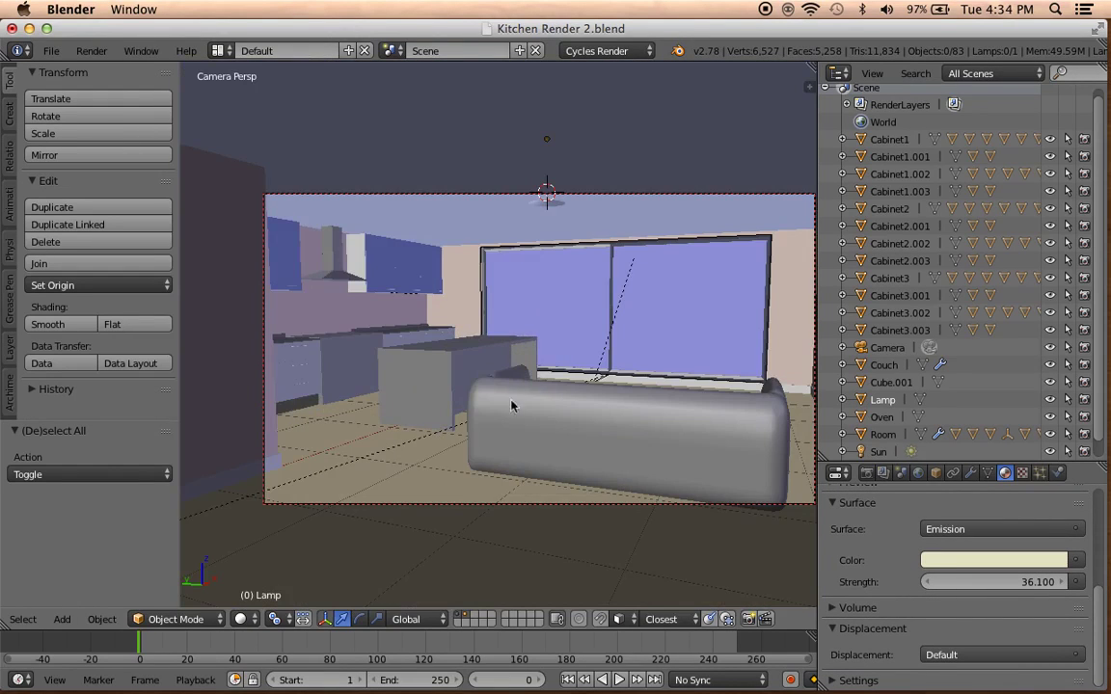
click(240, 619)
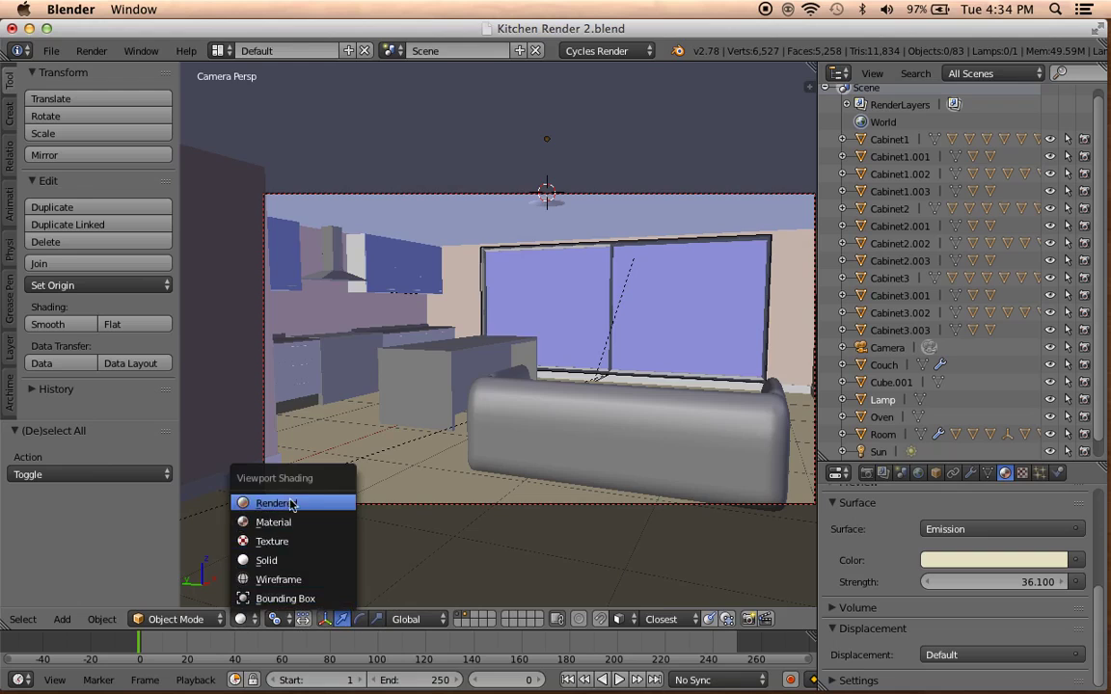
click(262, 450)
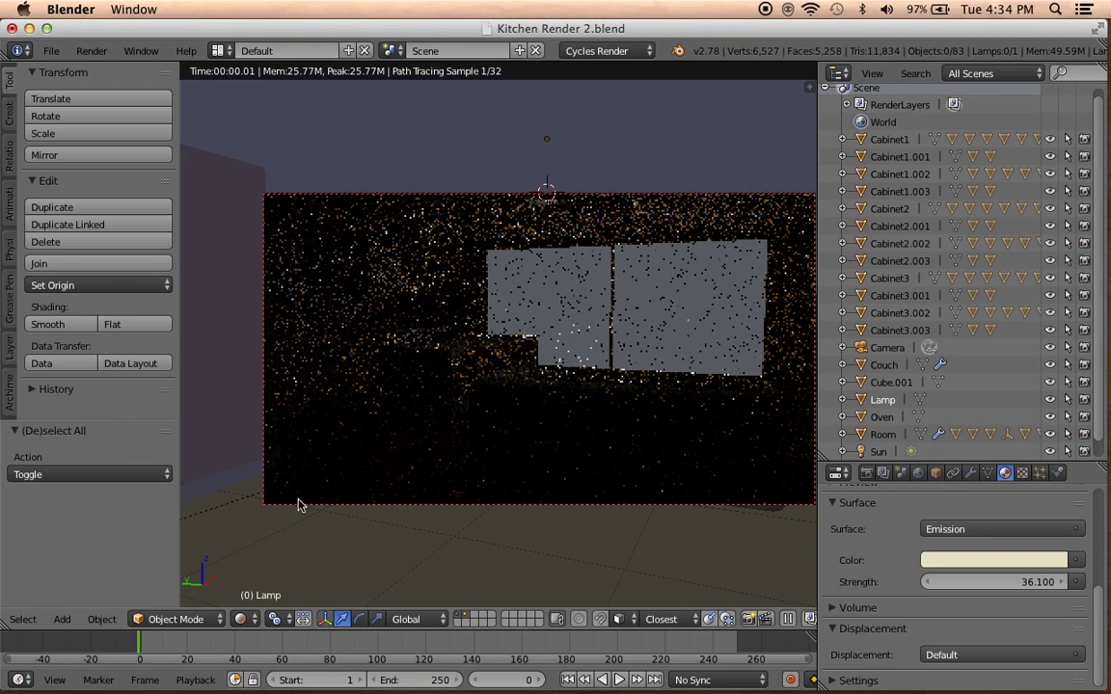
click(240, 619)
click(262, 562)
middle_drag(409, 434, 491, 414)
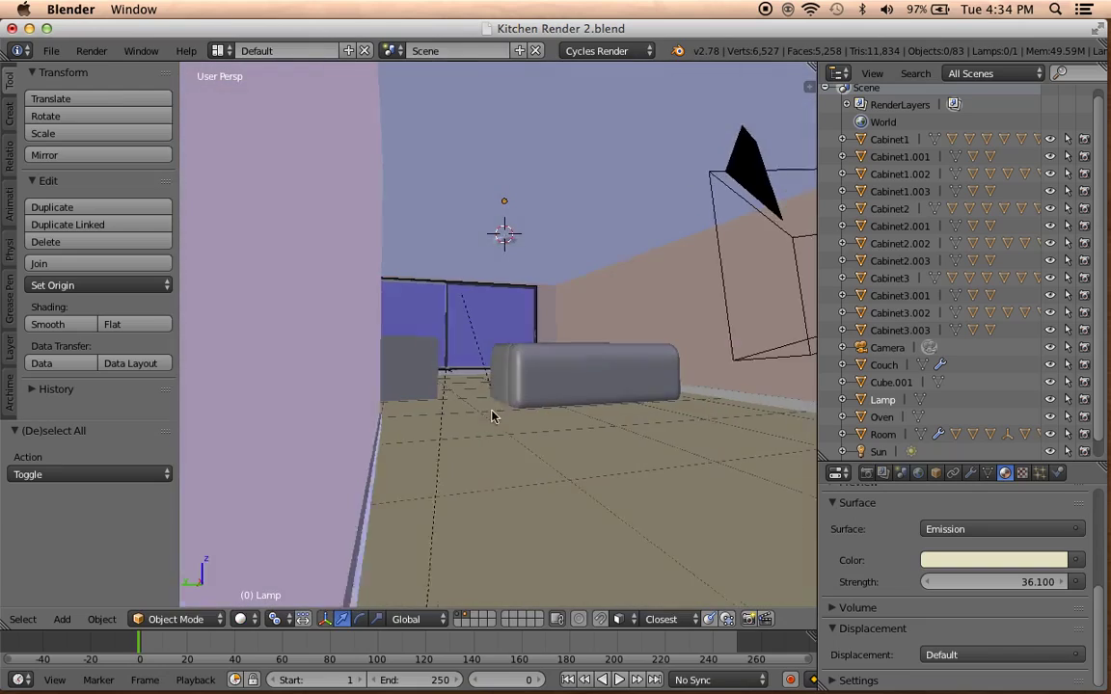
Place a copy of the lamp beside the original.
mouse_move(506, 243)
middle_down()
mouse_move(553, 342)
mouse_move(362, 360)
mouse_move(392, 226)
mouse_move(431, 208)
mouse_move(482, 255)
mouse_move(644, 269)
mouse_move(637, 263)
middle_up()
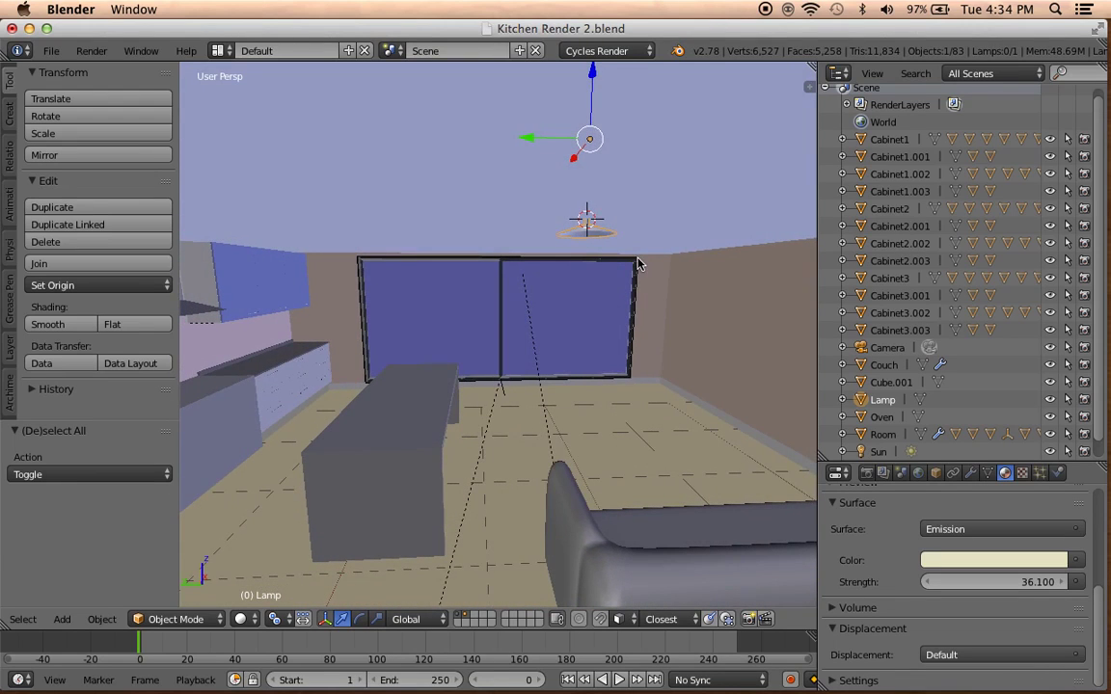
key(shift+d)
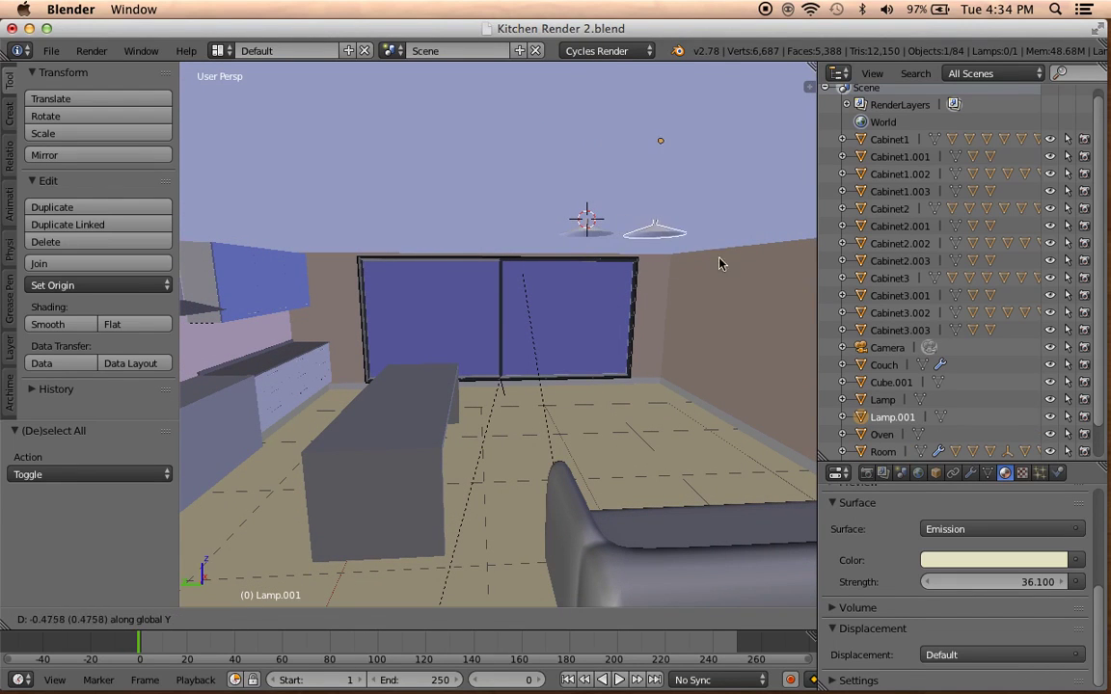
click(666, 237)
mouse_move(666, 237)
middle_down()
mouse_move(664, 213)
mouse_move(559, 222)
mouse_move(525, 273)
mouse_move(330, 315)
mouse_move(270, 295)
mouse_move(323, 320)
mouse_move(449, 325)
mouse_move(558, 343)
mouse_move(566, 355)
middle_up()
Alt+D both lamps into two linked copies moved along X.
shift+right_click(557, 222)
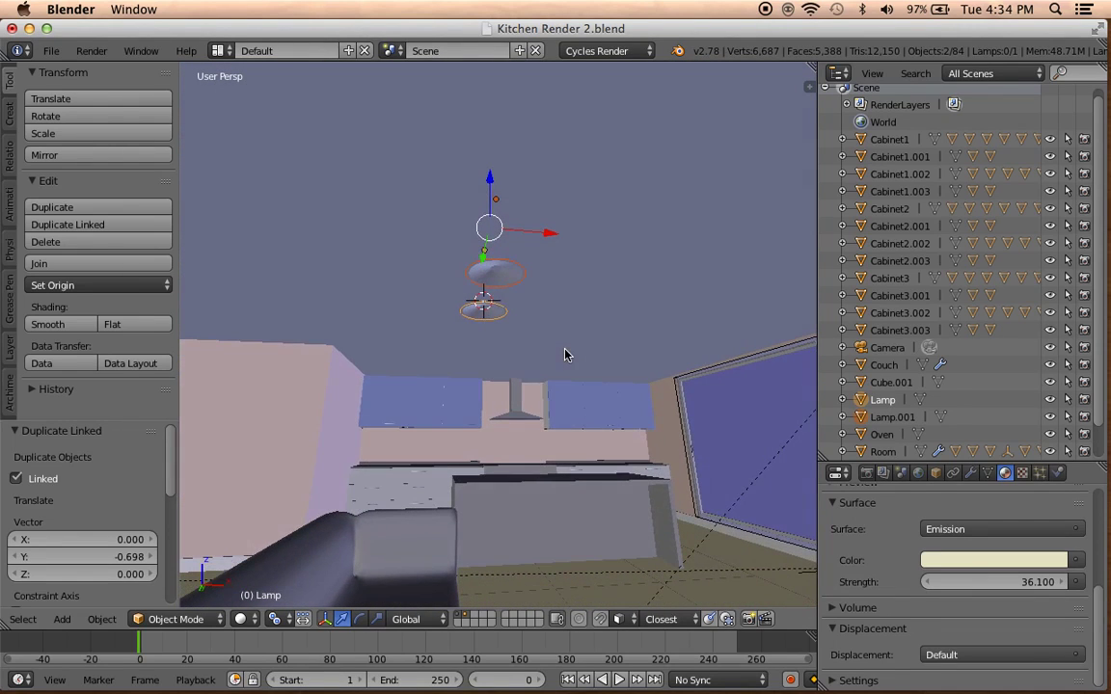
key(alt+d)
key(x)
click(487, 303)
shift+click(485, 304)
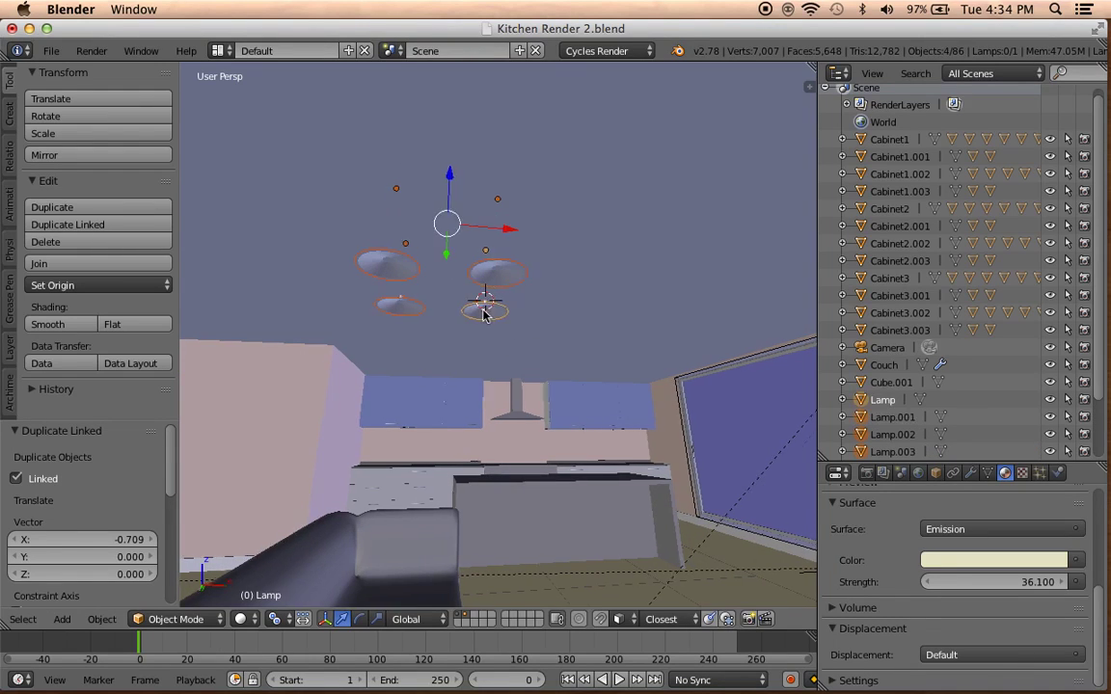
middle_drag(483, 305, 537, 314)
Alt+D the four lamps along X to make eight, then view through the camera.
key(alt+d)
key(x)
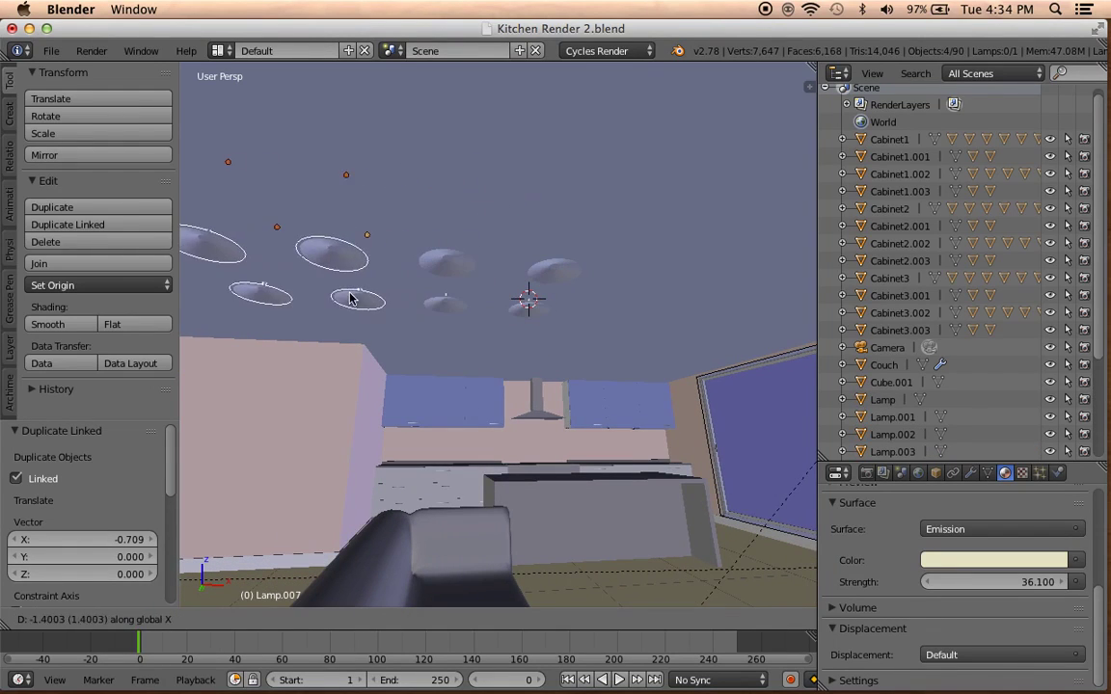
click(337, 299)
key(a)
middle_drag(340, 299, 521, 313)
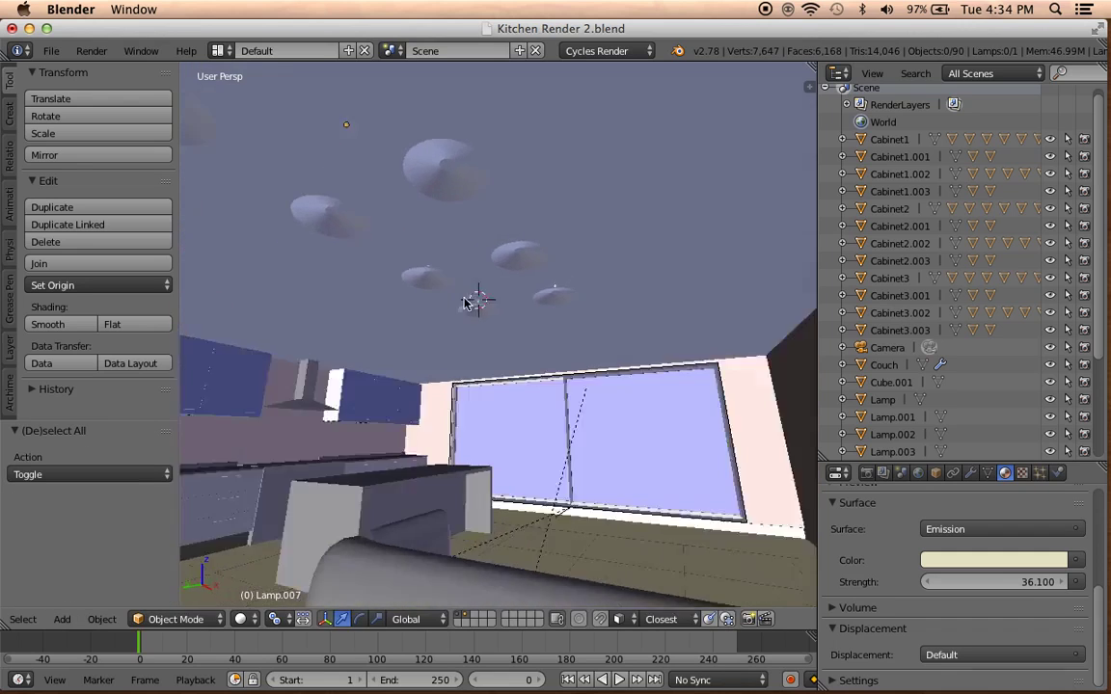
key(KP_0)
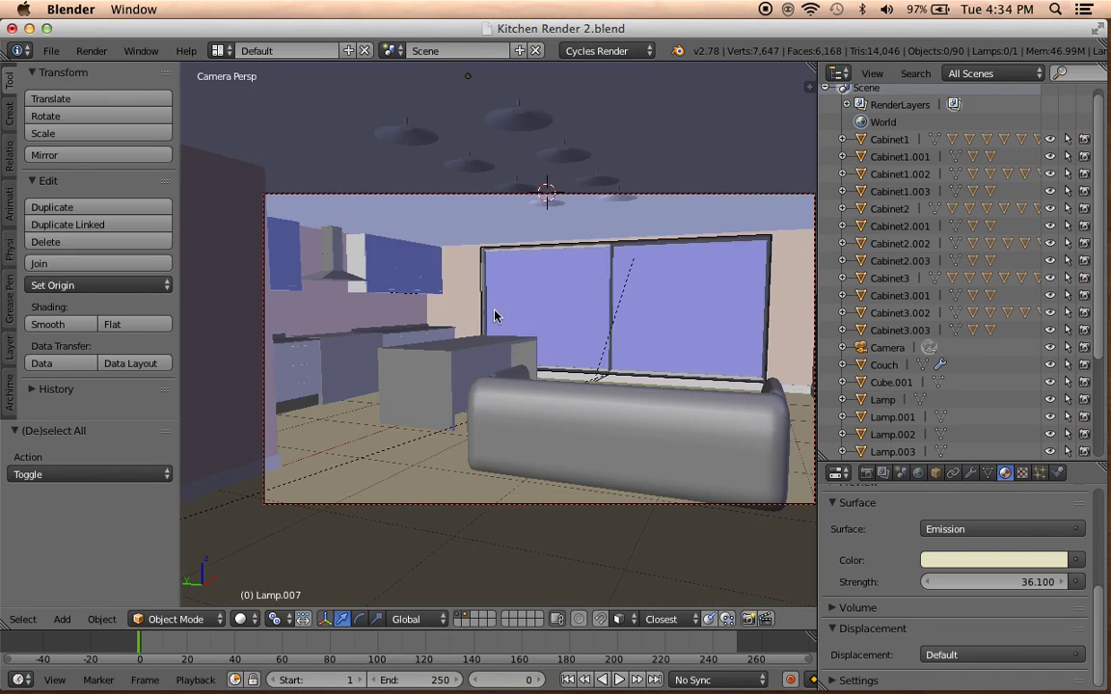
In the Rendered camera preview, set Emission Strength to 500, then return to Solid shading.
click(240, 619)
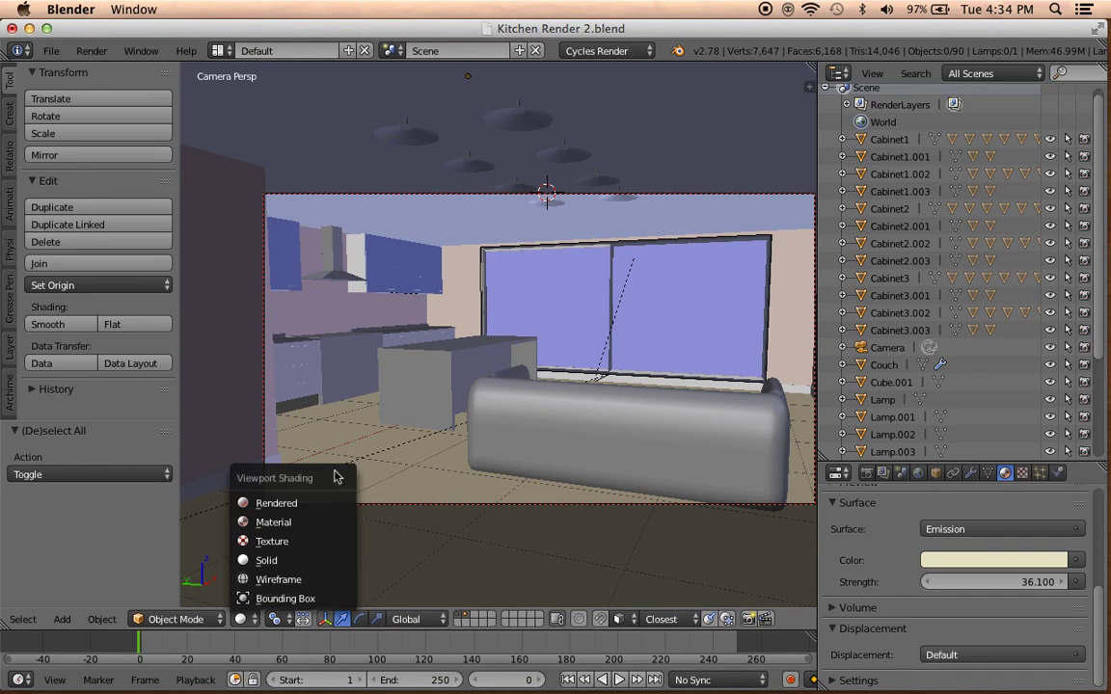
click(314, 501)
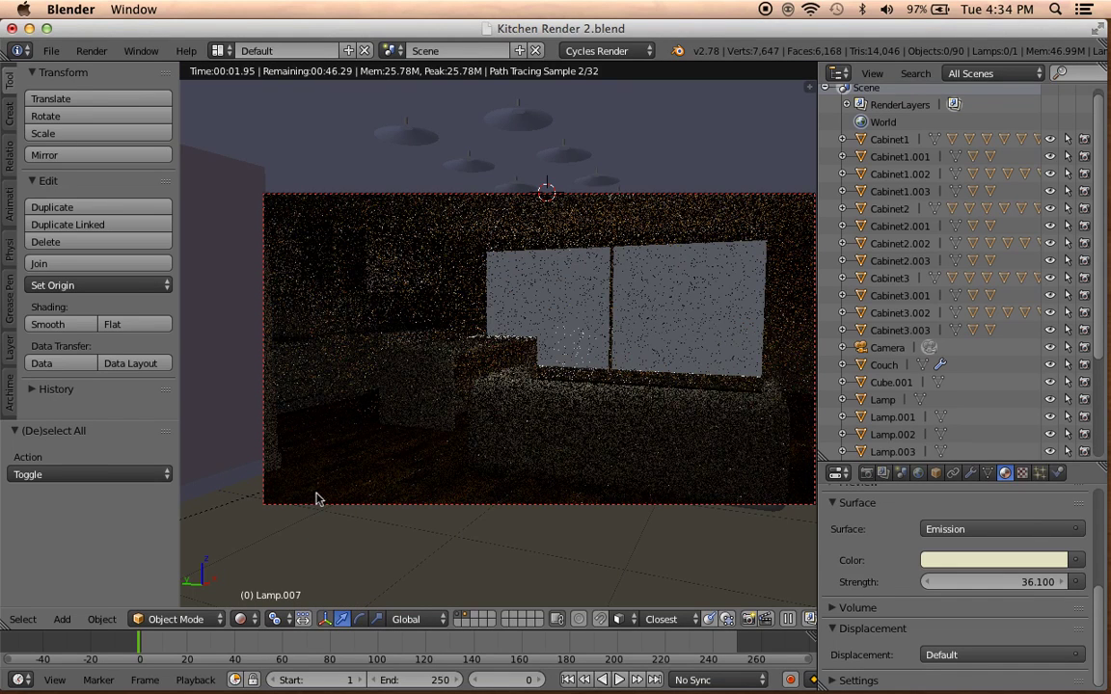
click(998, 582)
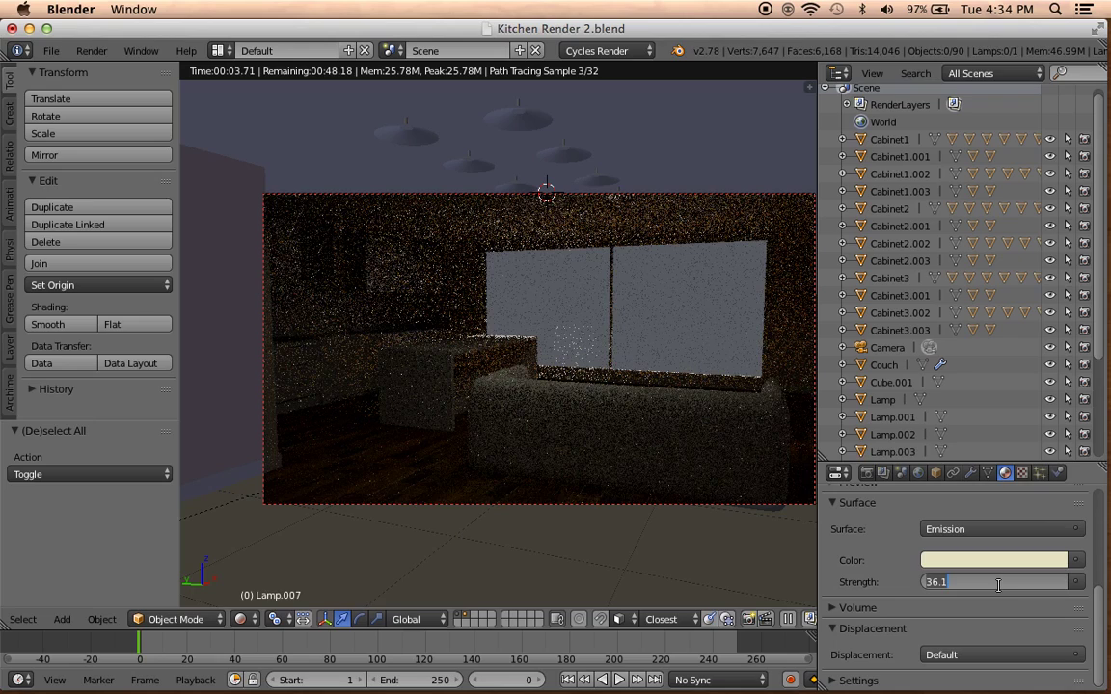
text(500)
key(Return)
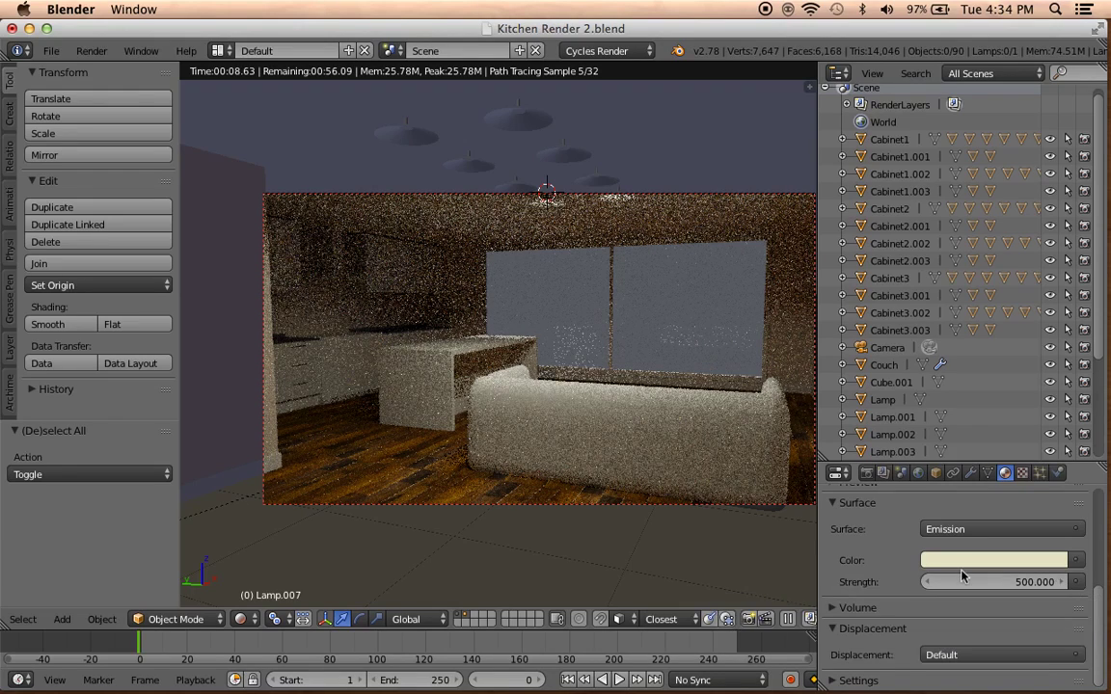
click(241, 620)
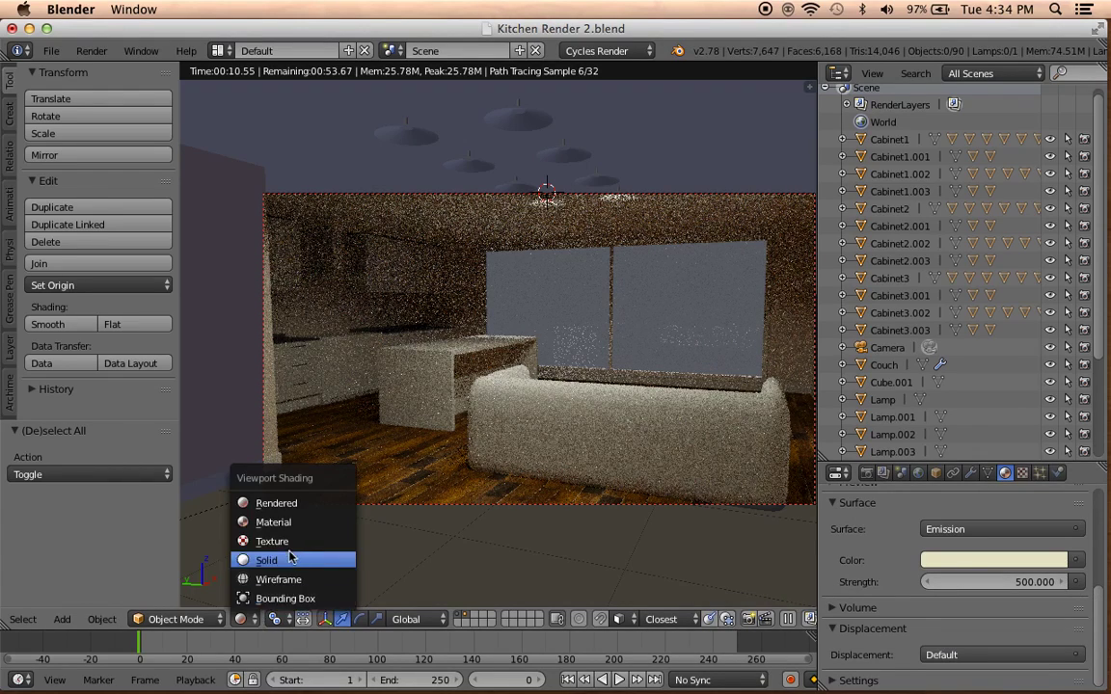
click(252, 561)
mouse_move(379, 373)
middle_down()
mouse_move(390, 352)
mouse_move(478, 364)
middle_up()
Select all eight pendant lamps and group them with Ctrl+G.
right_click(556, 175)
mouse_move(563, 178)
middle_down()
mouse_move(682, 169)
mouse_move(629, 214)
middle_up()
shift+right_click(637, 196)
shift+right_click(577, 221)
shift+right_click(505, 213)
shift+right_click(537, 241)
shift+right_click(479, 235)
shift+right_click(457, 243)
shift+right_click(510, 253)
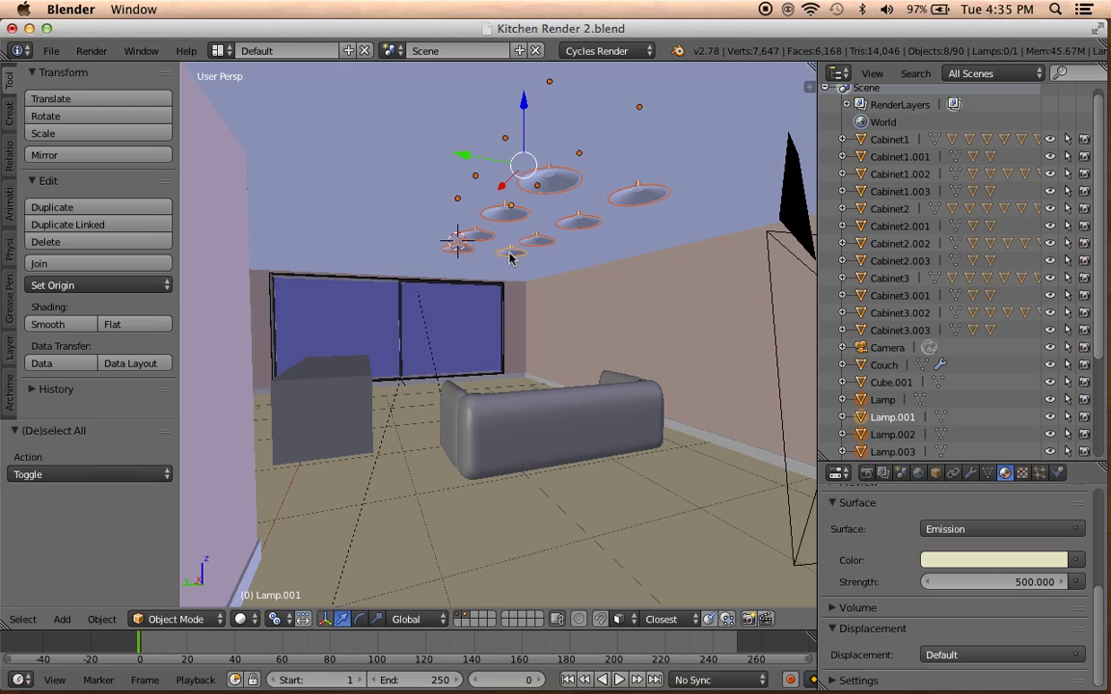
key(ctrl+g)
Name the new group Lamps and rotate the lamps 90° about Z.
click(95, 469)
text(Lamps)
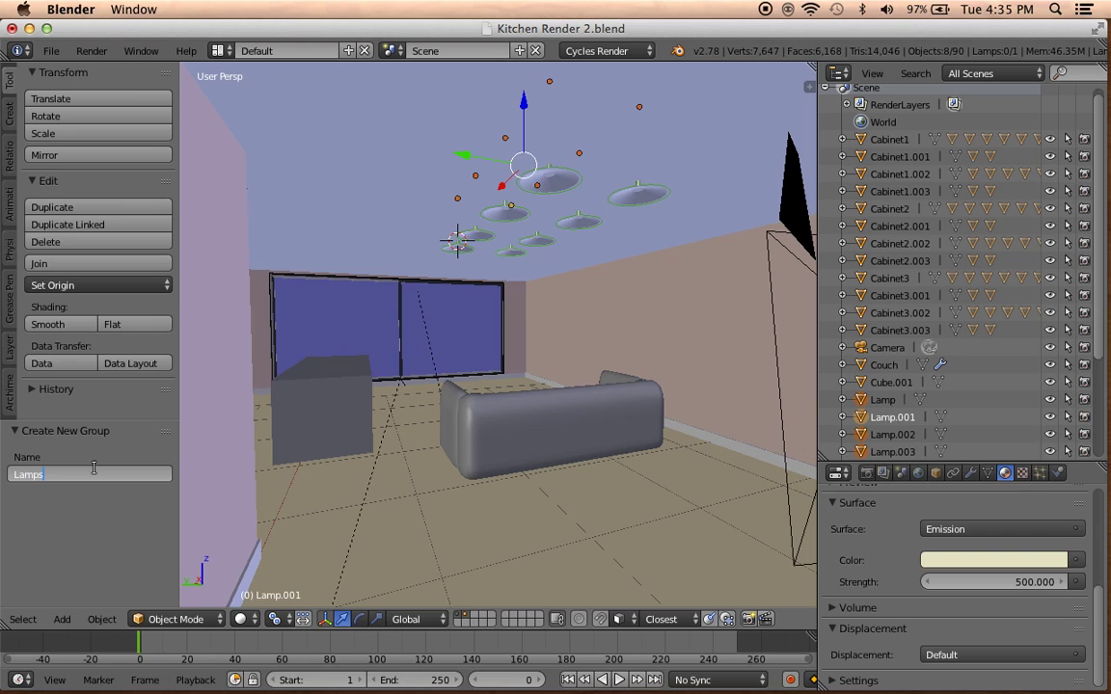
key(Return)
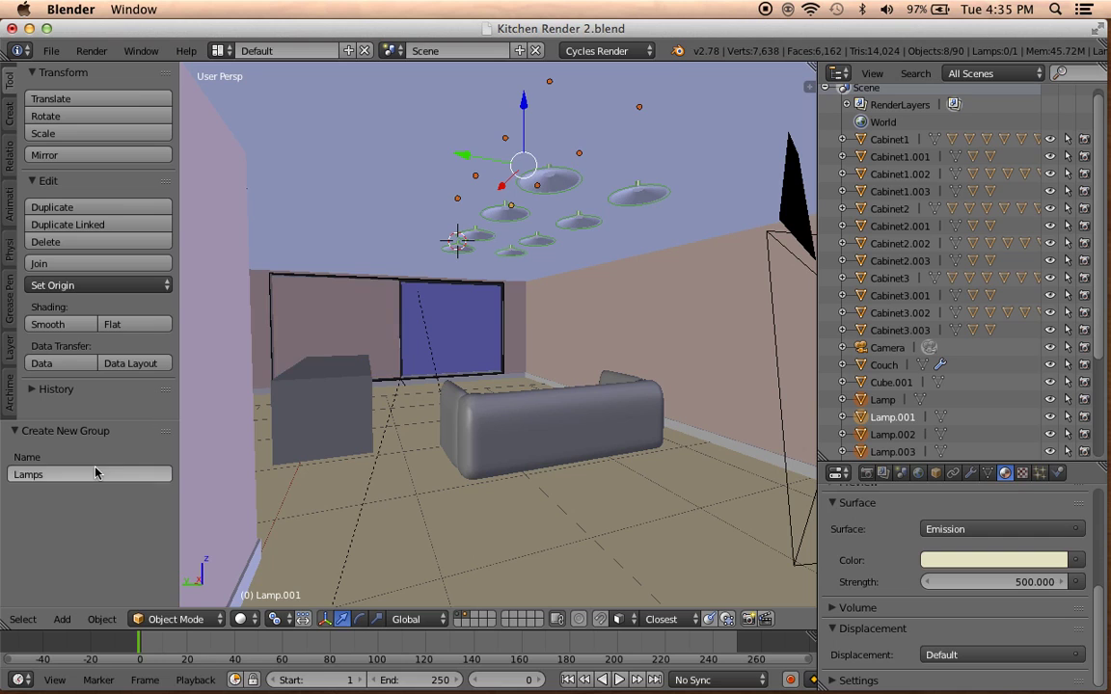
middle_drag(470, 395, 590, 265)
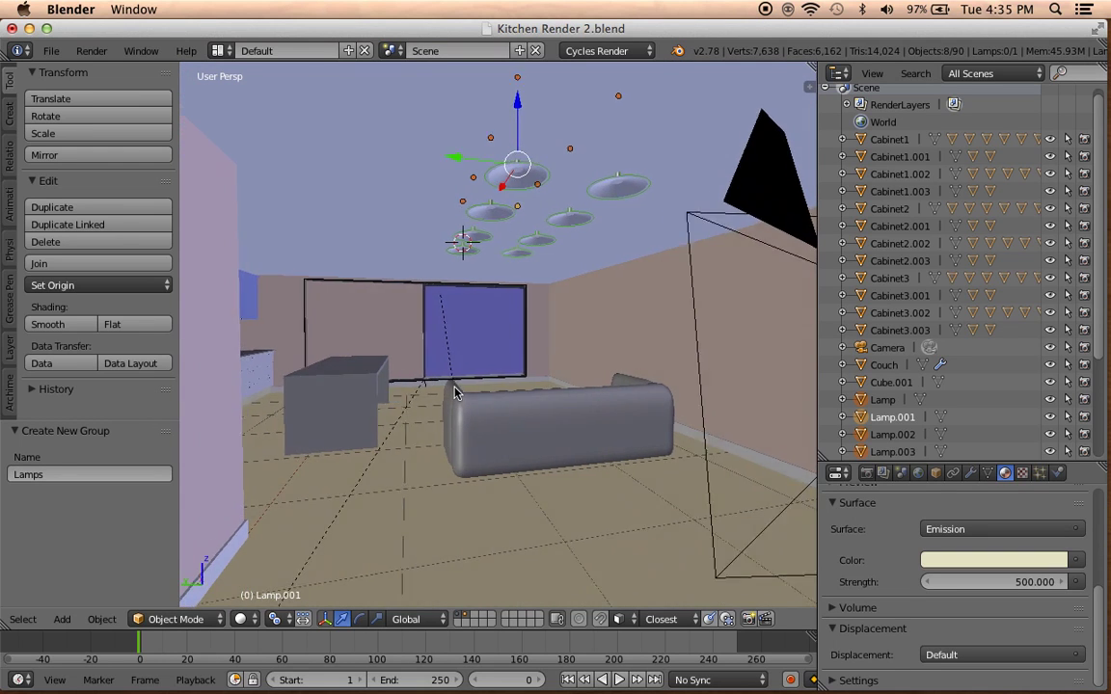
key(r)
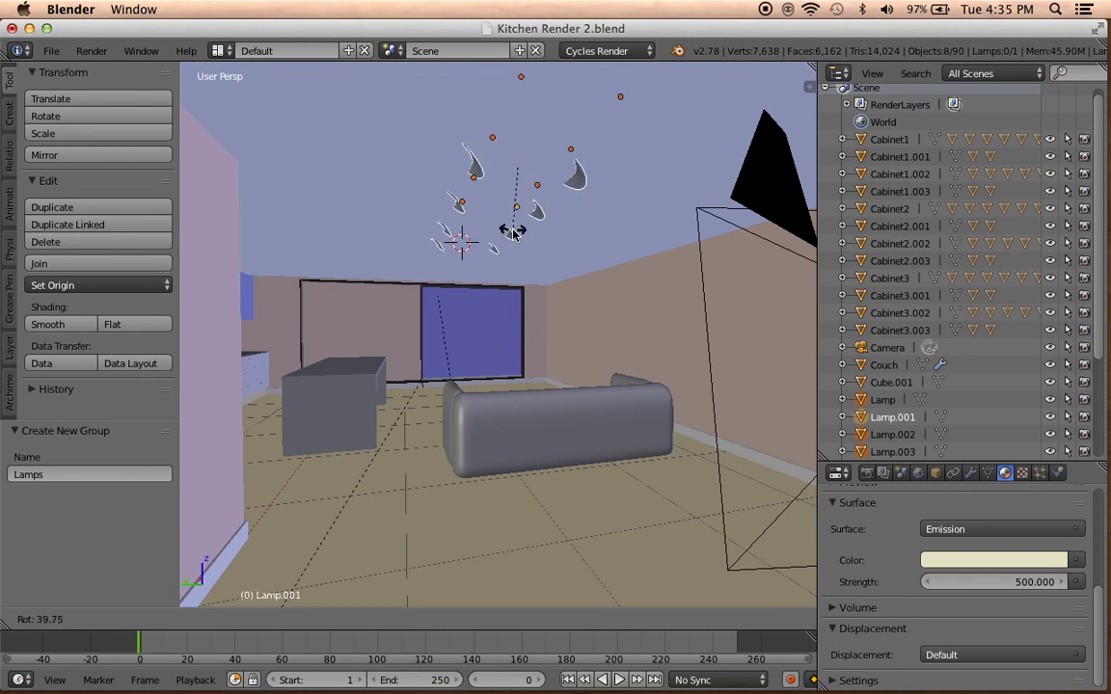
text(z90)
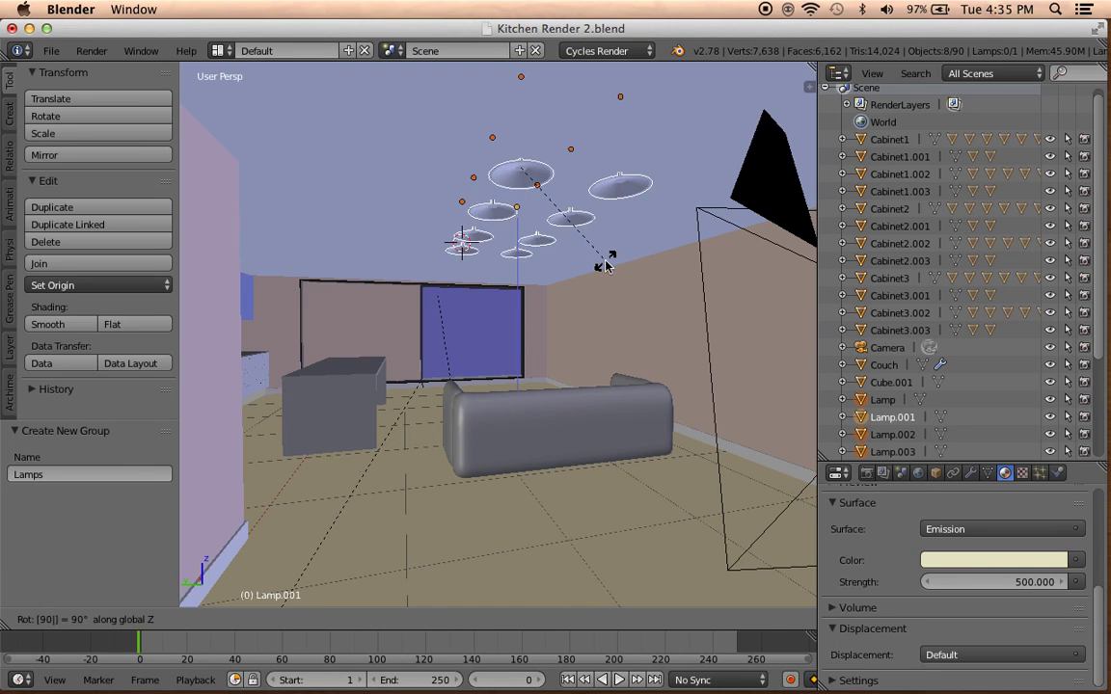
key(Return)
Set the pivot to Median Point and rotate the lamps another 90° about Z.
click(272, 619)
click(323, 492)
text(r)
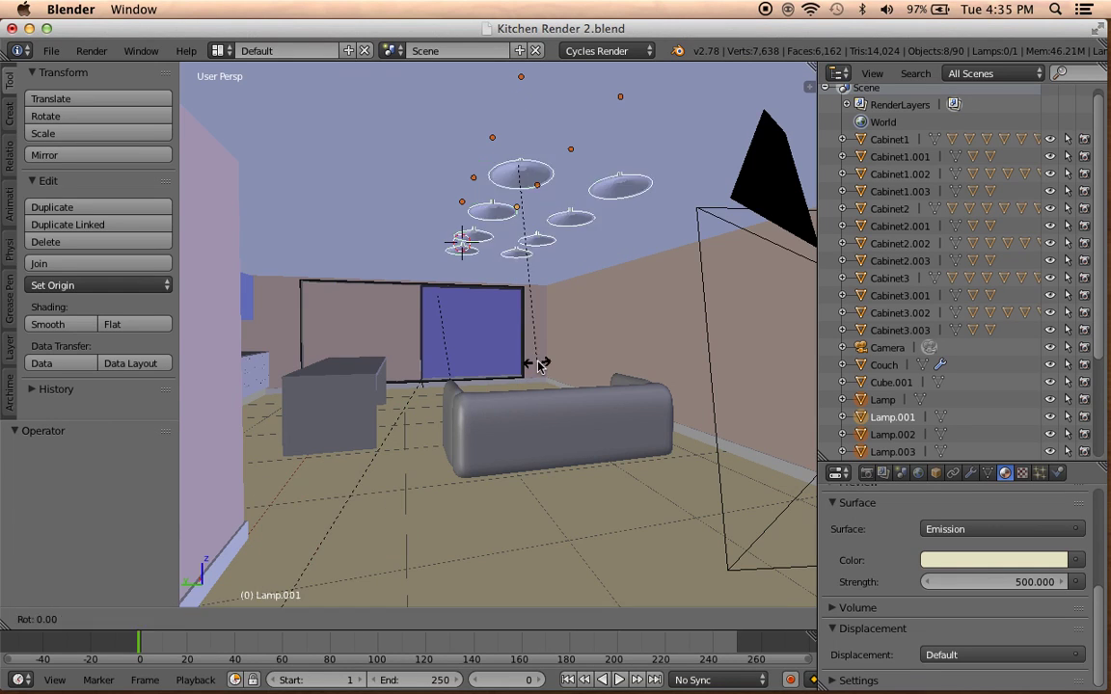
text(z90)
key(Return)
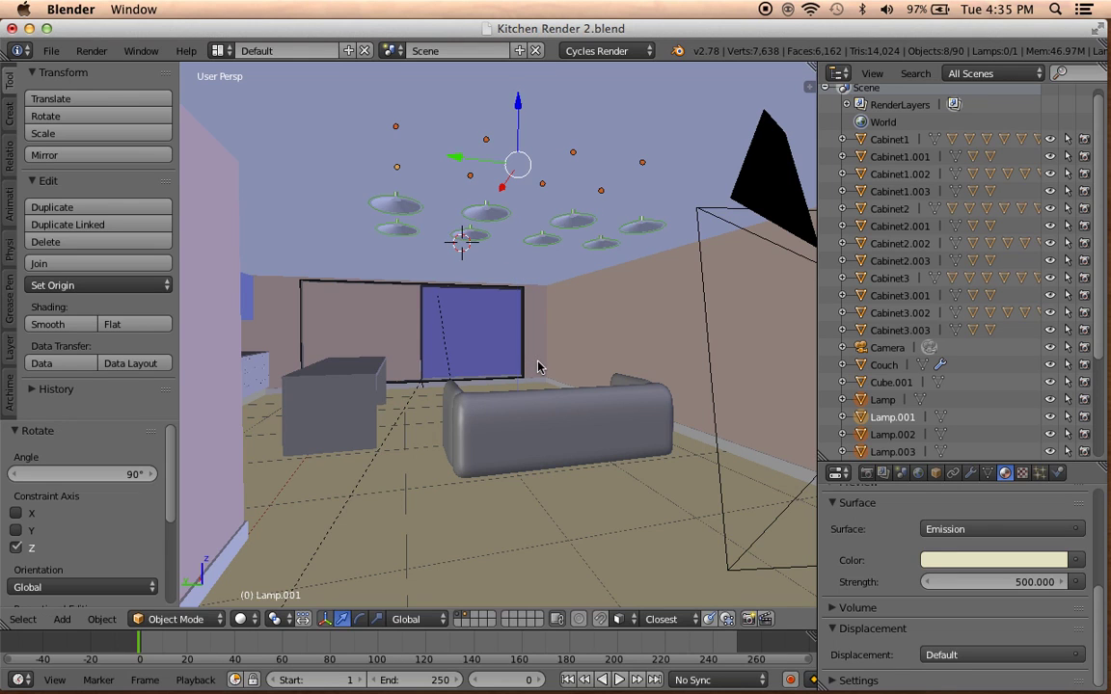
Shift the lamp cluster 1.490 along X, then look through the camera.
mouse_move(540, 364)
middle_down()
mouse_move(437, 347)
mouse_move(568, 347)
mouse_move(548, 357)
middle_up()
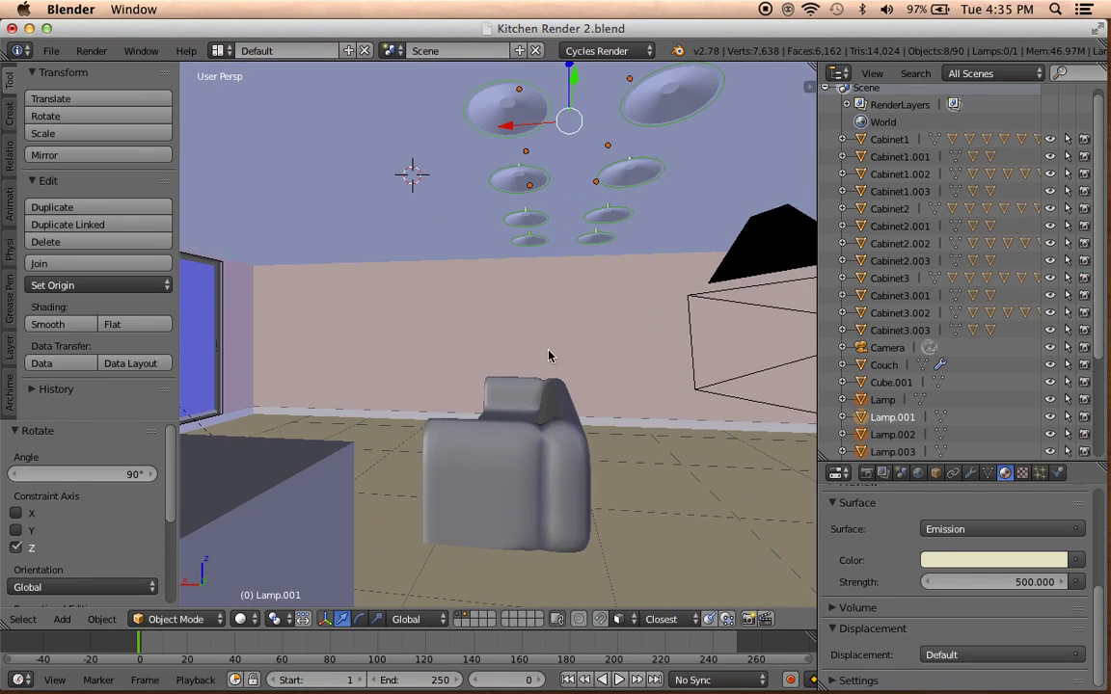
middle_drag(528, 270, 529, 376)
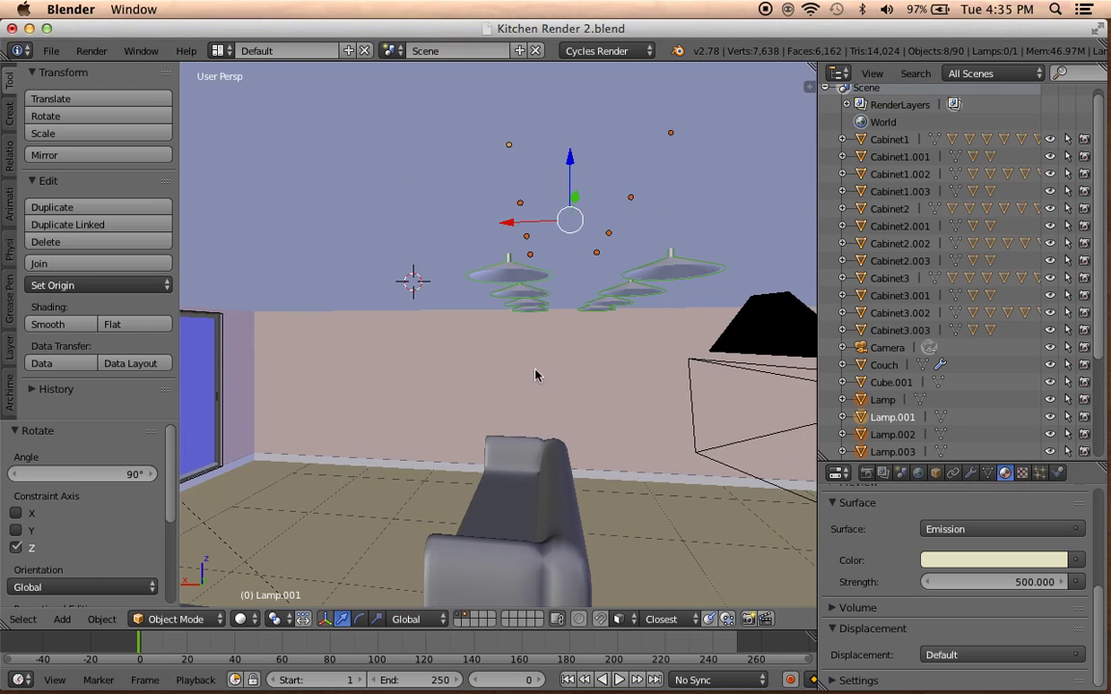
drag(509, 224, 322, 226)
mouse_move(322, 228)
middle_down()
mouse_move(500, 263)
mouse_move(603, 231)
mouse_move(459, 273)
mouse_move(263, 257)
middle_up()
key(KP_0)
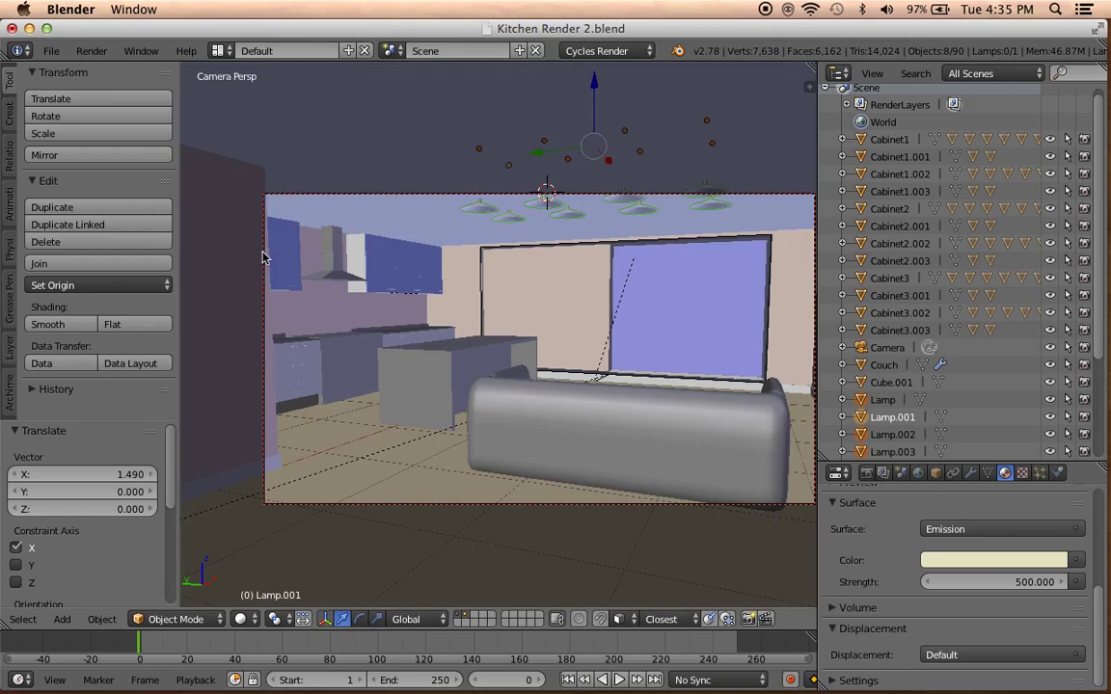
Reposition the lamp cluster with successive moves along X, Y, then X again.
key(g)
key(x)
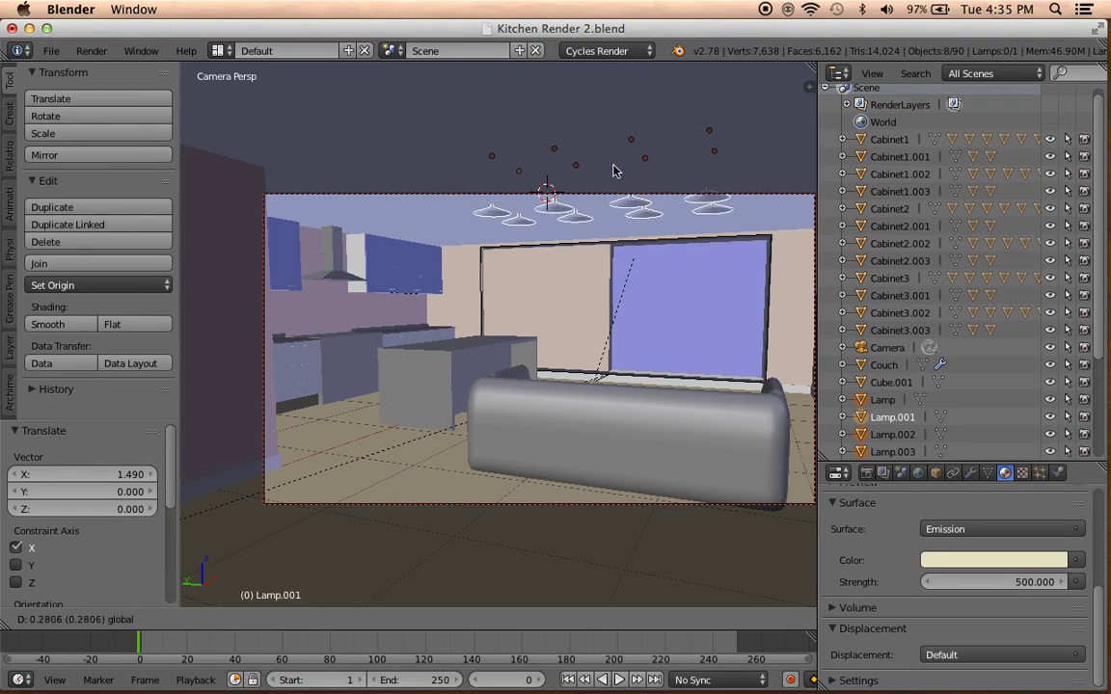
click(516, 174)
key(g)
key(x)
key(y)
click(546, 169)
key(g)
key(x)
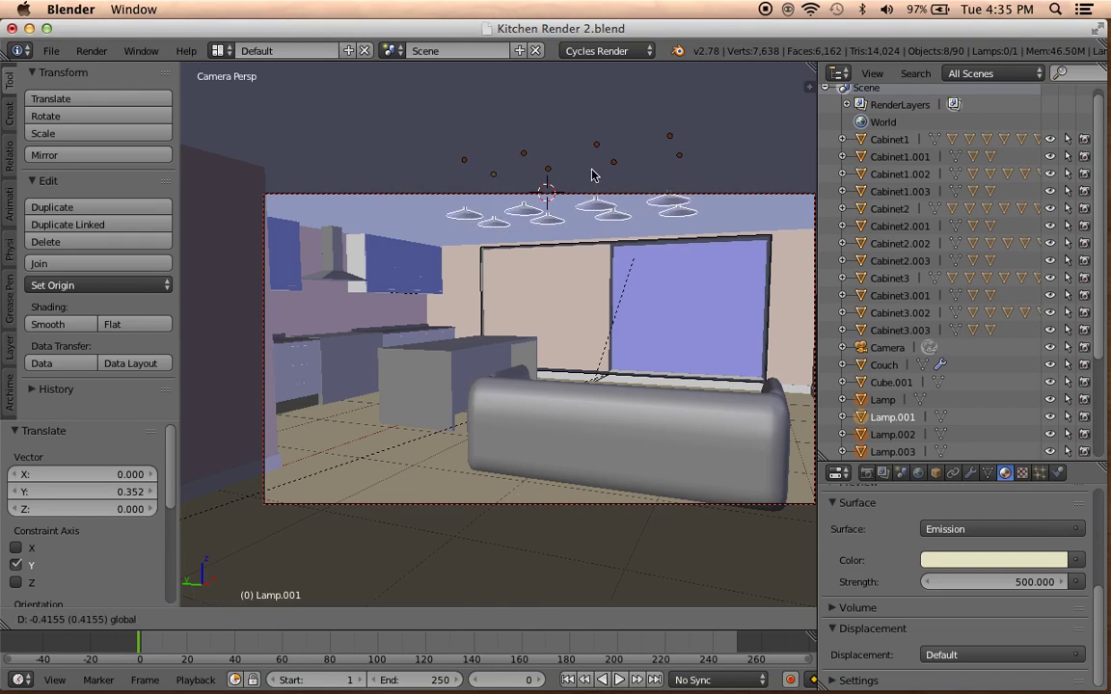
click(546, 183)
Preview the scene in Rendered shading, then return to Solid shading.
click(254, 621)
click(280, 498)
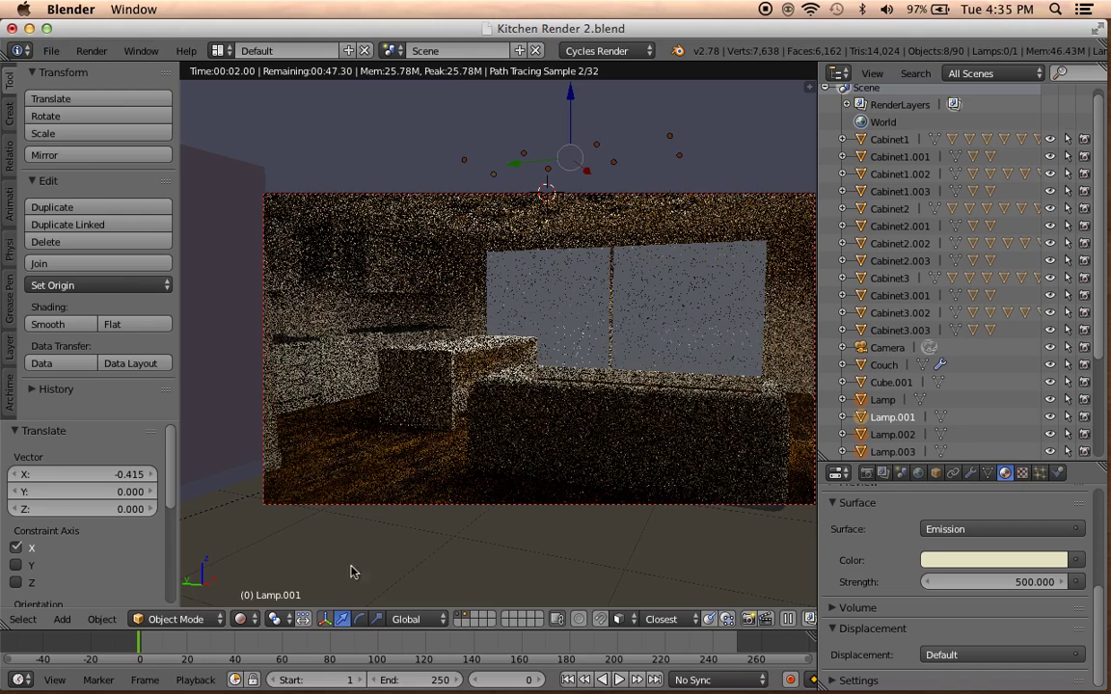
click(239, 622)
click(282, 487)
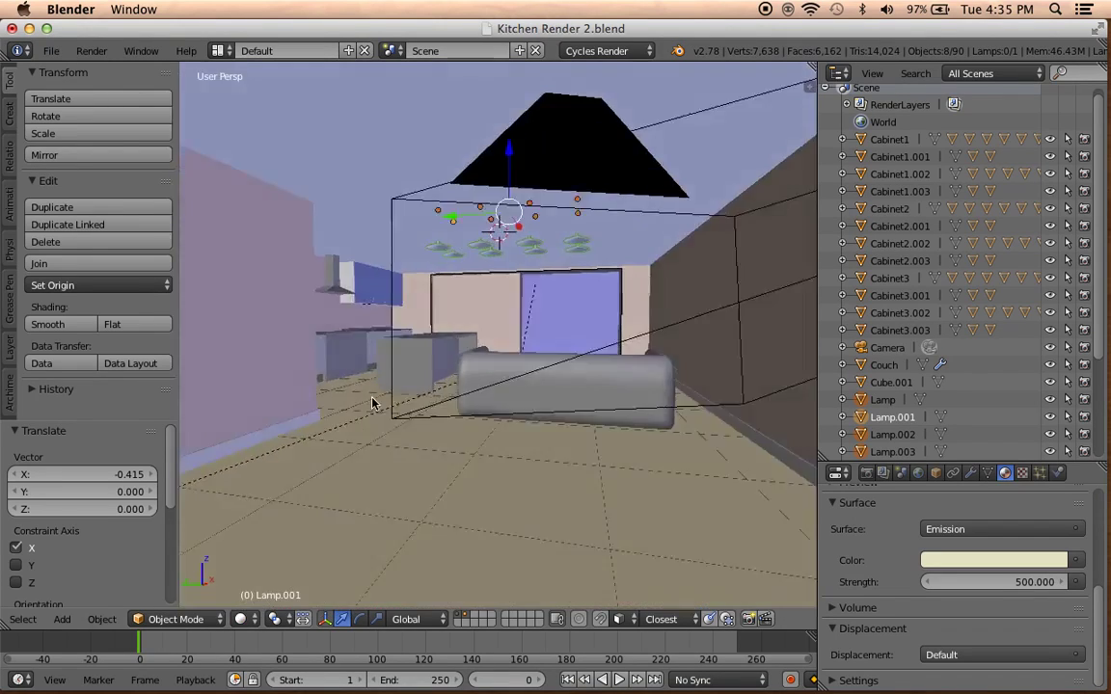
Select four of the ceiling lamps.
middle_drag(372, 404, 471, 399)
scroll(471, 399, down, 5)
shift+right_click(545, 216)
shift+right_click(451, 180)
shift+right_click(379, 160)
shift+right_click(345, 187)
Move the four selected lamps, deselect everything and return to the camera view.
mouse_move(345, 187)
middle_down()
mouse_move(409, 187)
mouse_move(373, 95)
middle_up()
key(g)
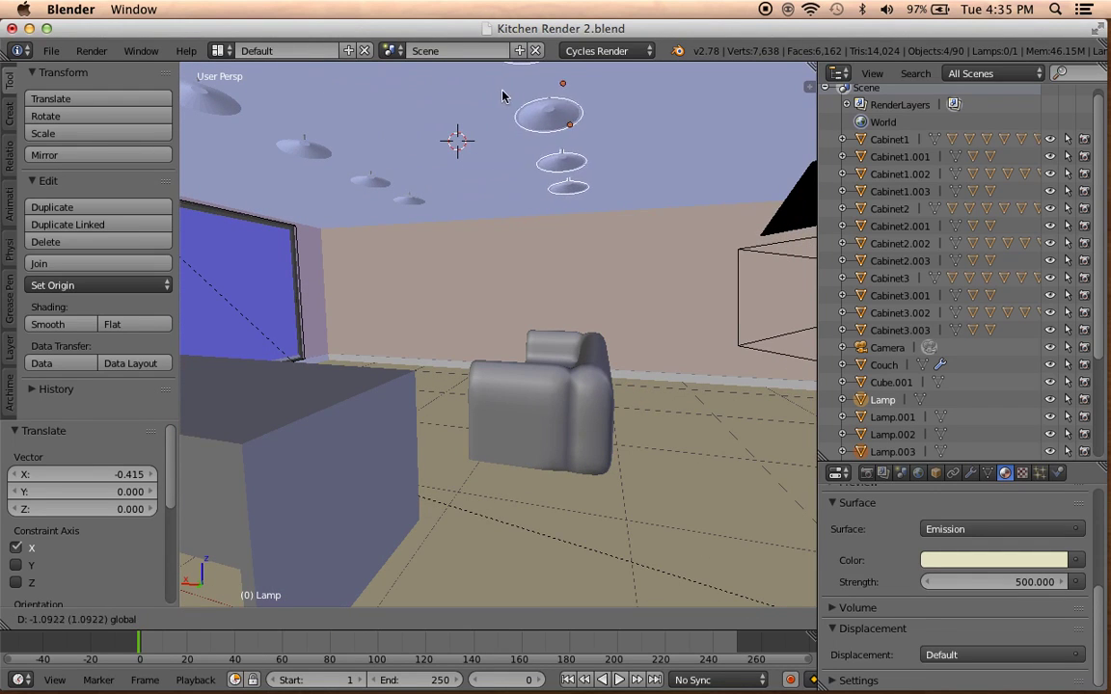
click(450, 87)
key(a)
mouse_move(450, 87)
middle_down()
mouse_move(435, 267)
mouse_move(377, 261)
middle_up()
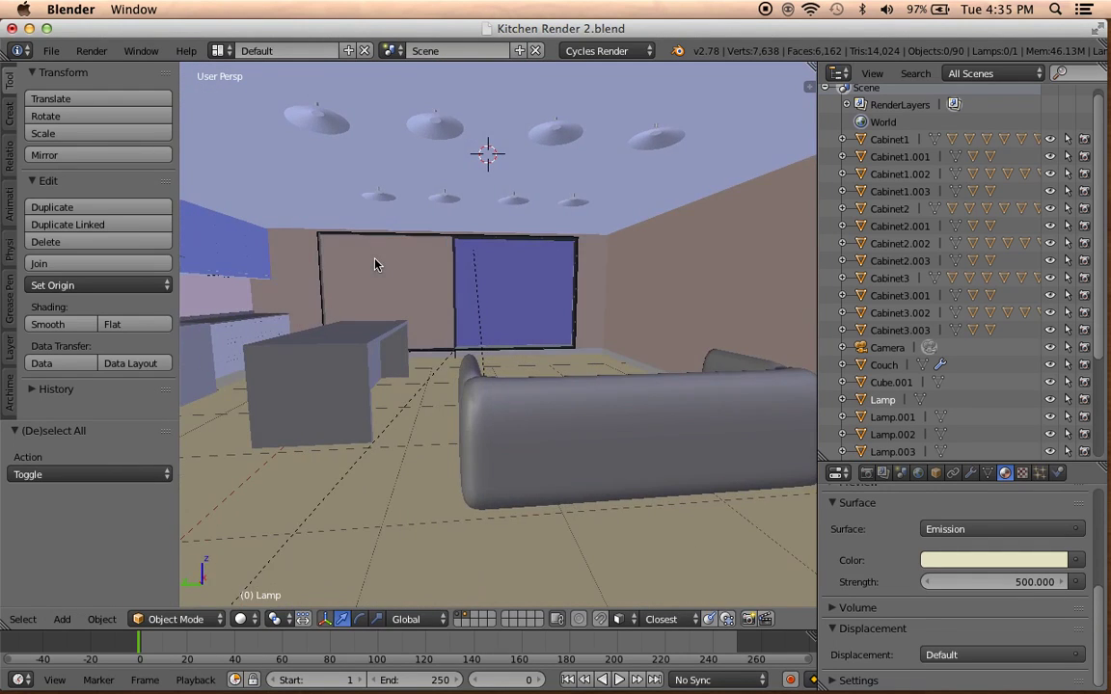
key(KP_0)
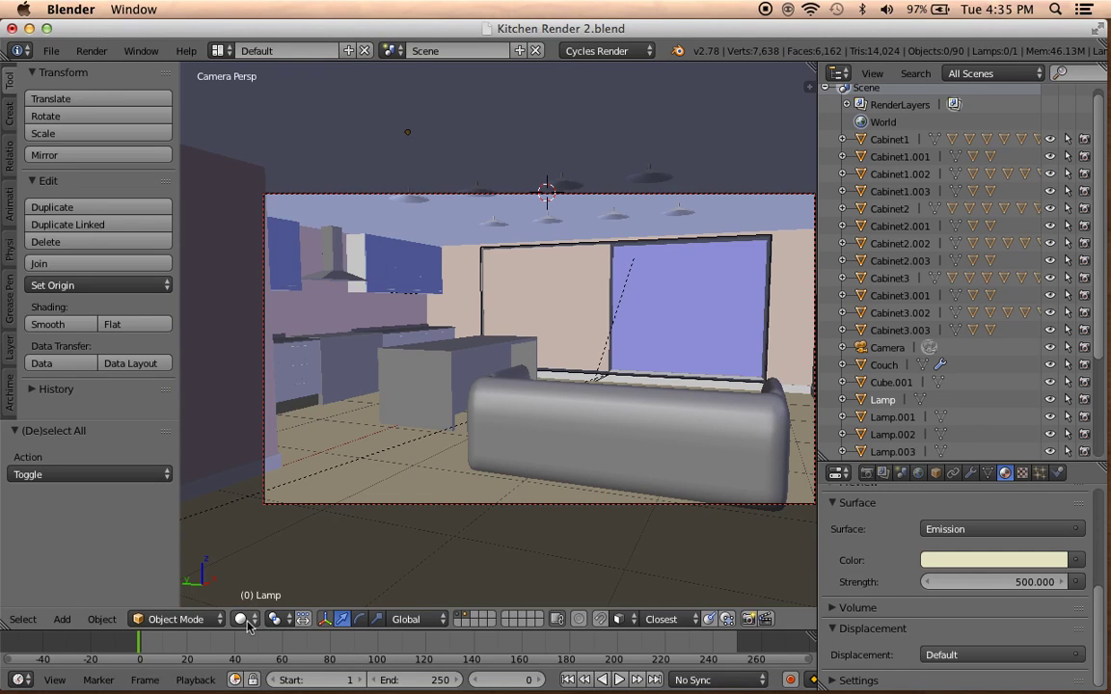
Use Lock Camera to View to frame the couch and window, then unlock it.
scroll(741, 380, down, 2)
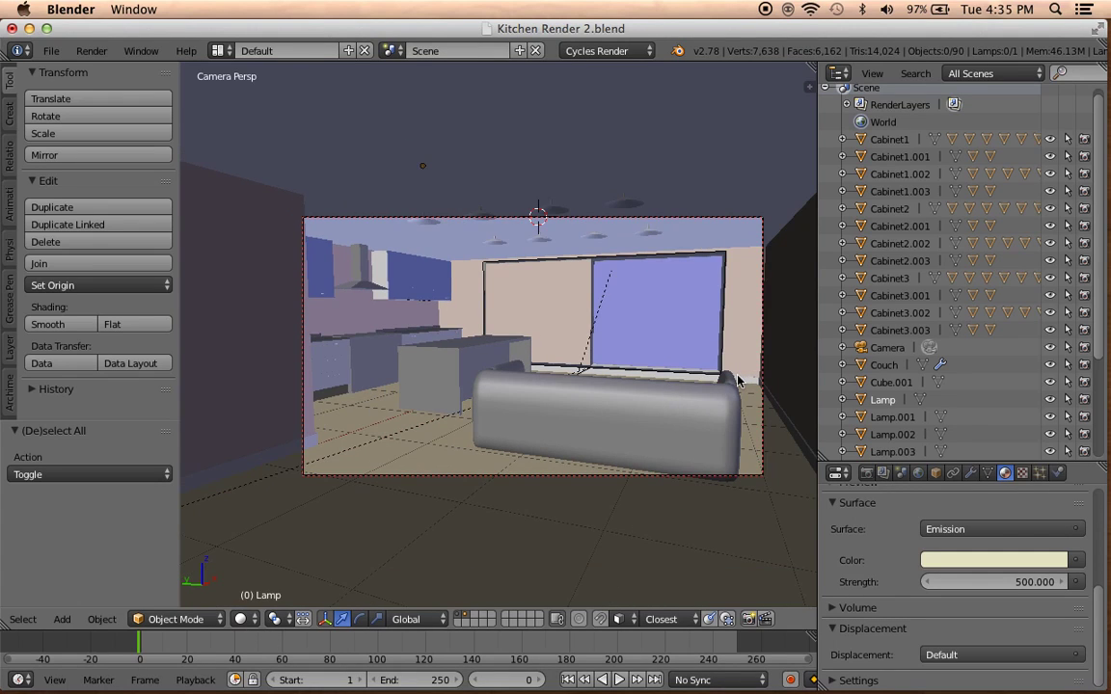
key(n)
scroll(555, 424, up, 3)
scroll(617, 290, up, 3)
click(620, 249)
key(n)
mouse_move(617, 261)
middle_down()
mouse_move(587, 310)
mouse_move(557, 310)
middle_up()
key(n)
click(593, 251)
key(n)
Check the camera shot in Rendered shading, return to Solid, and select the couch.
click(240, 619)
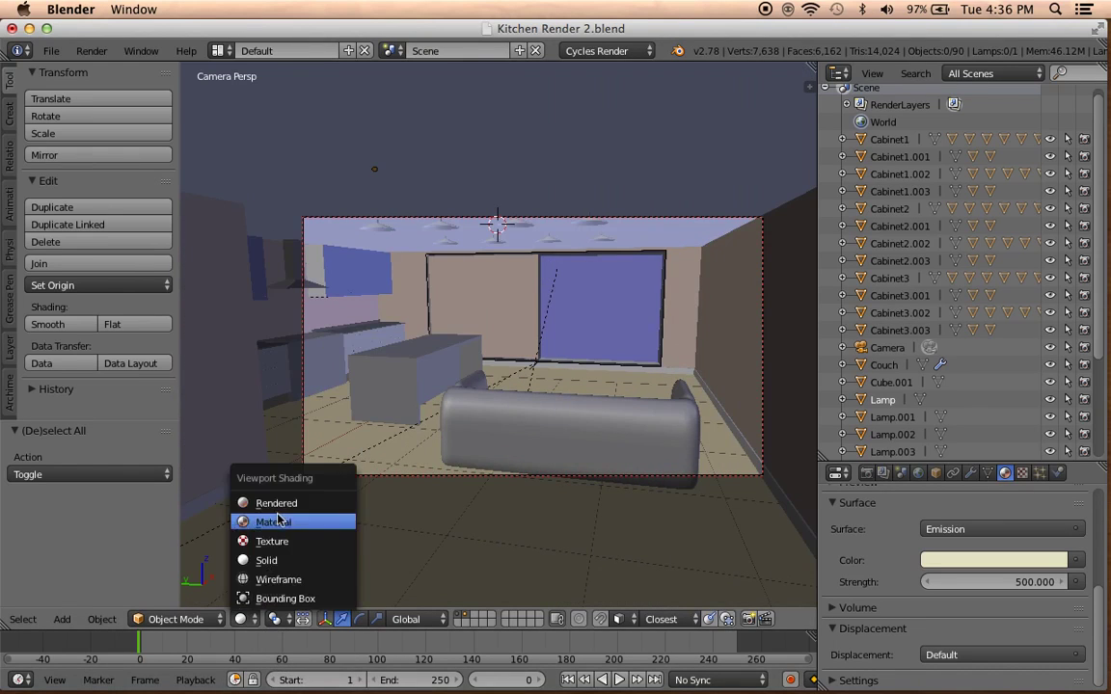
click(278, 509)
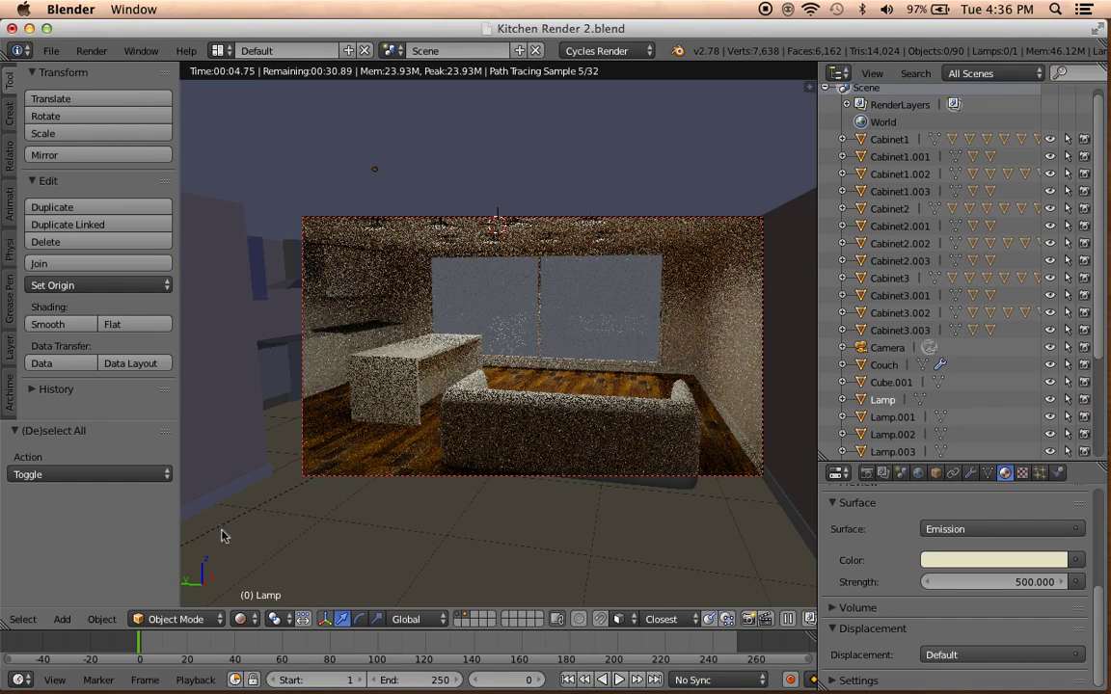
click(240, 621)
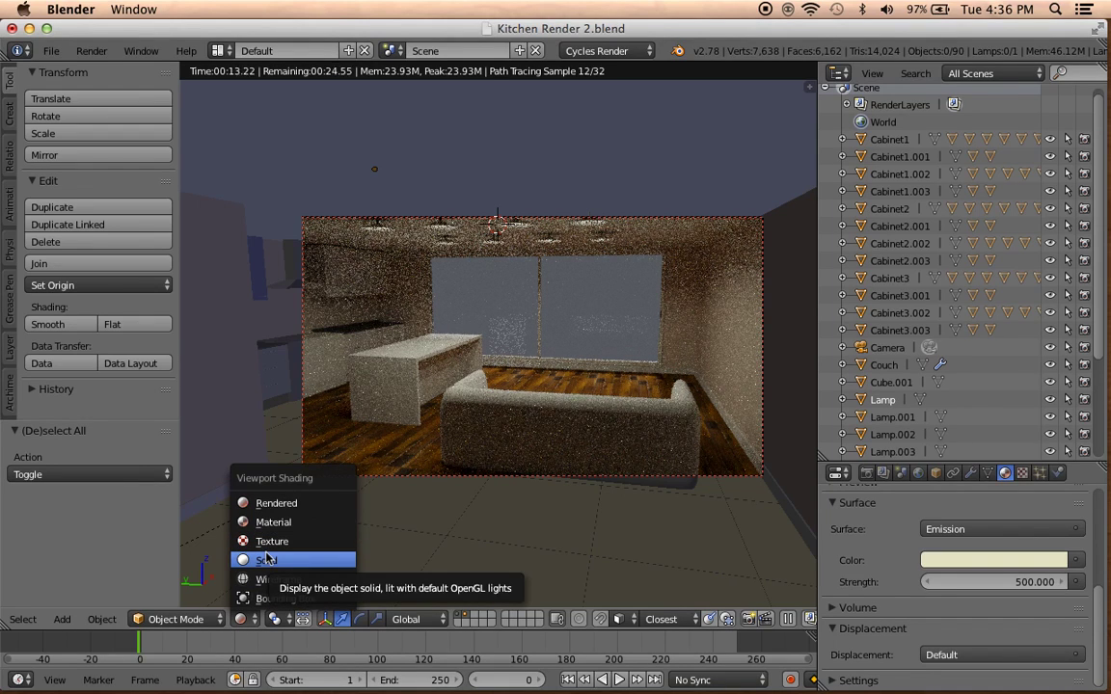
click(267, 560)
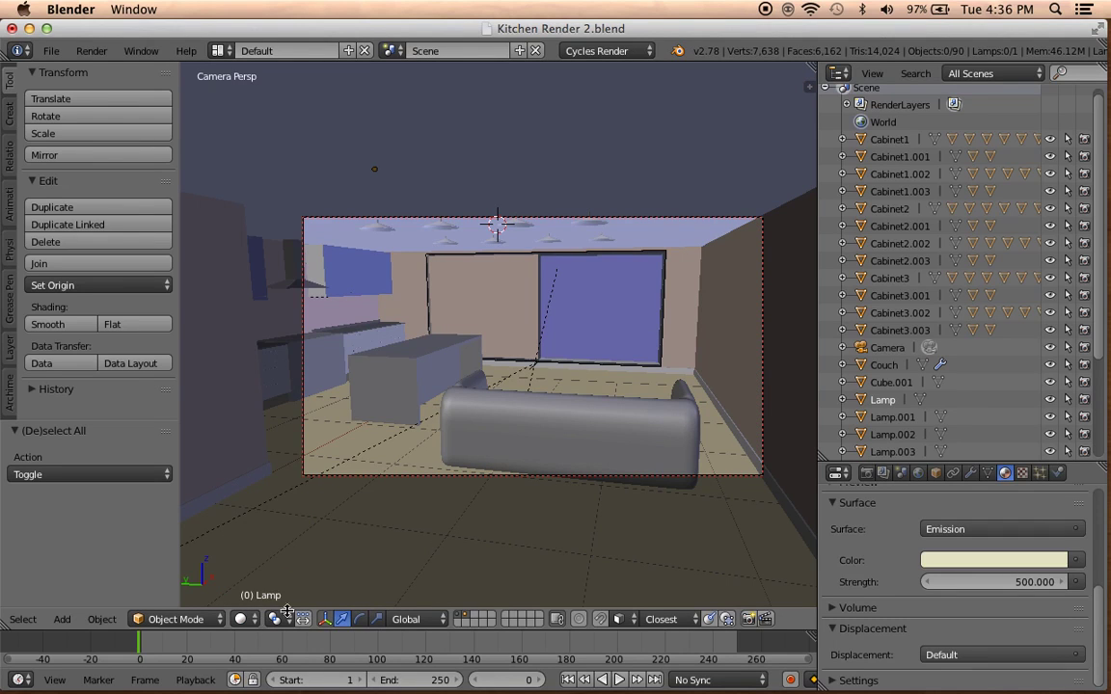
right_click(590, 417)
Make a linked couch copy, shifted 3.145 along X and turned 180°.
mouse_move(479, 462)
middle_down()
mouse_move(543, 461)
mouse_move(461, 488)
middle_up()
scroll(461, 488, up, 3)
scroll(617, 474, down, 4)
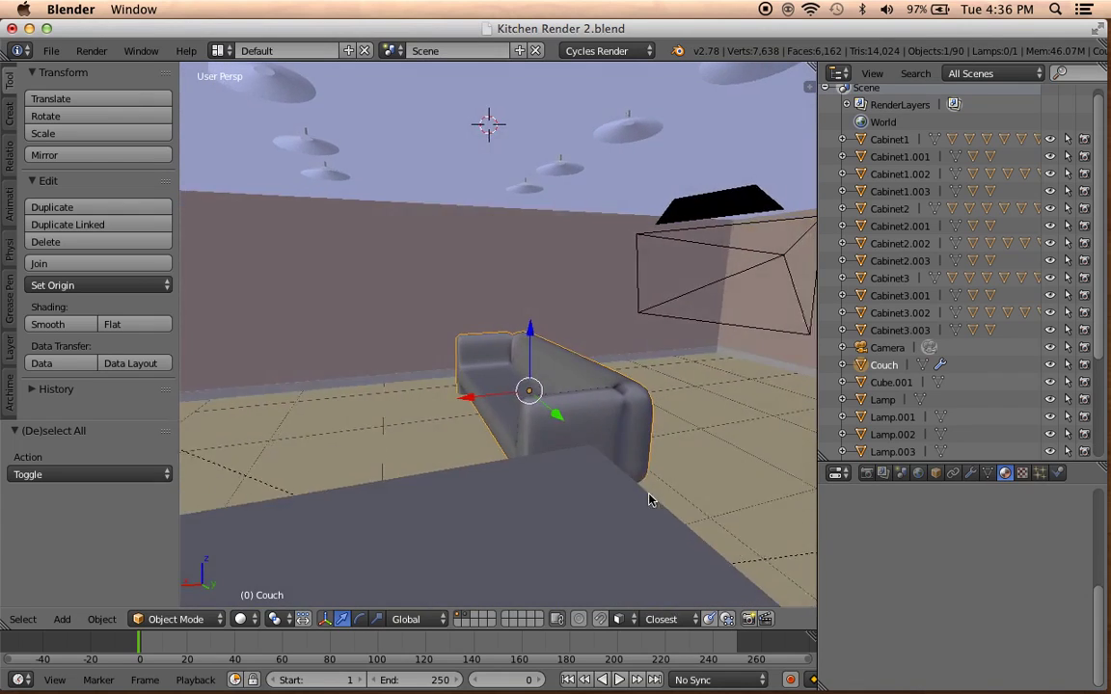
key(shift+d)
key(x)
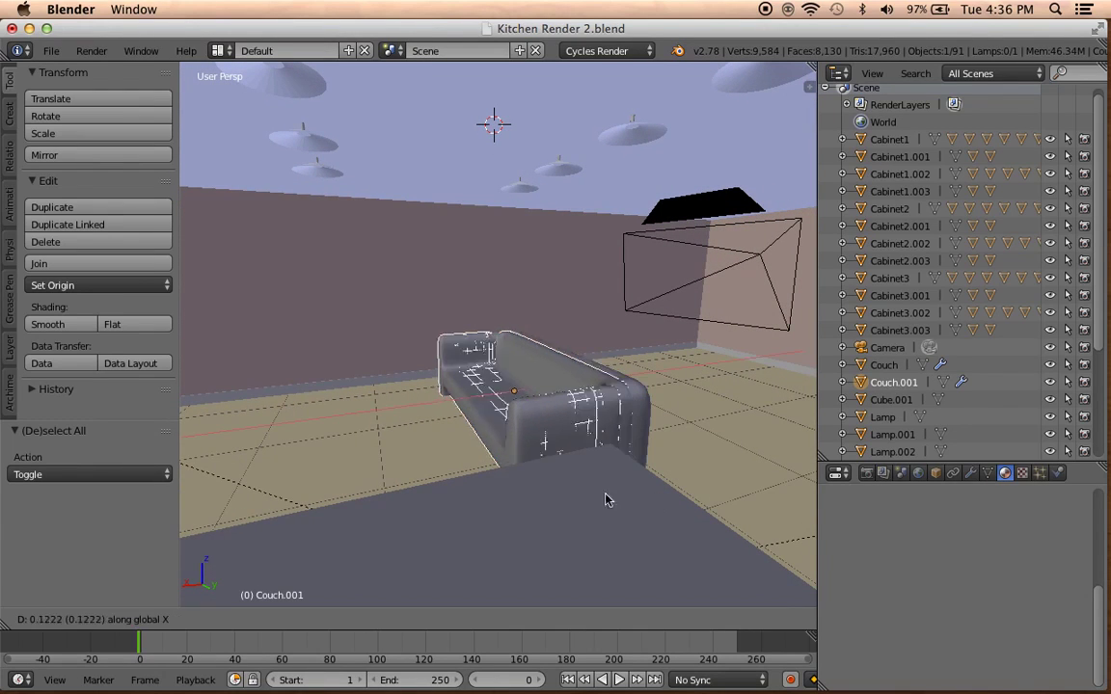
click(256, 485)
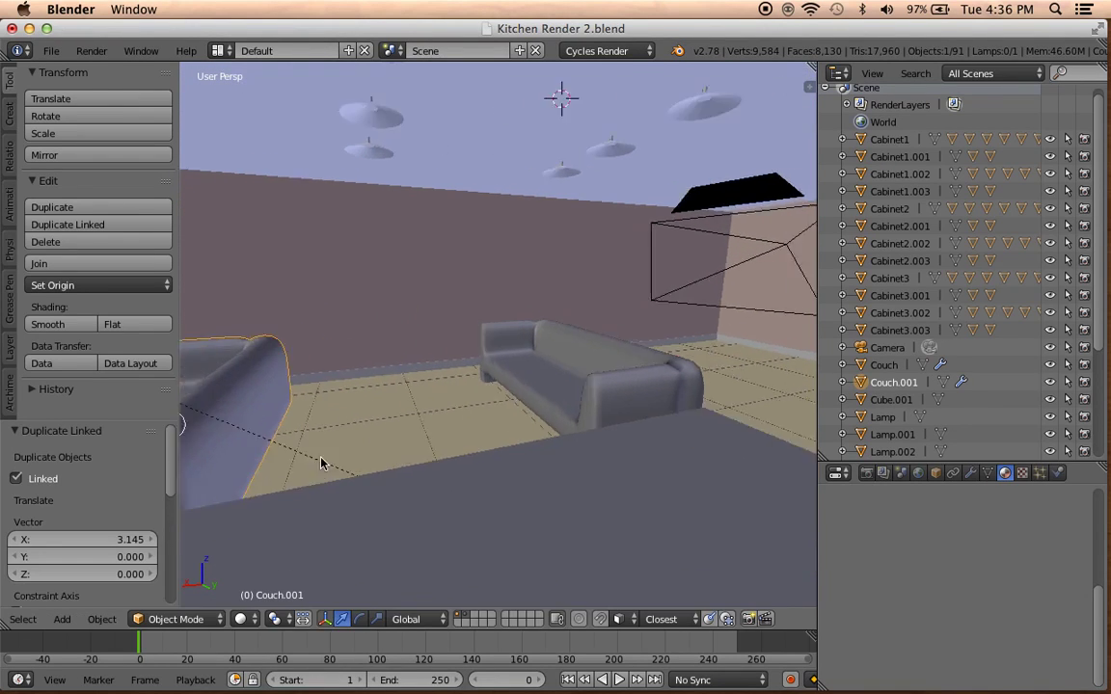
middle_drag(288, 411, 422, 418)
text(r)
text(180)
key(Return)
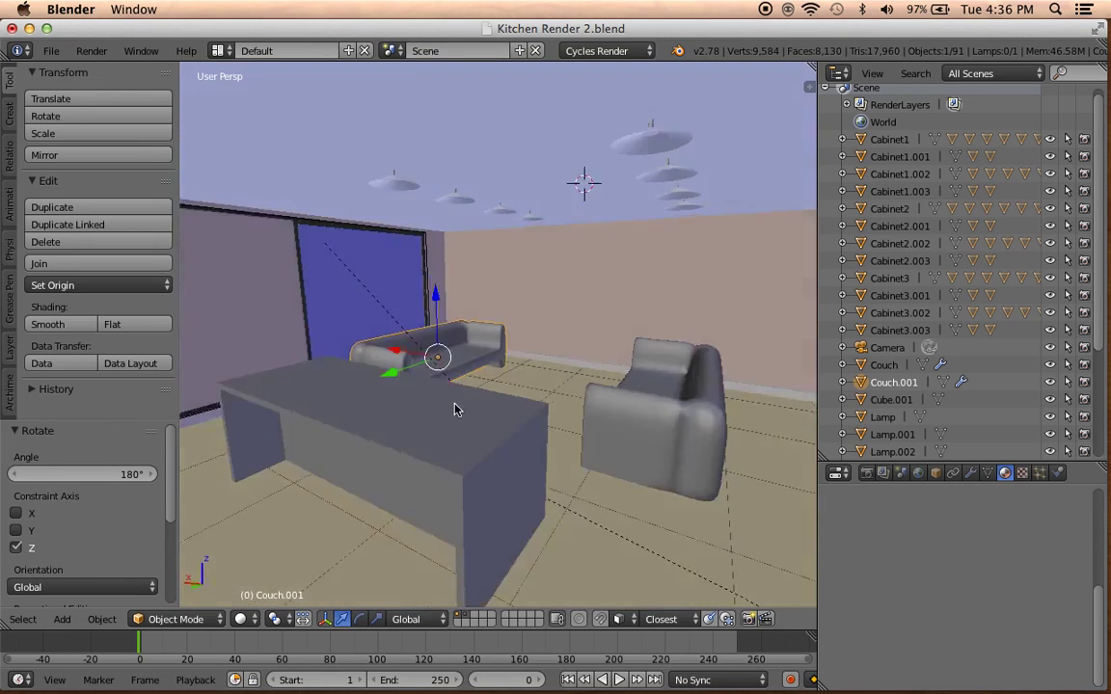
Select the ceiling lamps on both the right and left sides.
middle_drag(502, 456, 590, 369)
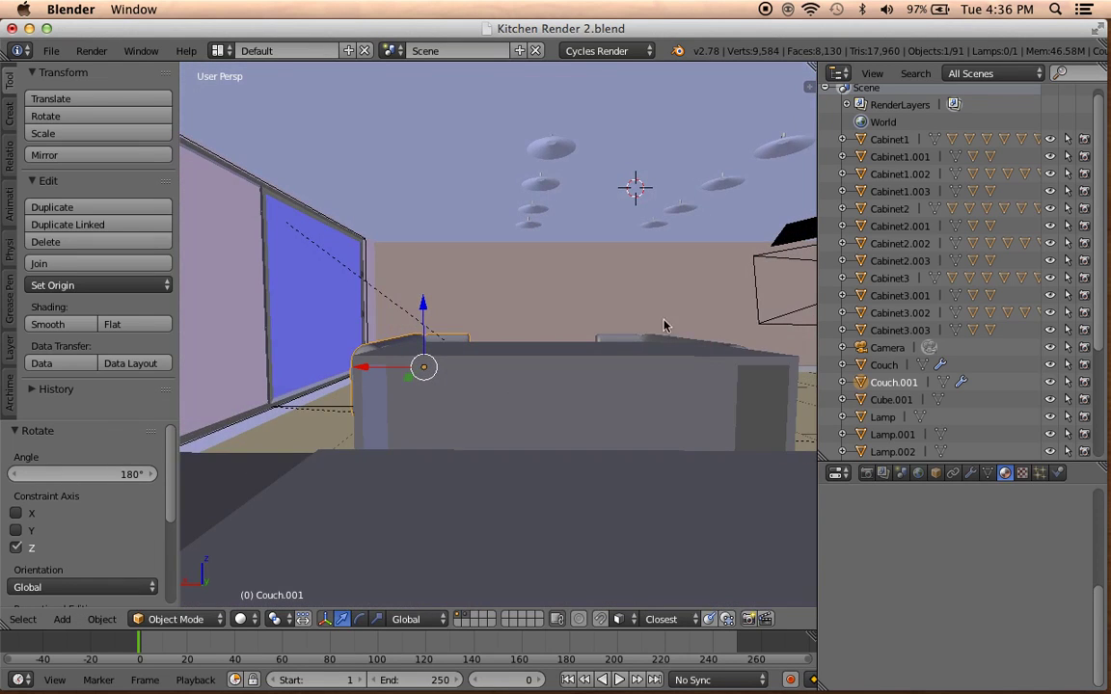
right_click(730, 168)
right_click(678, 206)
shift+right_click(723, 181)
shift+right_click(658, 226)
shift+right_click(536, 208)
shift+right_click(551, 146)
shift+right_click(540, 183)
shift+right_click(530, 226)
shift+right_click(535, 231)
scroll(526, 236, down, 2)
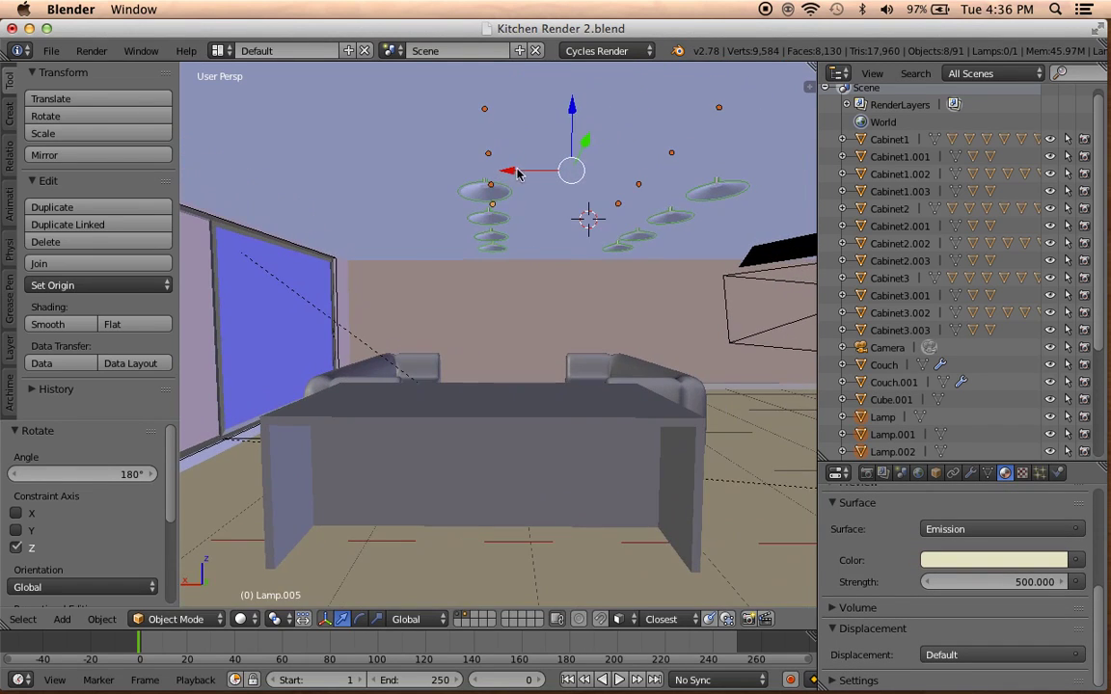
Slide the selected lamps along X, then select the ceiling lamps to copy.
drag(516, 173, 455, 175)
right_click(615, 188)
shift+right_click(587, 218)
shift+right_click(588, 223)
shift+right_click(586, 237)
shift+right_click(581, 239)
shift+right_click(574, 251)
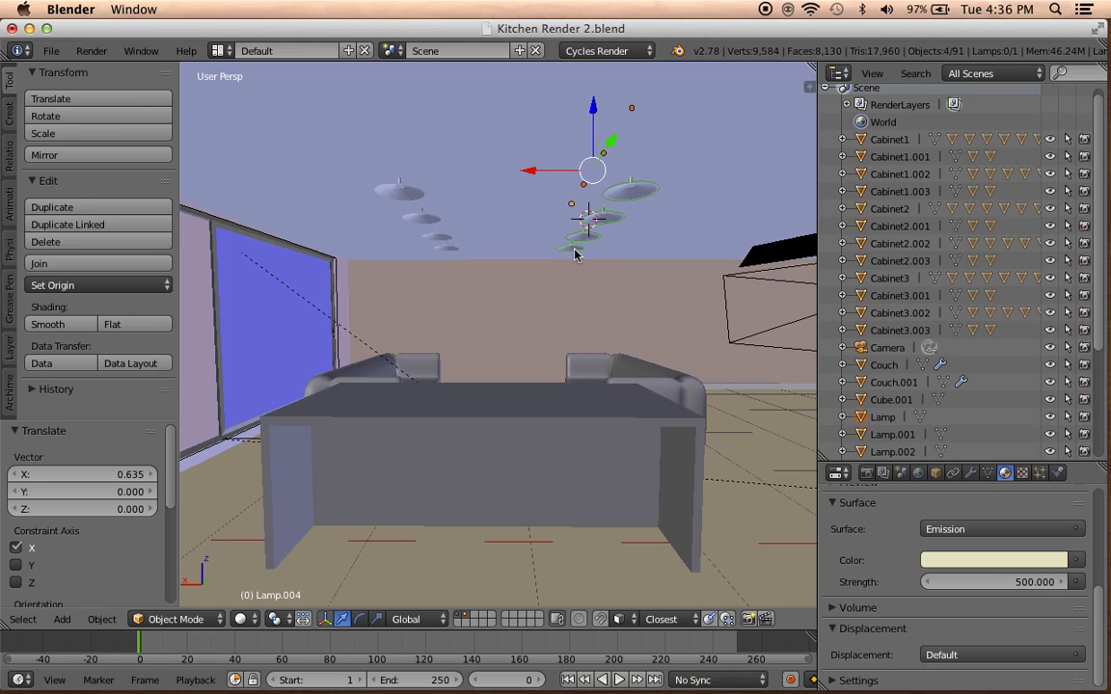
Duplicate the lamps along X, turn them 90° about Z, and position them along Y and X.
key(shift+d)
key(x)
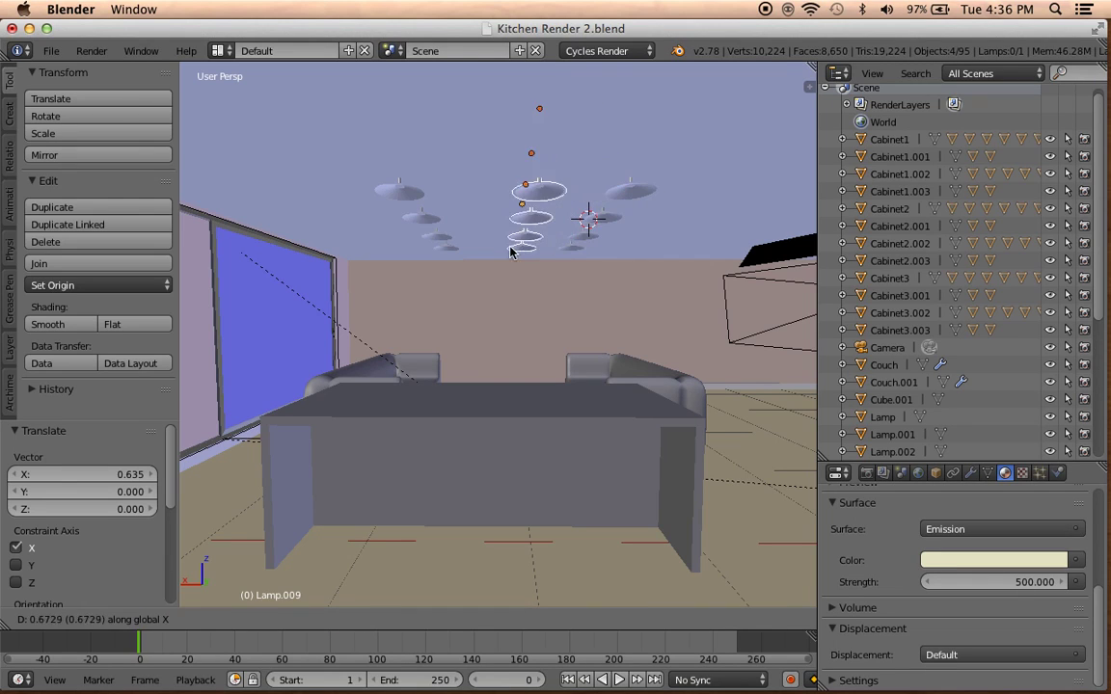
click(519, 261)
text(rz90)
key(Return)
mouse_move(556, 268)
middle_down()
mouse_move(365, 259)
mouse_move(413, 224)
middle_up()
drag(347, 195, 201, 188)
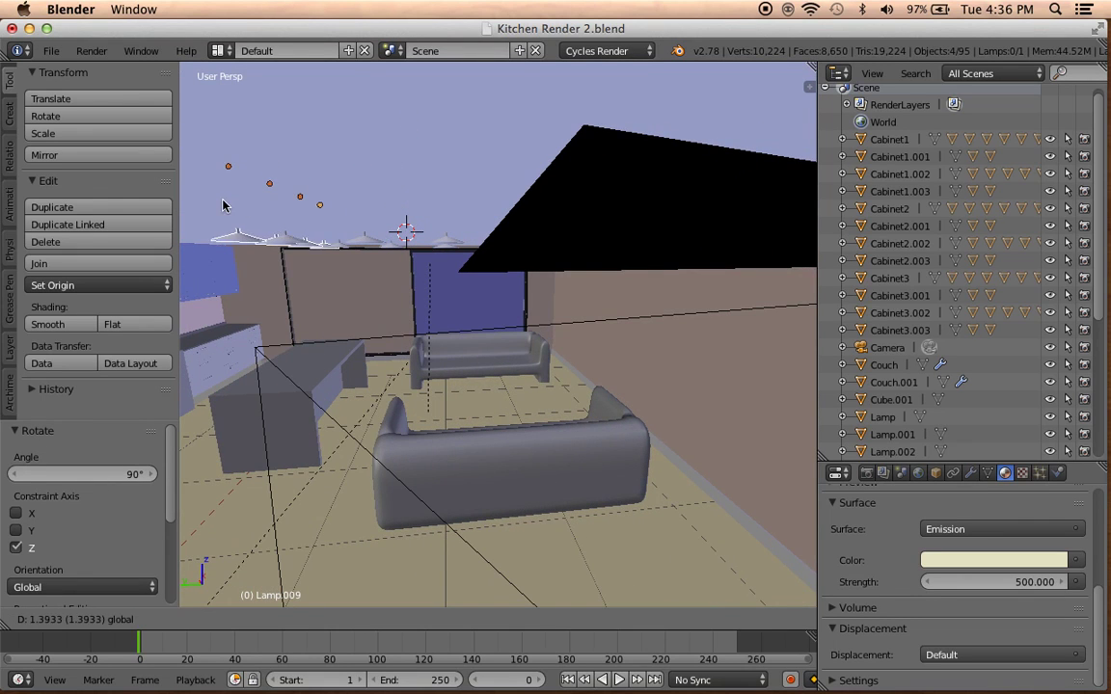
mouse_move(201, 188)
middle_down()
mouse_move(347, 223)
mouse_move(376, 191)
mouse_move(494, 136)
middle_up()
drag(511, 81, 487, 83)
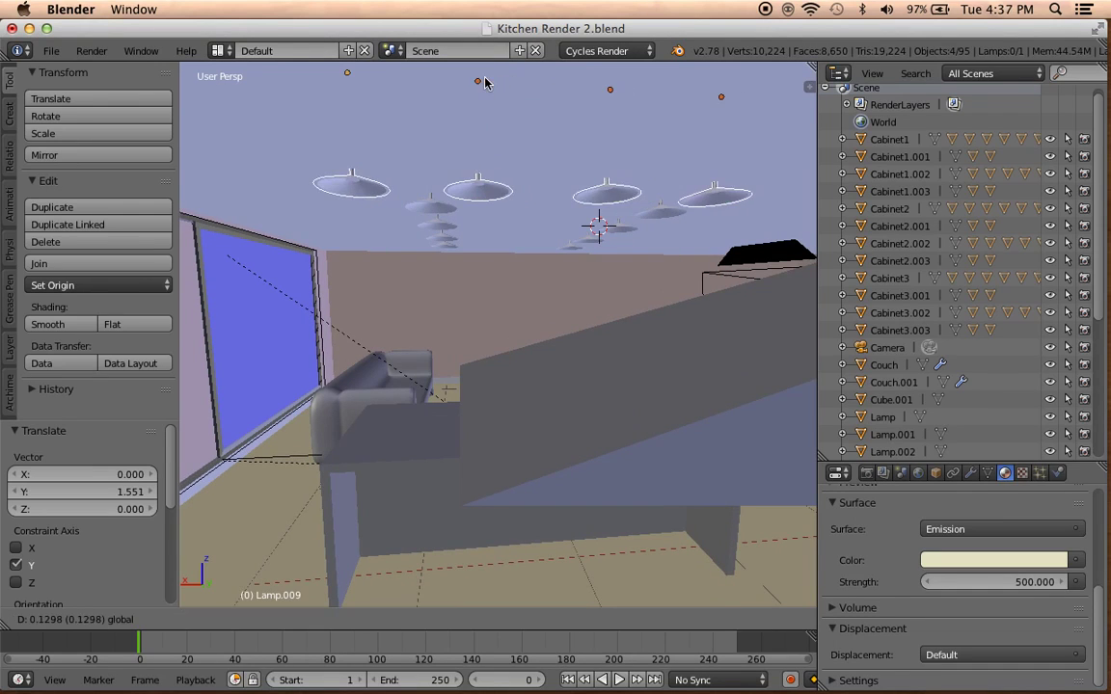
mouse_move(487, 83)
middle_down()
mouse_move(491, 183)
mouse_move(367, 181)
mouse_move(322, 198)
mouse_move(366, 193)
mouse_move(391, 168)
middle_up()
key(a)
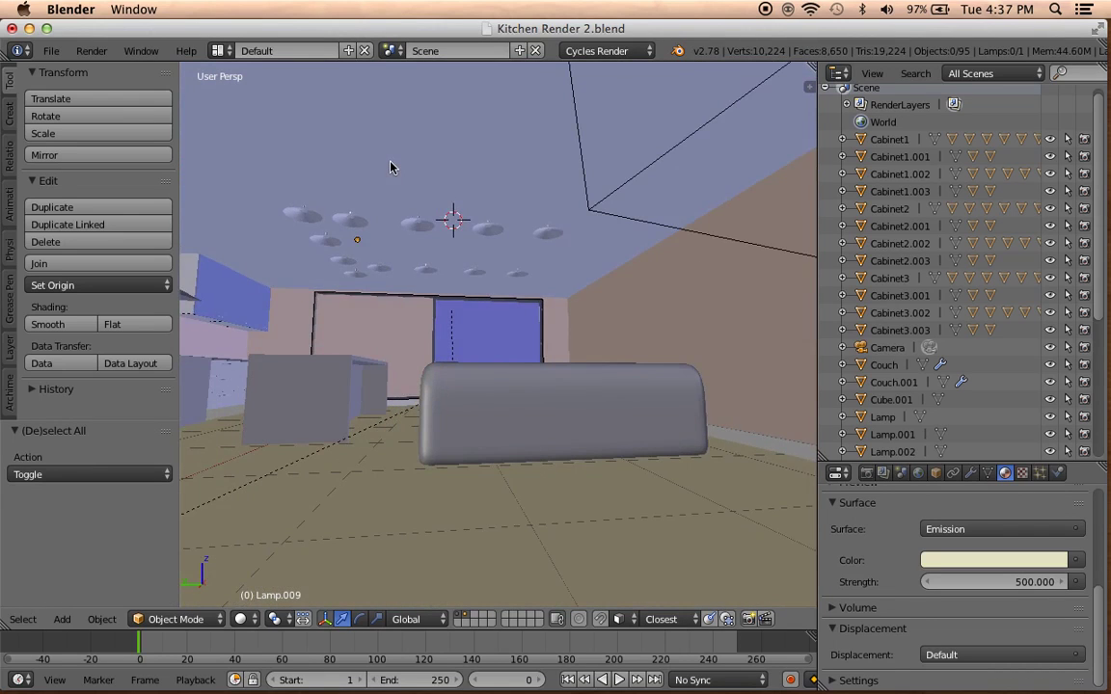
key(KP_0)
Select all eight pendant lamps on the ceiling.
mouse_move(419, 442)
middle_down()
mouse_move(471, 236)
mouse_move(434, 248)
middle_up()
right_click(373, 214)
right_click(480, 238)
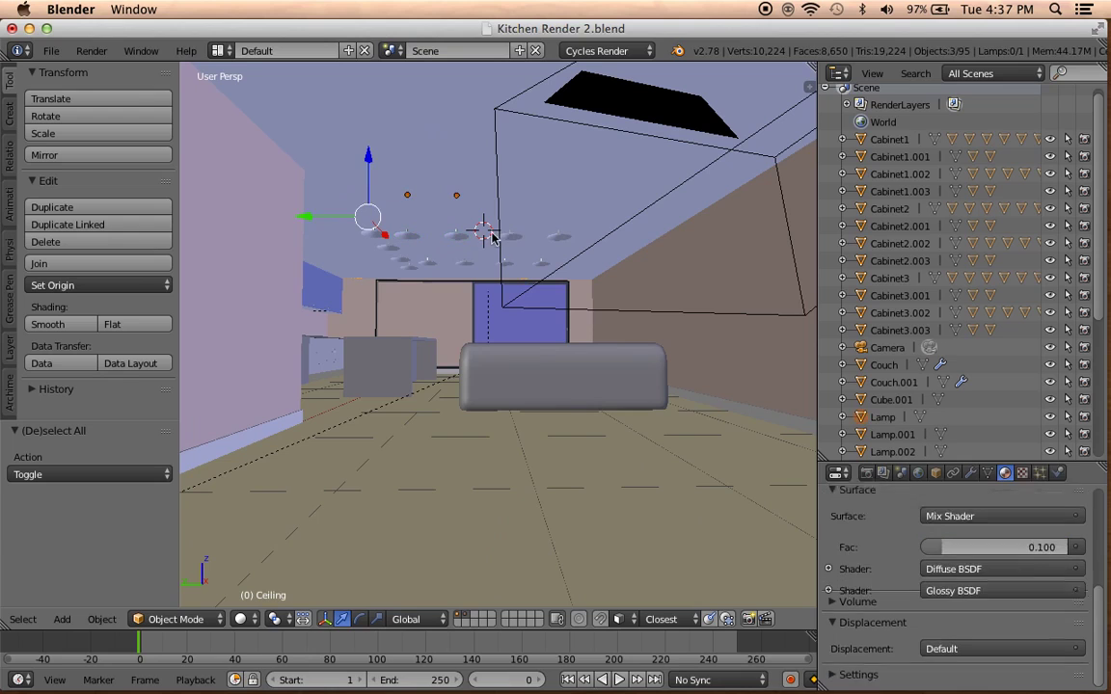
right_click(465, 240)
right_click(453, 220)
right_click(546, 248)
right_click(511, 221)
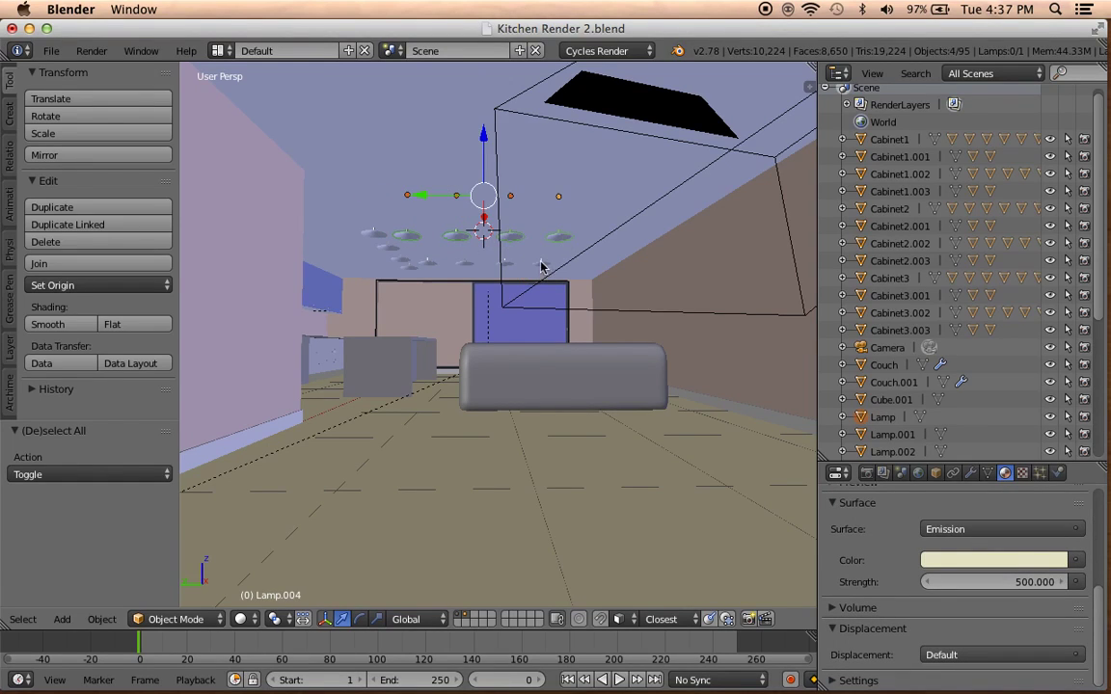
right_click(511, 269)
shift+right_click(466, 265)
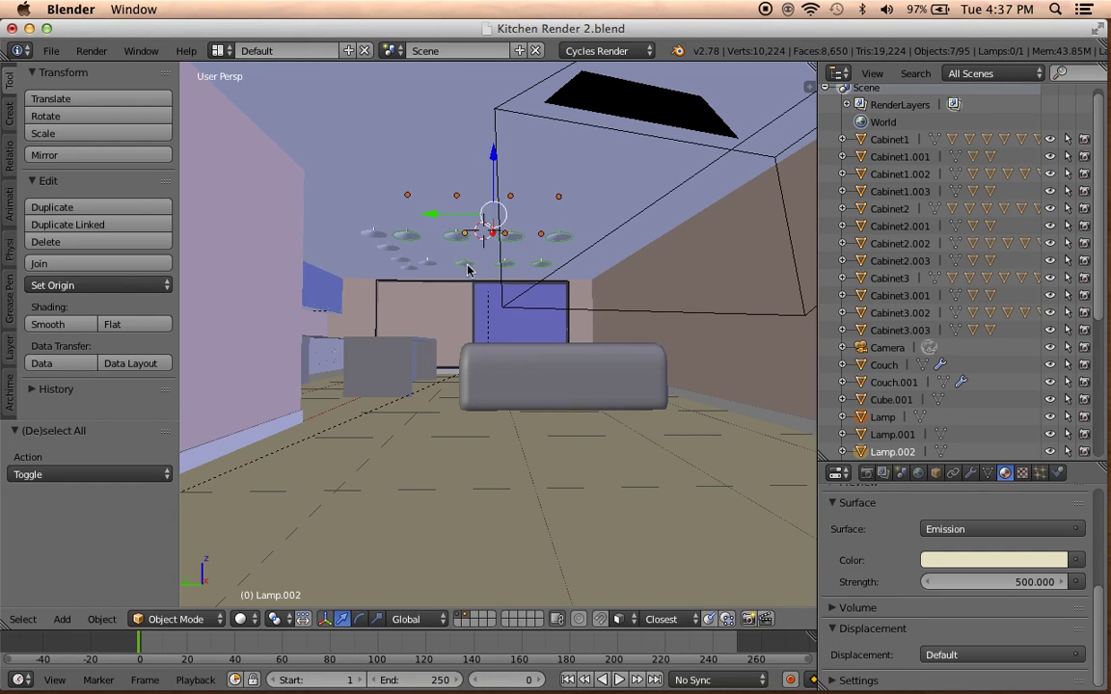
shift+right_click(430, 267)
Shift the eight lamps -0.949 along Y, deselect, and view through the camera.
drag(421, 227, 483, 228)
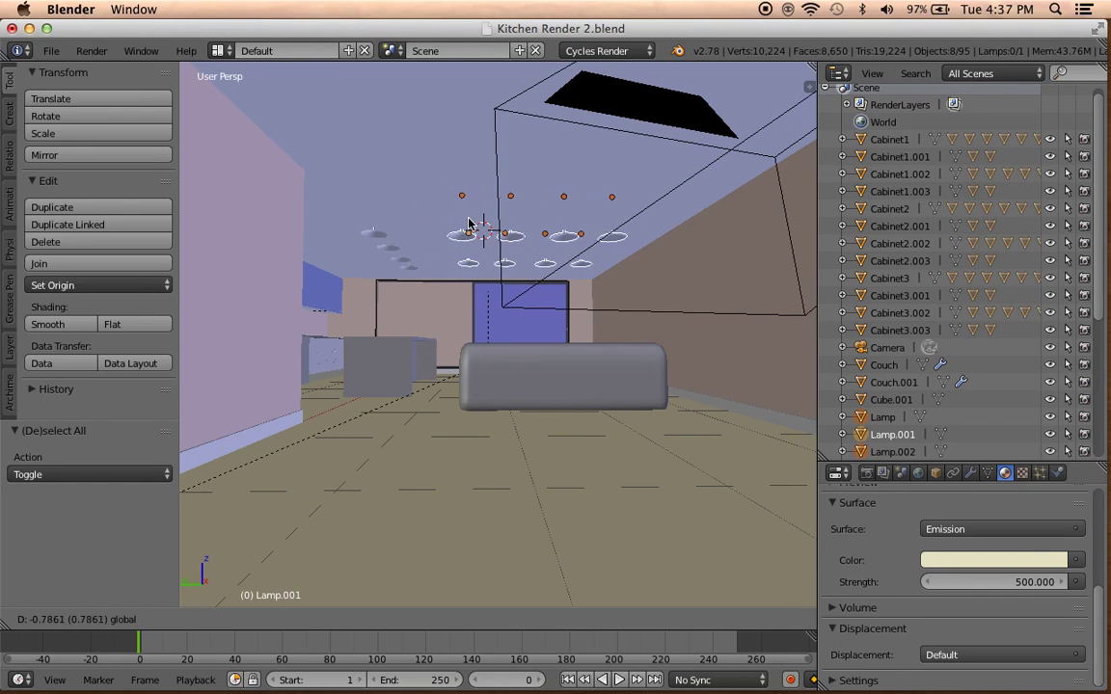
middle_drag(553, 422, 568, 442)
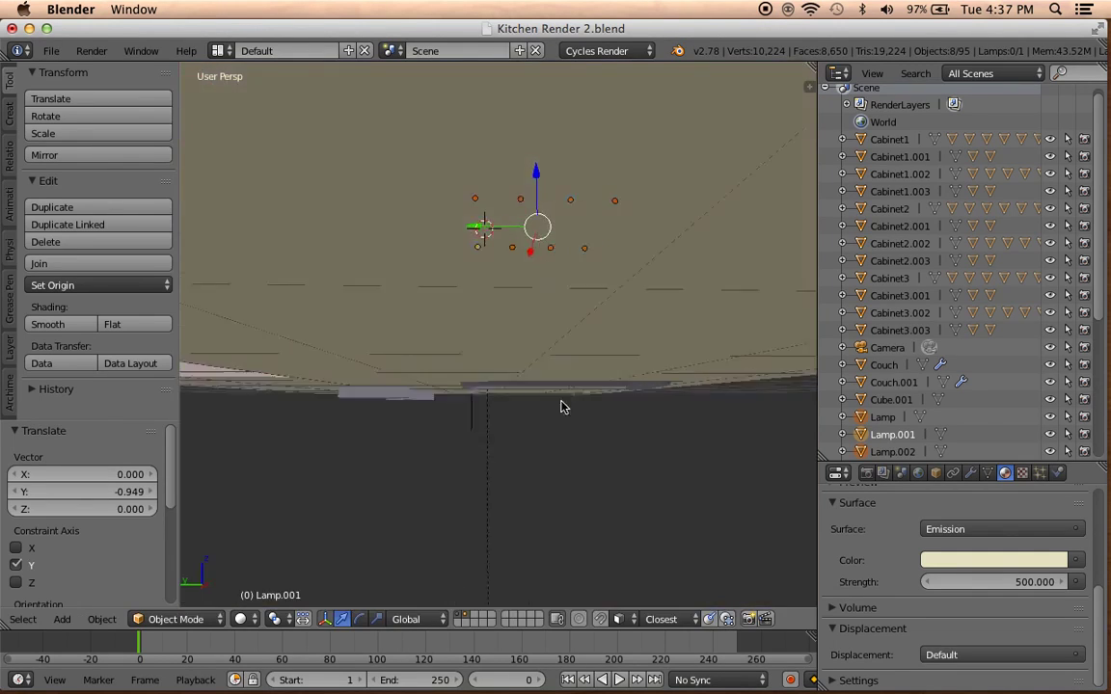
key(a)
key(KP_0)
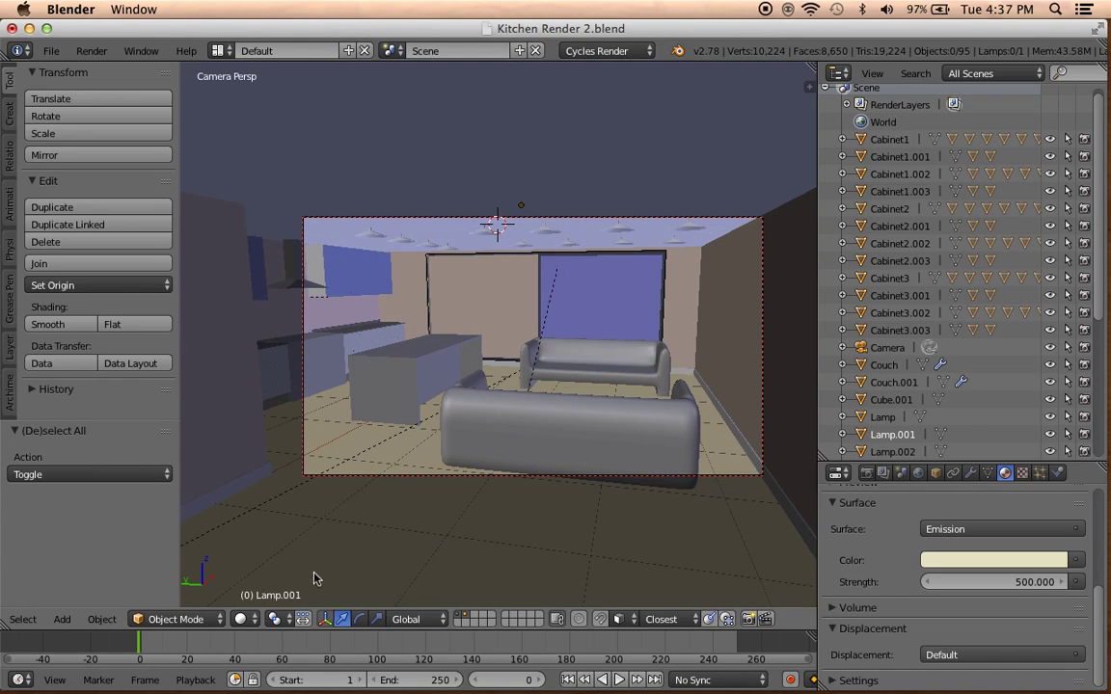
Preview the shot rendered, return to Solid, and move under the lamps to select Lamp.004.
click(245, 619)
click(325, 501)
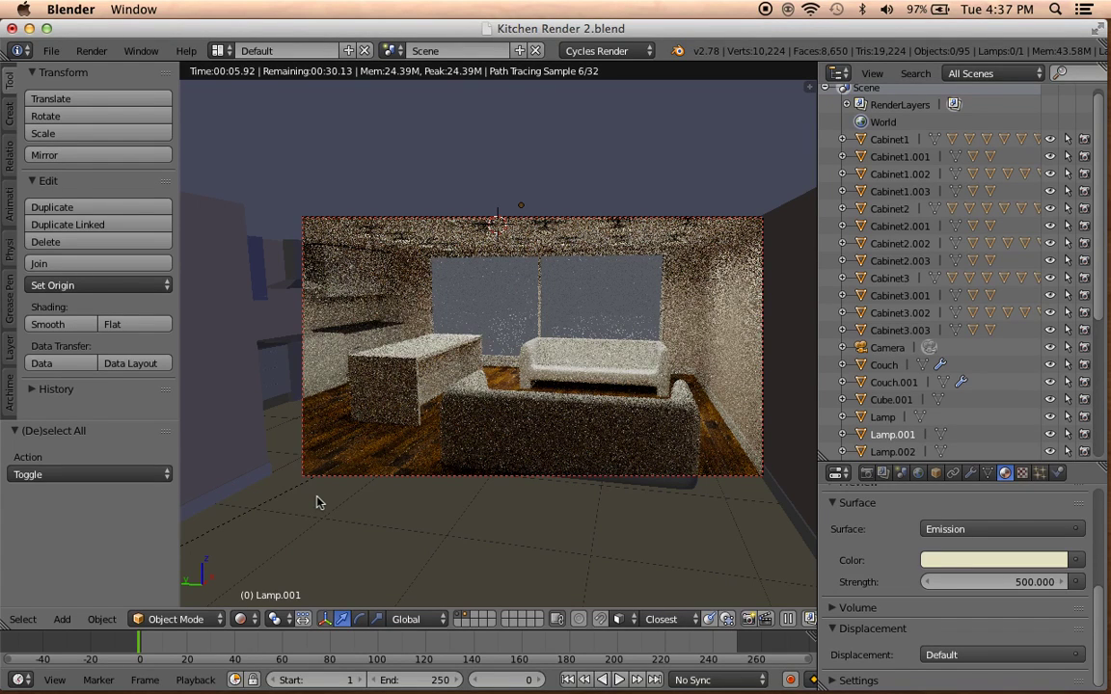
click(246, 620)
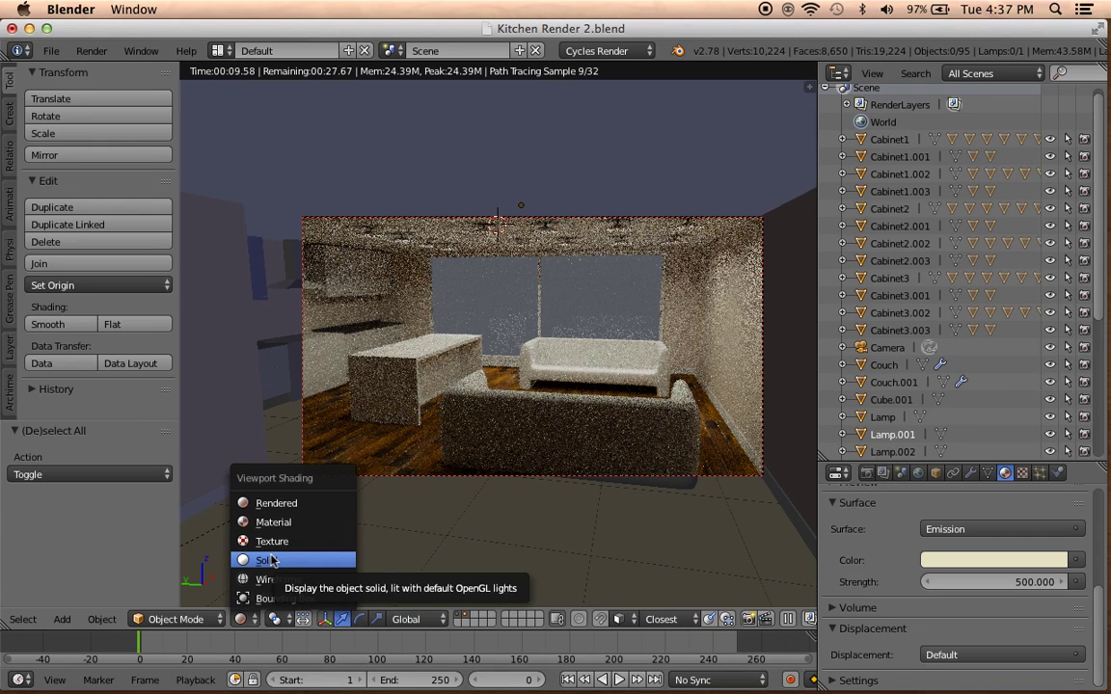
click(271, 561)
mouse_move(325, 484)
middle_down()
mouse_move(607, 290)
mouse_move(662, 205)
middle_up()
right_click(676, 181)
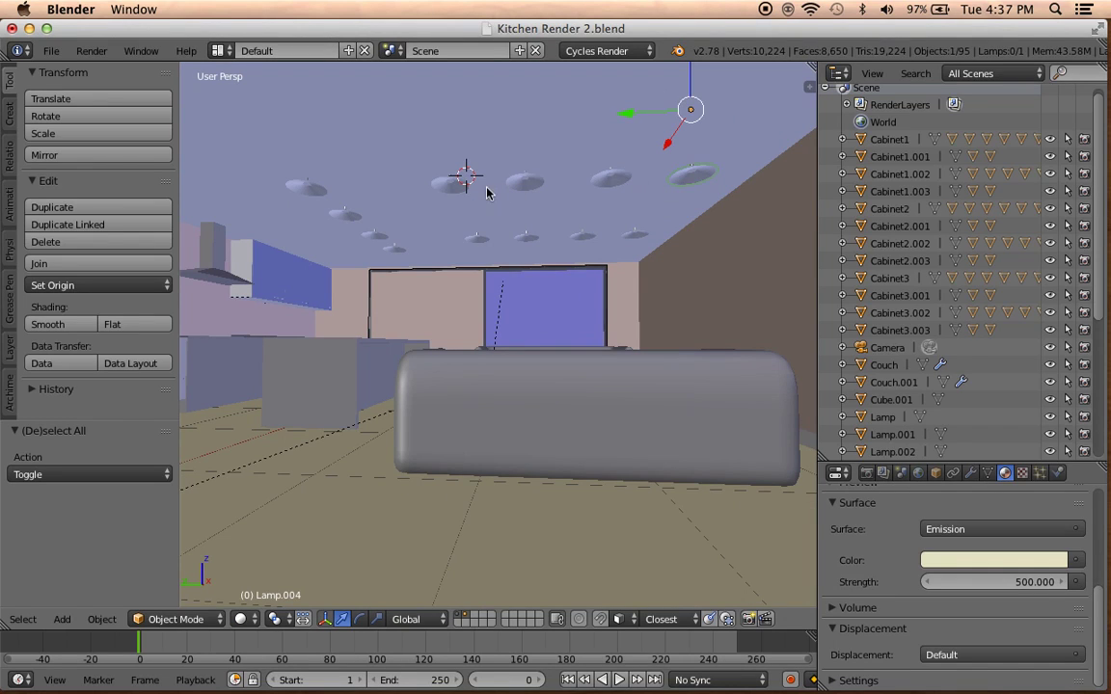
Select three ceiling lamps and delete them.
right_click(477, 188)
right_click(700, 174)
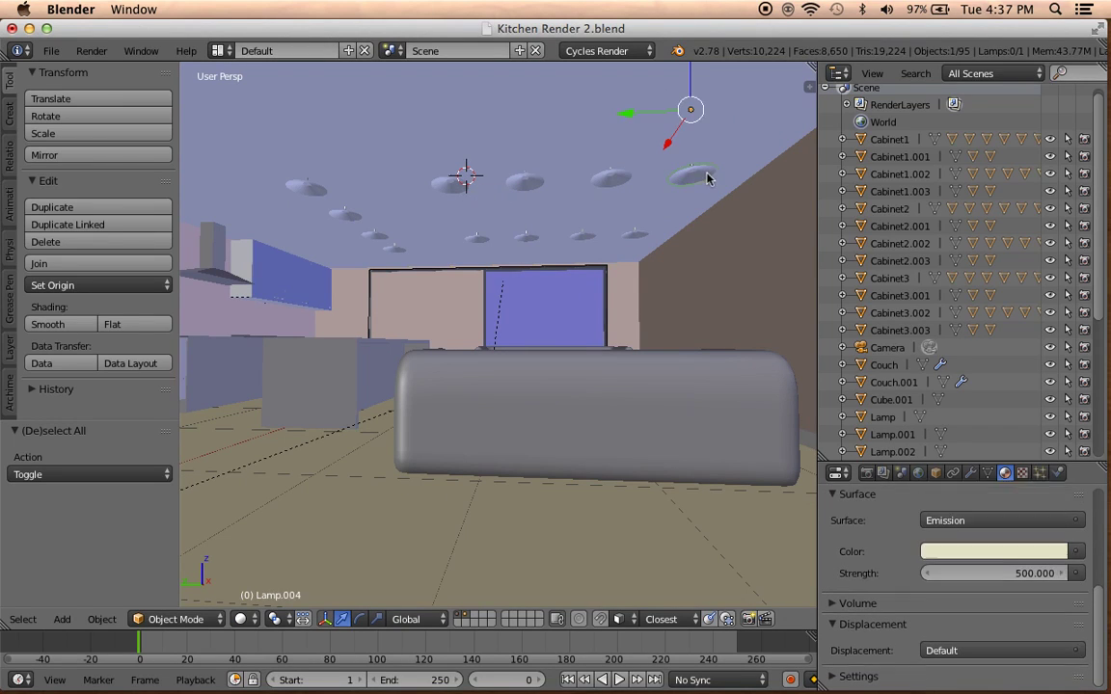
shift+right_click(448, 186)
shift+right_click(477, 237)
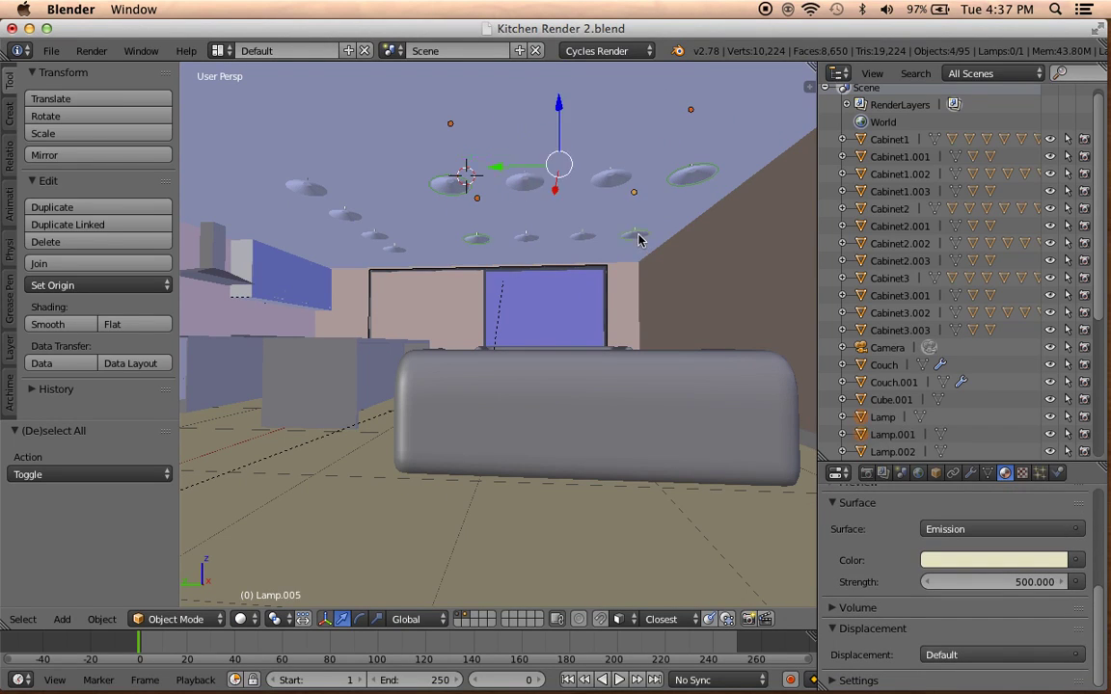
key(x)
key(Return)
Move Lamp.007 and Lamp.003 along X to −0.628, then deselect everything.
right_click(613, 180)
shift+right_click(521, 186)
mouse_move(521, 185)
middle_down()
mouse_move(638, 290)
mouse_move(678, 292)
middle_up()
key(g)
key(x)
click(496, 170)
right_click(426, 218)
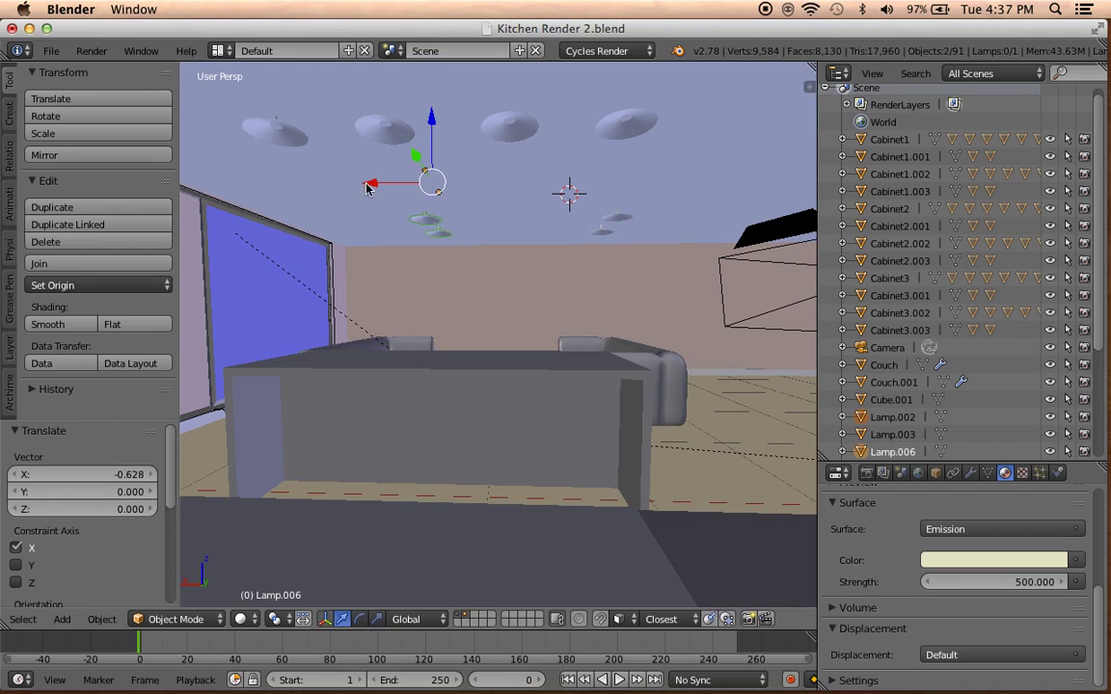
key(a)
Raise the lamp emission strength to 600 and look through the scene camera.
mouse_move(484, 241)
middle_down()
mouse_move(328, 239)
mouse_move(587, 165)
middle_up()
click(1003, 582)
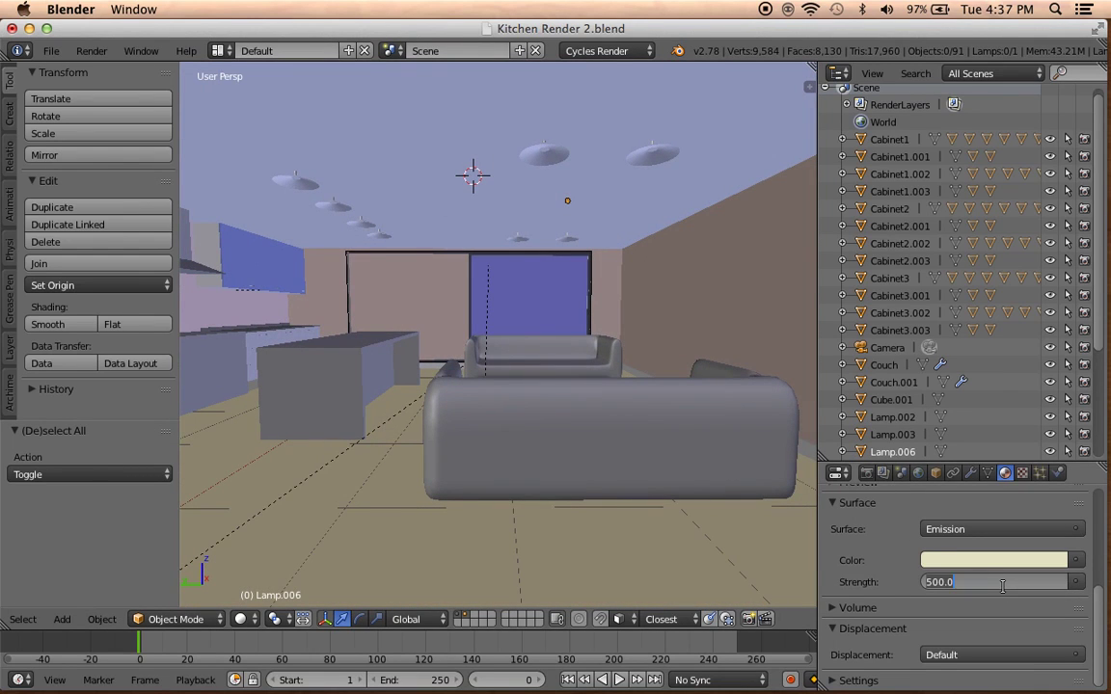
text(600)
key(Return)
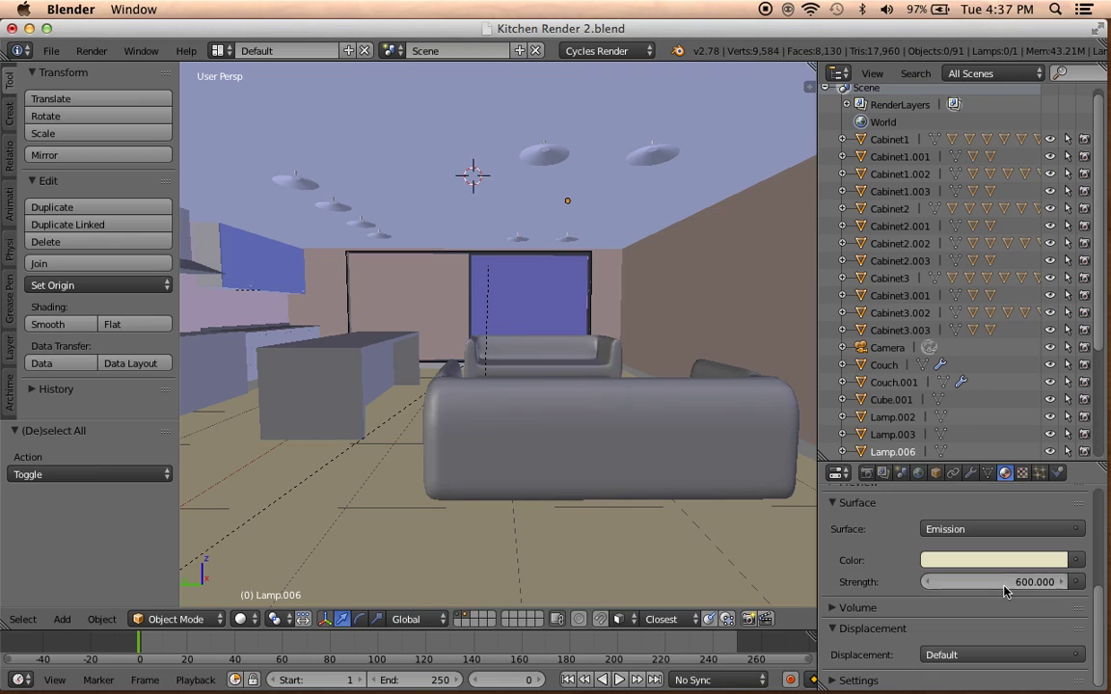
key(KP_0)
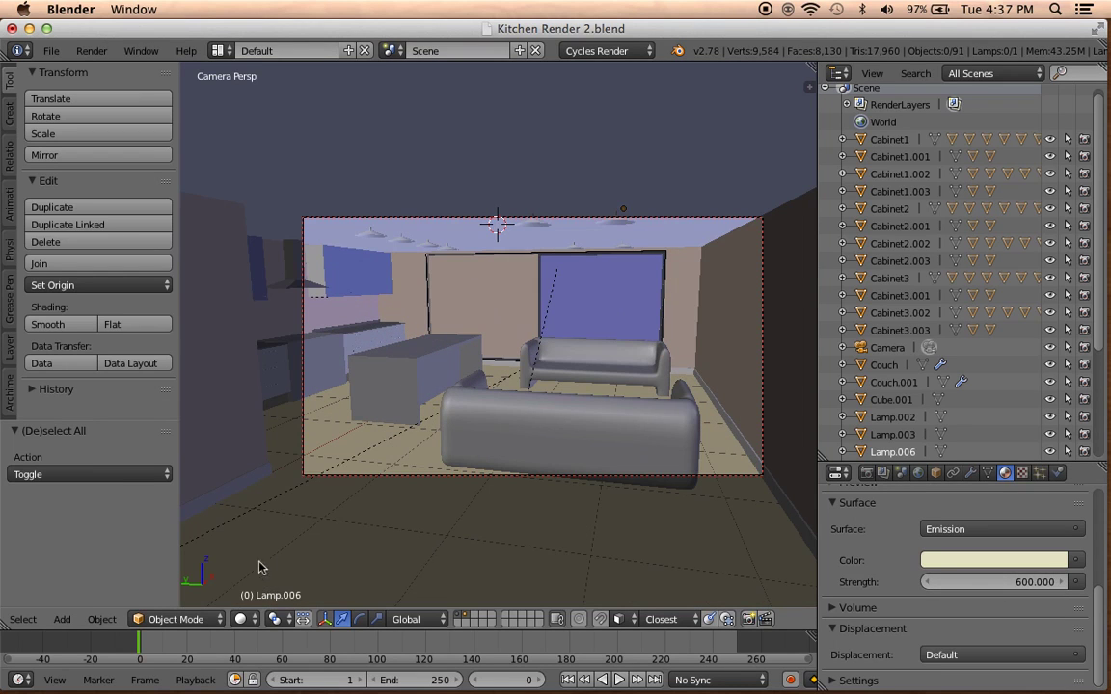
Preview the camera shot in Rendered shading, then return to Solid and view the desk and couches.
key(z)
click(272, 493)
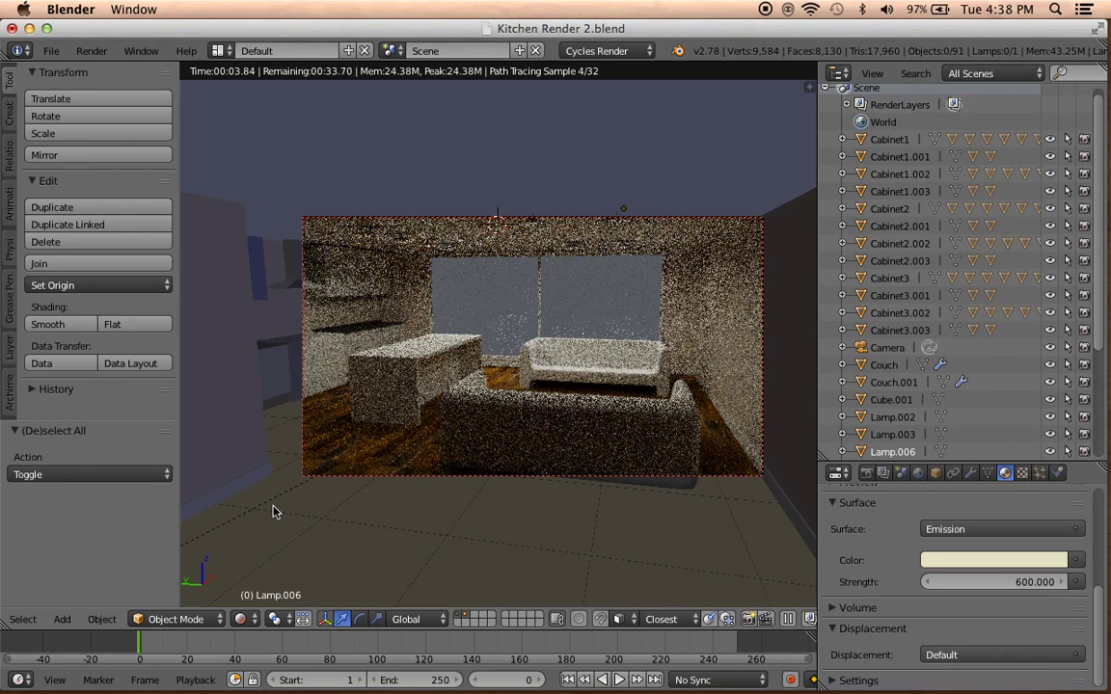
click(241, 619)
click(258, 561)
scroll(402, 433, down, 2)
mouse_move(403, 433)
middle_down()
mouse_move(439, 355)
mouse_move(480, 341)
mouse_move(661, 374)
mouse_move(618, 410)
middle_up()
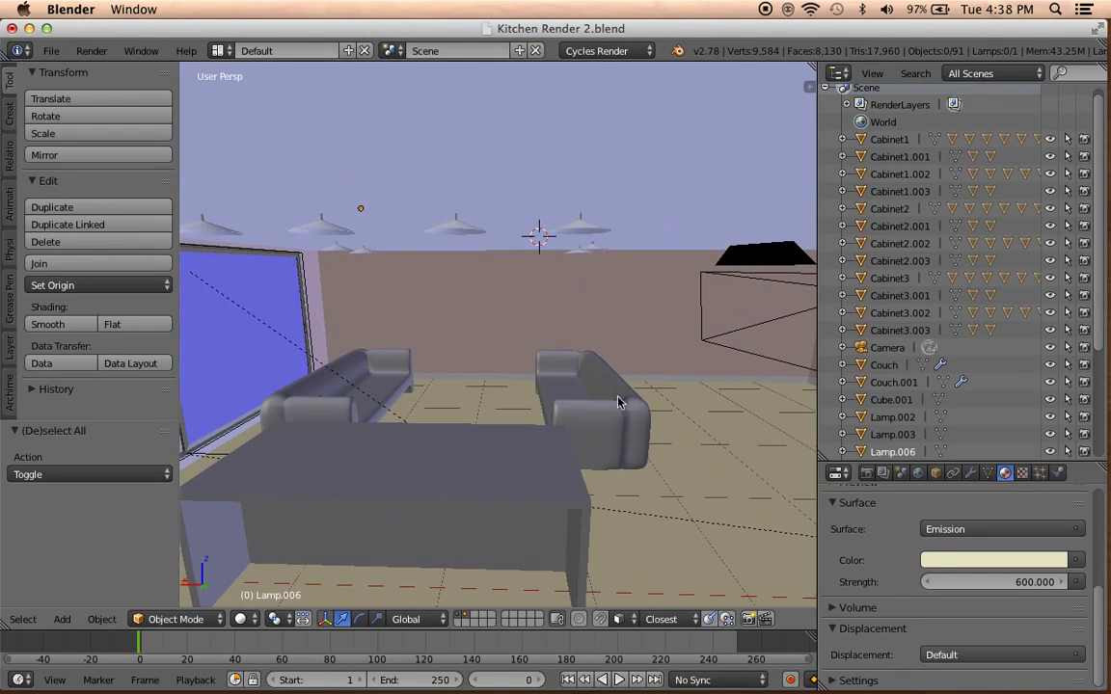
Slide the ceiling lamps Lamp.007, Lamp.003 and Lamp.006 sideways along X.
right_click(591, 248)
shift+right_click(586, 252)
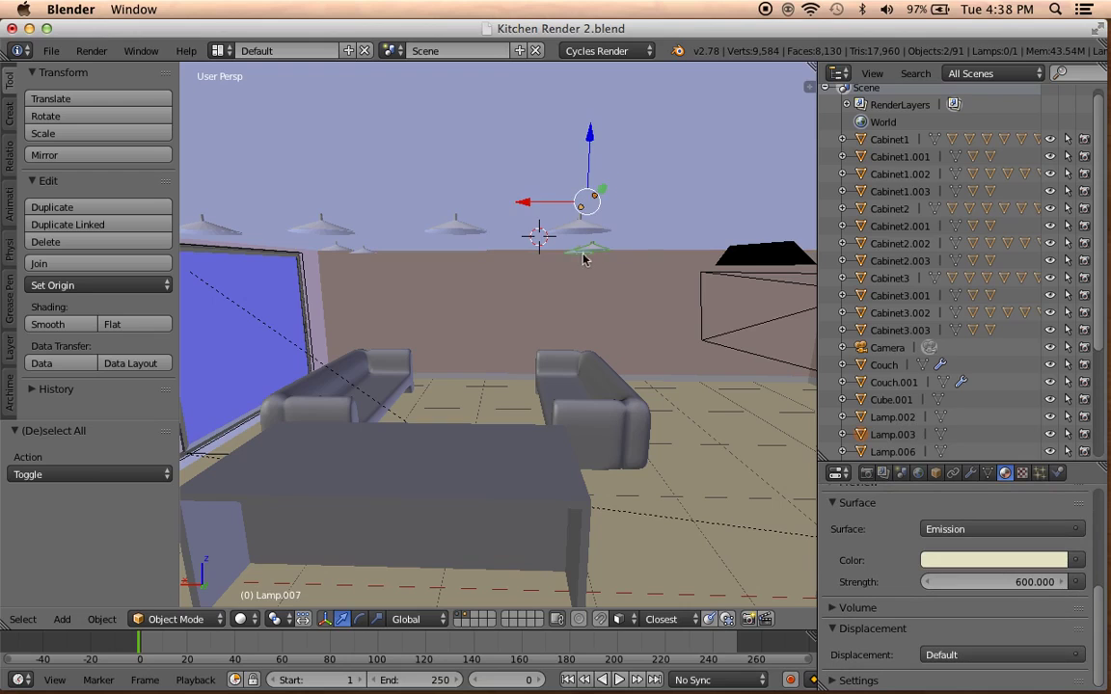
drag(537, 208, 568, 208)
mouse_move(568, 208)
middle_down()
mouse_move(482, 318)
mouse_move(458, 309)
middle_up()
right_click(475, 210)
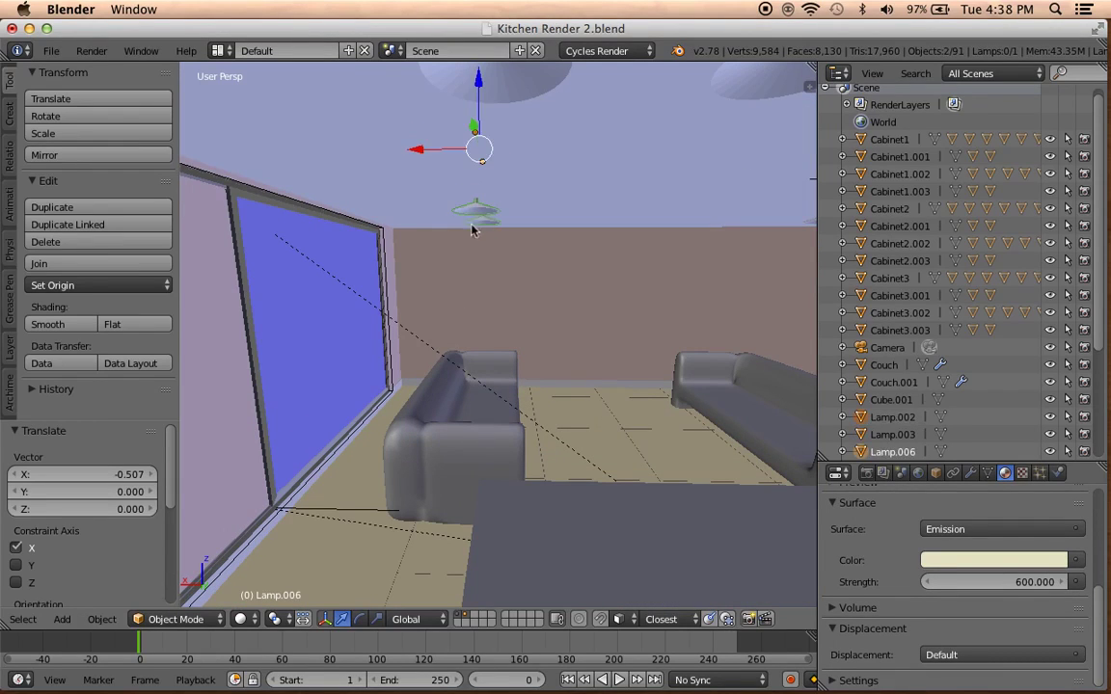
drag(436, 154, 384, 154)
Deselect everything and view the kitchen through the scene camera in Rendered shading.
key(a)
middle_drag(396, 154, 417, 315)
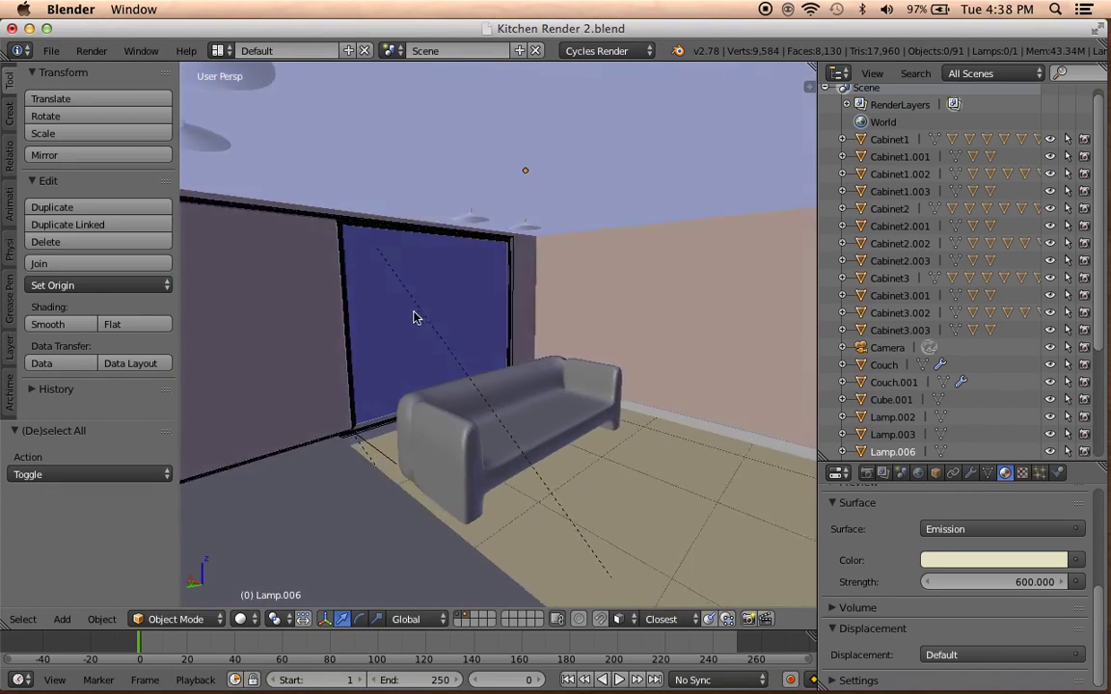
key(KP_0)
click(240, 619)
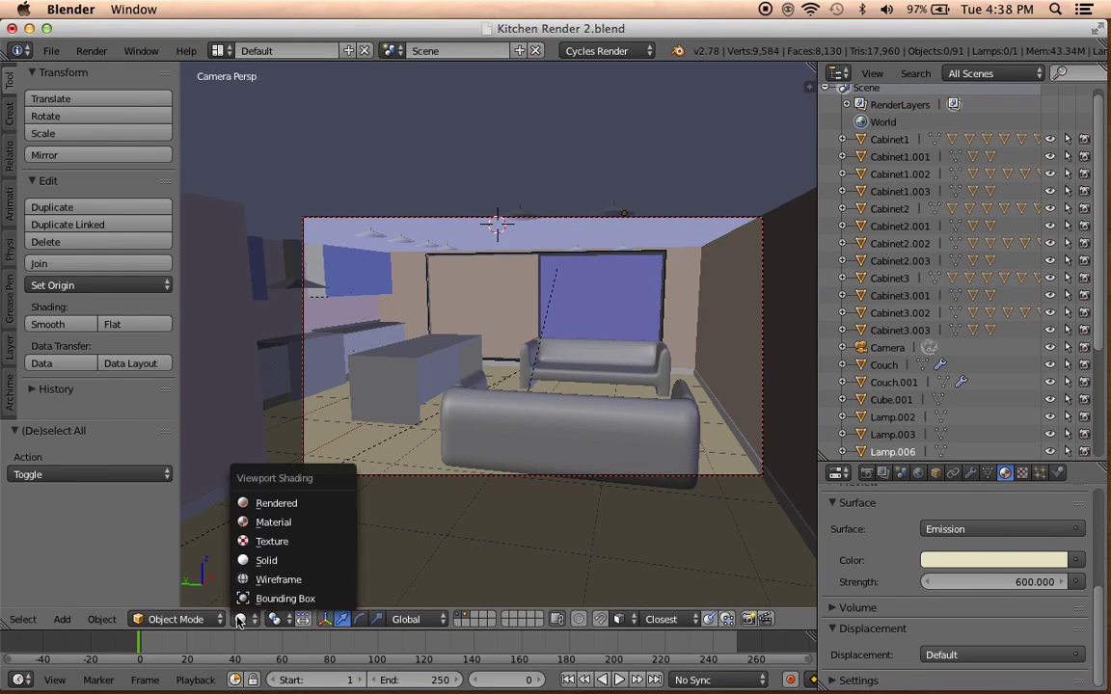
click(269, 511)
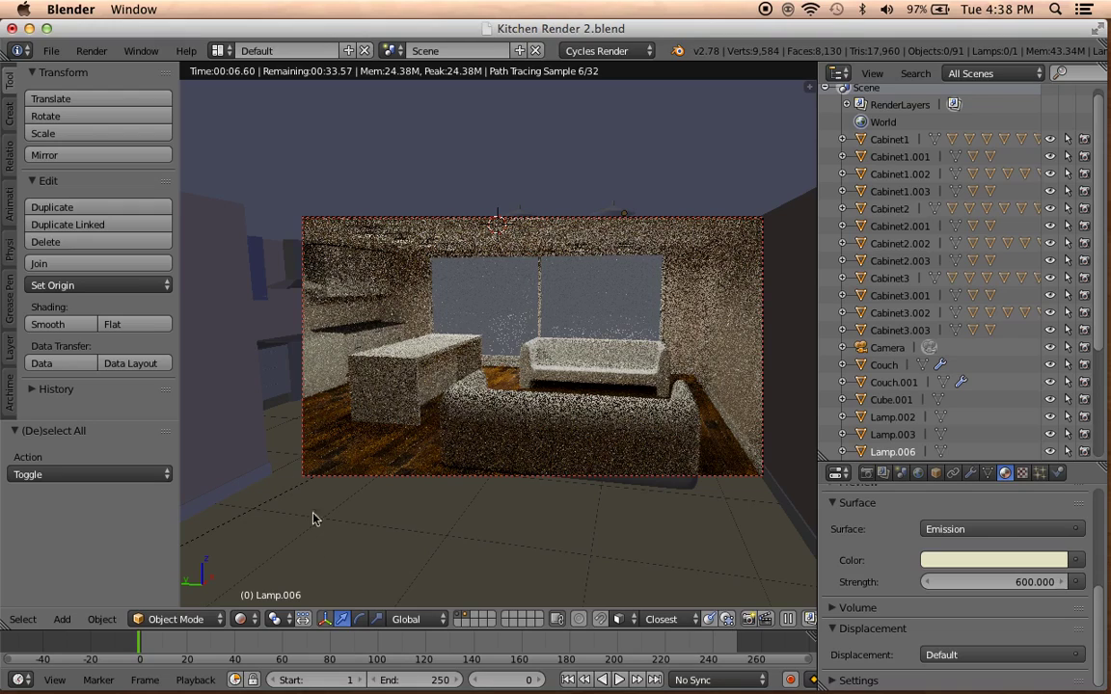
Switch to Solid shading and reframe the camera to bring the kitchen and couches into shot.
key(n)
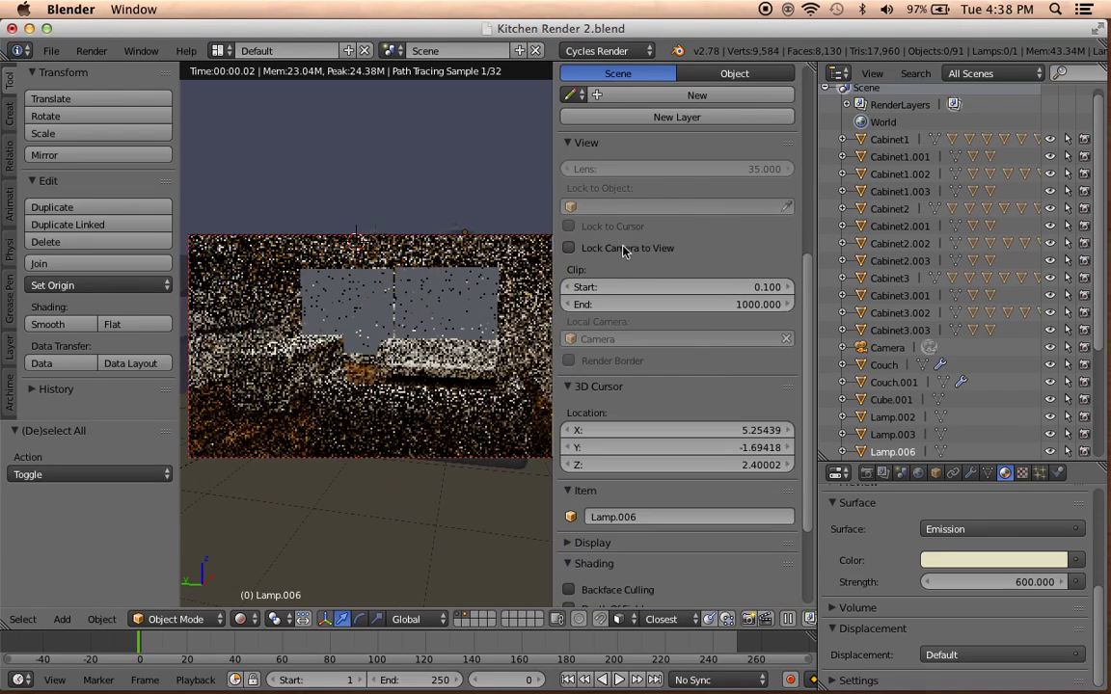
key(n)
click(241, 619)
click(259, 564)
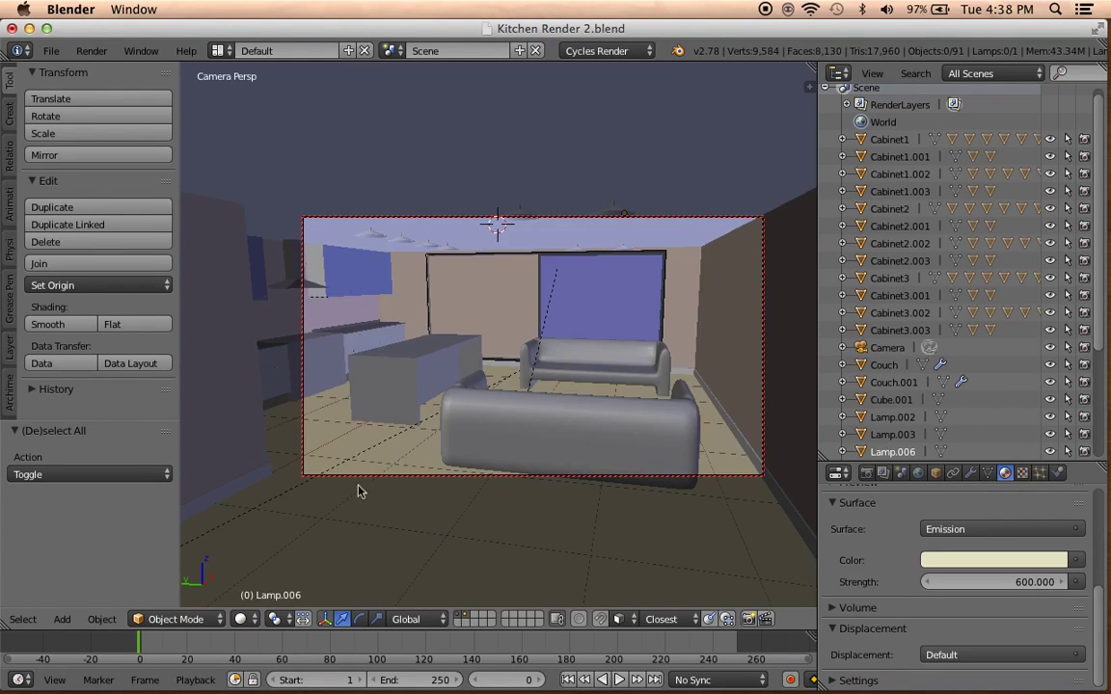
mouse_move(692, 354)
middle_down()
mouse_move(588, 347)
mouse_move(637, 347)
mouse_move(587, 347)
mouse_move(632, 347)
mouse_move(598, 347)
mouse_move(614, 349)
middle_up()
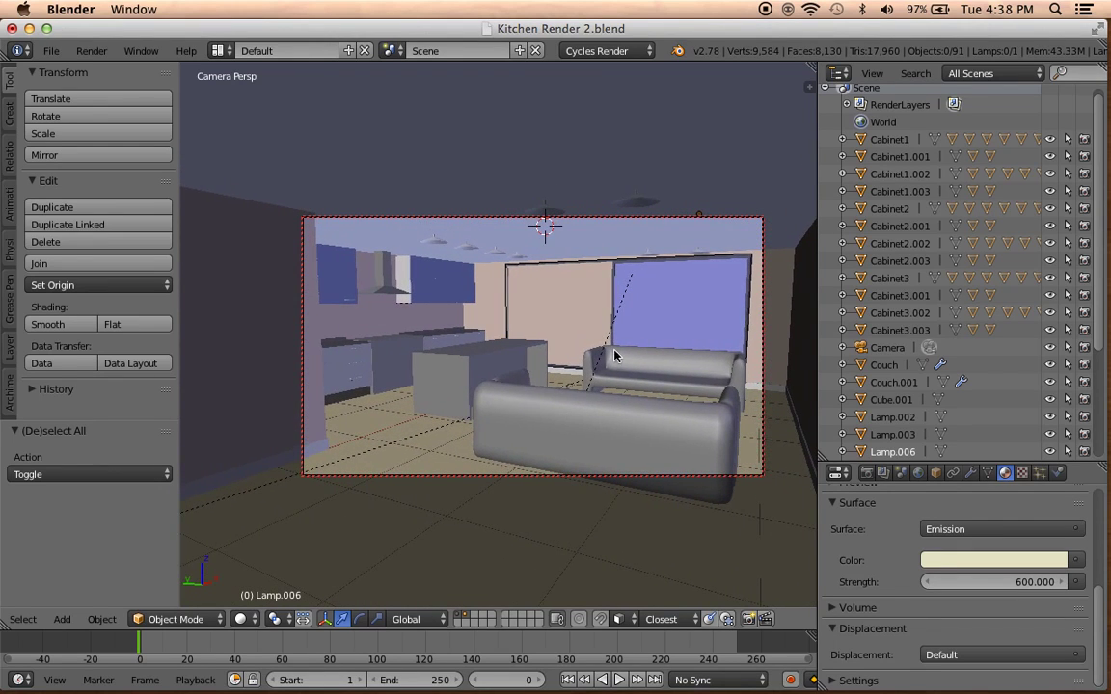
Save over the existing blend file and switch the viewport to Rendered preview.
click(241, 620)
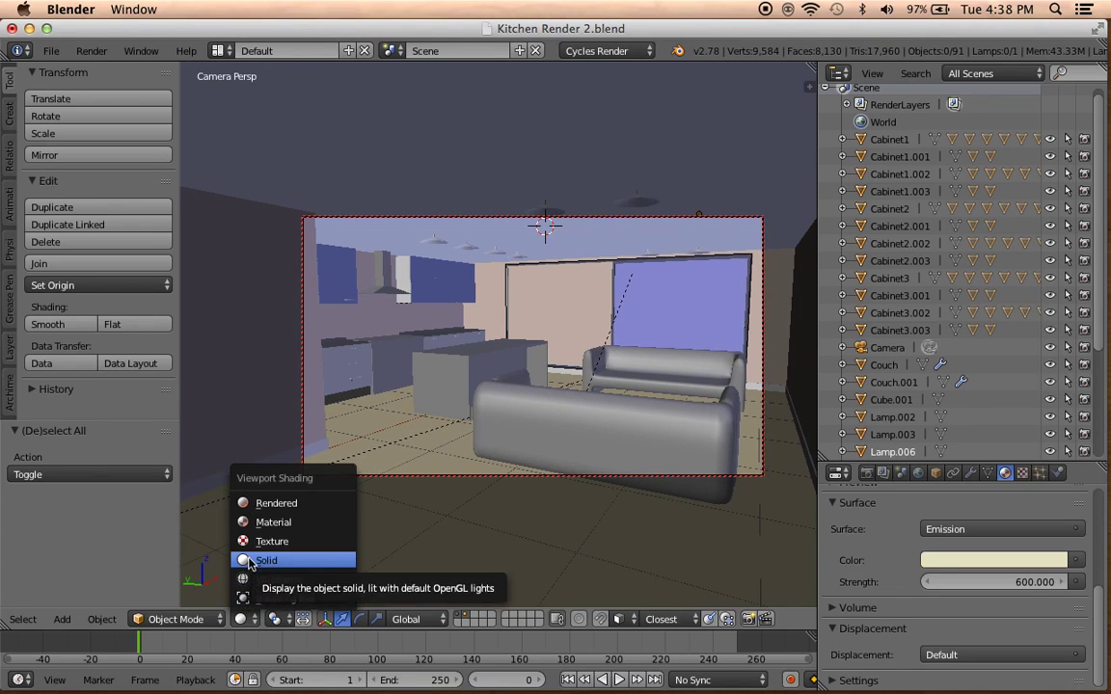
key(n)
key(n)
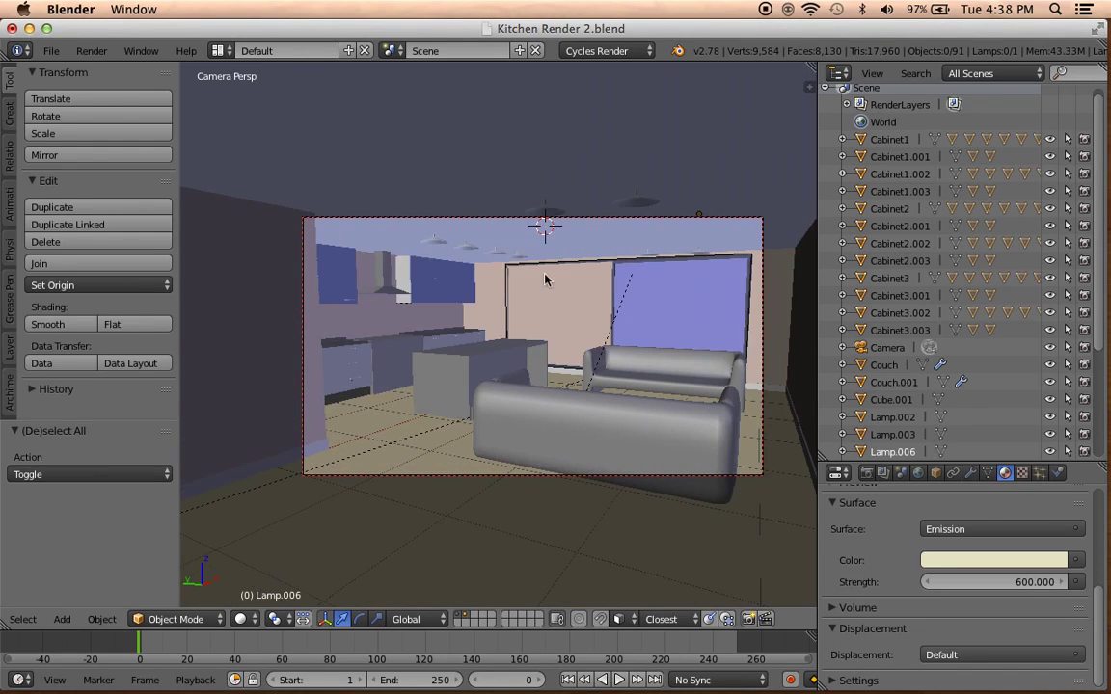
key(ctrl+s)
click(546, 279)
middle_drag(546, 279, 382, 513)
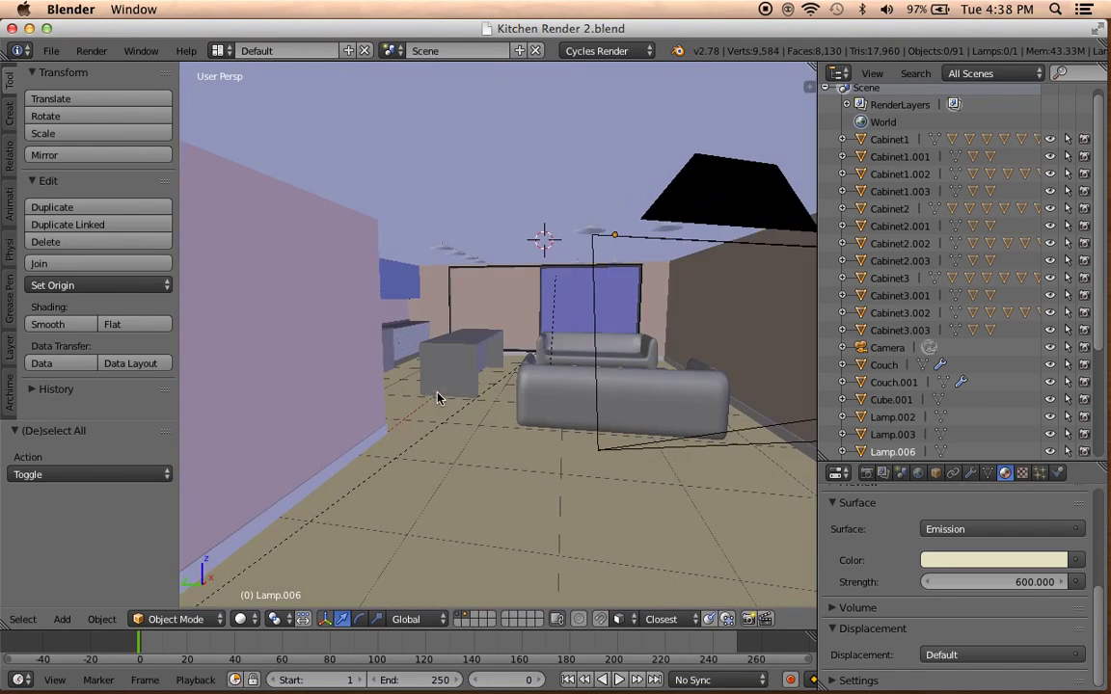
click(241, 619)
click(279, 490)
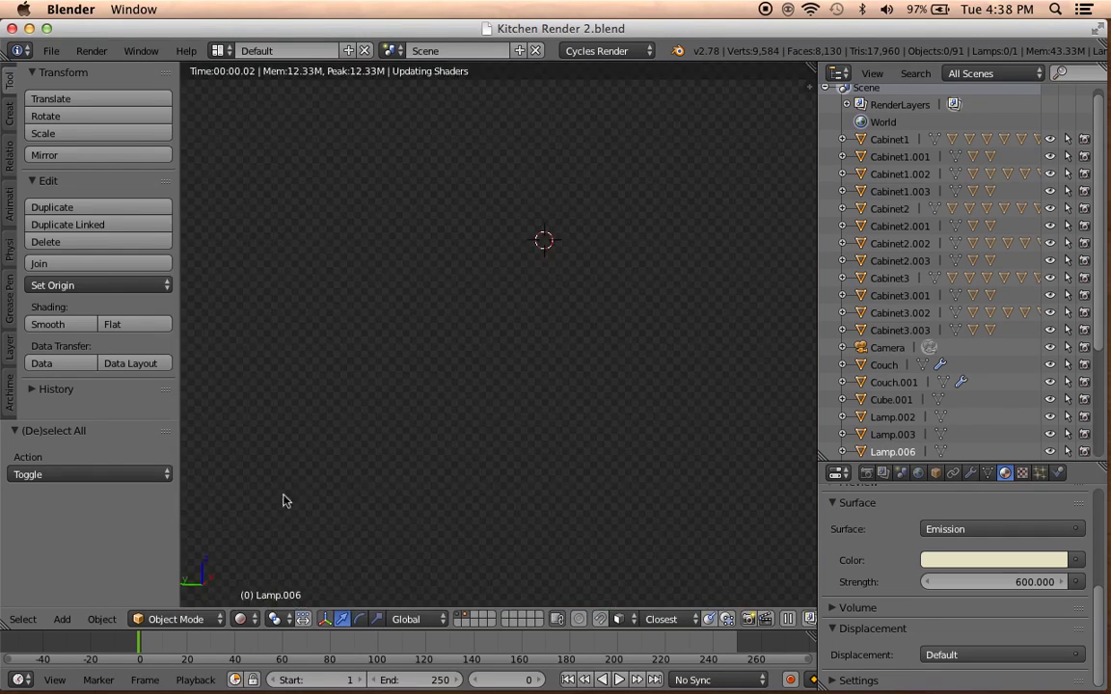
In camera view, test the lamp emission strength, raising it to 100000.
key(KP_0)
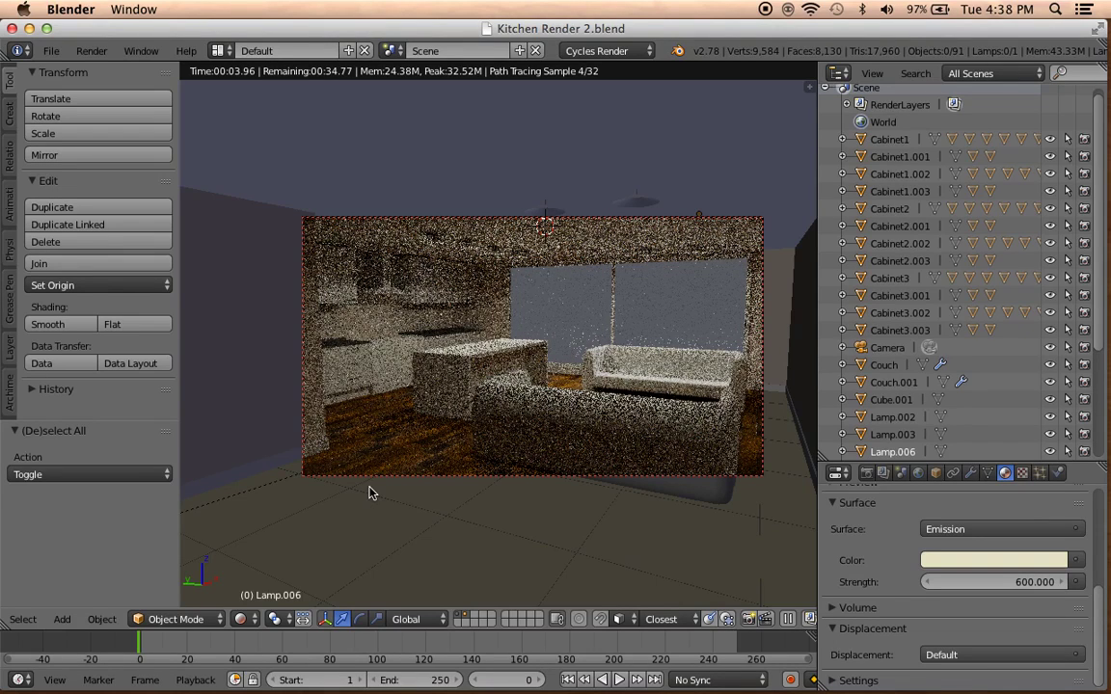
click(1029, 582)
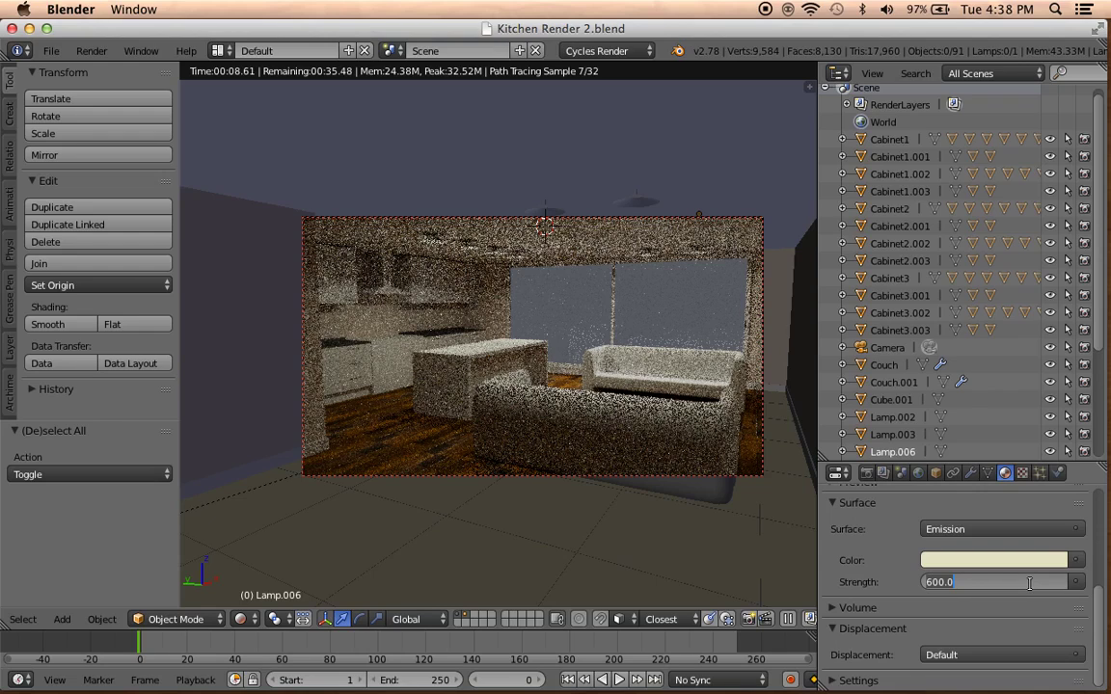
text(1)
text(000)
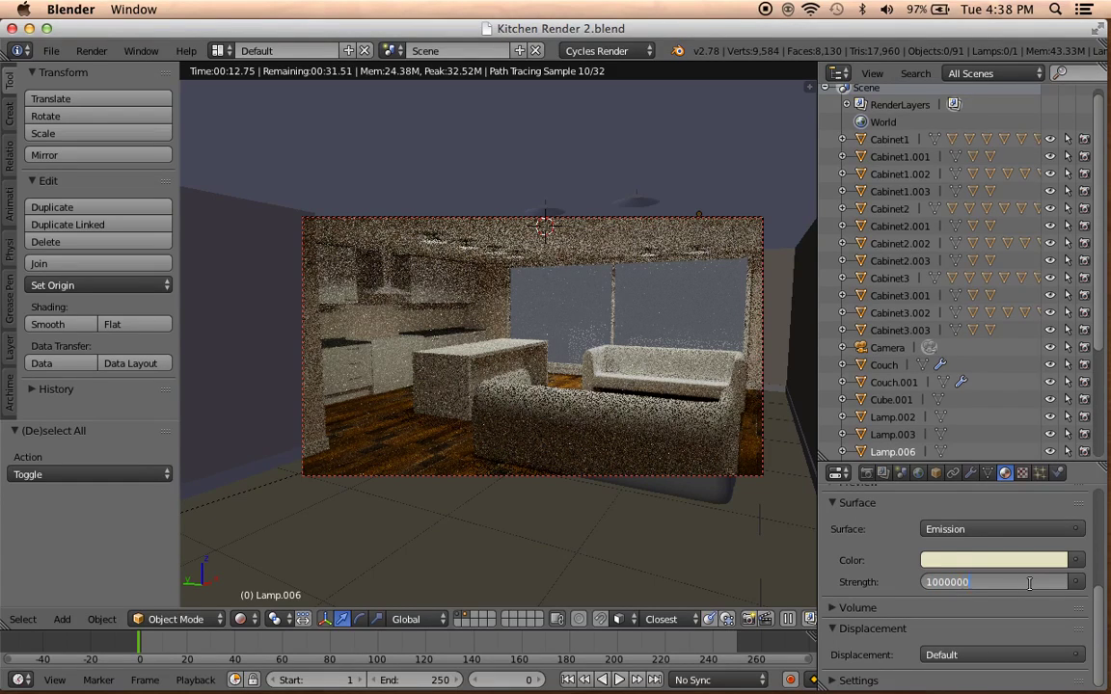
key(Return)
click(1029, 583)
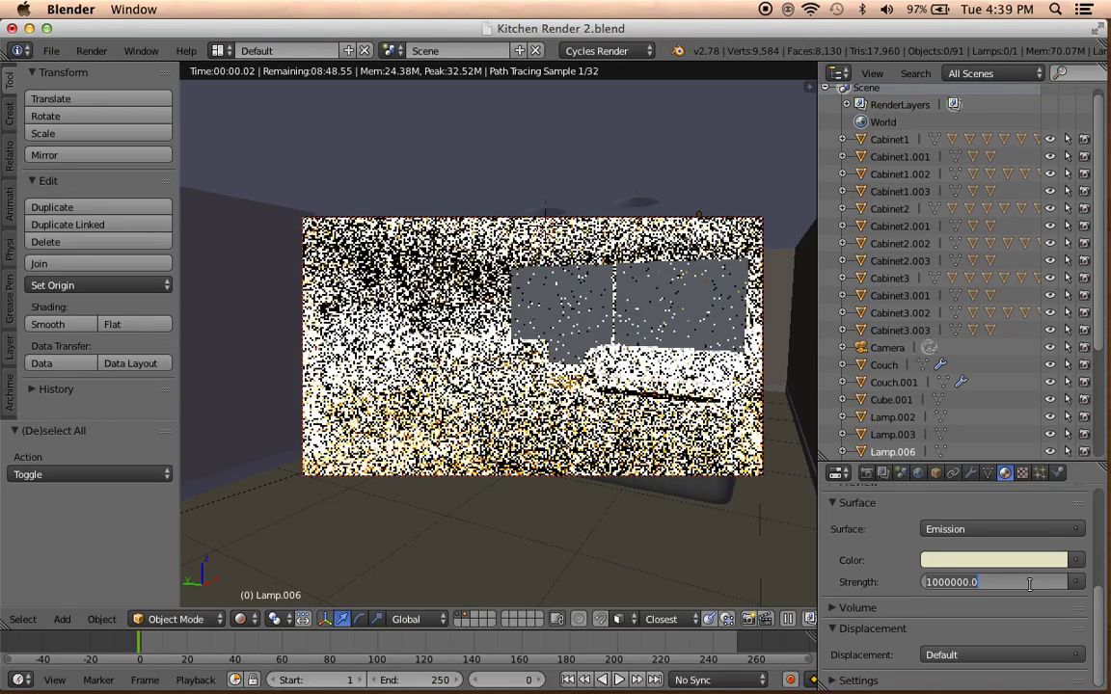
text(100)
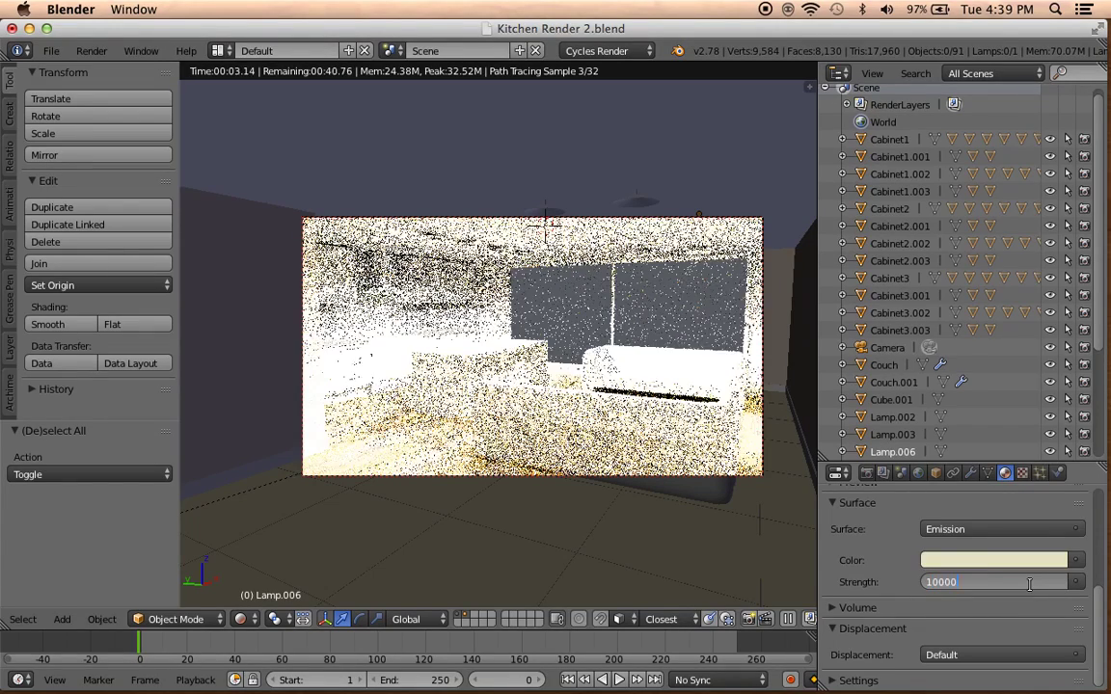
key(Return)
Try emission strengths 100 and 10000, then settle on 700.
click(1029, 584)
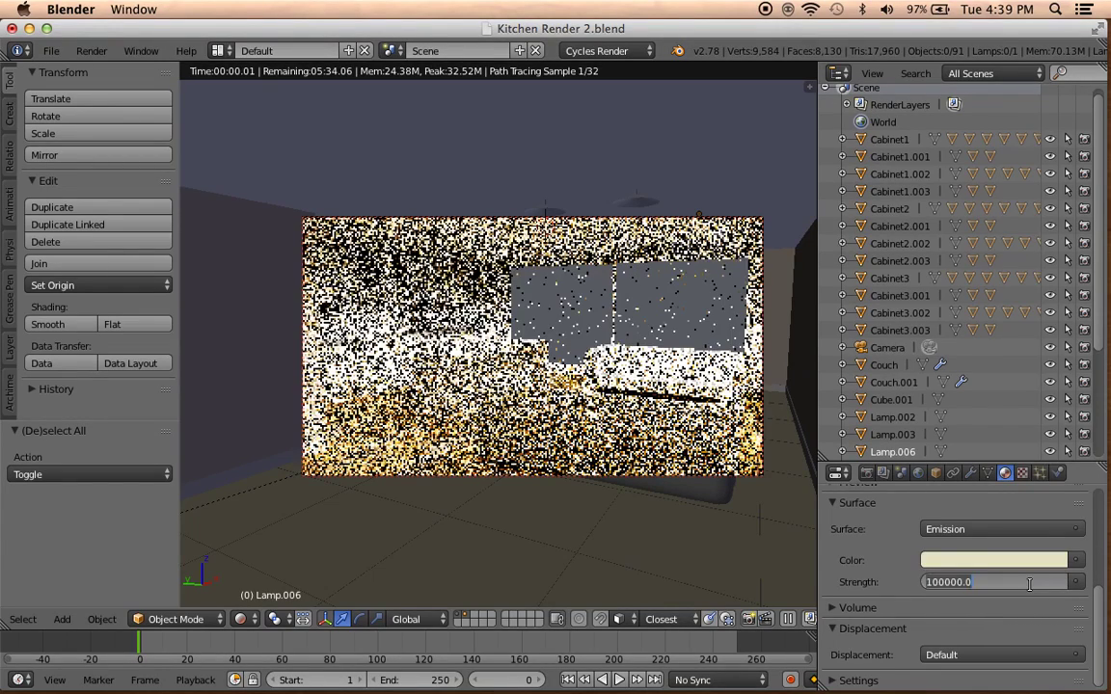
text(100)
key(Return)
click(1030, 584)
text(100)
key(Return)
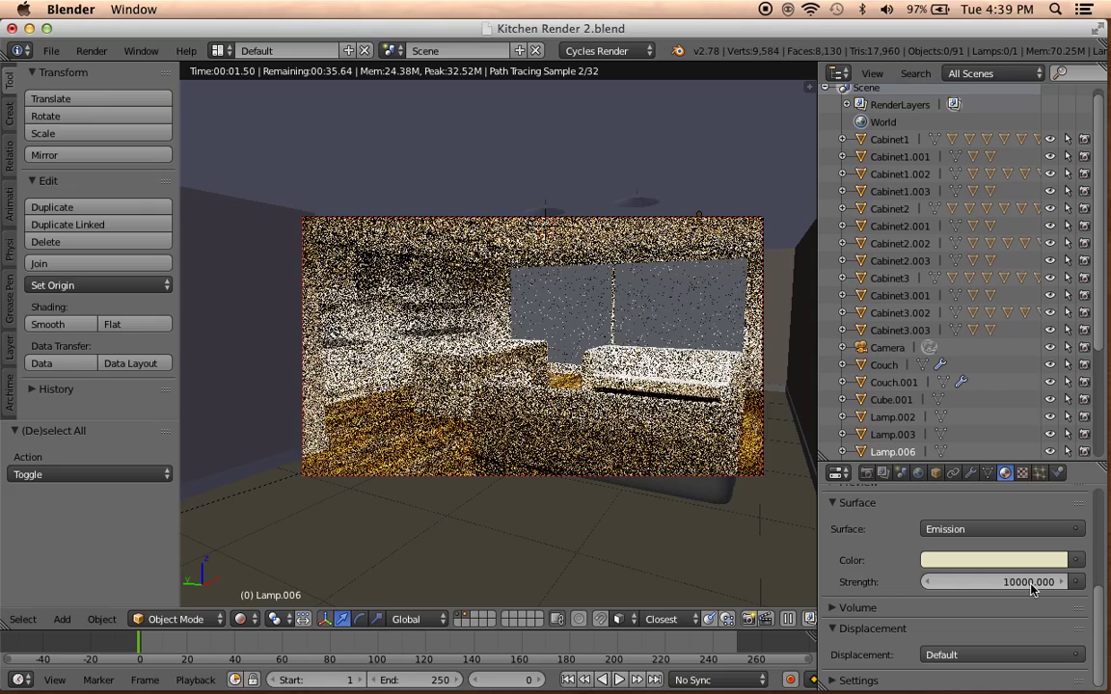
click(1029, 584)
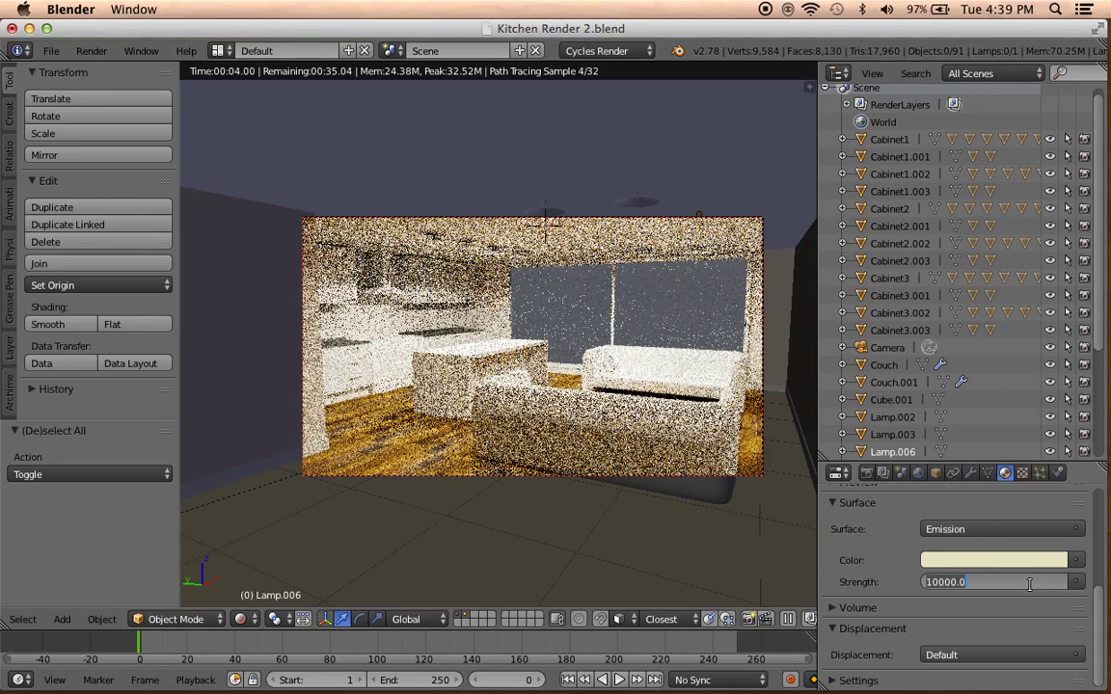
text(700)
key(Return)
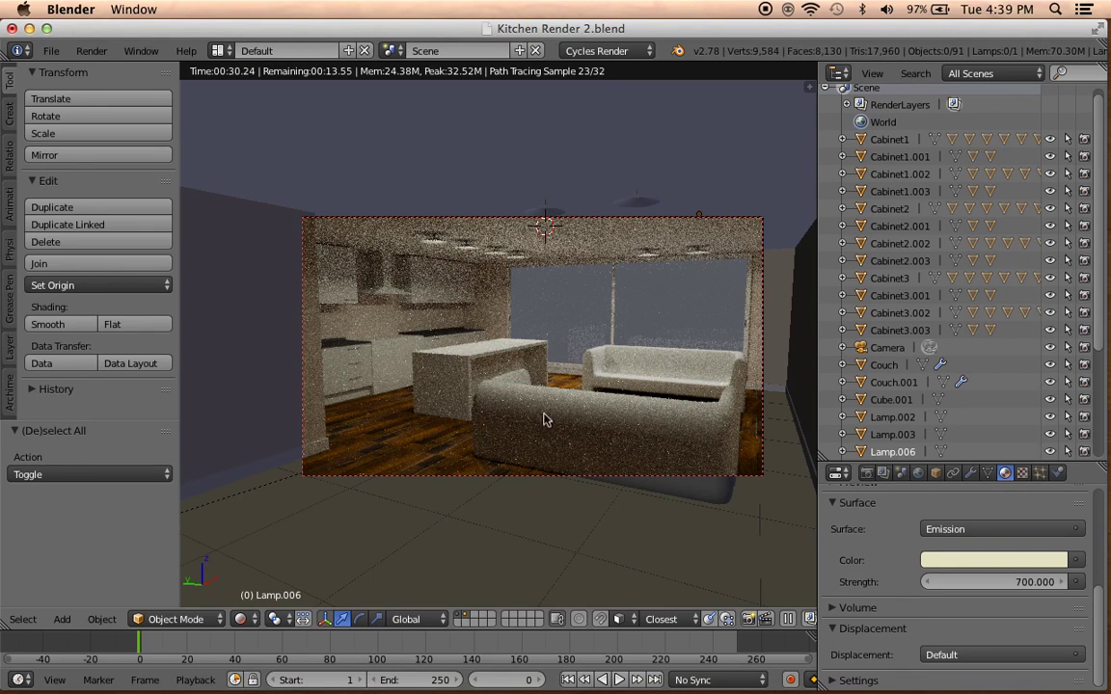
Switch to Solid shading and review the render settings, keeping CPU as the device.
click(241, 619)
click(259, 561)
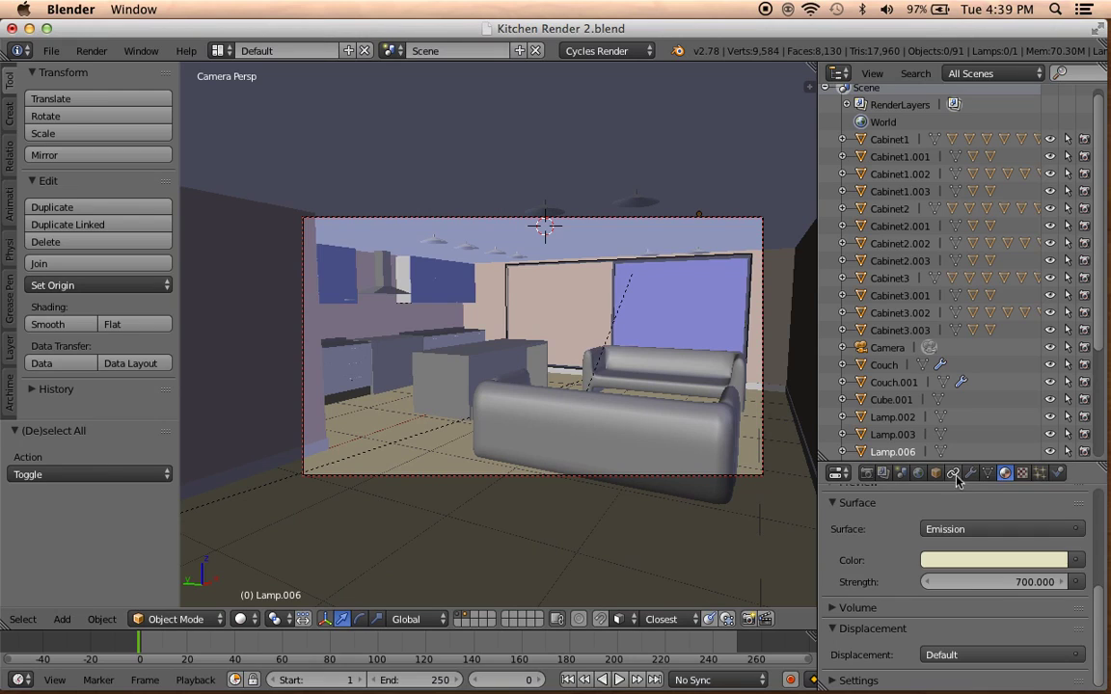
click(867, 474)
scroll(925, 569, down, 2)
scroll(926, 569, up, 2)
click(944, 583)
click(950, 544)
click(940, 584)
click(930, 562)
scroll(931, 569, down, 2)
scroll(917, 550, down, 1)
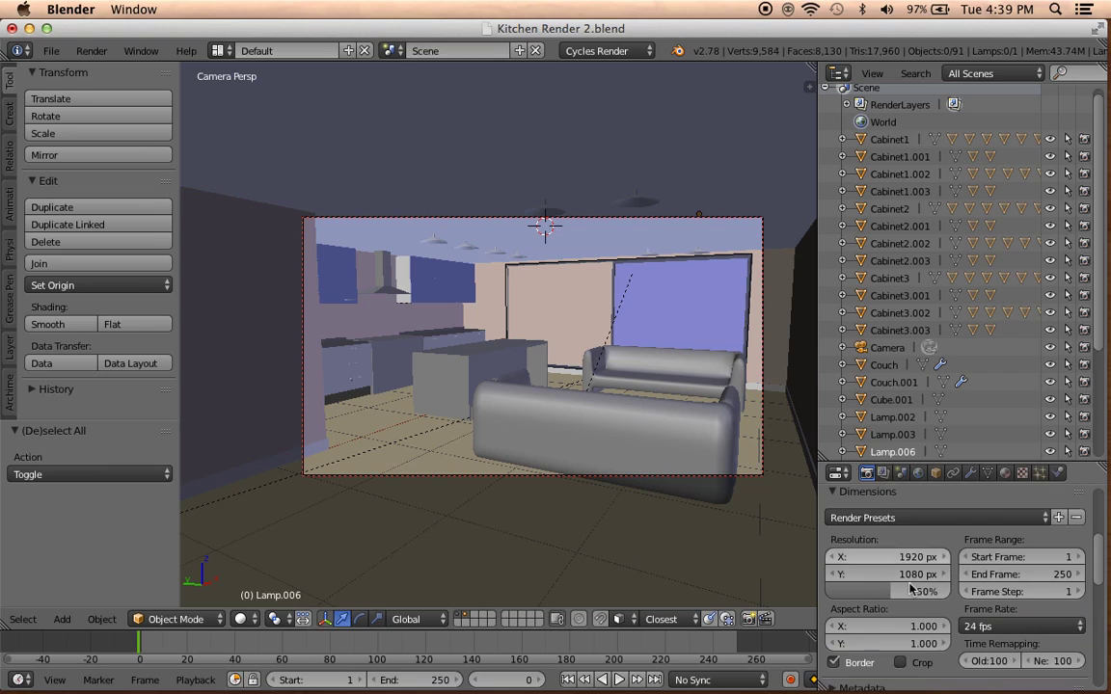
Check the resolution presets, then select the Camera and show its 30.19 mm lens settings.
click(897, 521)
scroll(925, 502, down, 1)
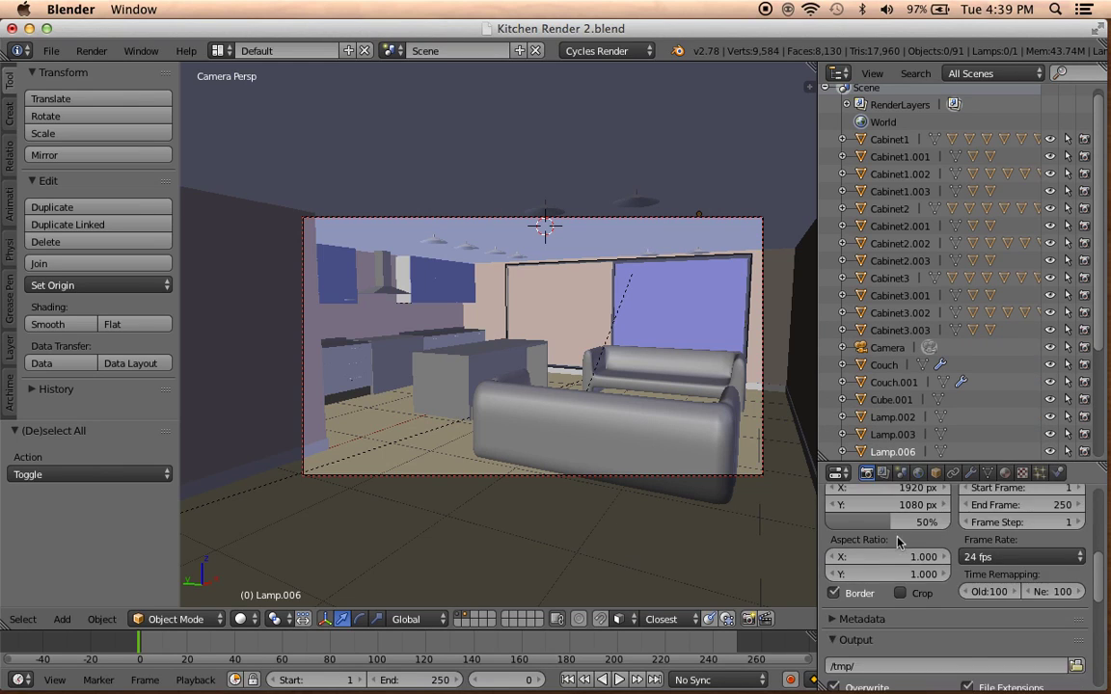
scroll(931, 487, down, 1)
right_click(684, 410)
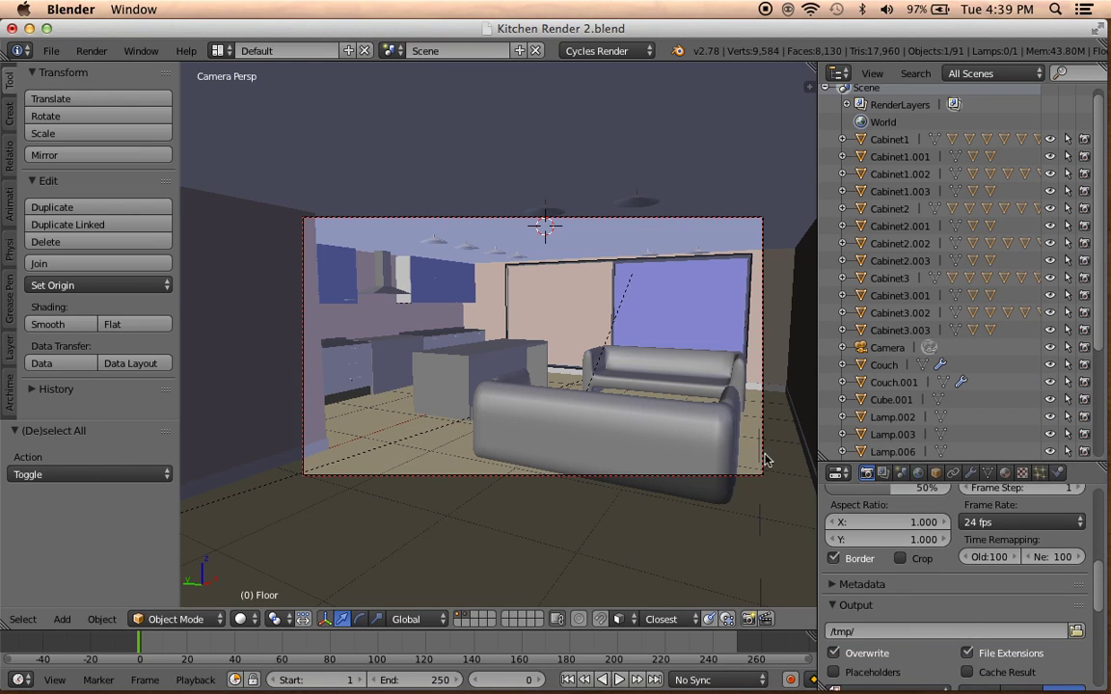
right_click(763, 457)
click(972, 473)
scroll(950, 530, down, 1)
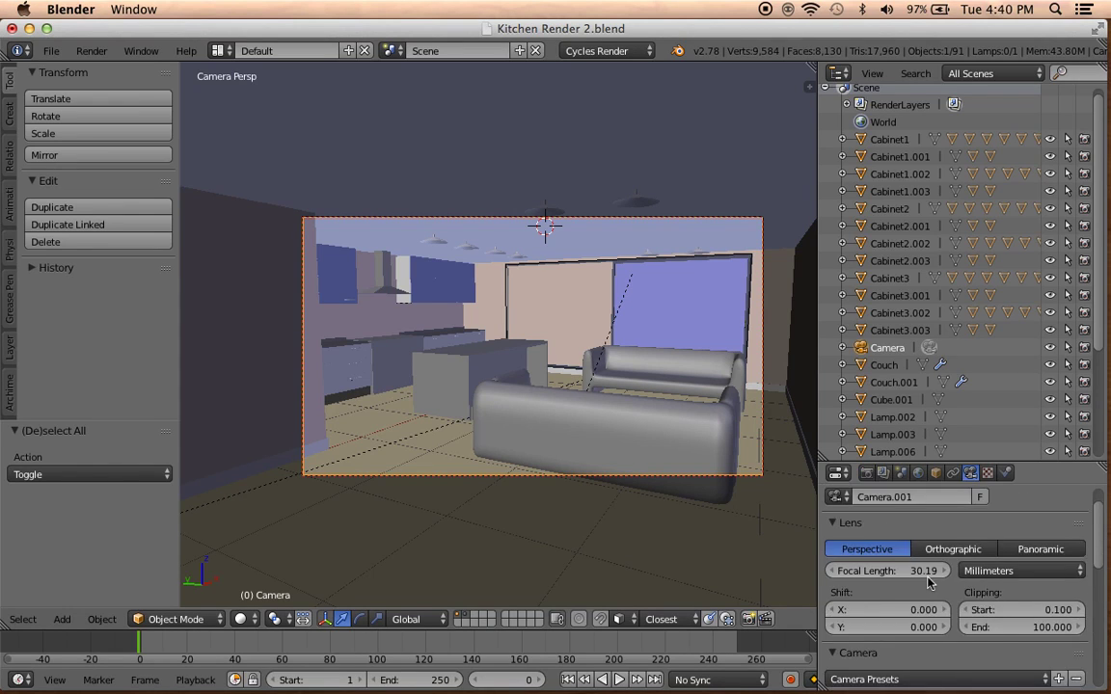
Browse camera presets and sensor fit without changes, then save over Kitchen Render 2.blend.
scroll(921, 578, down, 3)
click(908, 608)
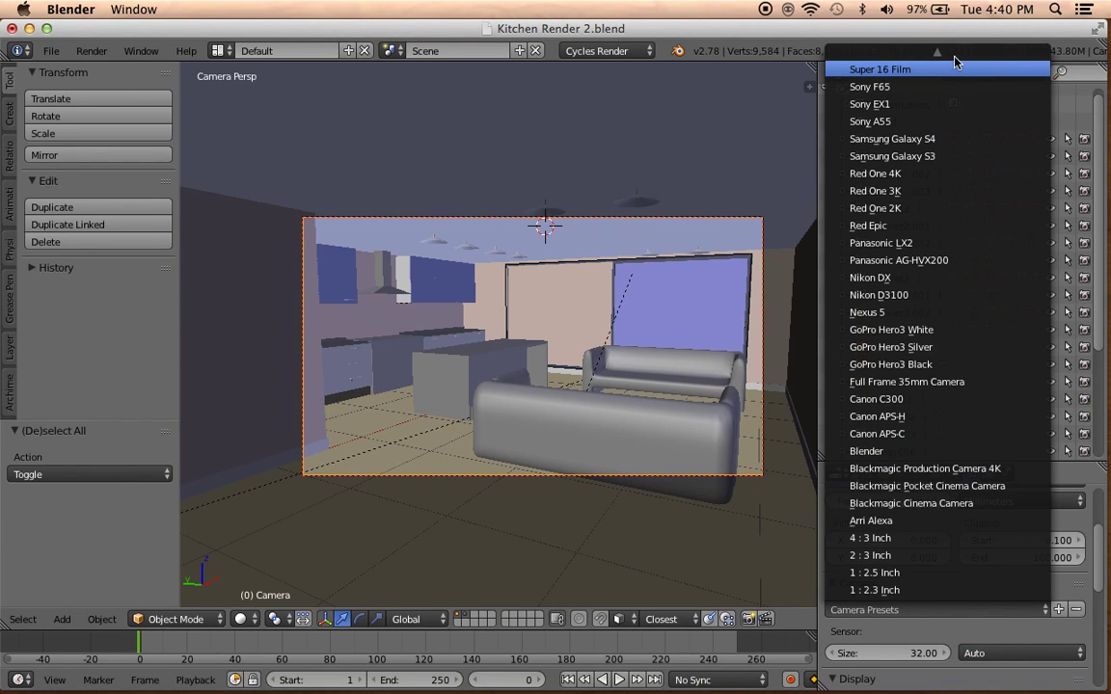
scroll(945, 126, up, 3)
scroll(945, 126, up, 2)
scroll(936, 101, up, 4)
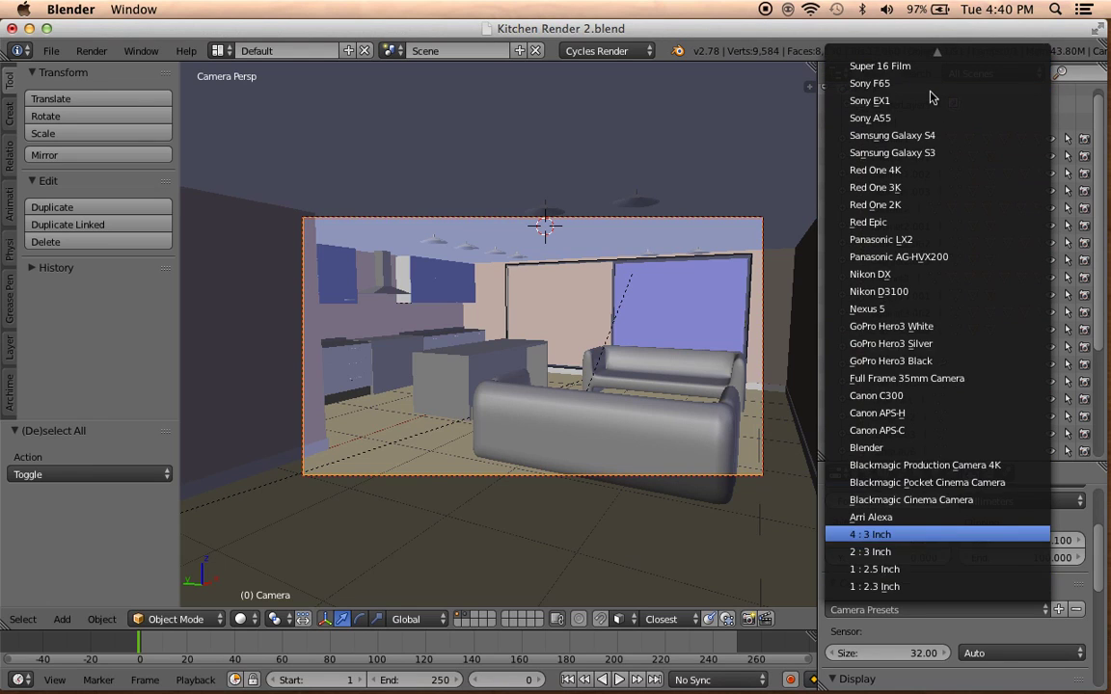
scroll(934, 97, up, 4)
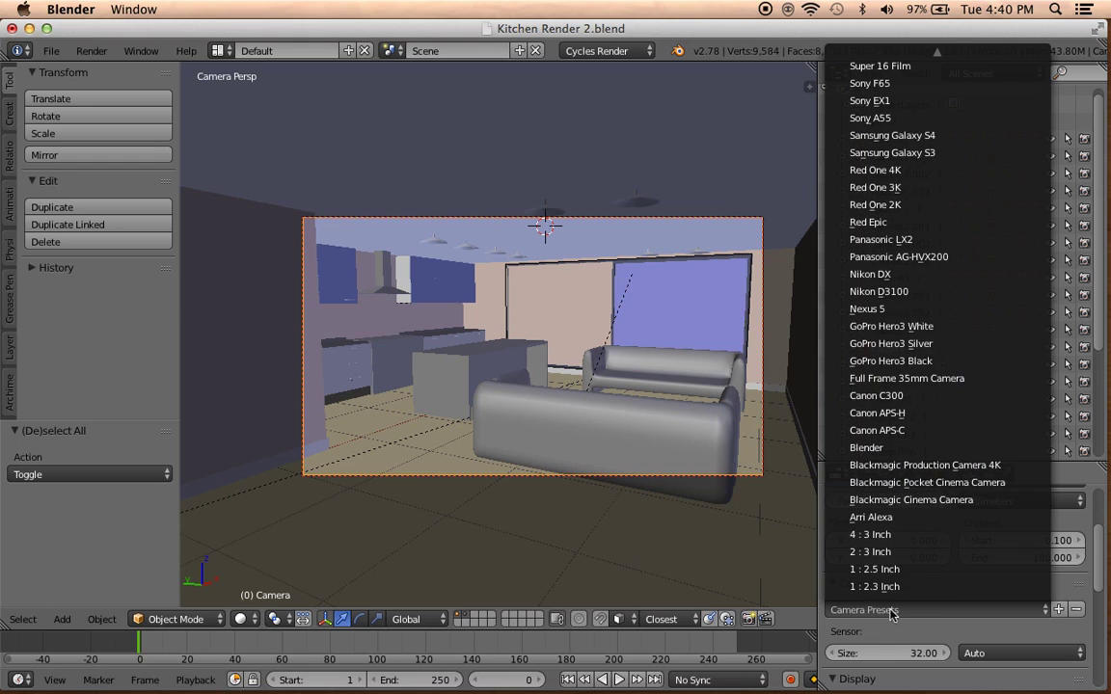
key(Escape)
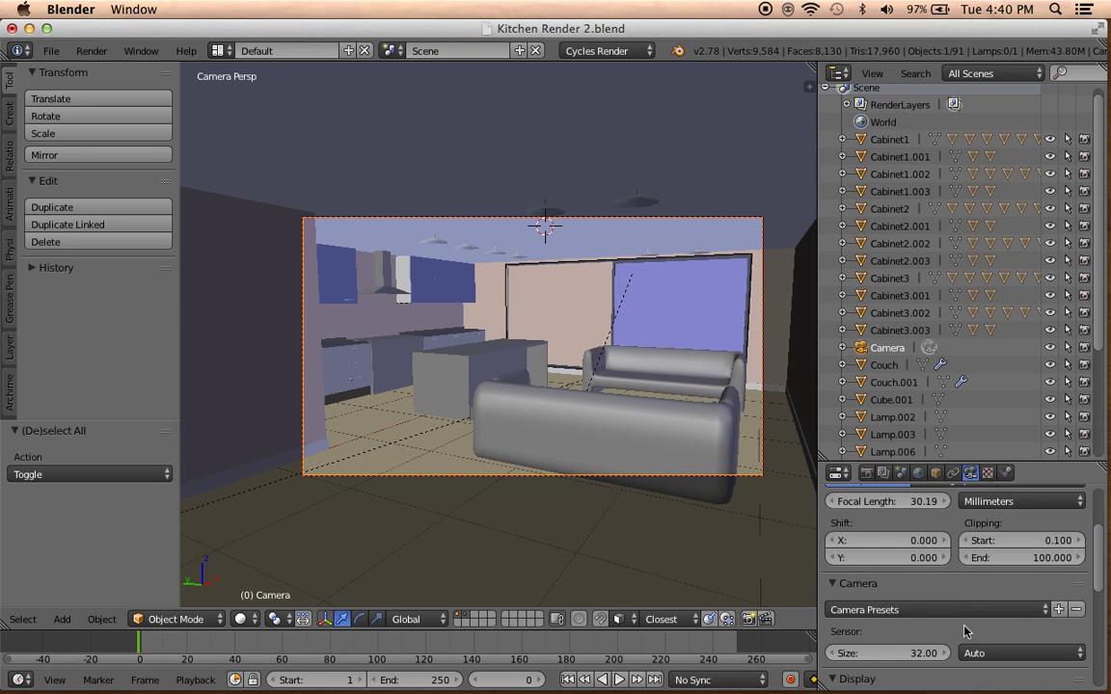
scroll(960, 634, down, 2)
click(975, 584)
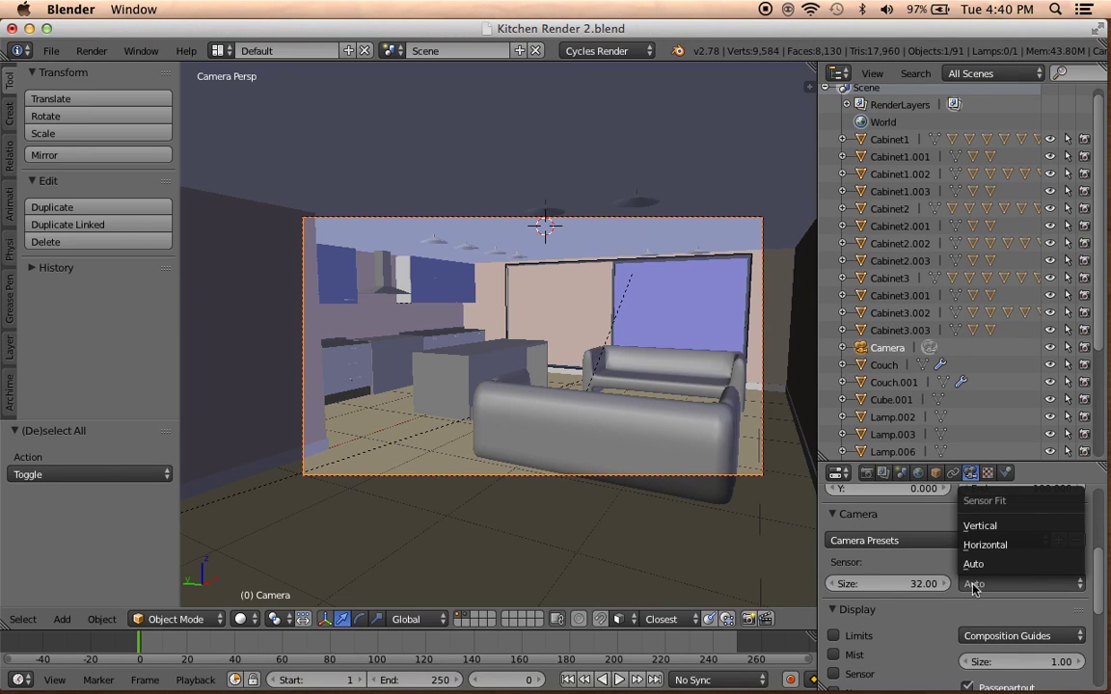
key(ctrl+s)
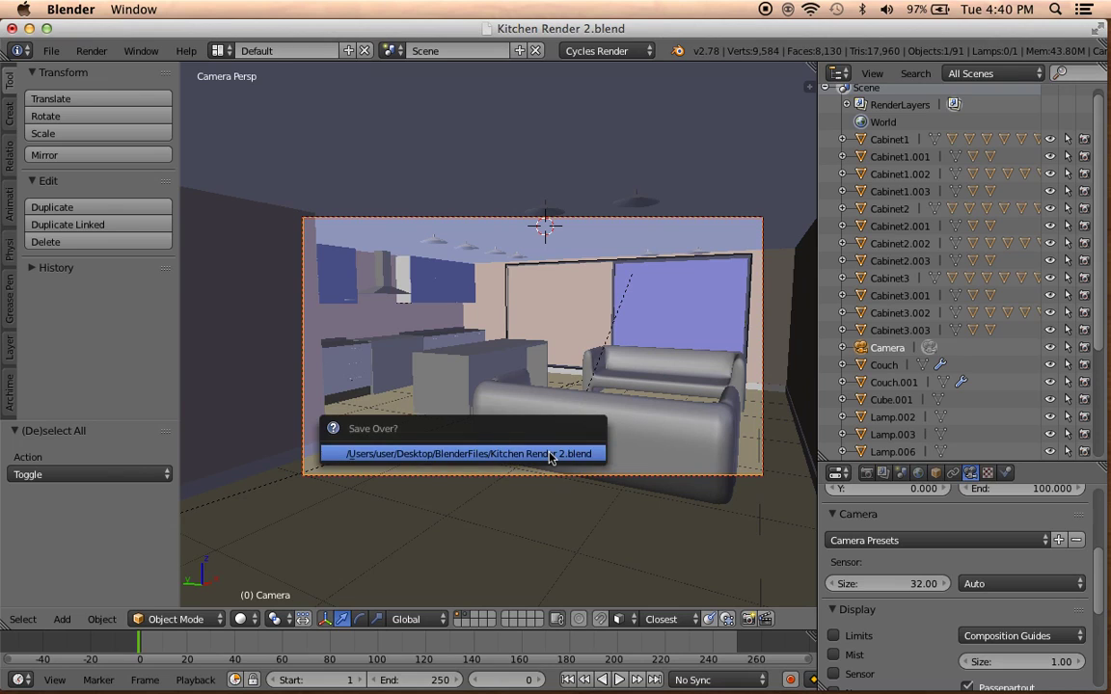
click(550, 458)
Toggle the camera's safe-area guides on and back off, collapsing the panels.
scroll(967, 600, down, 3)
scroll(965, 598, down, 3)
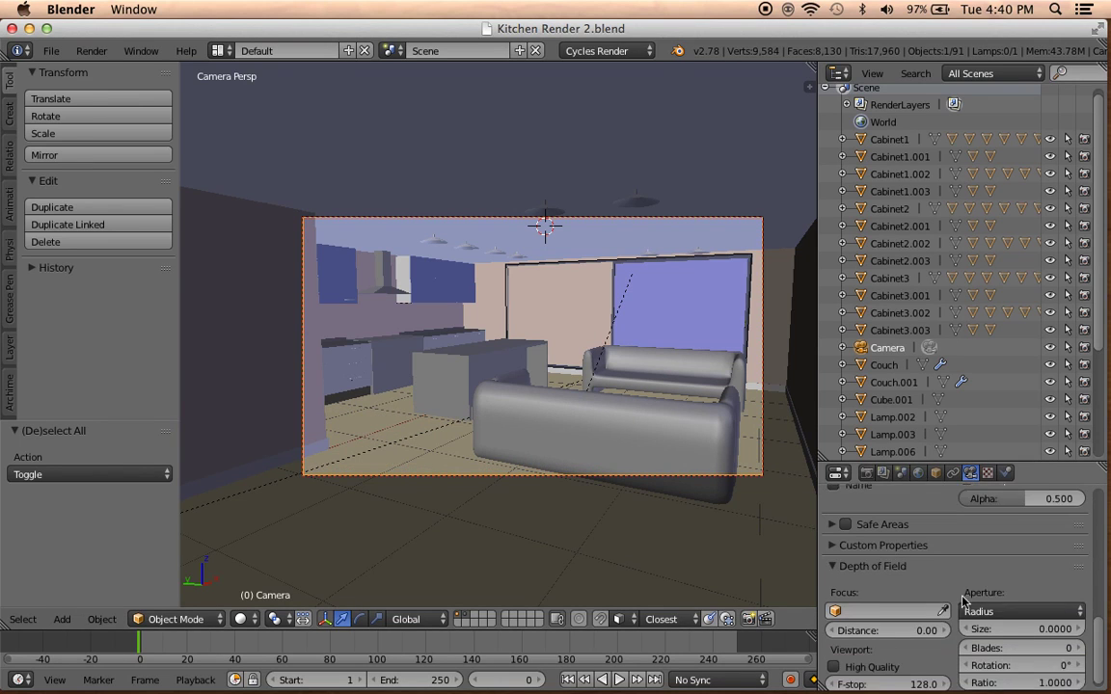
click(878, 569)
click(847, 538)
click(847, 538)
click(893, 516)
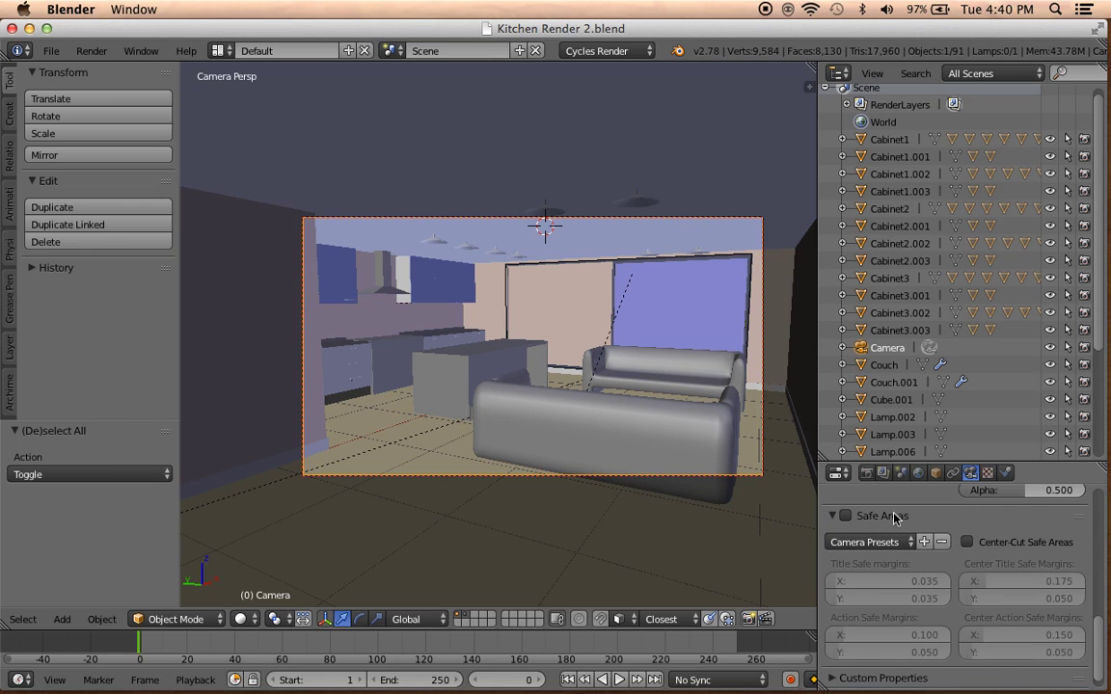
click(846, 517)
click(846, 517)
click(832, 516)
scroll(637, 526, up, 3)
scroll(636, 529, down, 2)
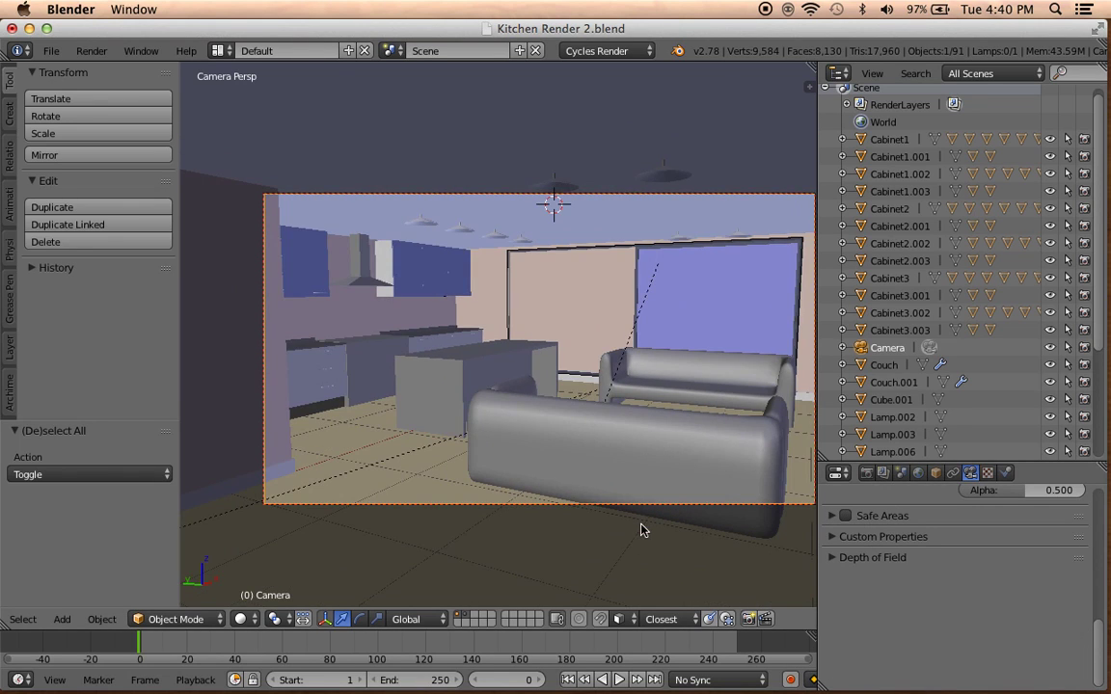
shift+middle_drag(648, 521, 598, 516)
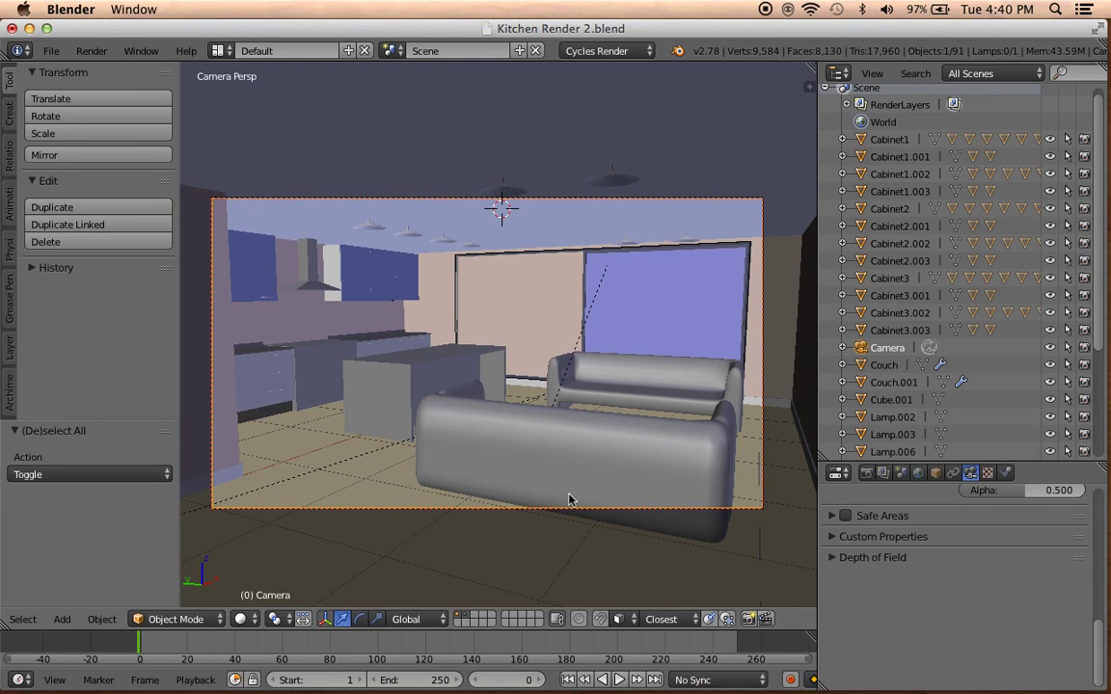
middle_drag(429, 403, 462, 400)
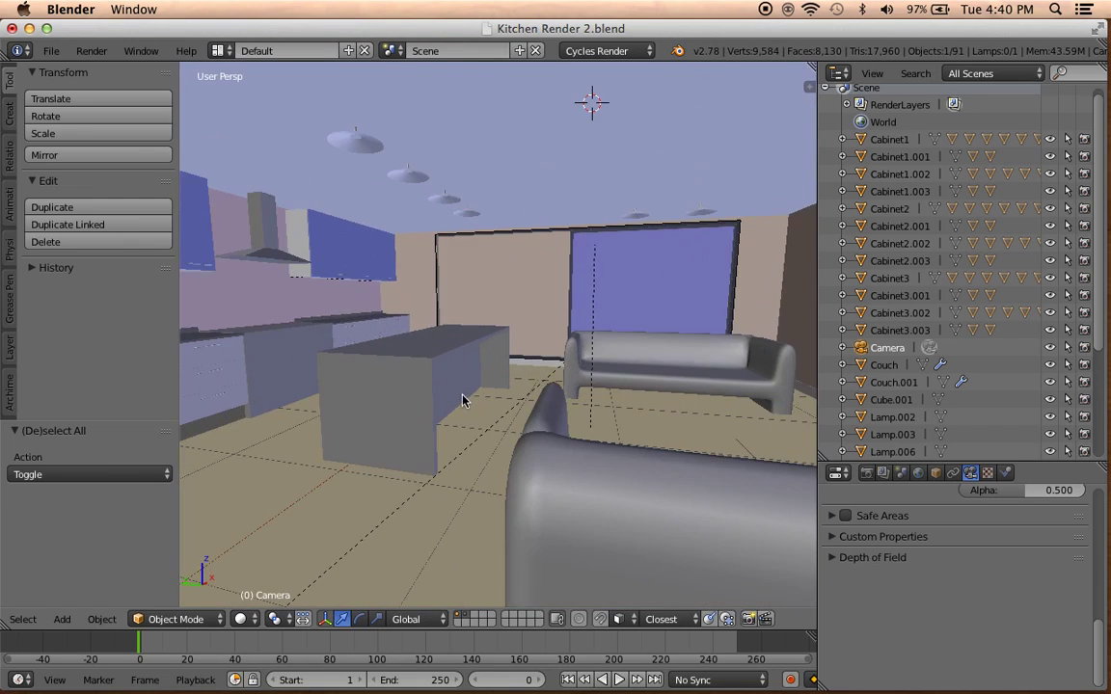
middle_drag(511, 453, 483, 464)
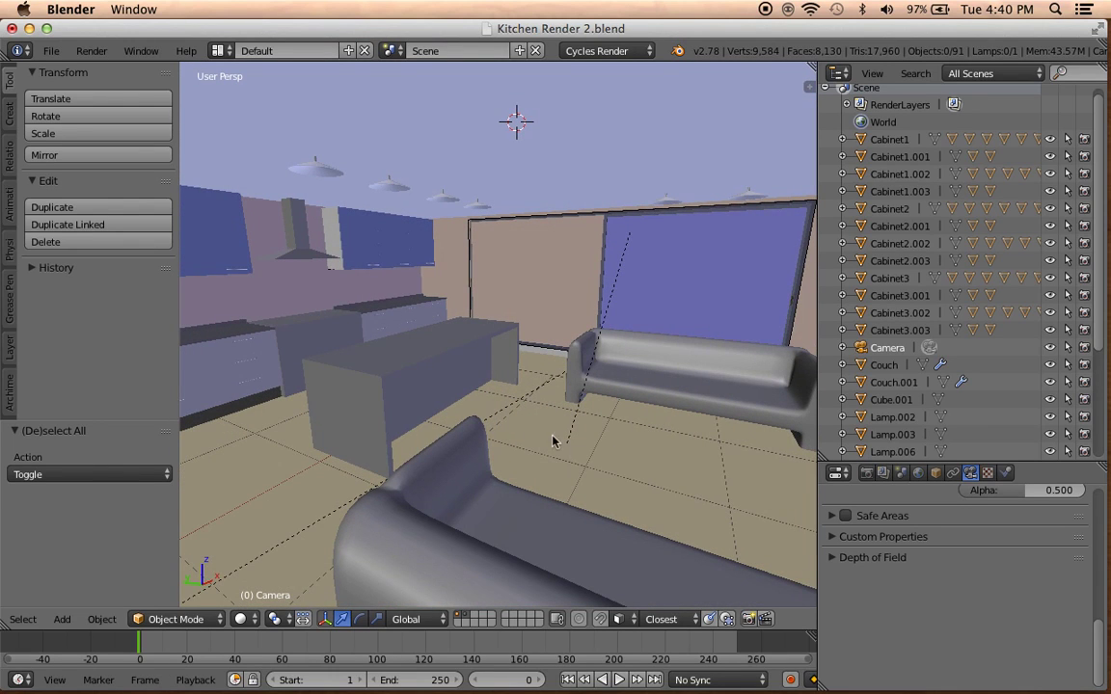
middle_drag(552, 440, 518, 431)
scroll(617, 253, down, 2)
scroll(305, 434, down, 5)
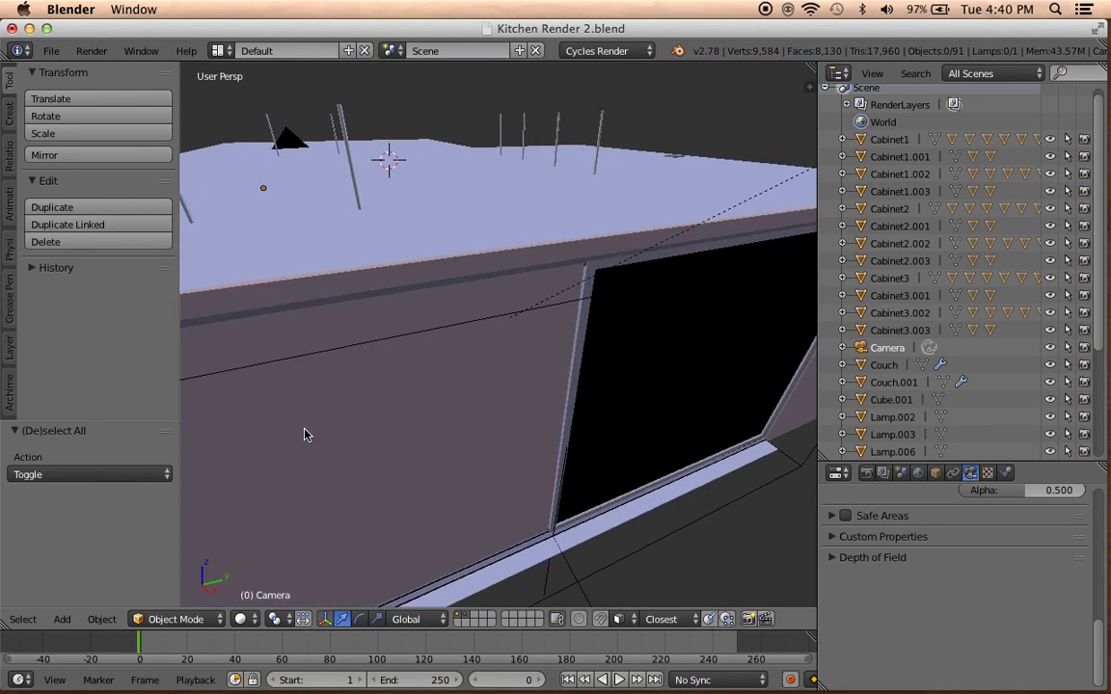
scroll(315, 439, down, 3)
mouse_move(314, 439)
middle_down()
mouse_move(386, 408)
mouse_move(320, 398)
middle_up()
mouse_move(430, 358)
middle_down()
mouse_move(498, 312)
mouse_move(523, 213)
mouse_move(446, 299)
mouse_move(460, 372)
mouse_move(633, 385)
mouse_move(637, 446)
mouse_move(600, 394)
mouse_move(494, 406)
middle_up()
mouse_move(573, 441)
middle_down()
mouse_move(509, 421)
mouse_move(512, 374)
mouse_move(533, 380)
mouse_move(563, 475)
middle_up()
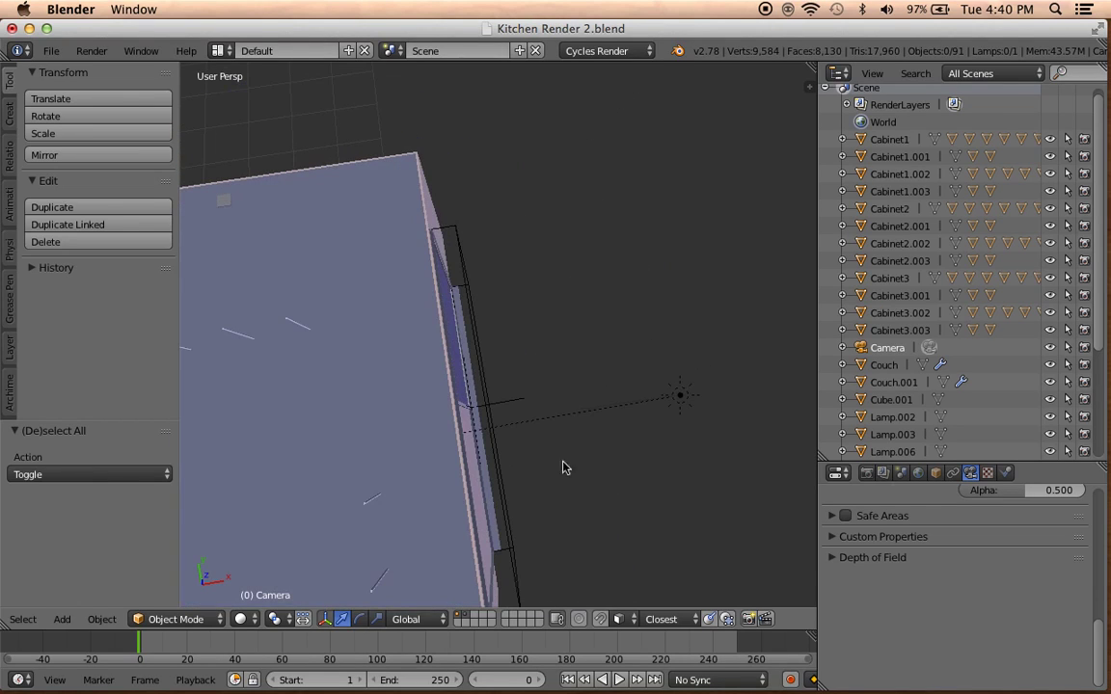
mouse_move(769, 357)
middle_down()
mouse_move(570, 377)
mouse_move(513, 427)
mouse_move(603, 387)
mouse_move(594, 407)
mouse_move(700, 320)
middle_up()
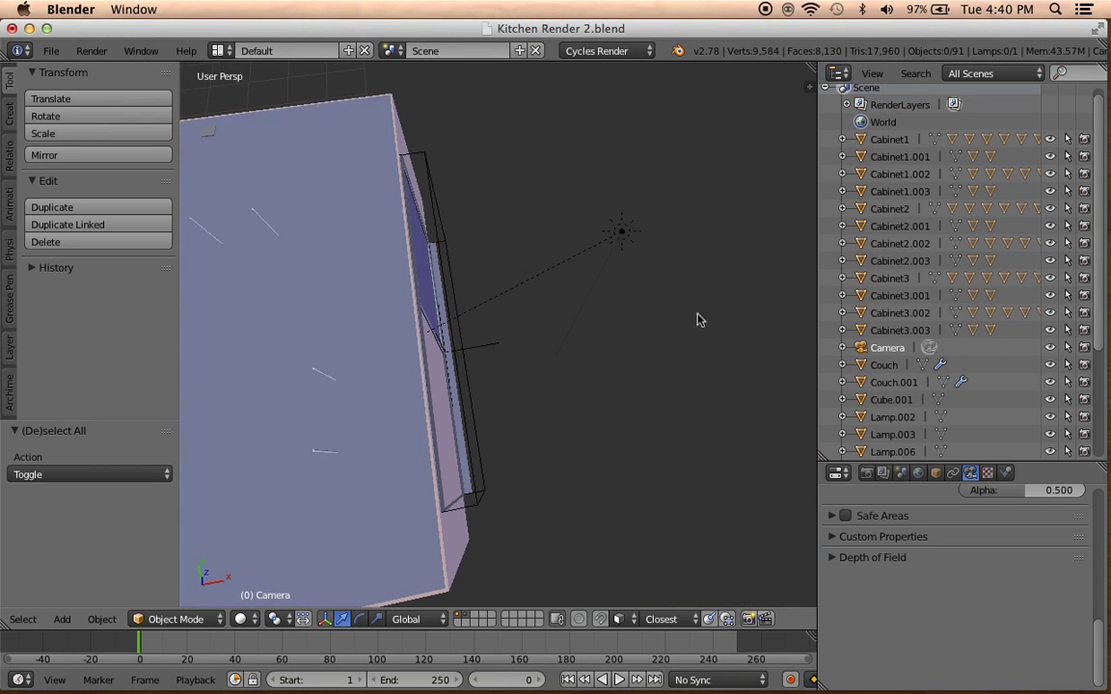
middle_drag(516, 513, 672, 405)
scroll(673, 405, down, 3)
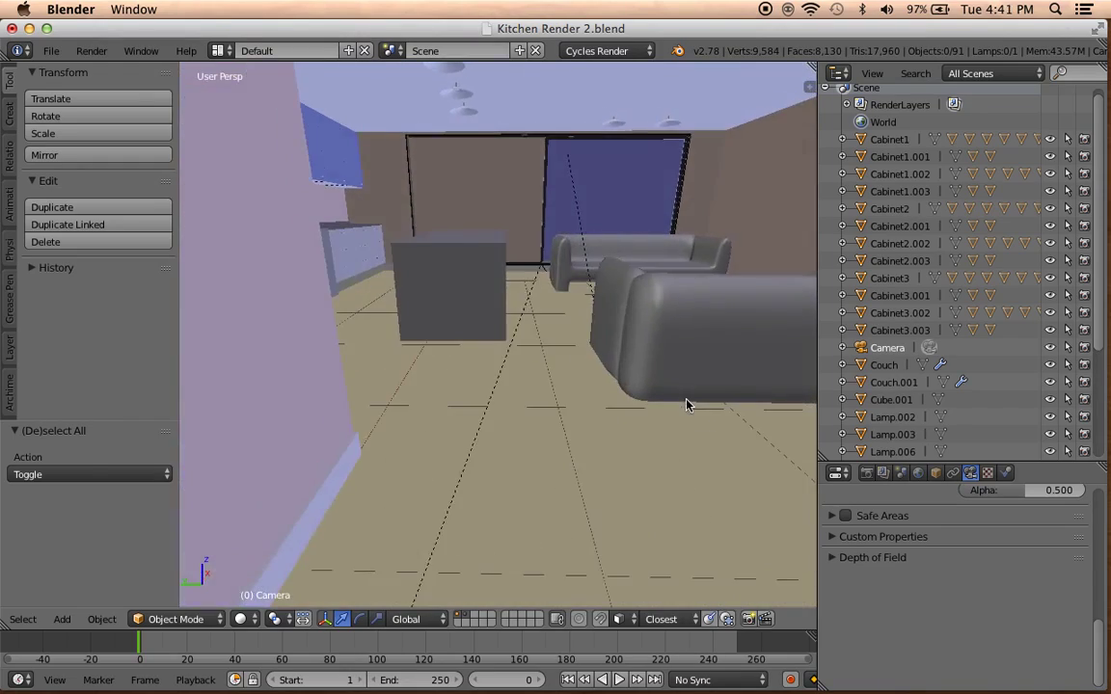
scroll(685, 404, down, 2)
scroll(685, 404, down, 2)
scroll(666, 410, down, 2)
mouse_move(659, 412)
middle_down()
mouse_move(525, 412)
mouse_move(590, 427)
mouse_move(519, 431)
mouse_move(583, 442)
mouse_move(411, 306)
mouse_move(481, 325)
mouse_move(447, 326)
middle_up()
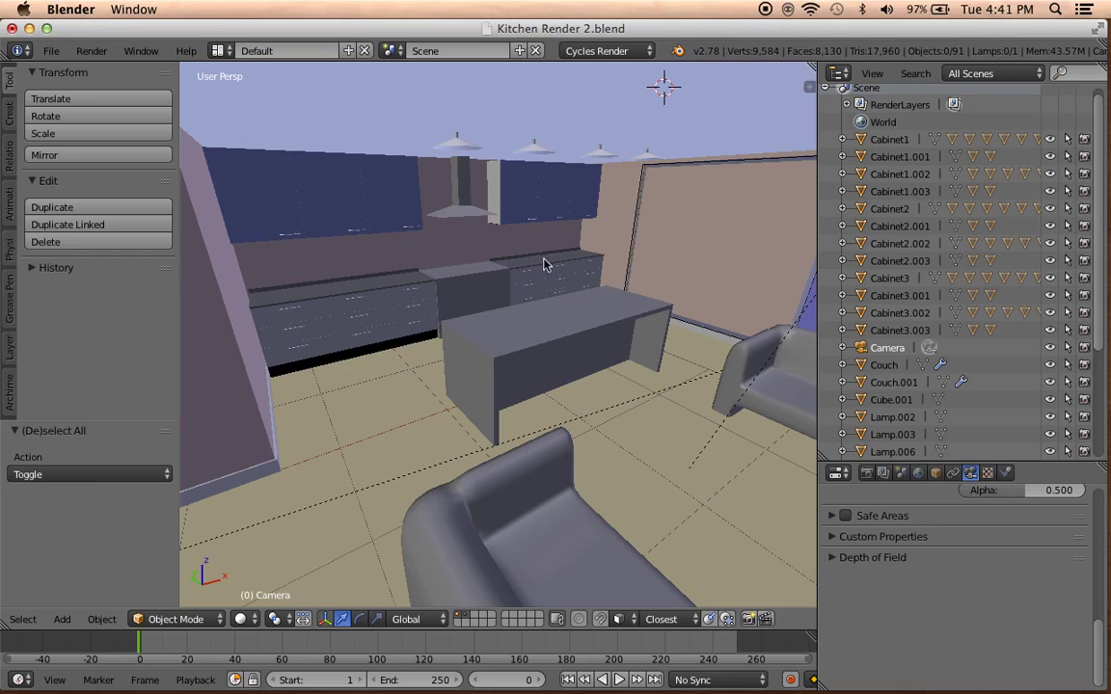
mouse_move(526, 307)
middle_down()
mouse_move(320, 449)
mouse_move(323, 437)
mouse_move(299, 447)
middle_up()
key(KP_0)
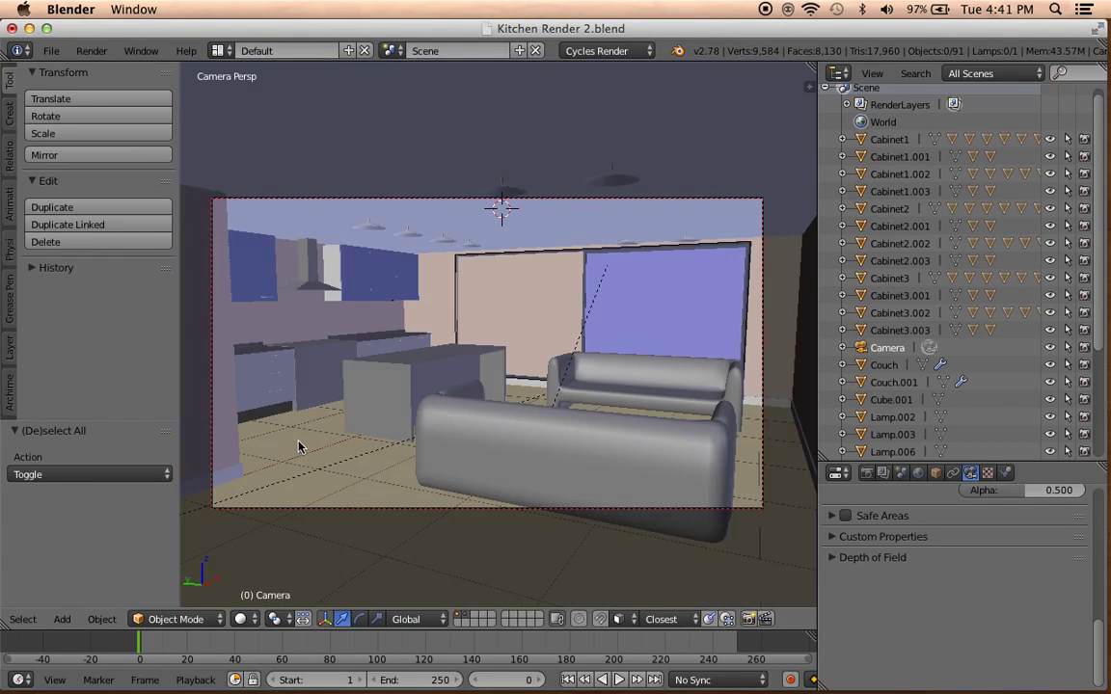